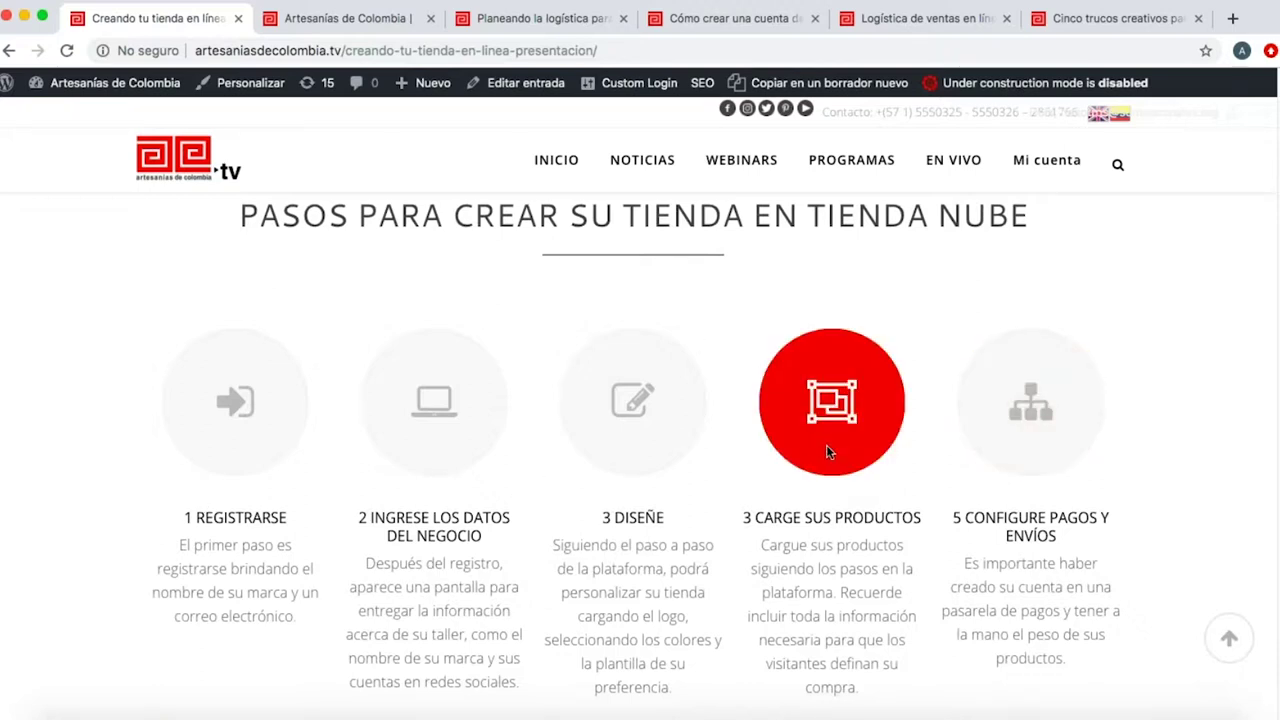
After reviewing the five-step Tienda Nube guide, show all open windows in Mission Control.
key(ctrl+Up)
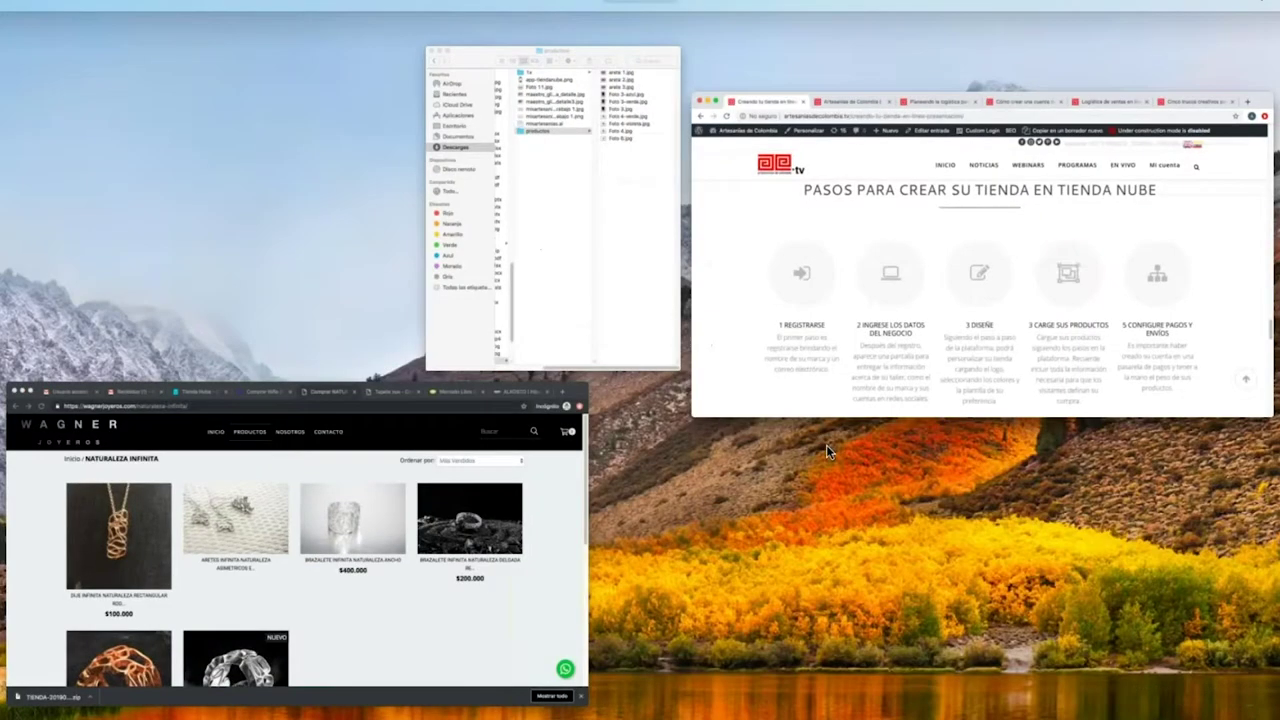
From the Tienda Nube tab, start the CREAR TIENDA ONLINE signup and enter brand name misartesanias.com.
click(392, 519)
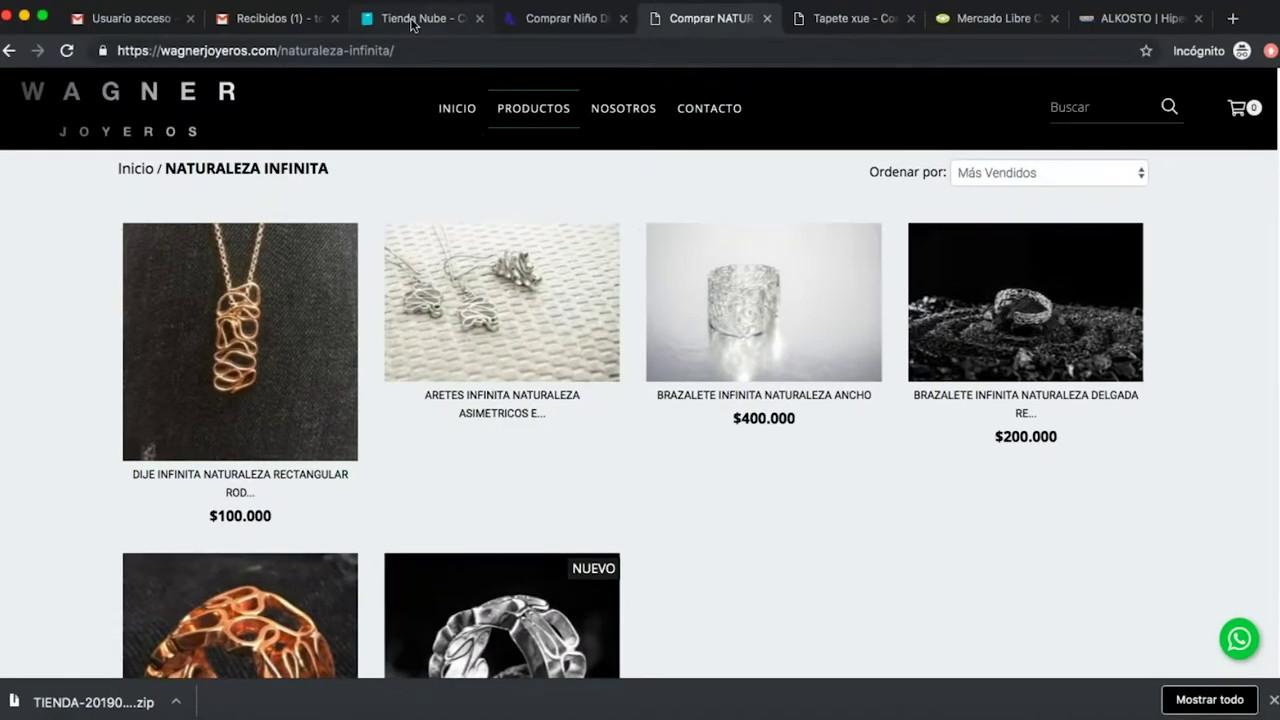
click(410, 20)
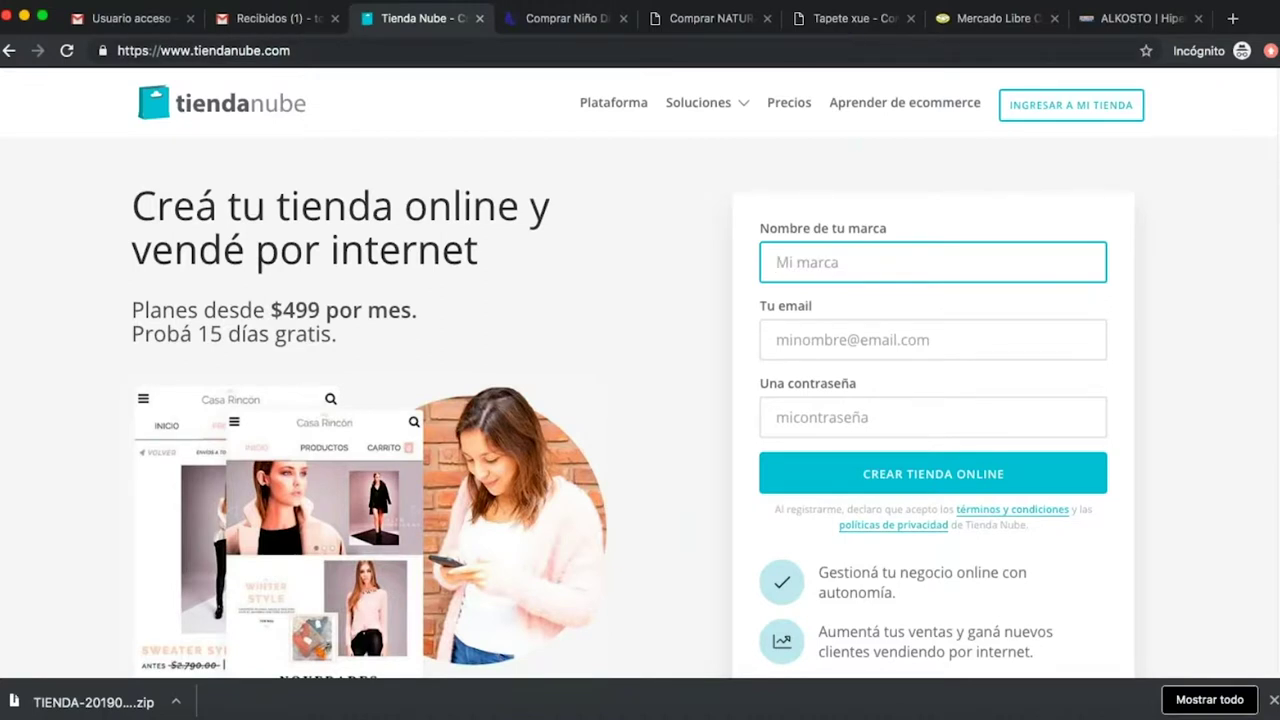
scroll(549, 342, down, 1)
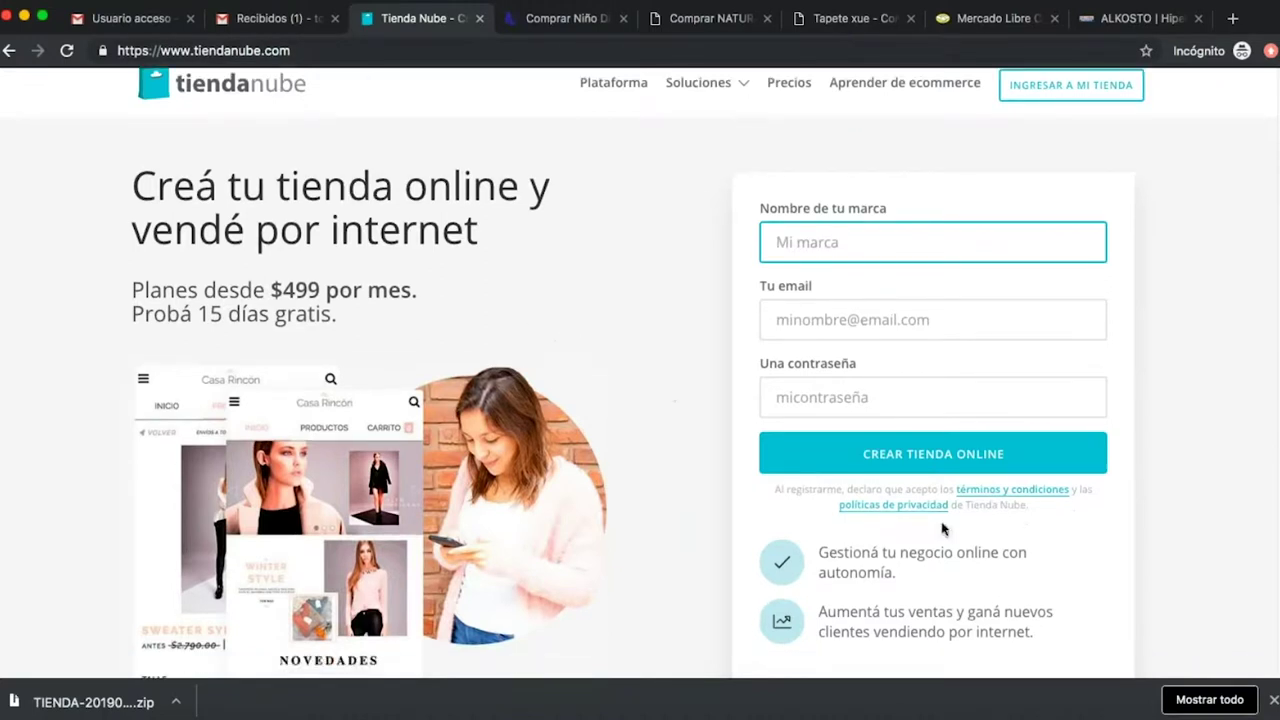
click(979, 454)
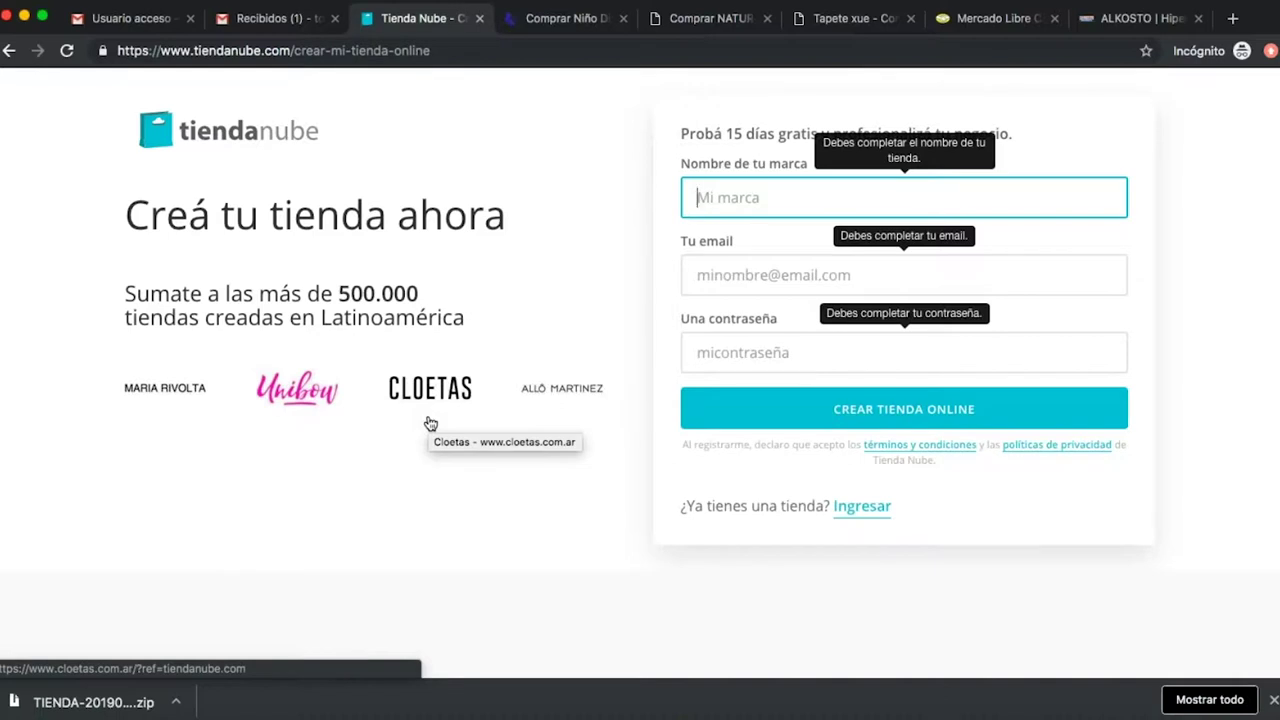
text(mis)
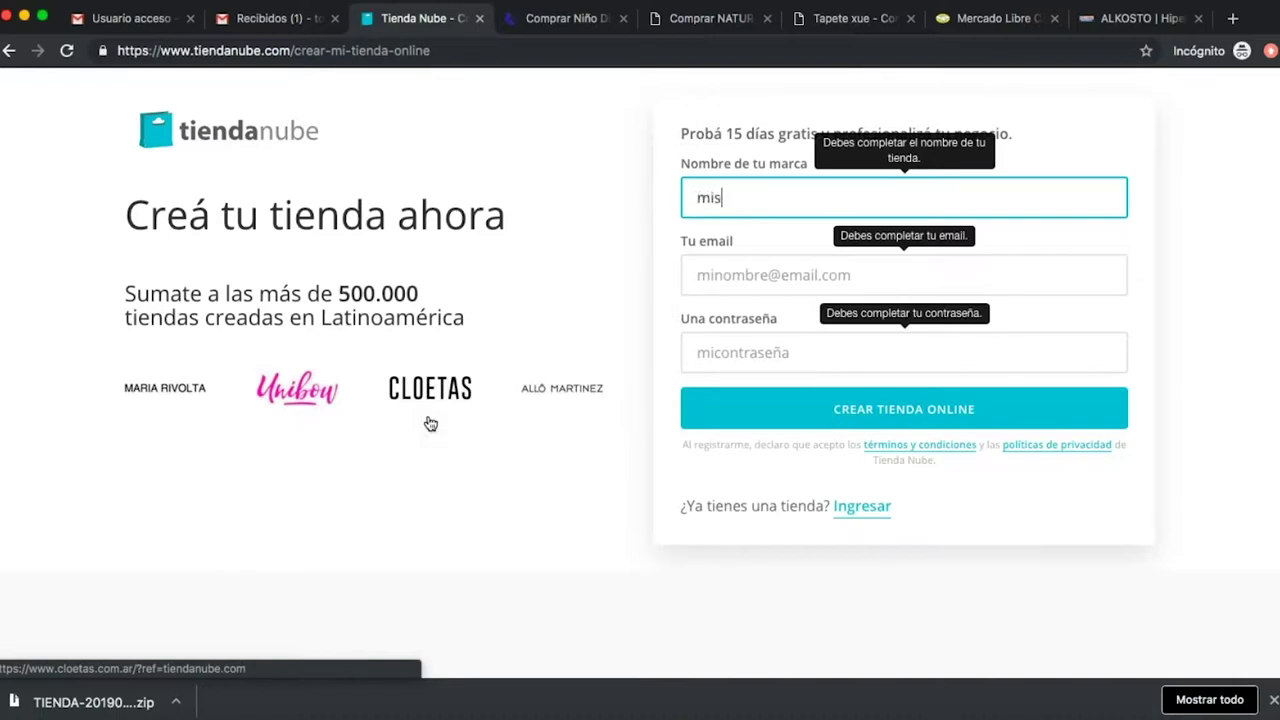
text(artesanias.com)
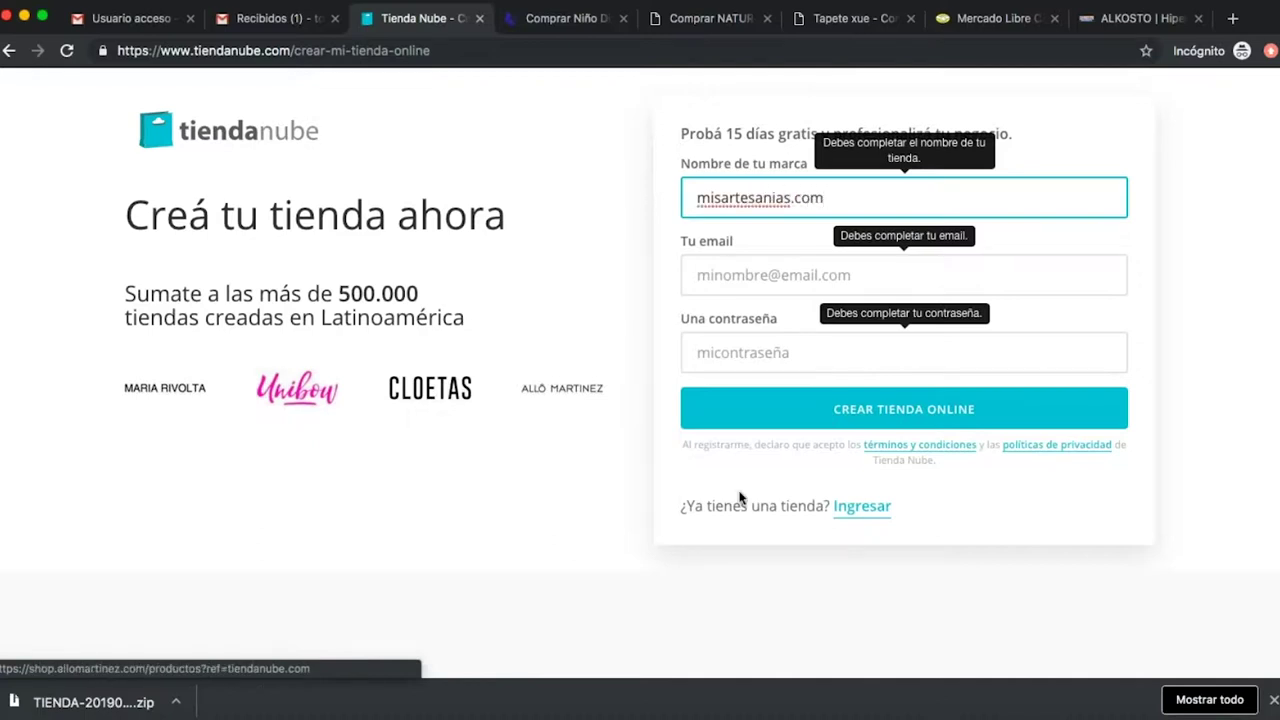
click(722, 197)
click(752, 277)
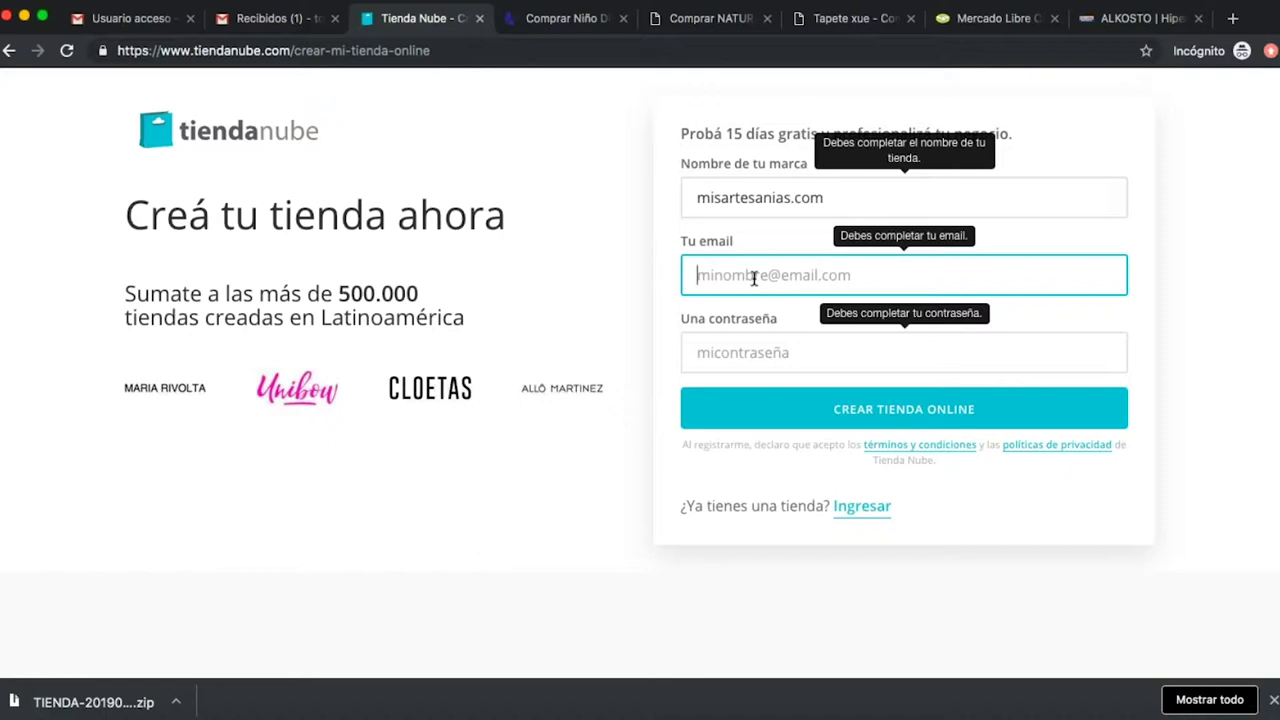
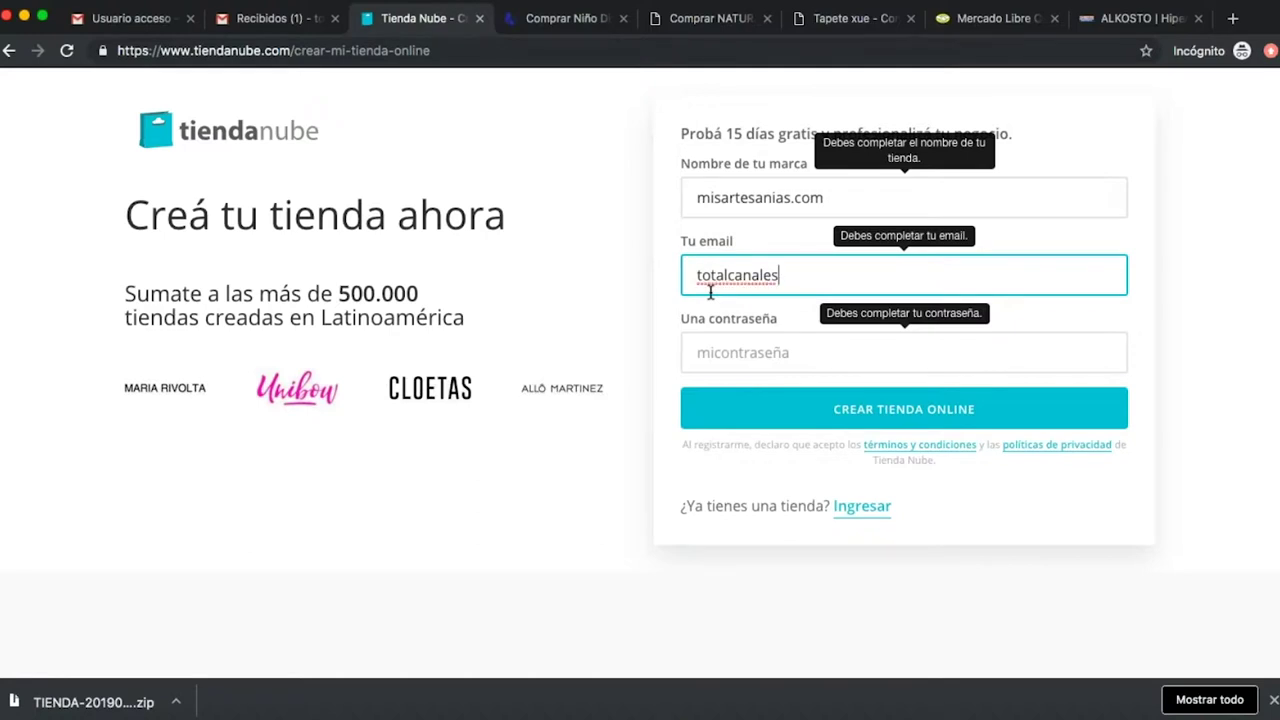
Type the account e-mail address in Tu email, correcting its mistyped .com ending.
click(788, 352)
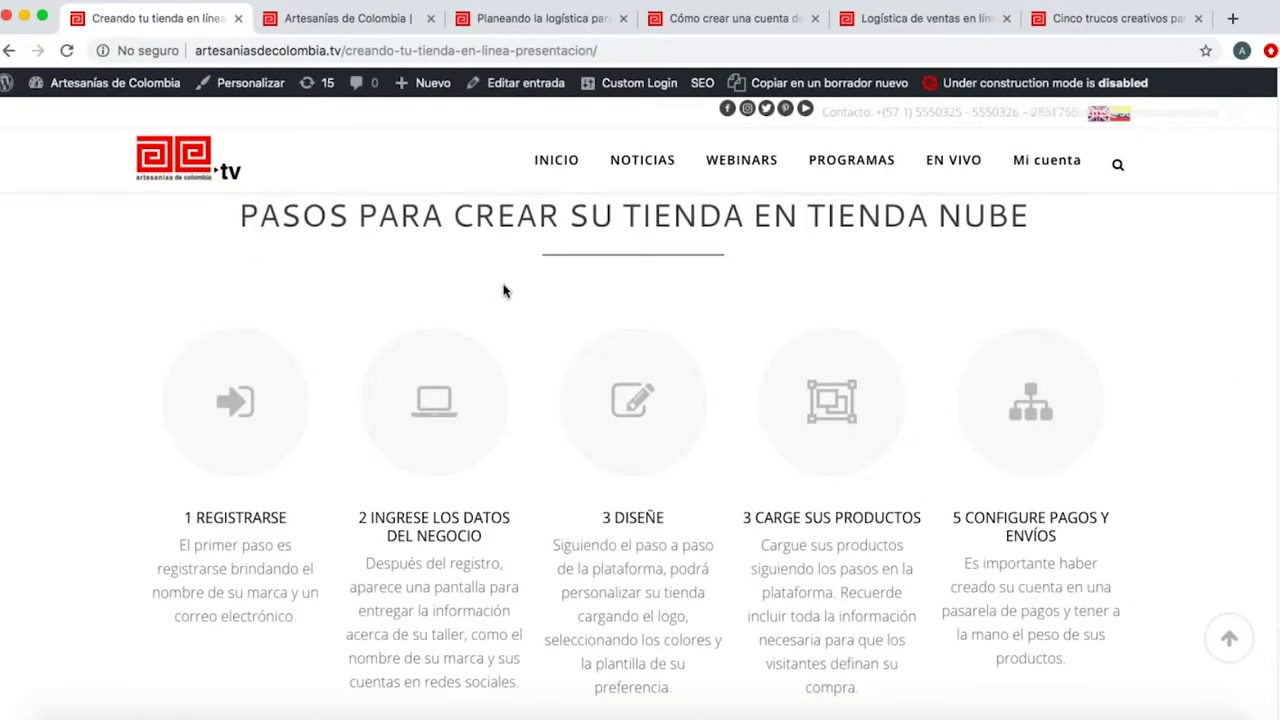
Skim the 'Cómo crear una cuenta de correo' article, then return to the Tienda Nube signup window.
scroll(505, 290, down, 10)
click(738, 20)
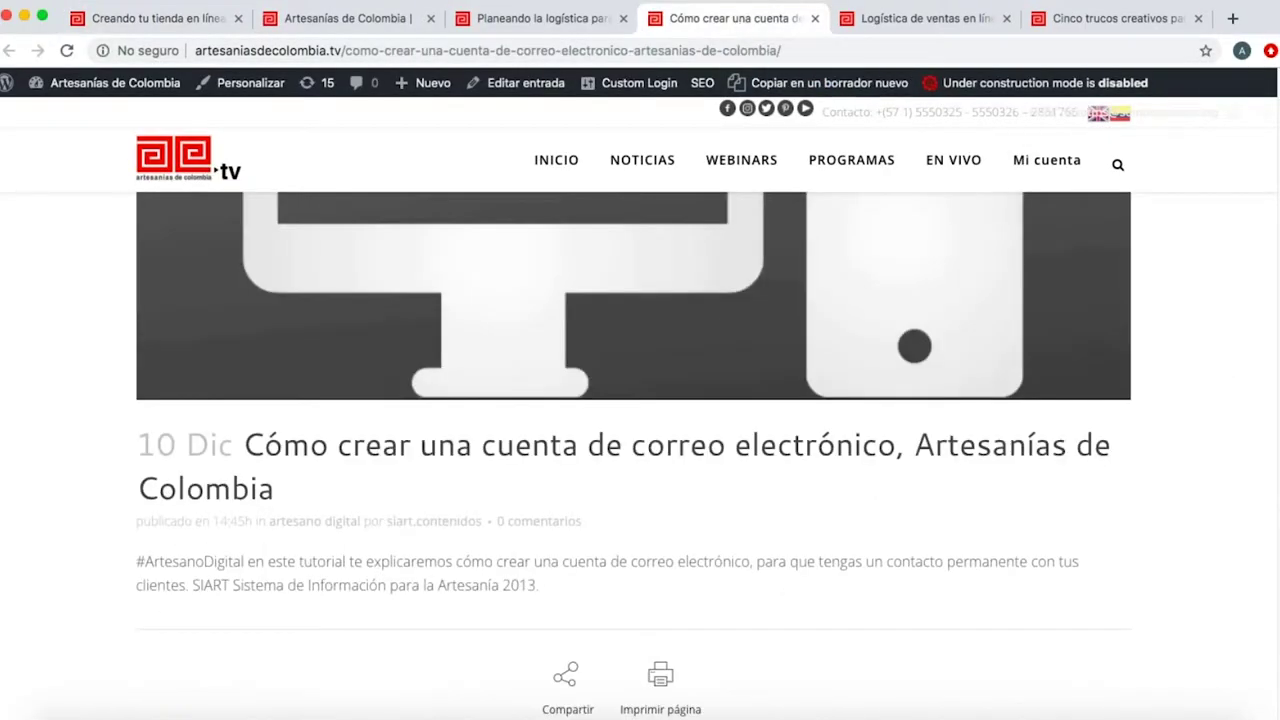
scroll(838, 458, up, 5)
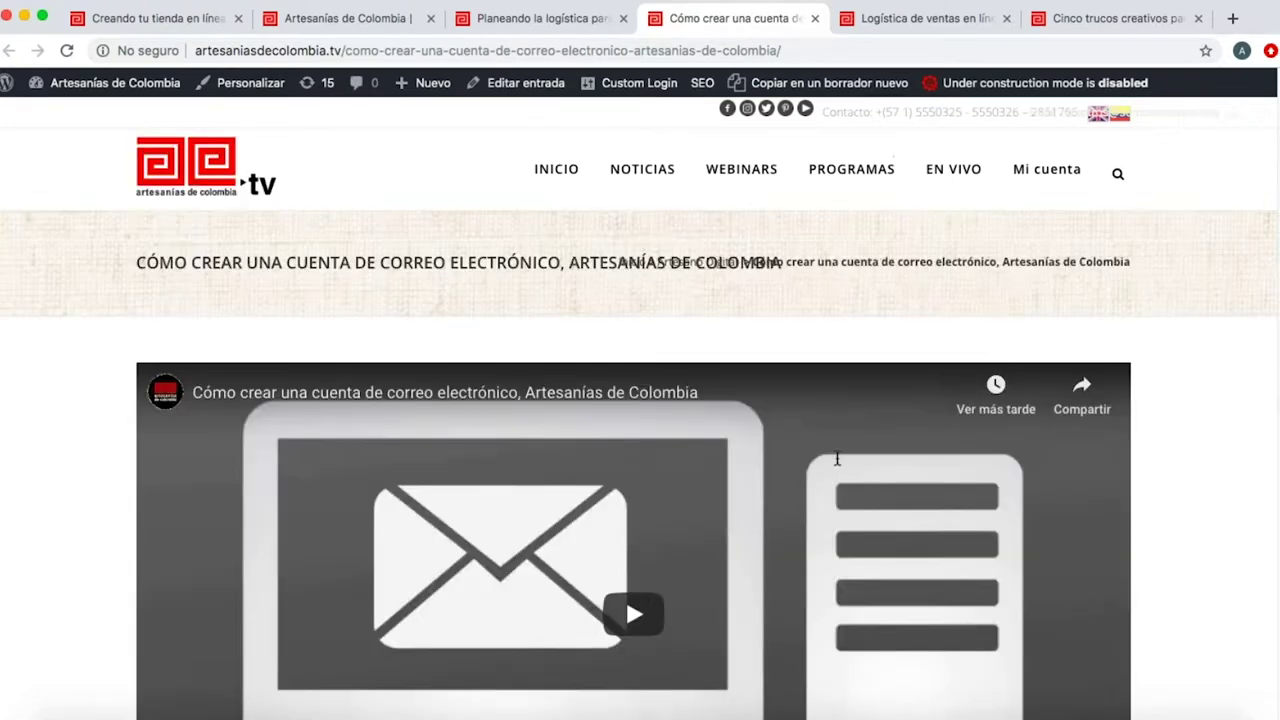
scroll(838, 458, down, 5)
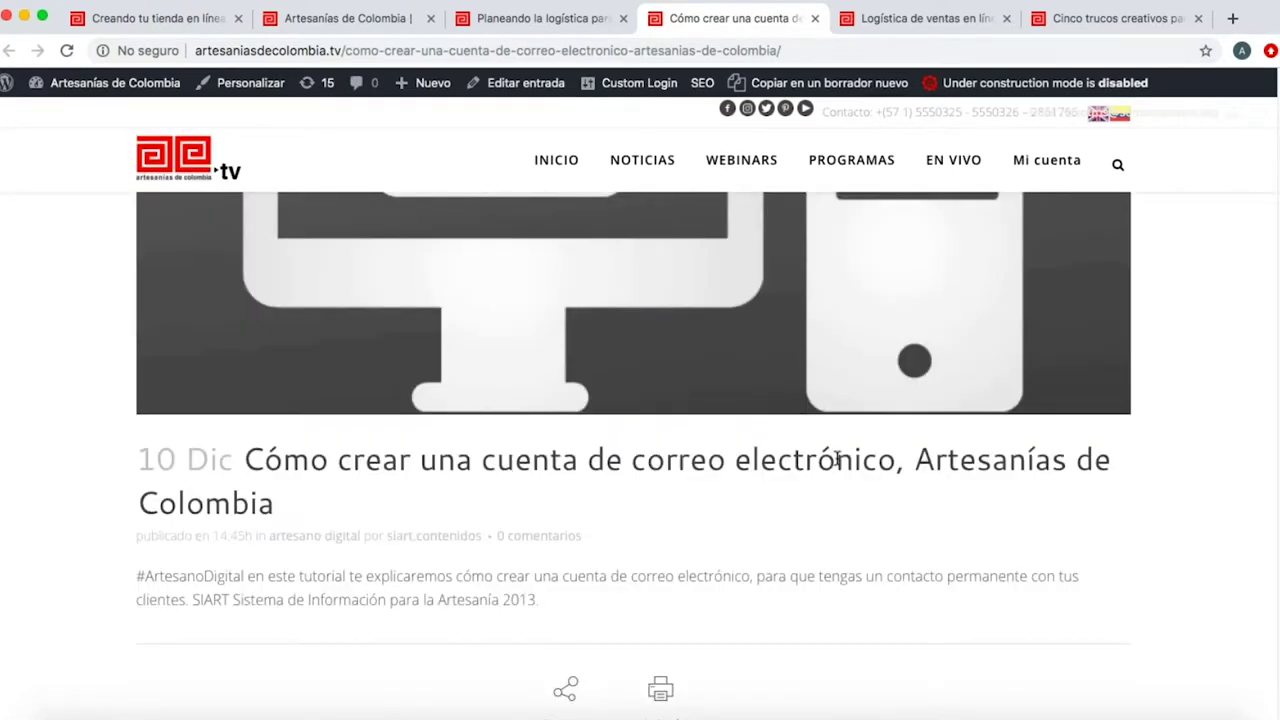
scroll(838, 458, up, 5)
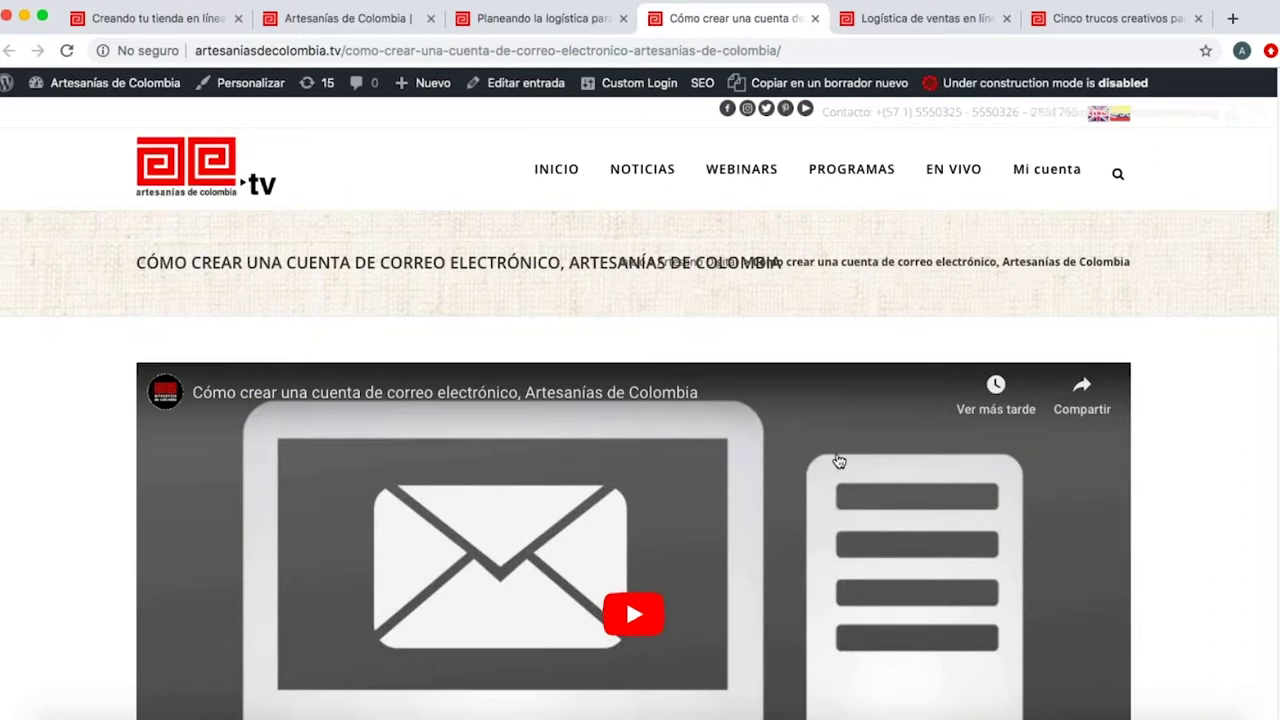
scroll(838, 461, down, 5)
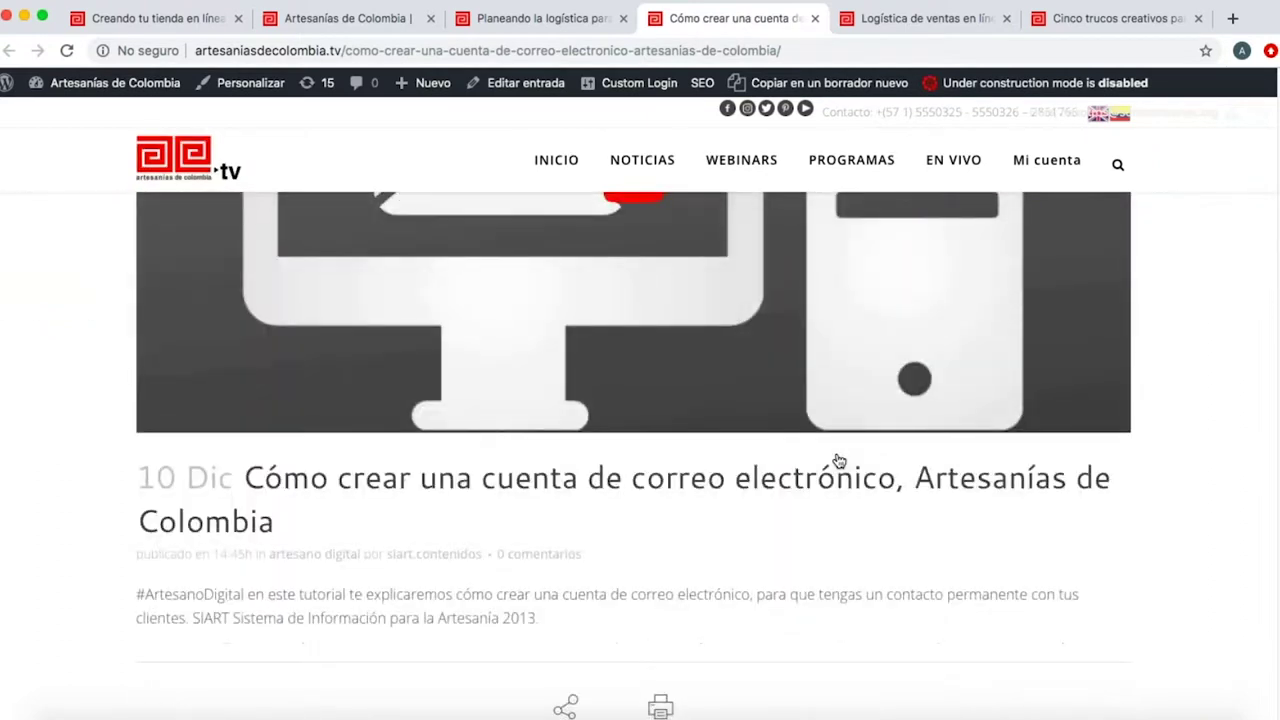
key(ctrl+Up)
click(410, 418)
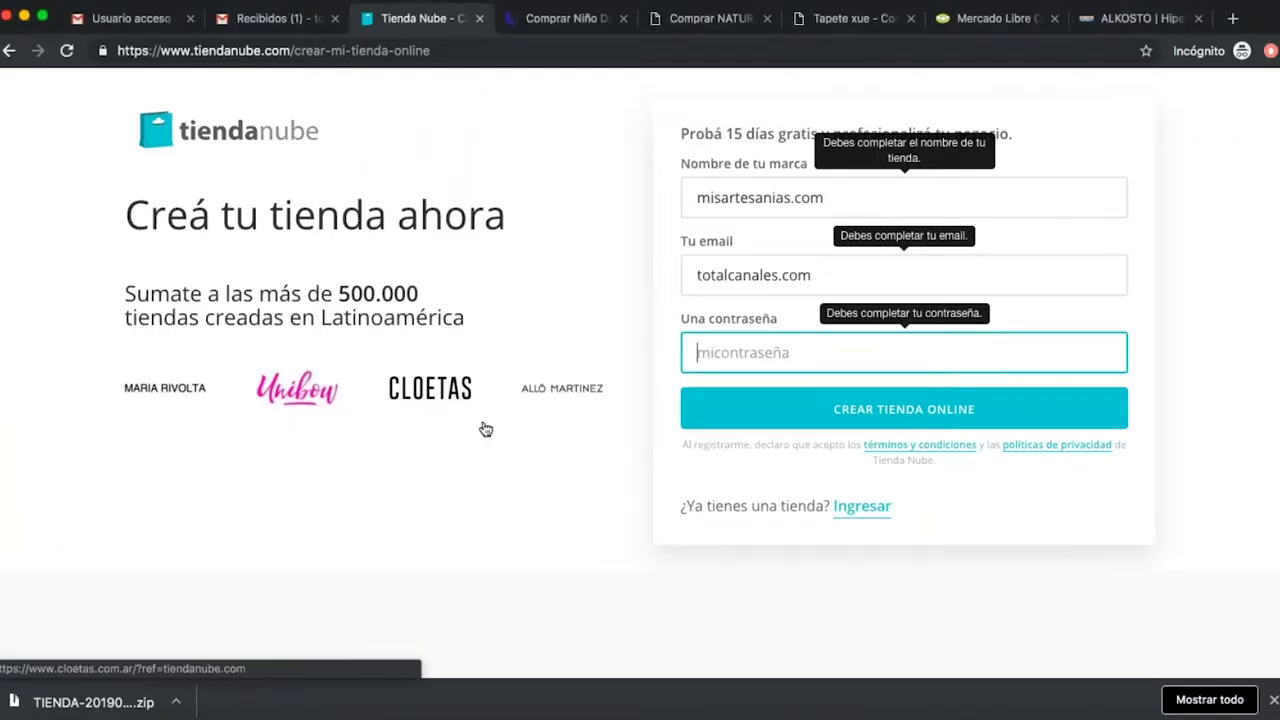
click(691, 275)
drag(812, 276, 775, 283)
text(@)
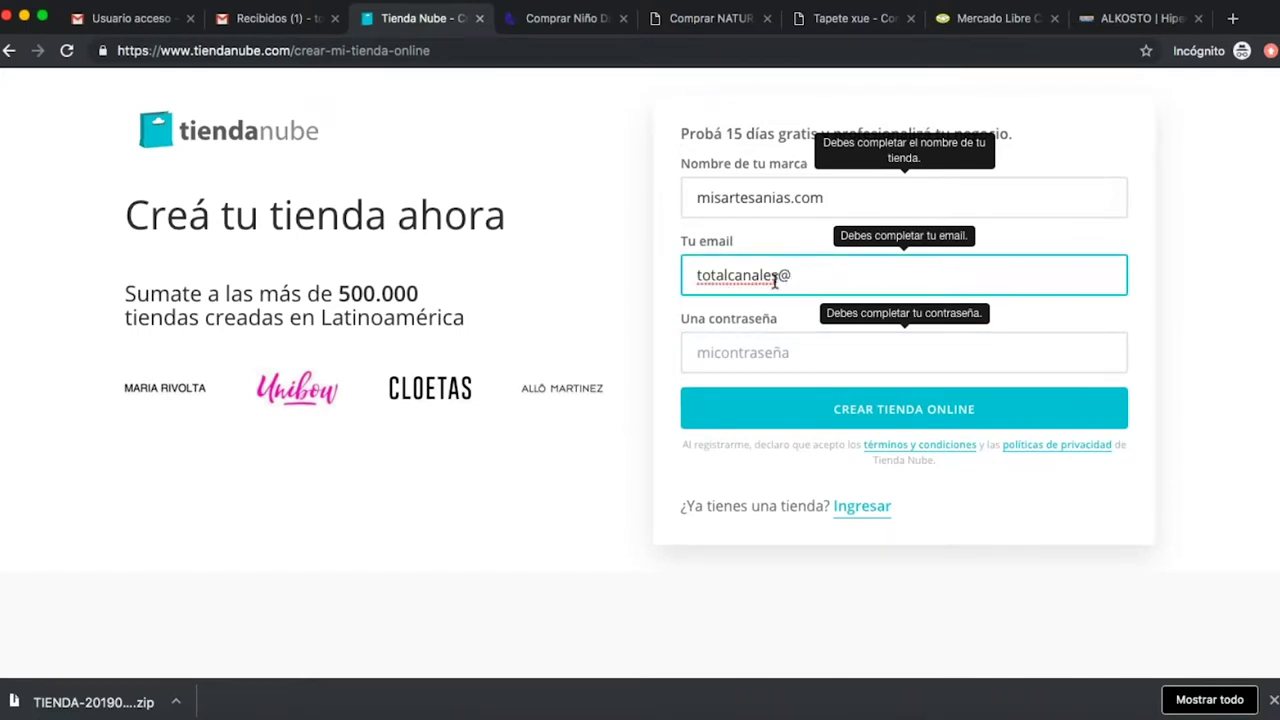
text(gmail.cm)
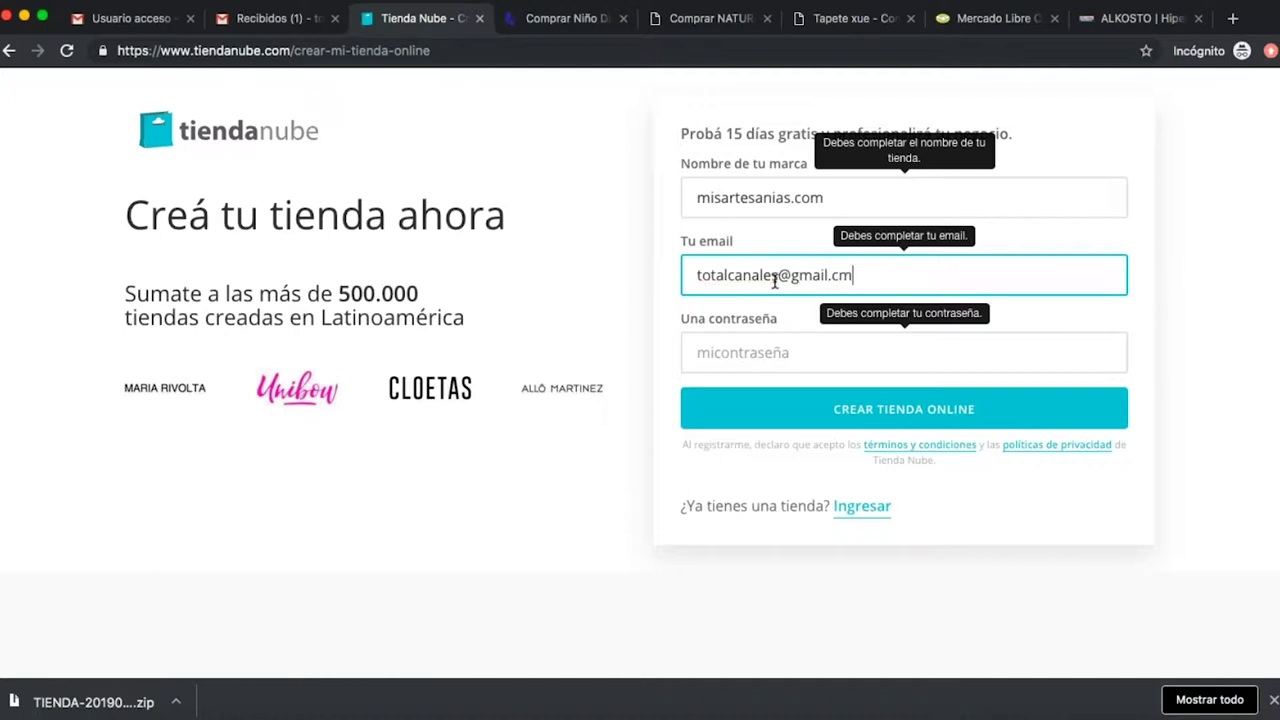
key(BackSpace)
text(om)
Enter the account password and submit the form with CREAR TIENDA ONLINE.
key(Tab)
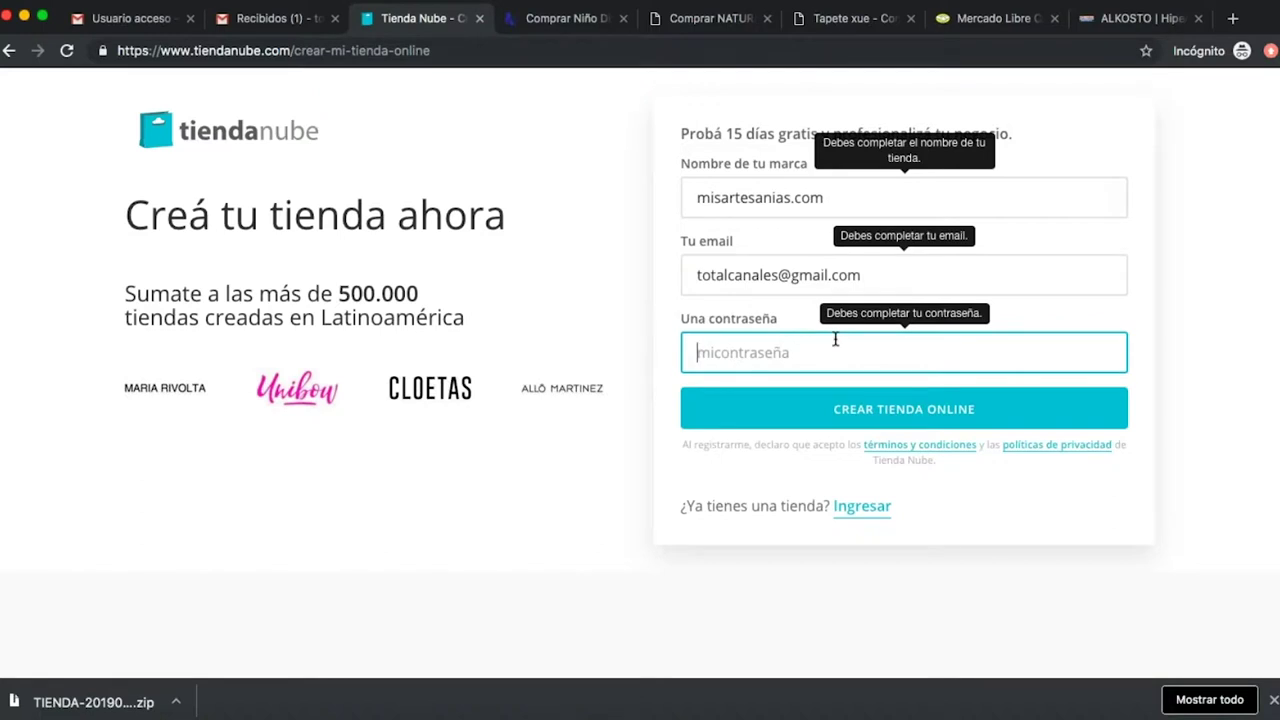
text(mi)
text(•••••)
click(955, 408)
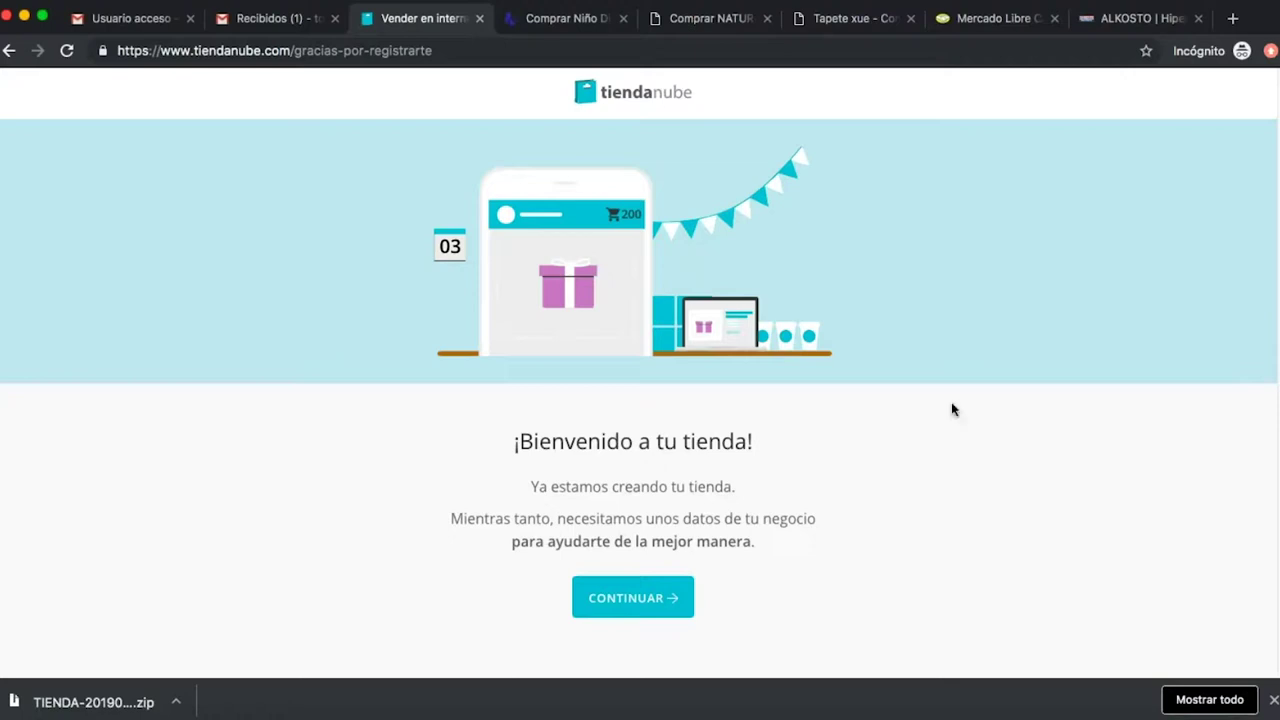
Continue past the 'Bienvenido a tu tienda' page to the optional business details form.
click(662, 611)
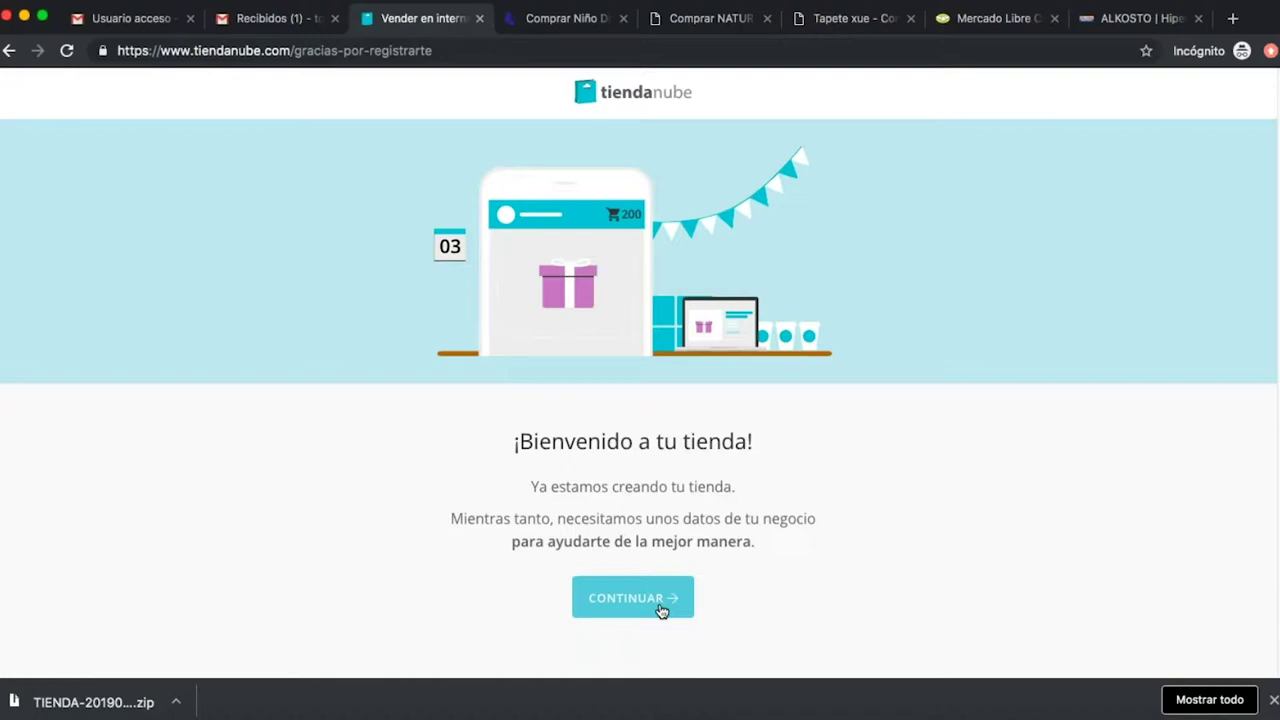
click(661, 611)
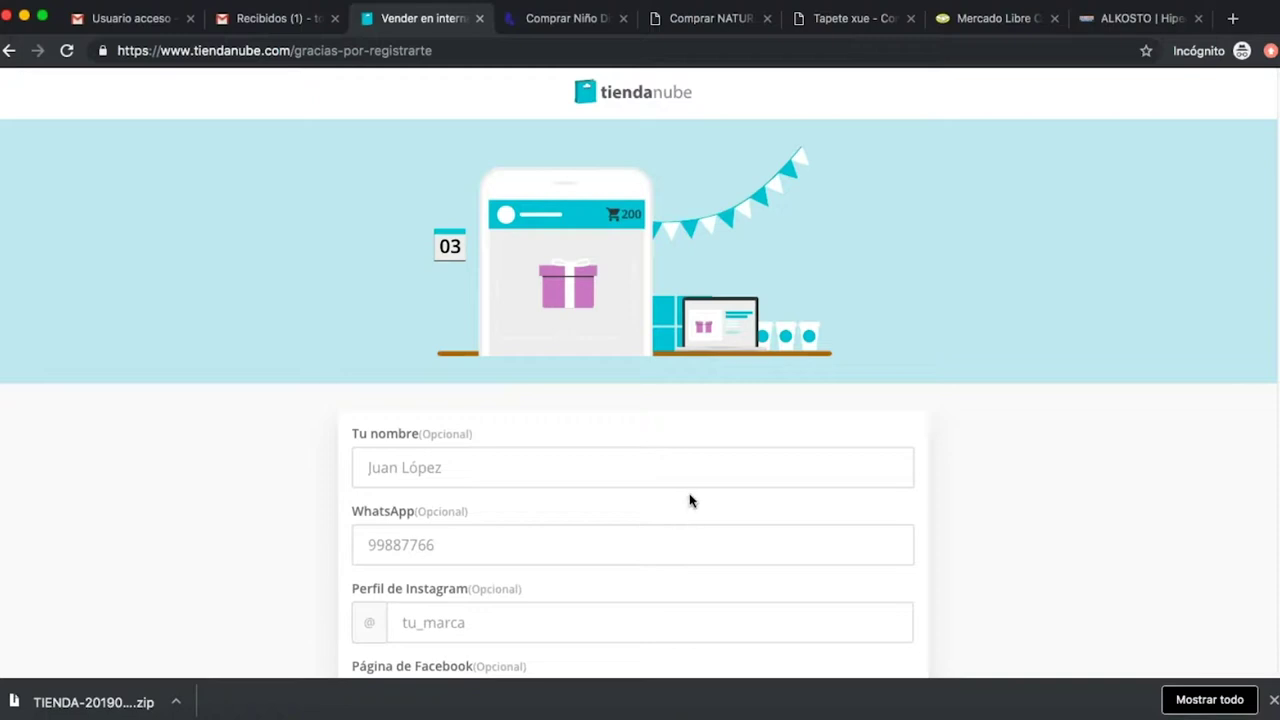
Enter the owner's full name in the Tu nombre field.
scroll(692, 490, down, 4)
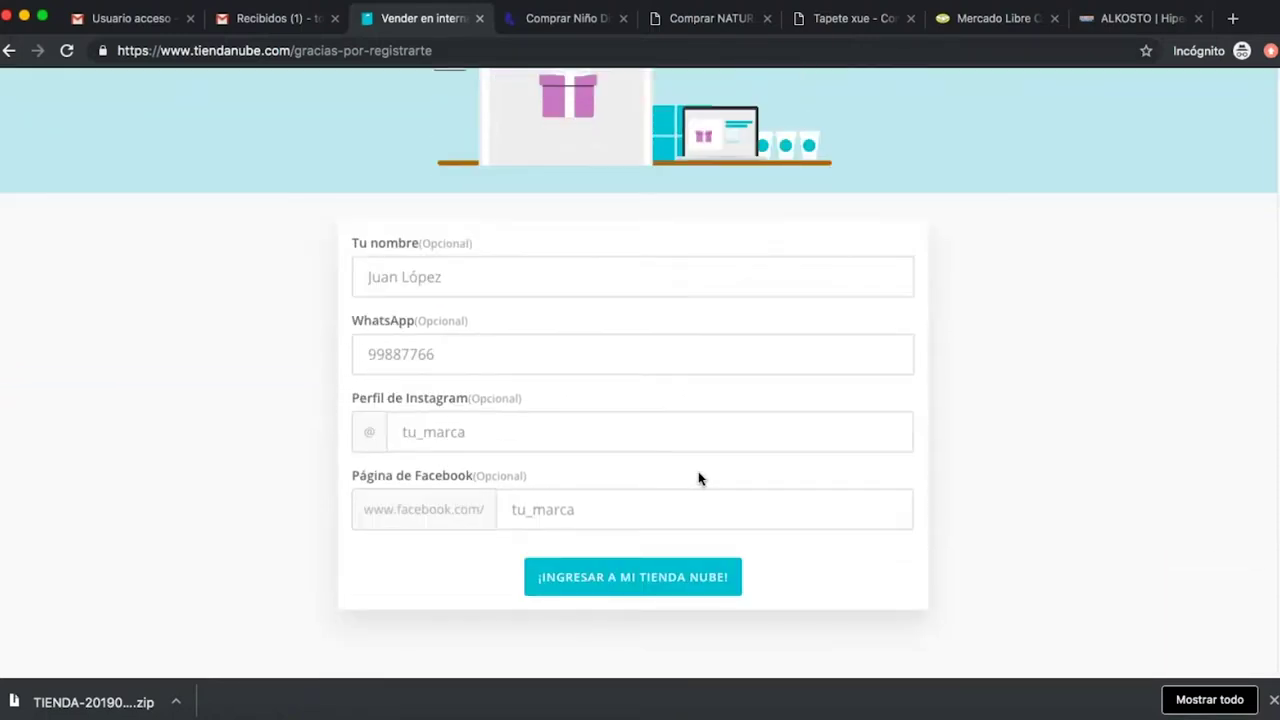
scroll(698, 479, up, 4)
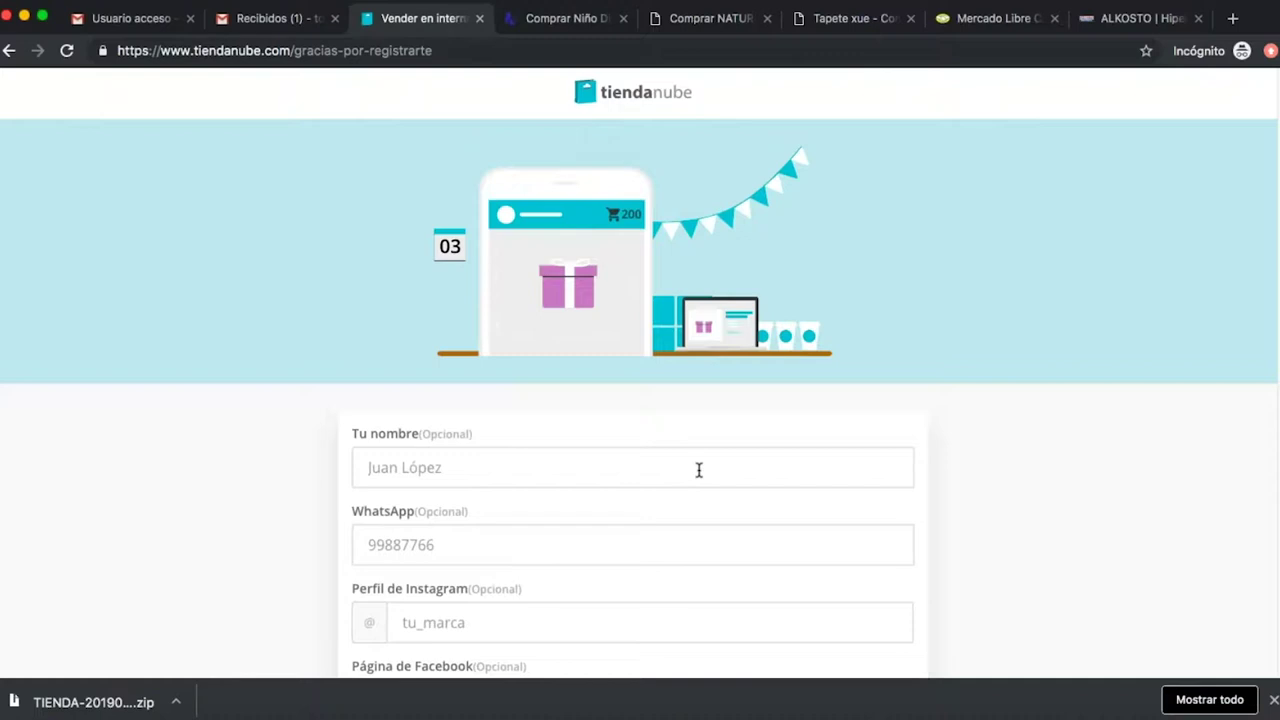
click(699, 470)
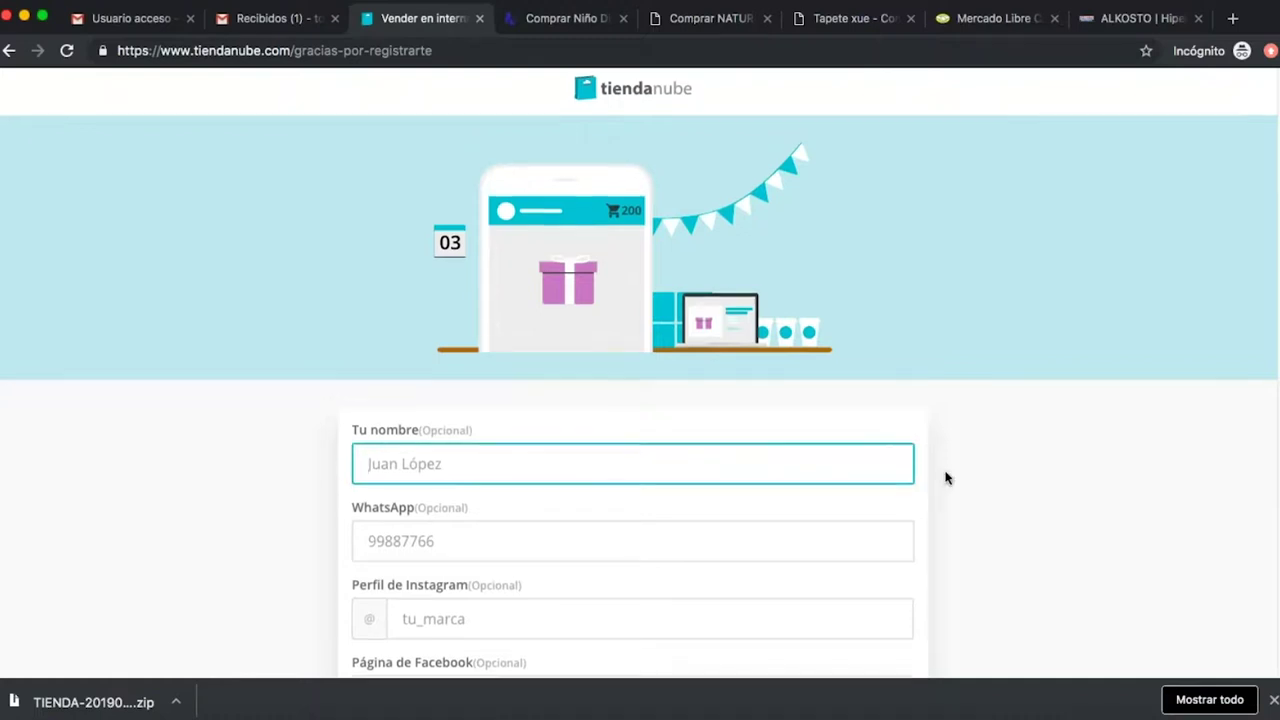
scroll(946, 477, down, 4)
scroll(948, 477, up, 3)
scroll(1023, 477, up, 1)
scroll(1024, 478, down, 1)
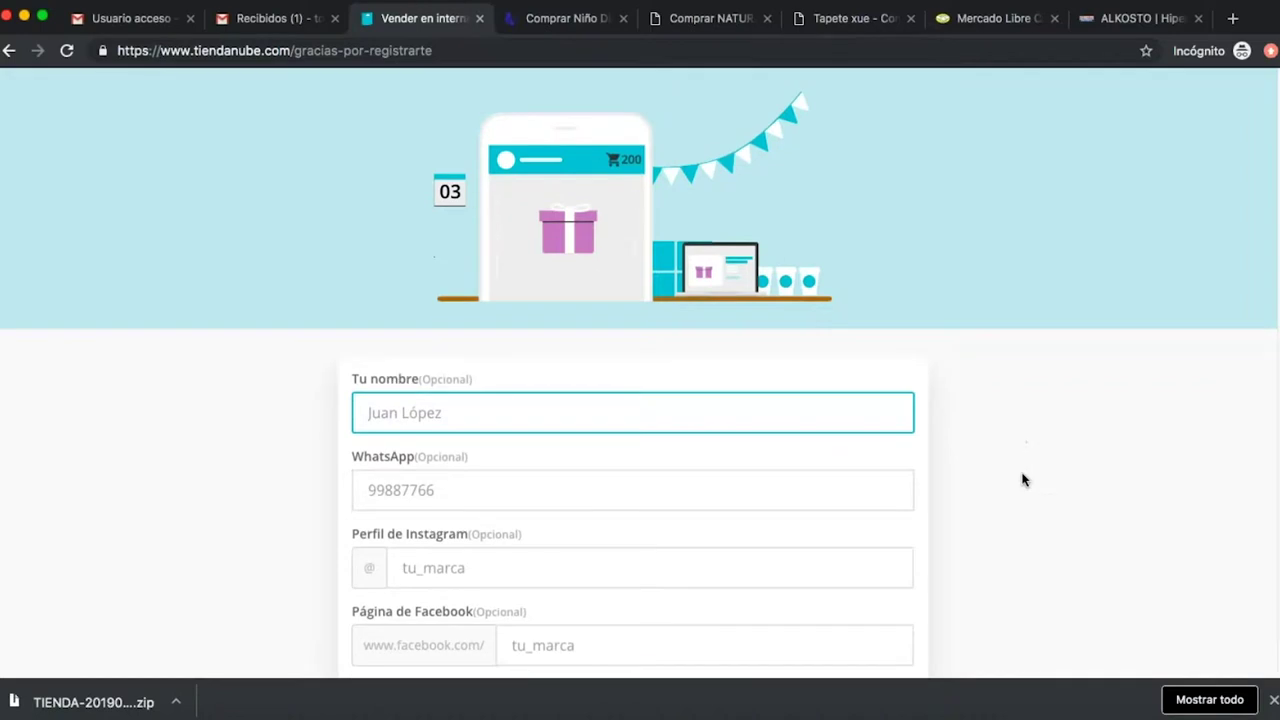
Leave WhatsApp, Instagram and Facebook blank and submit with ¡INGRESAR A MI TIENDA NUBE!
click(596, 484)
scroll(537, 470, down, 2)
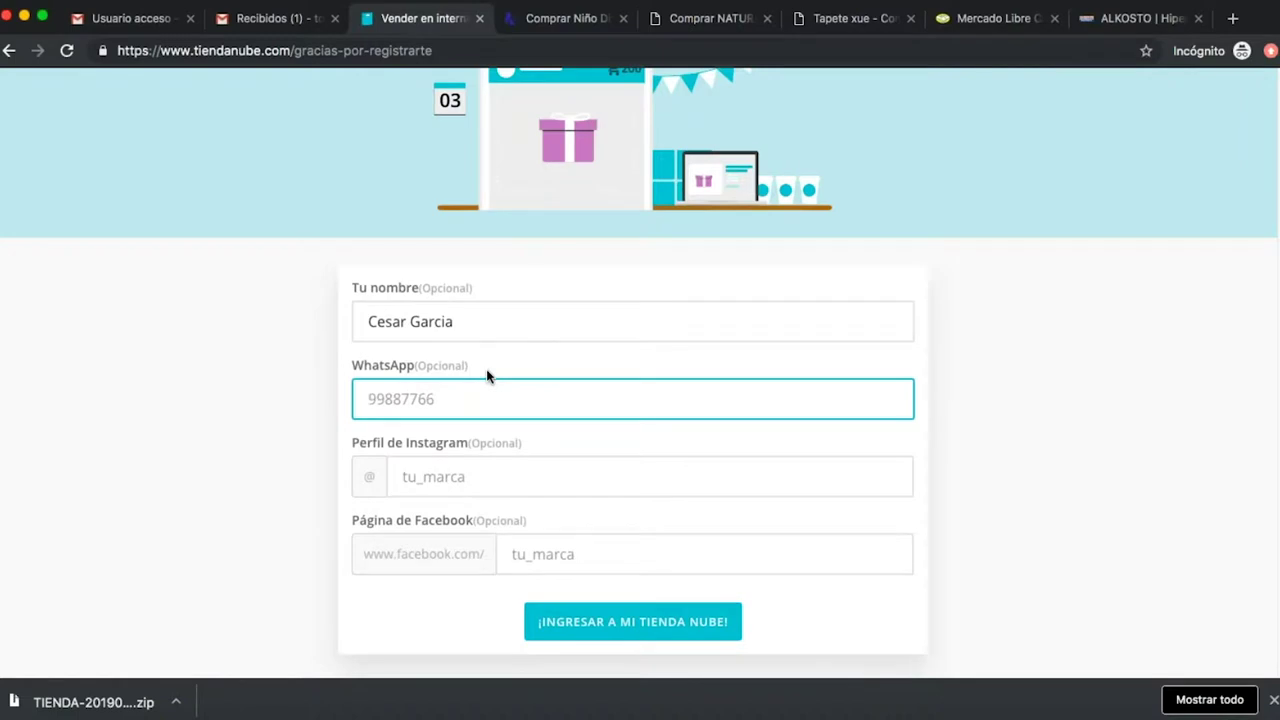
key(Tab)
click(588, 569)
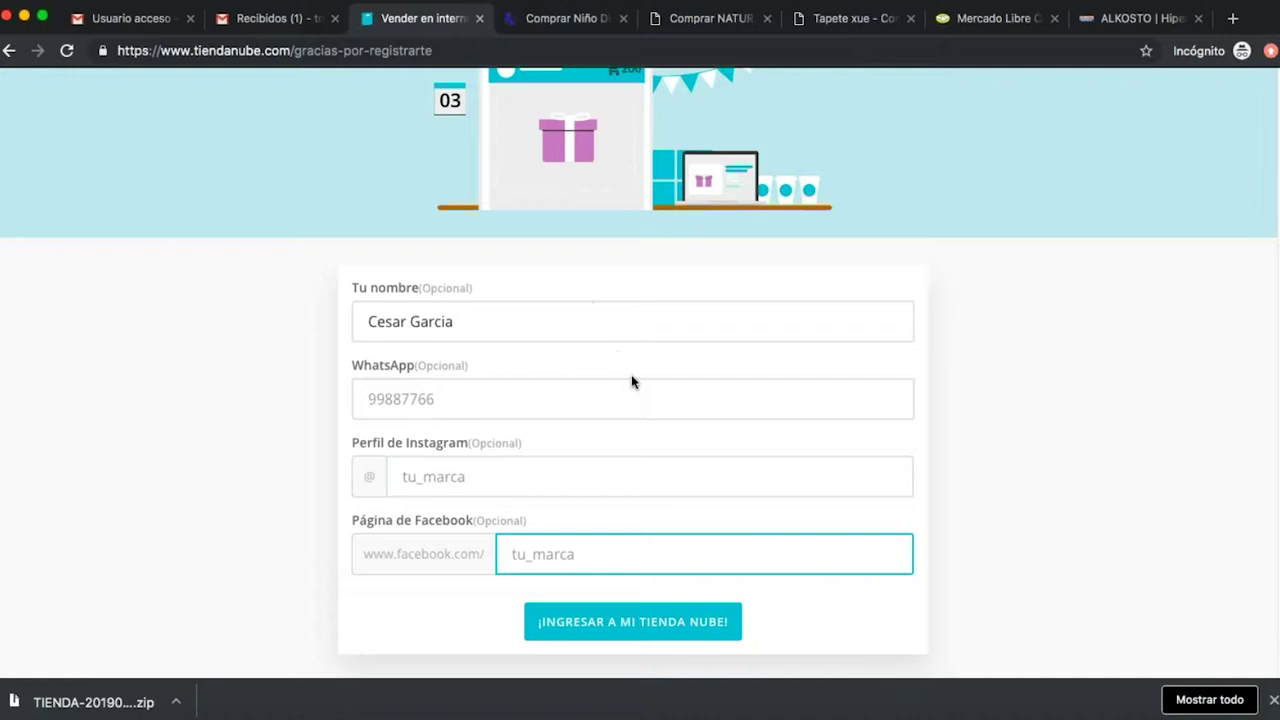
click(652, 630)
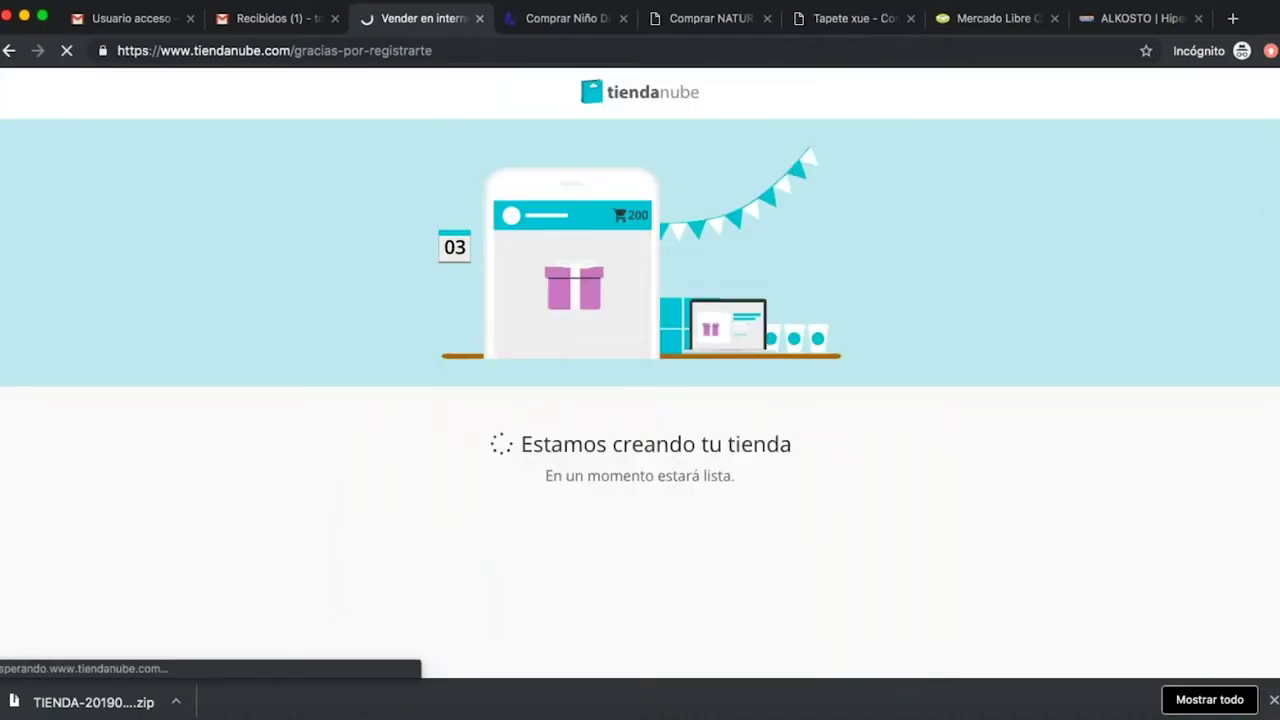
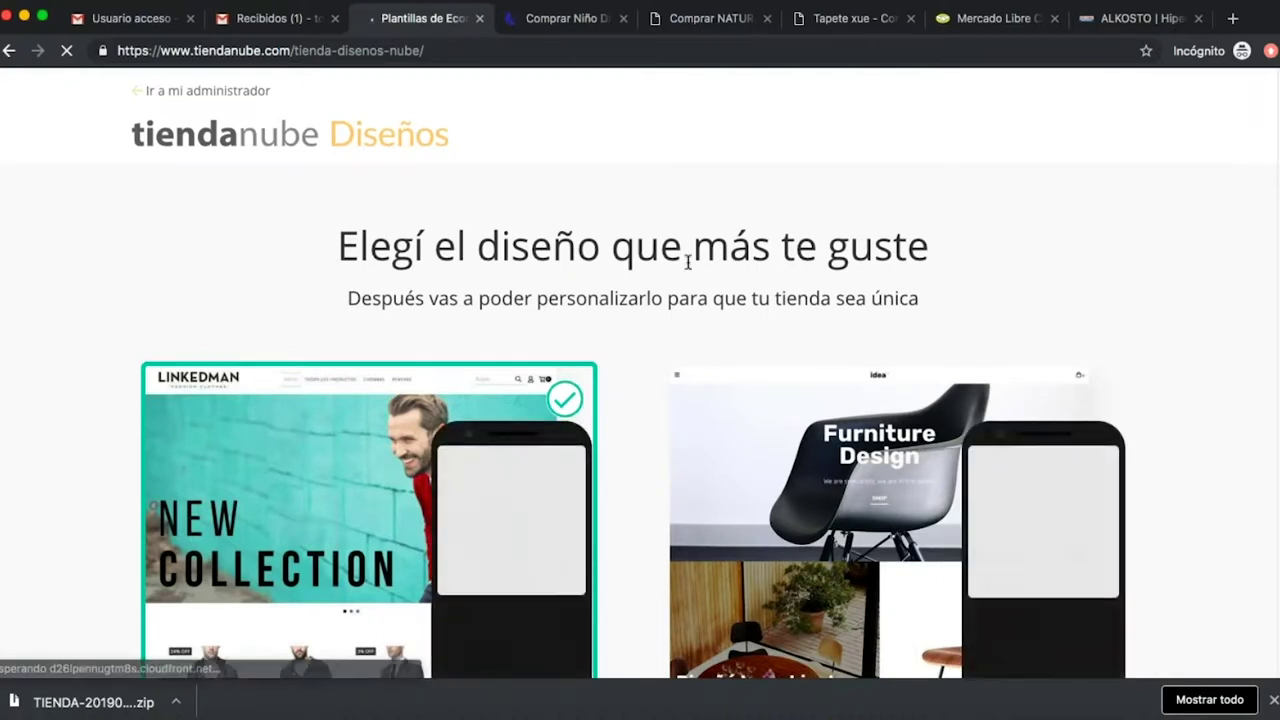
Browse the design templates and apply the Trend design to the store.
scroll(670, 268, down, 10)
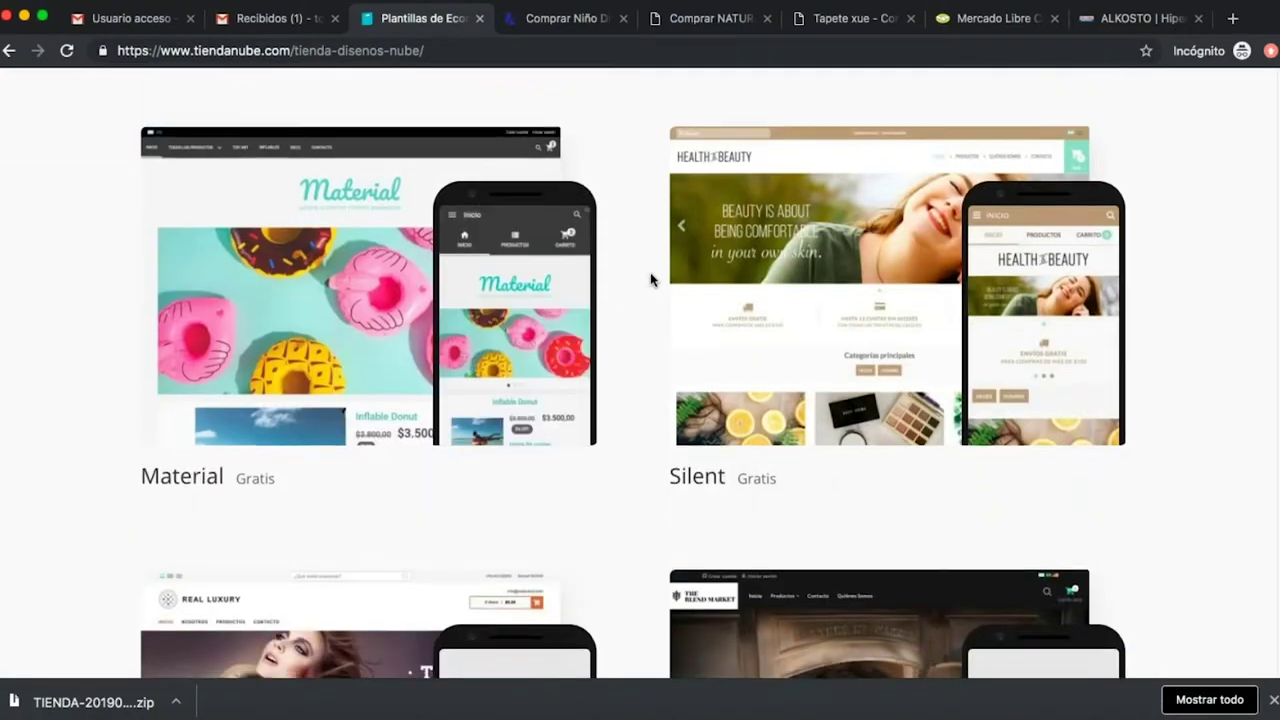
scroll(650, 278, down, 3)
scroll(652, 271, down, 8)
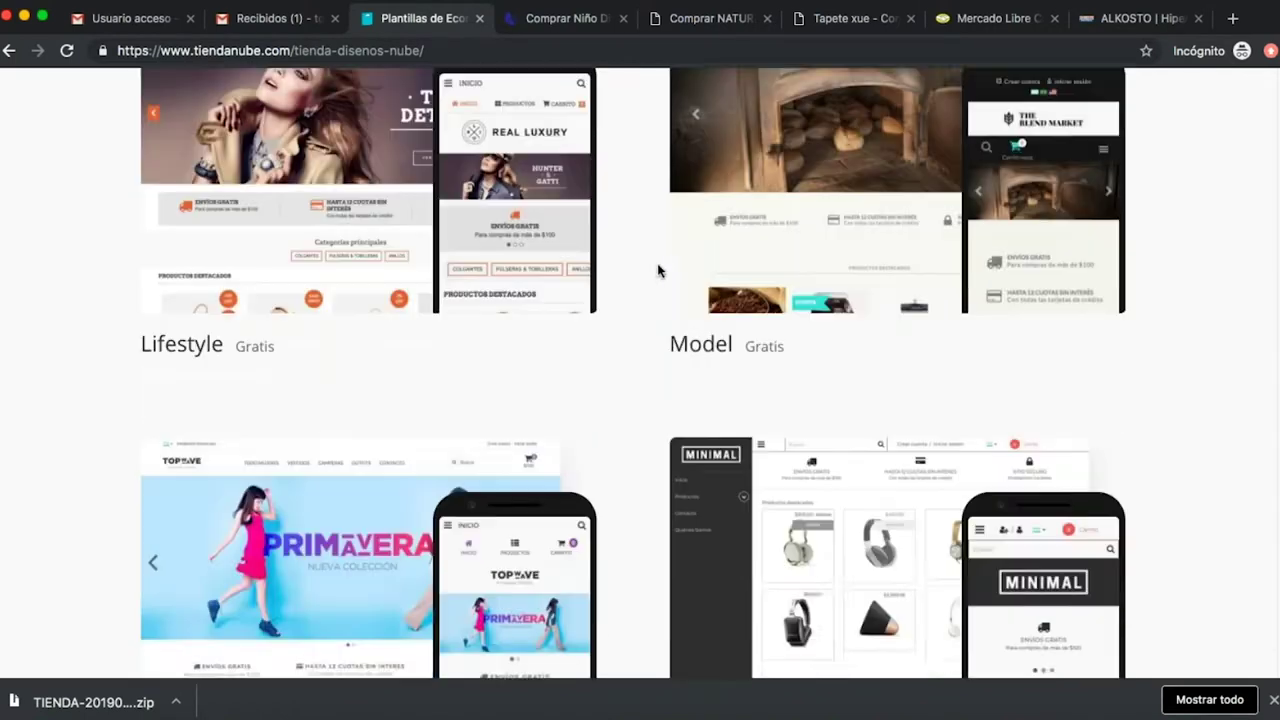
scroll(665, 333, down, 4)
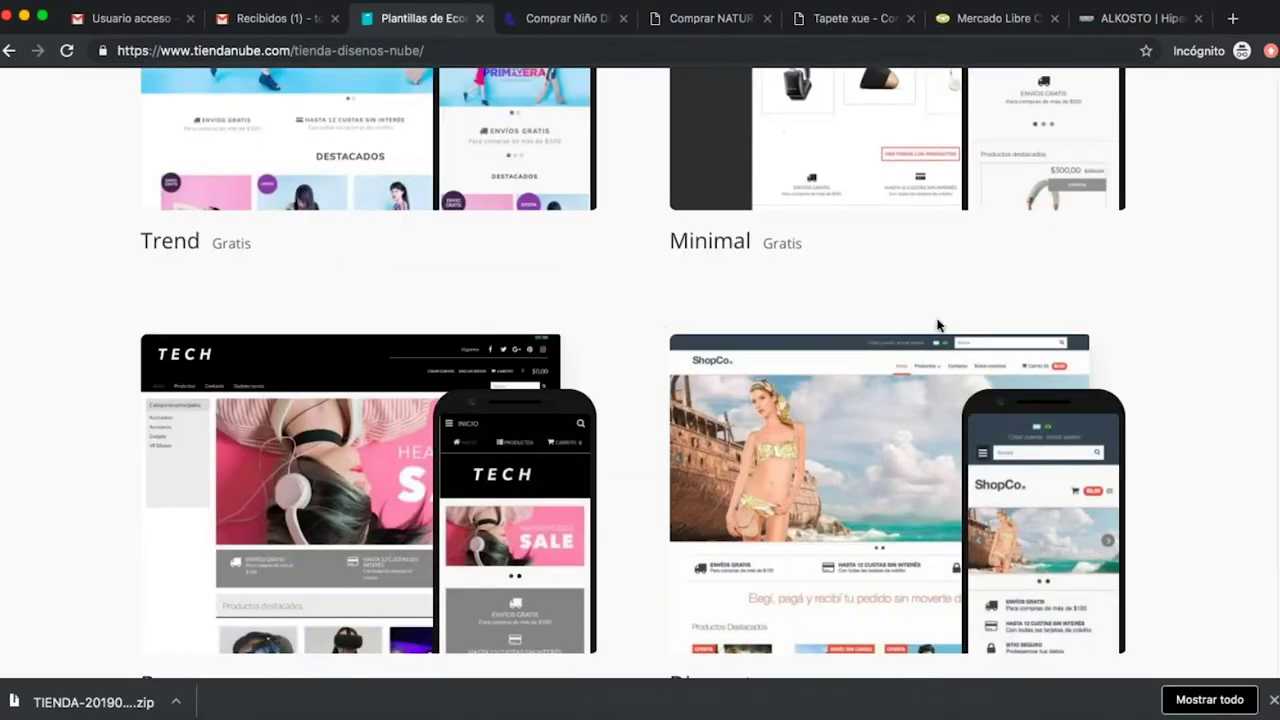
scroll(263, 252, down, 4)
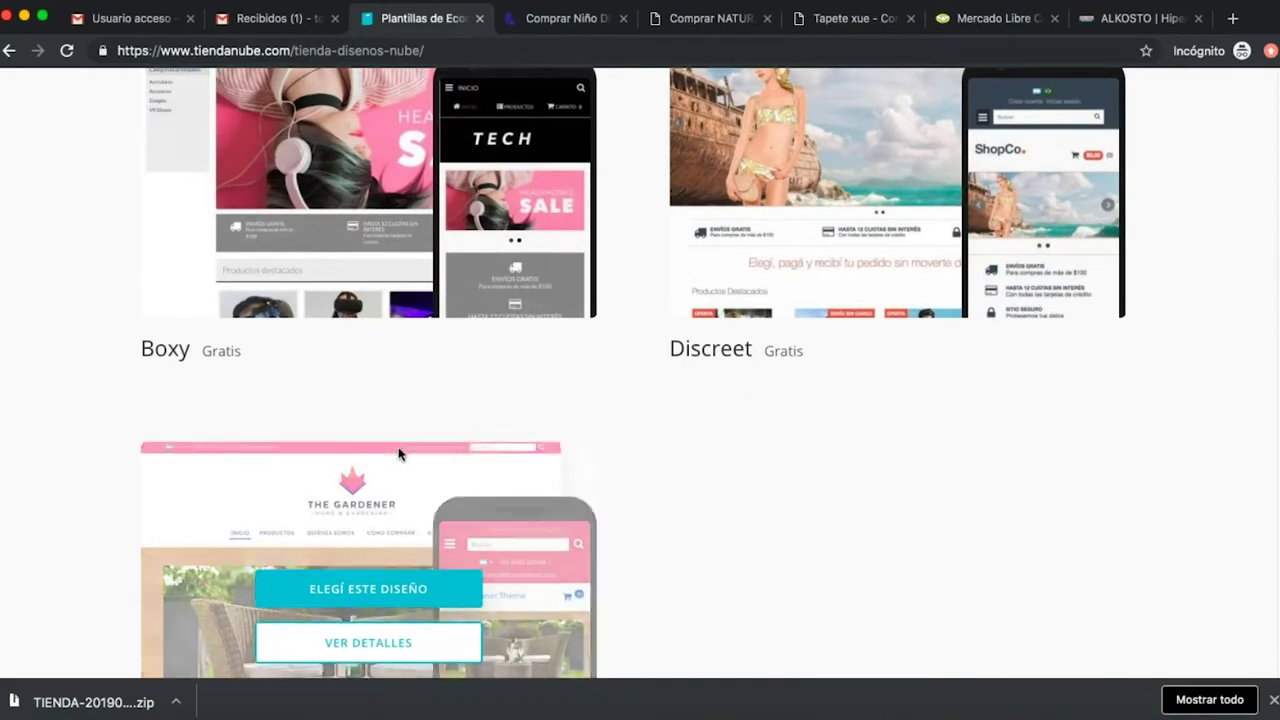
scroll(400, 449, down, 2)
scroll(476, 400, up, 15)
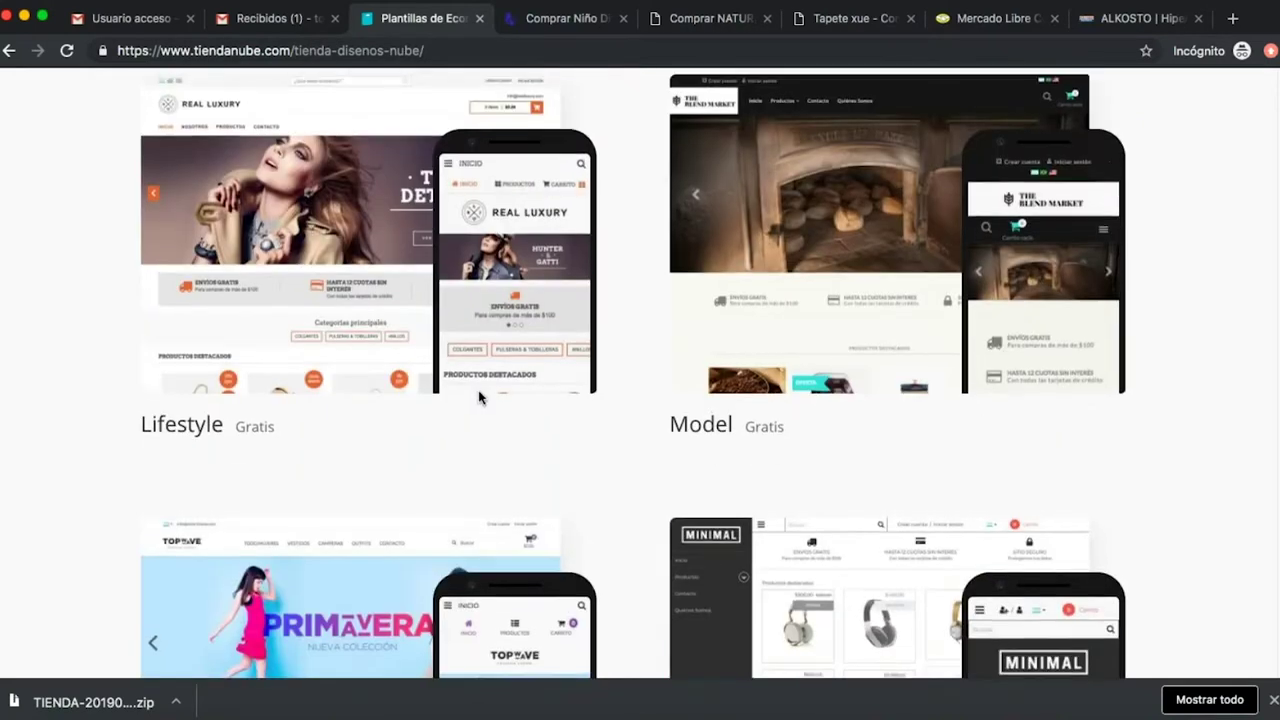
scroll(476, 400, up, 8)
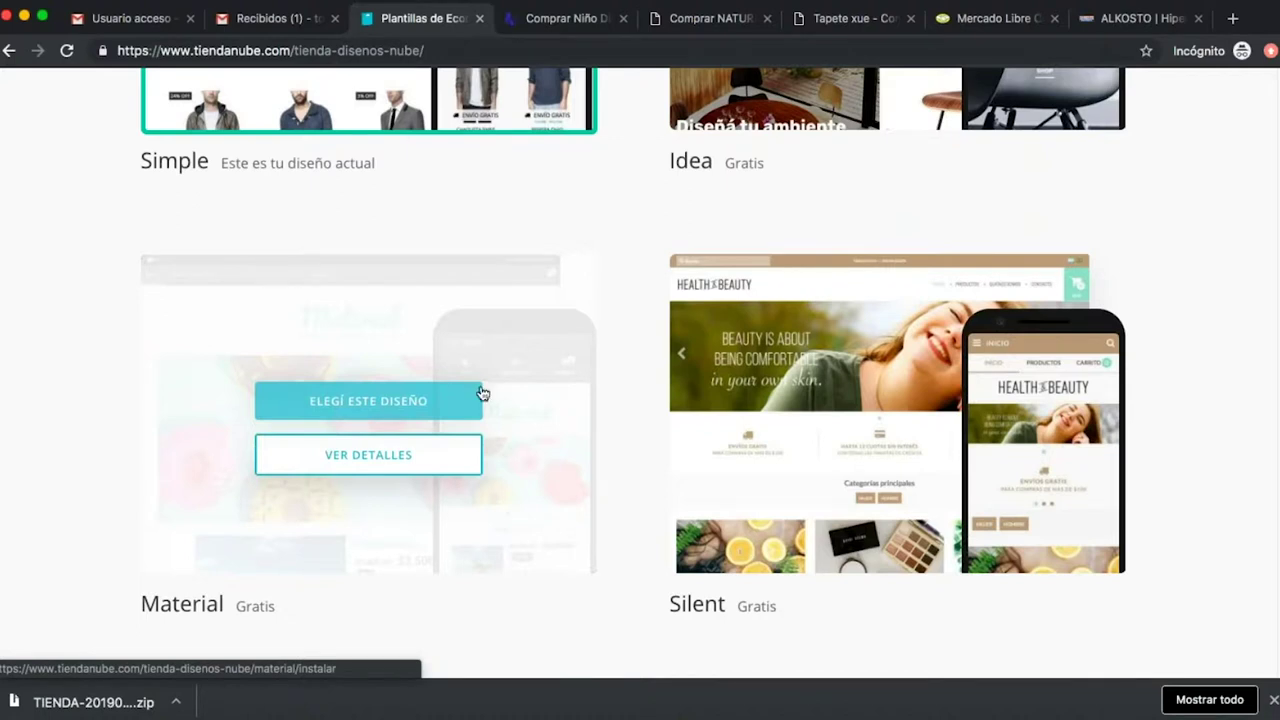
scroll(742, 390, up, 5)
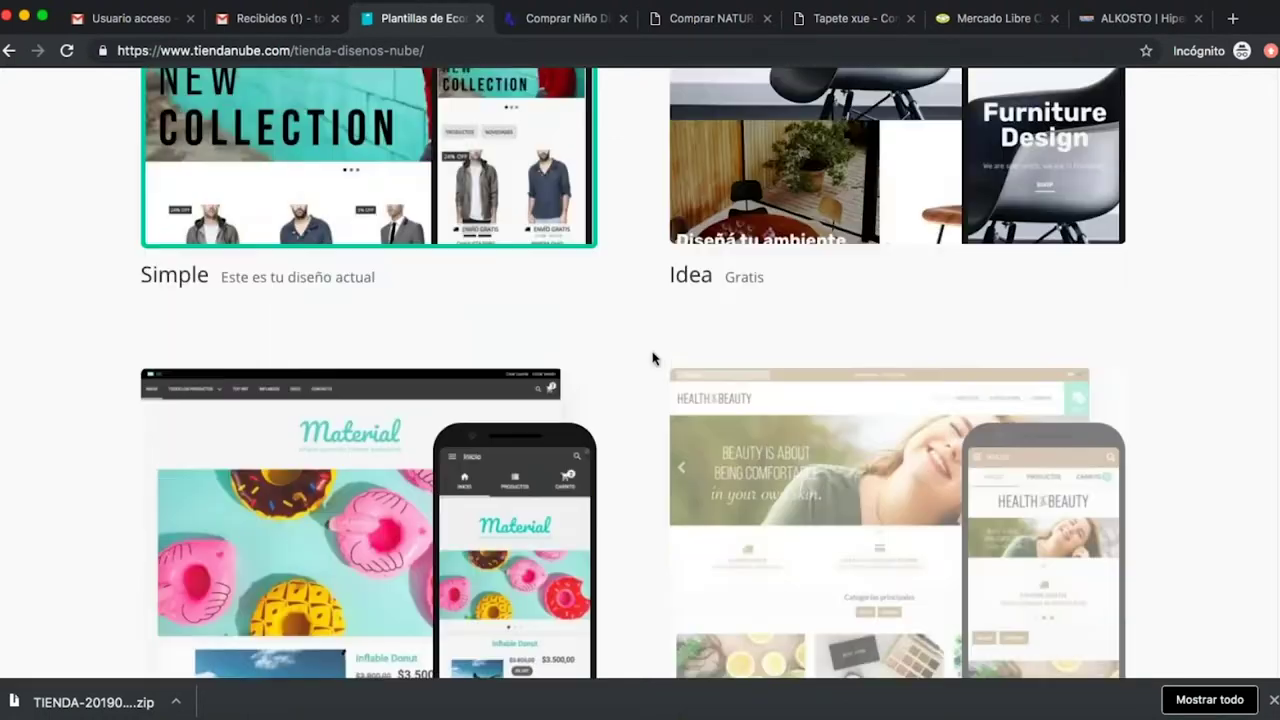
scroll(651, 355, down, 3)
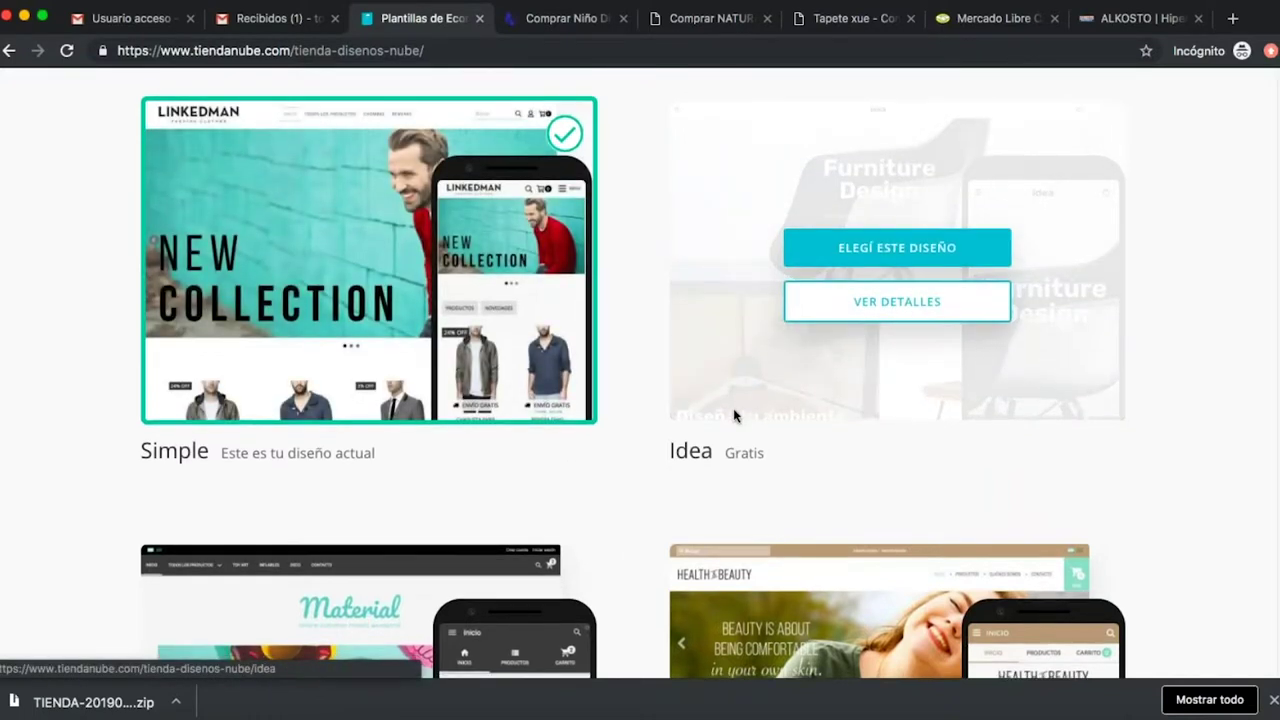
scroll(733, 408, down, 4)
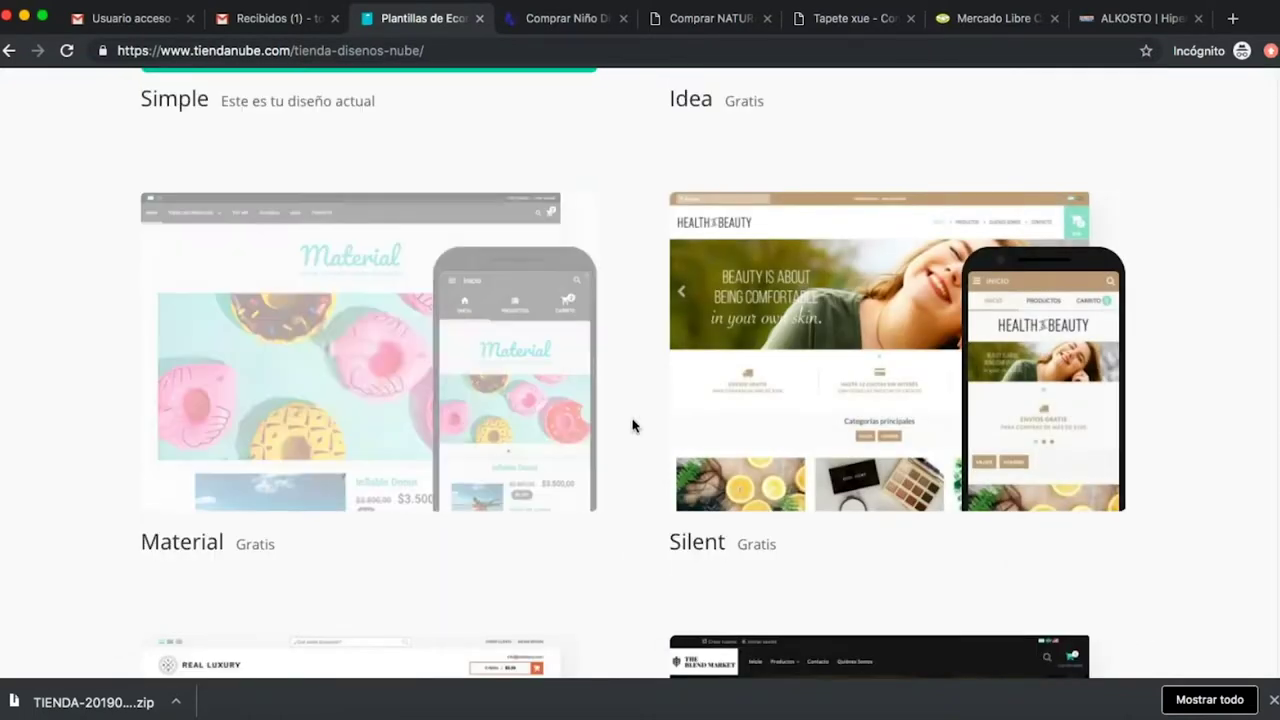
scroll(910, 505, down, 3)
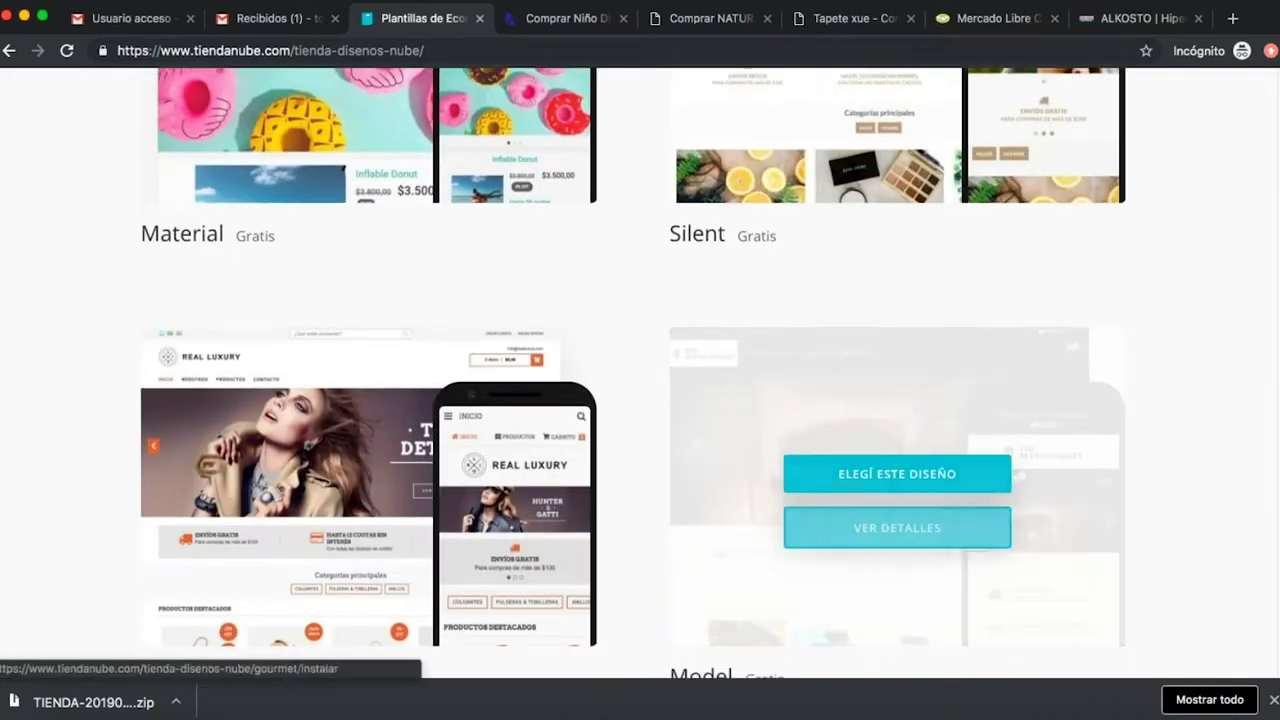
scroll(674, 409, down, 8)
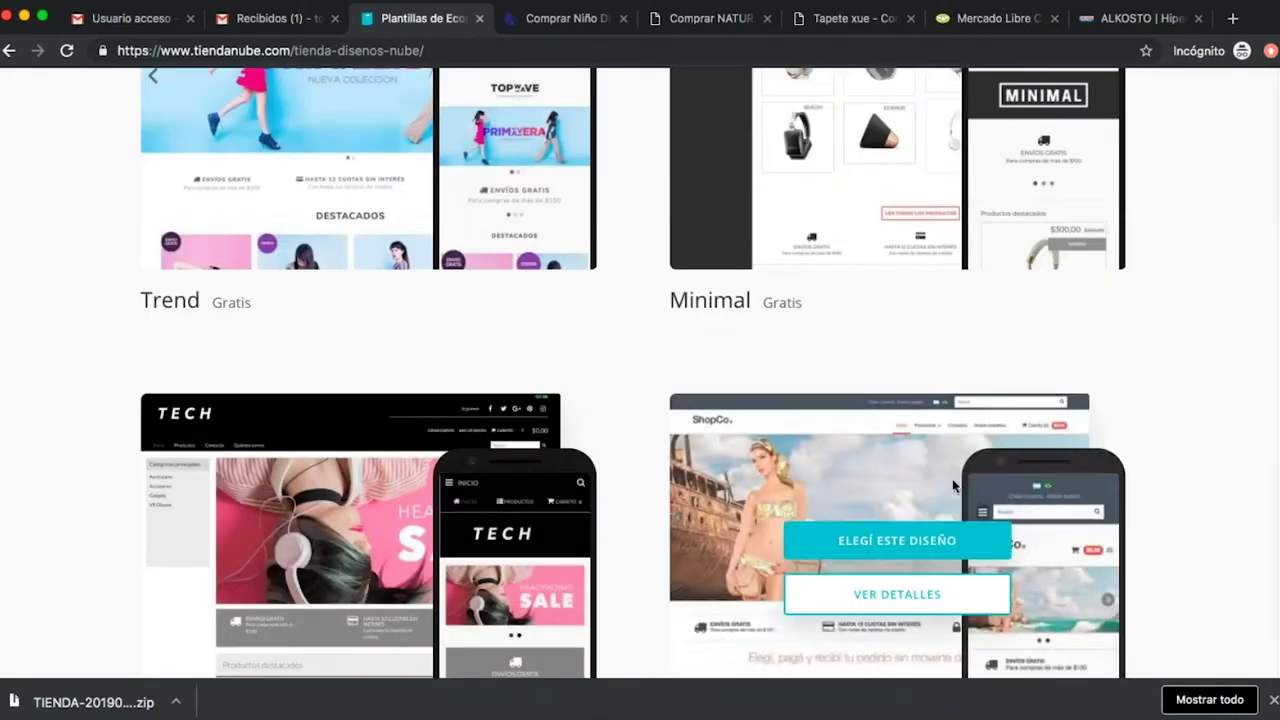
scroll(623, 431, down, 5)
scroll(674, 366, up, 7)
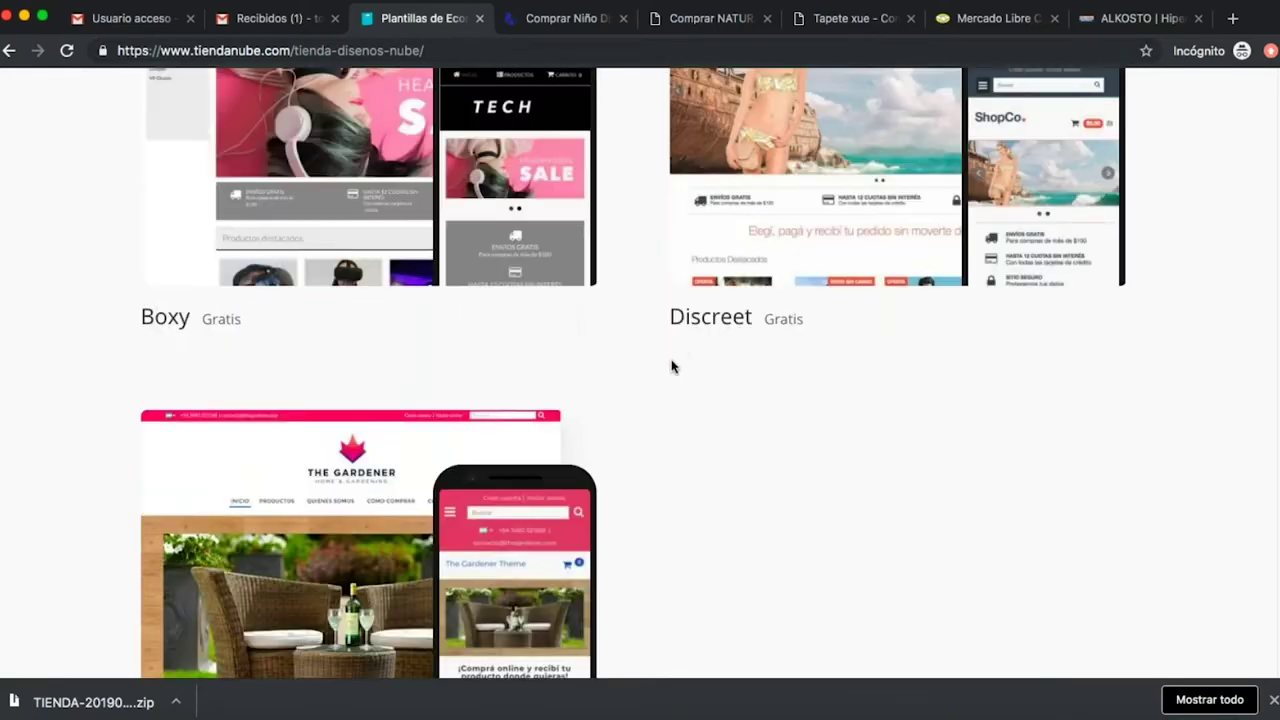
scroll(665, 388, up, 3)
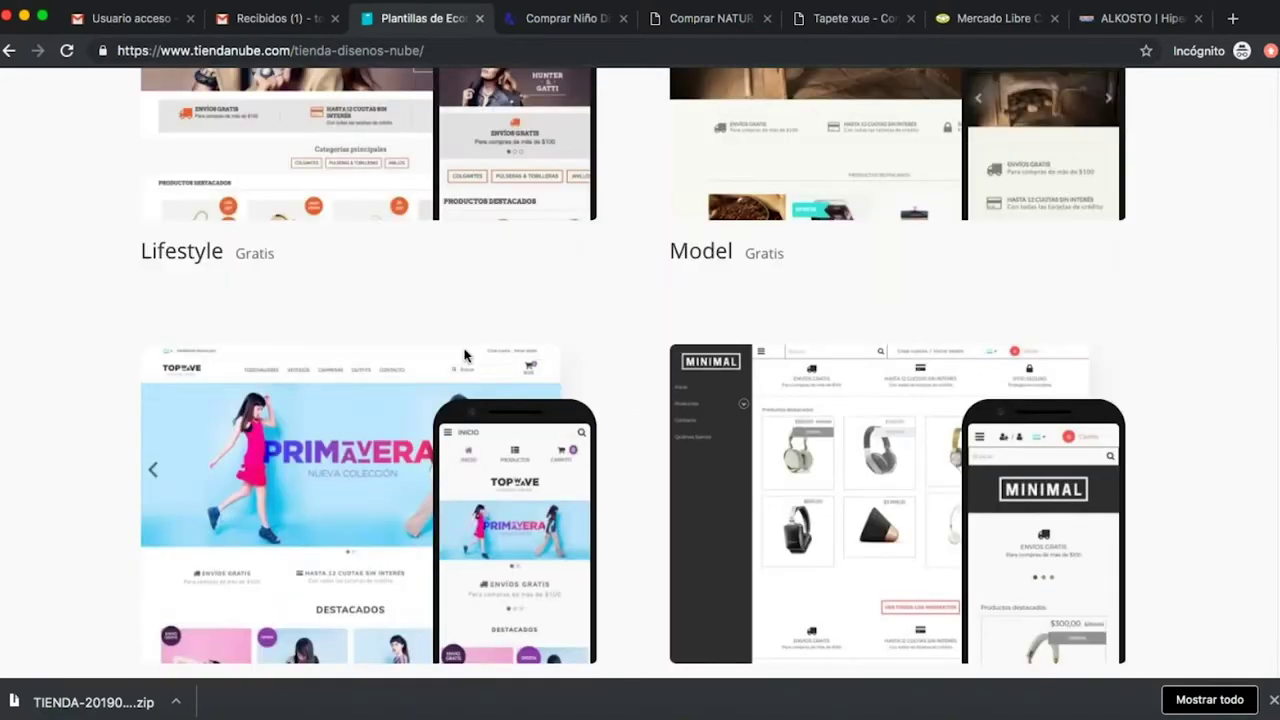
mouse_move(346, 437)
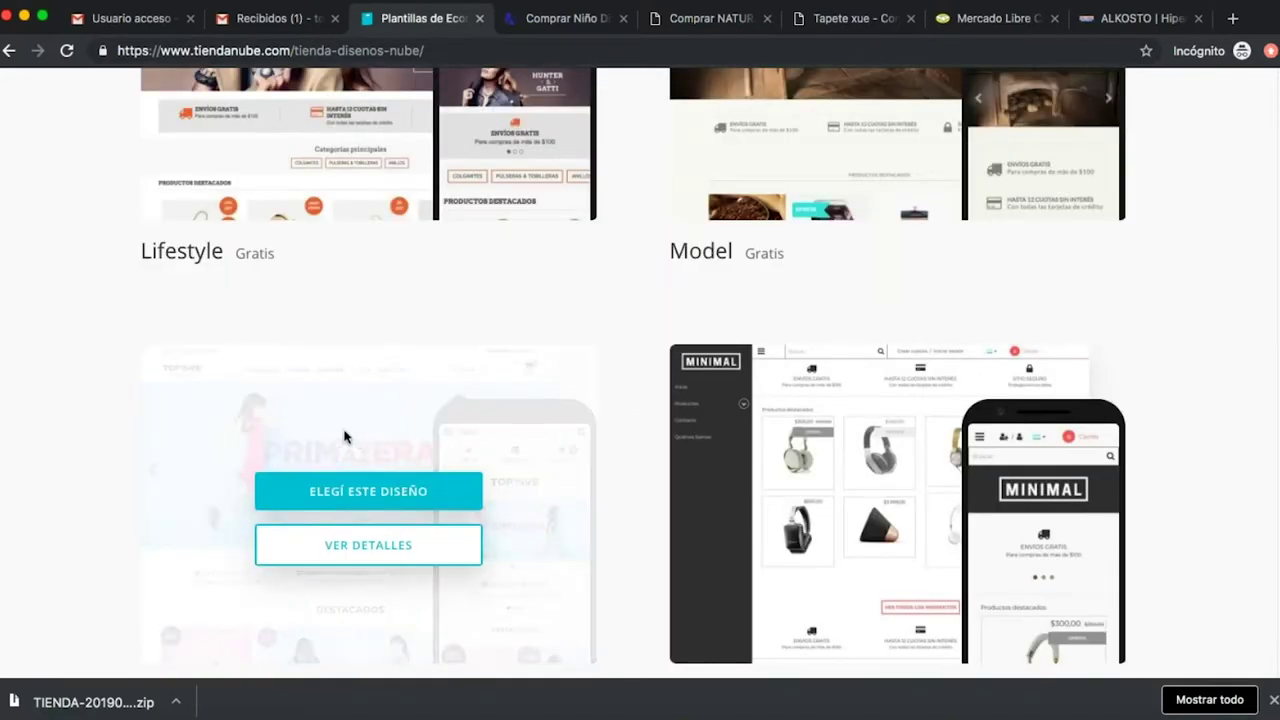
click(404, 503)
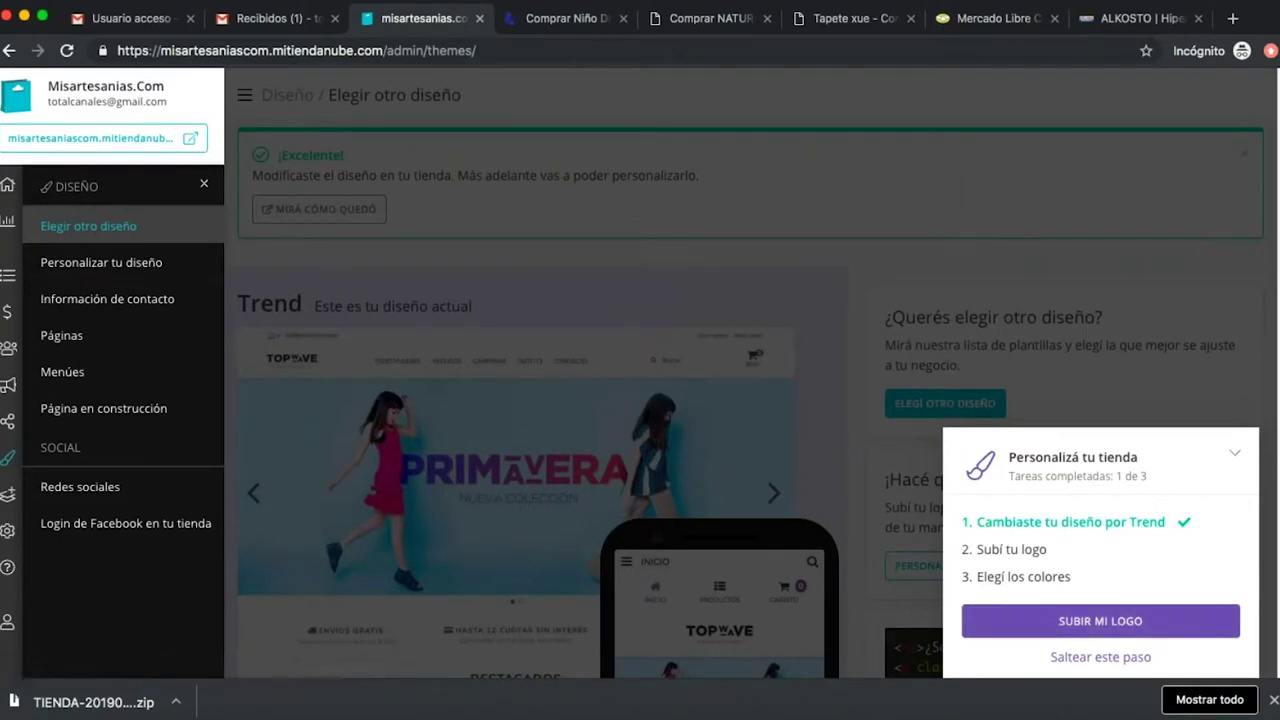
Open the store logo settings from the Personalizá tu tienda checklist.
click(1100, 620)
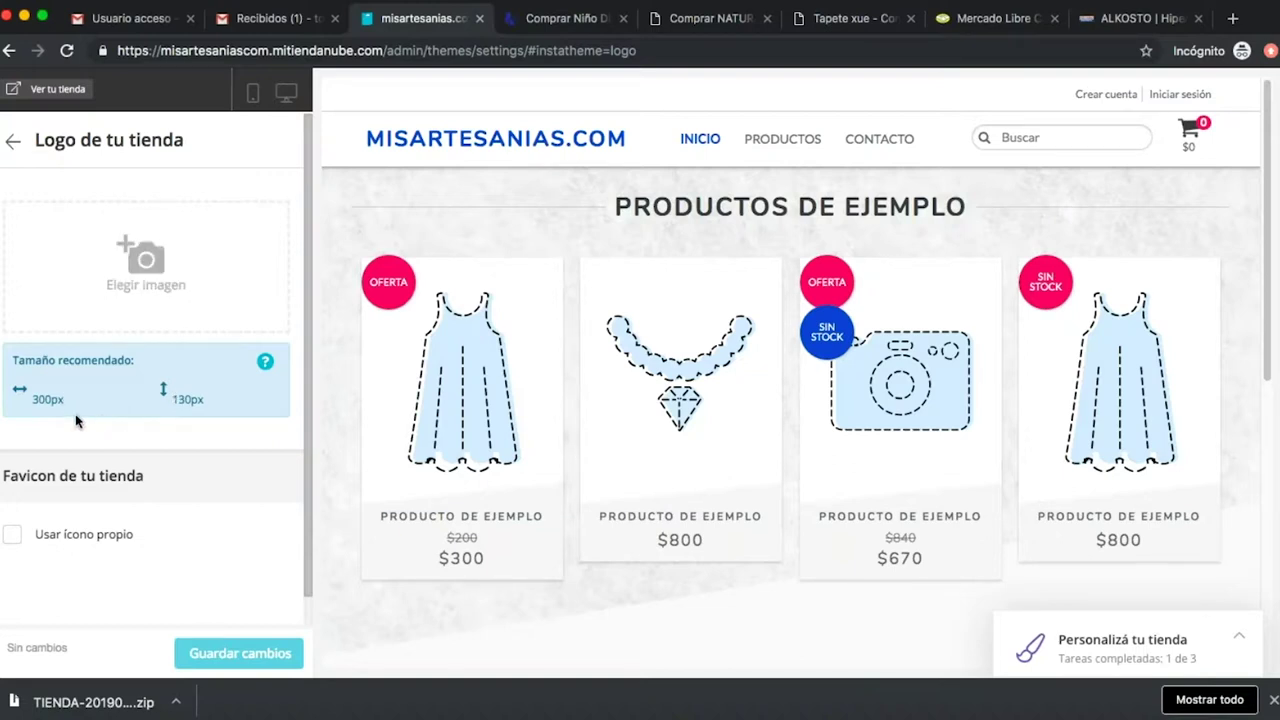
Start choosing a logo image and browse the Downloads folder in column view.
click(146, 262)
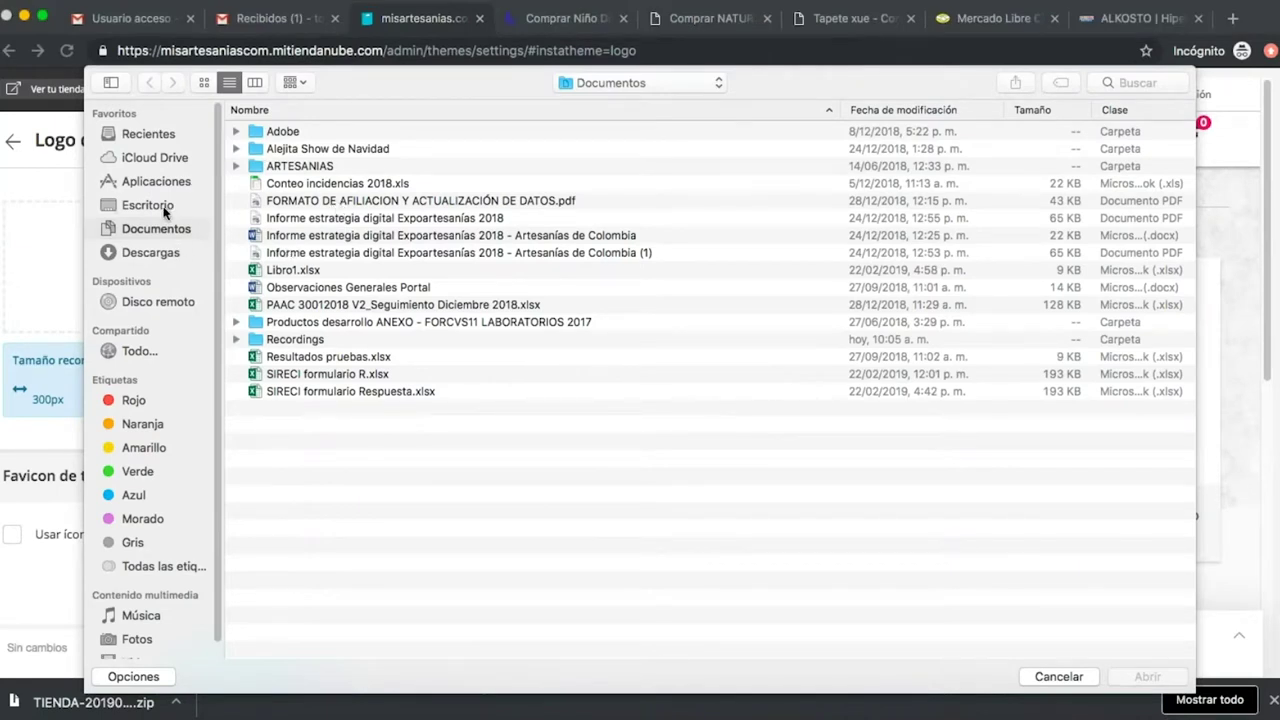
click(156, 257)
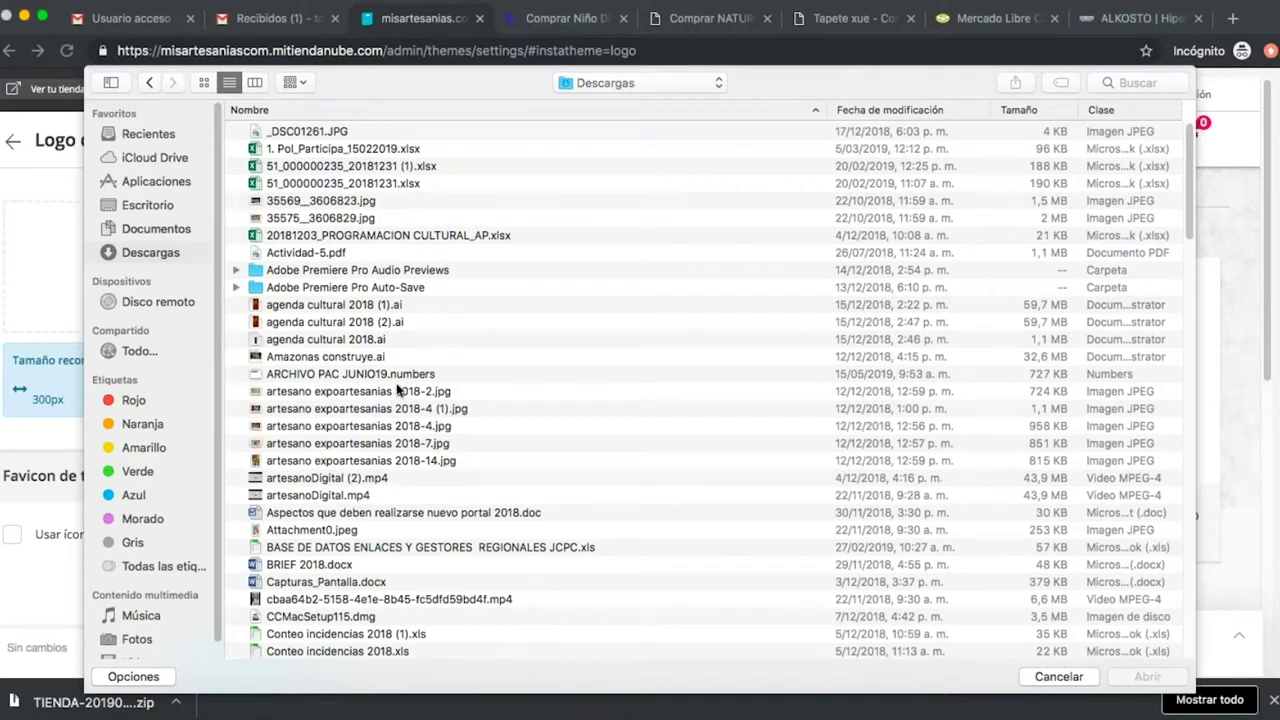
scroll(397, 389, down, 15)
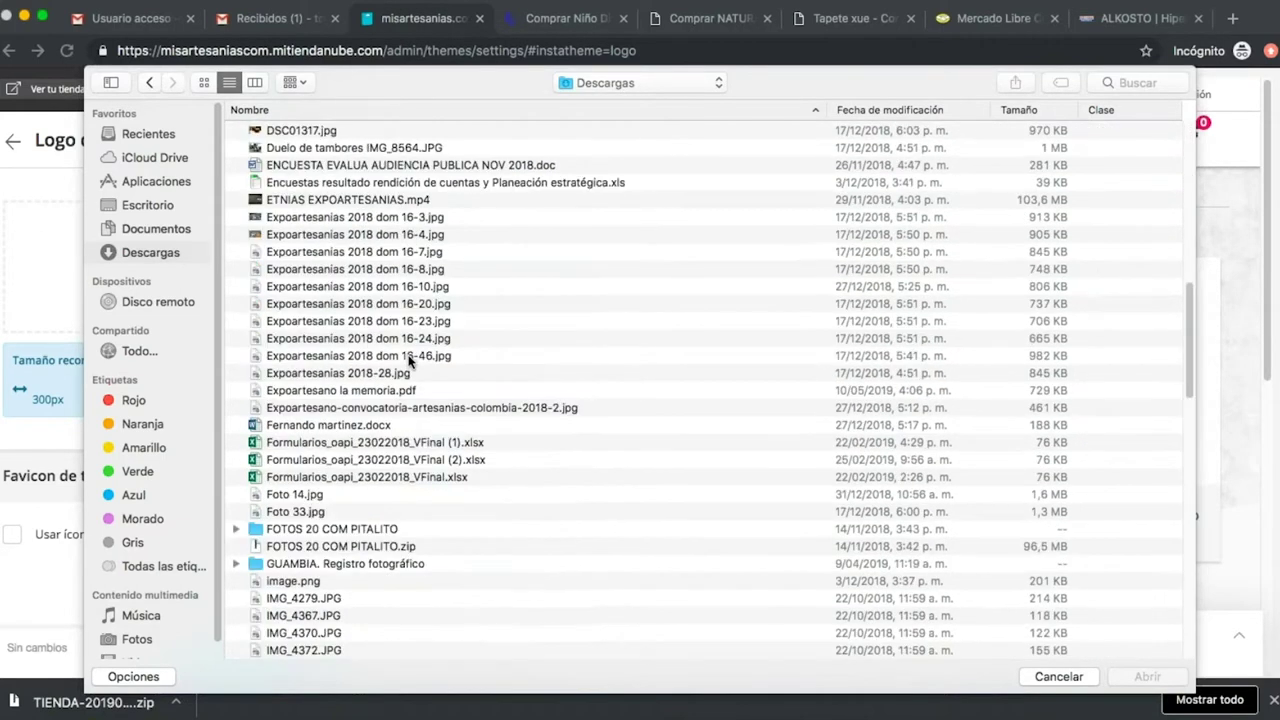
scroll(408, 362, down, 10)
scroll(408, 362, up, 3)
scroll(410, 360, up, 2)
scroll(414, 360, down, 10)
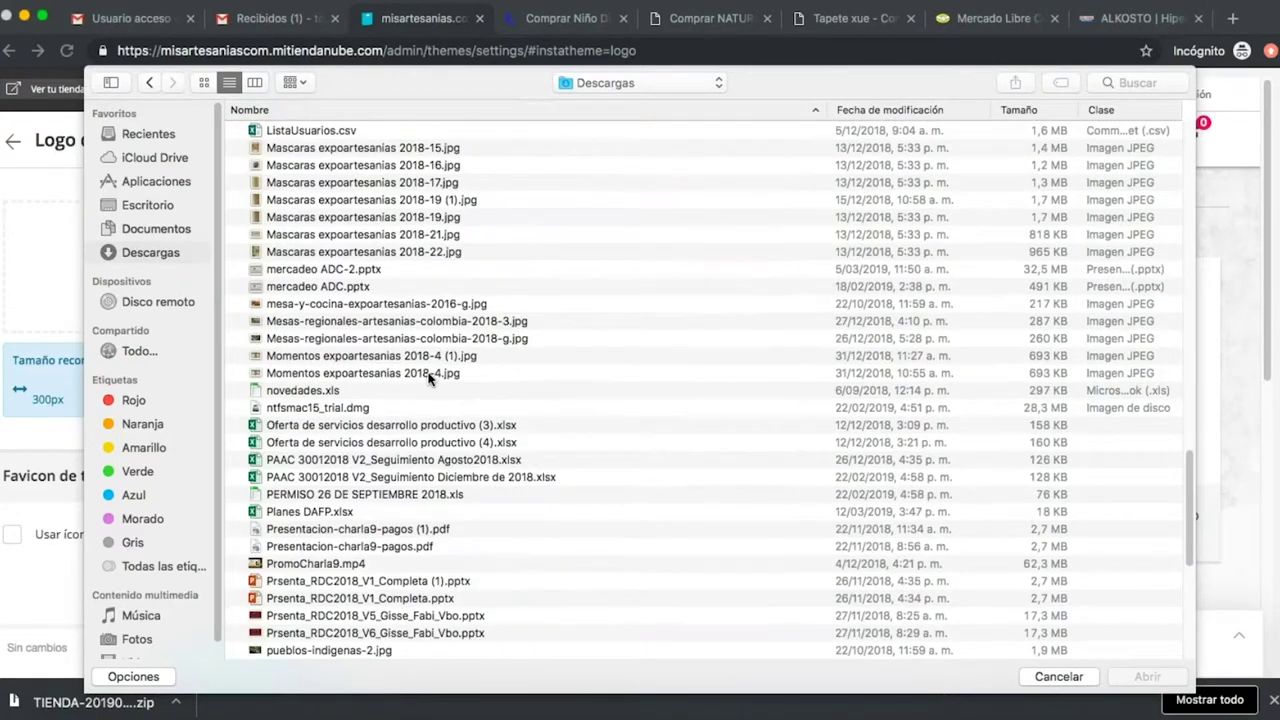
scroll(430, 375, down, 9)
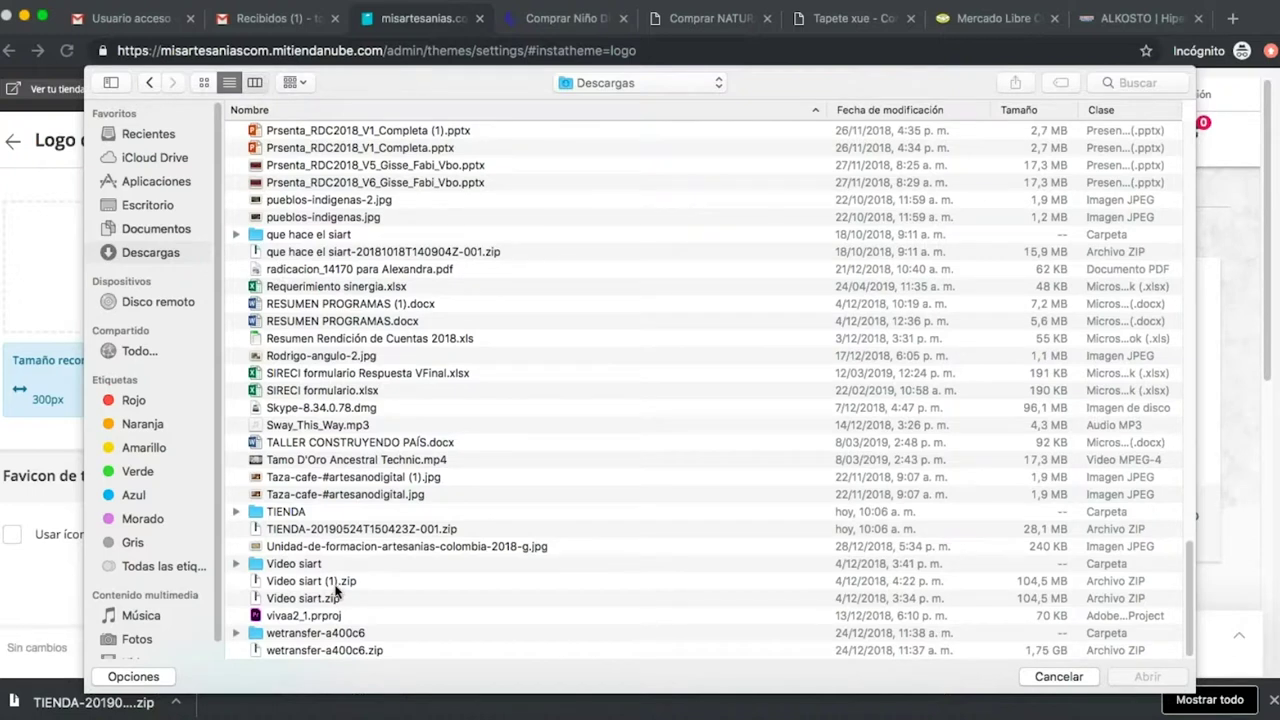
key(super+3)
scroll(312, 428, down, 3)
scroll(312, 428, down, 15)
Upload misartesanias_Mesa de trabajo 1.png from the TIENDA folder as the store logo and save.
click(272, 522)
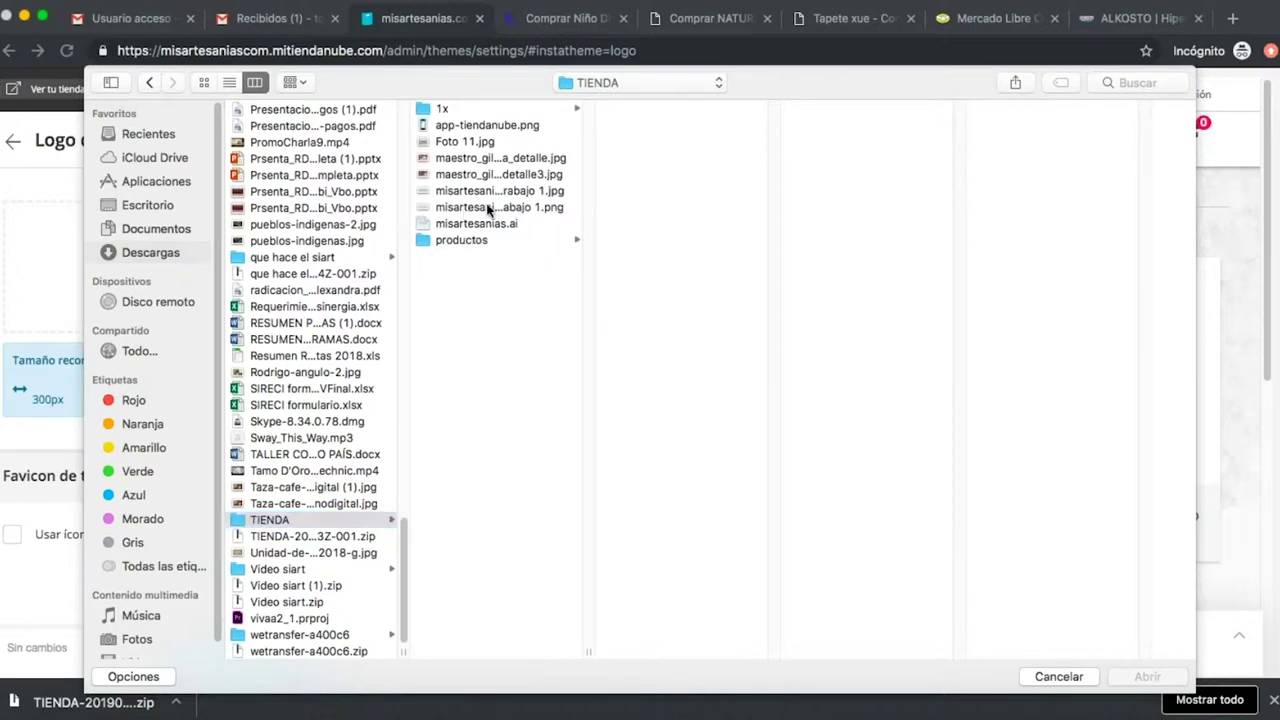
click(487, 207)
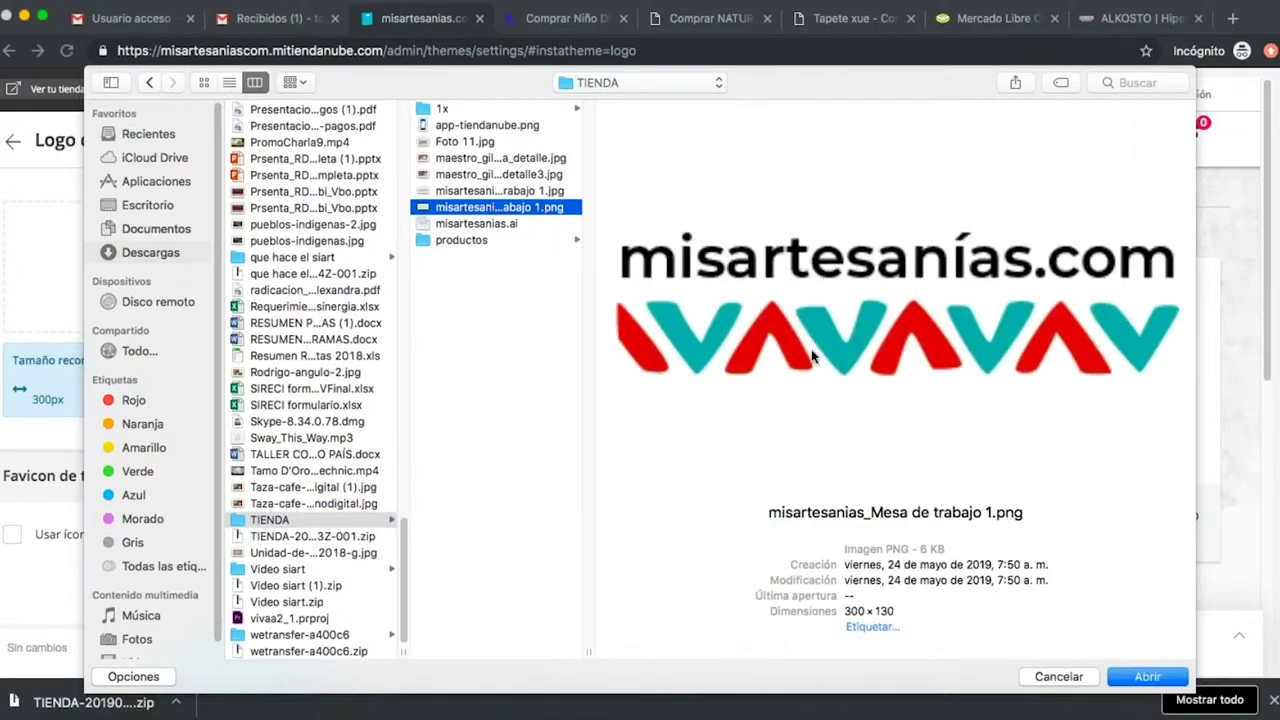
click(1146, 677)
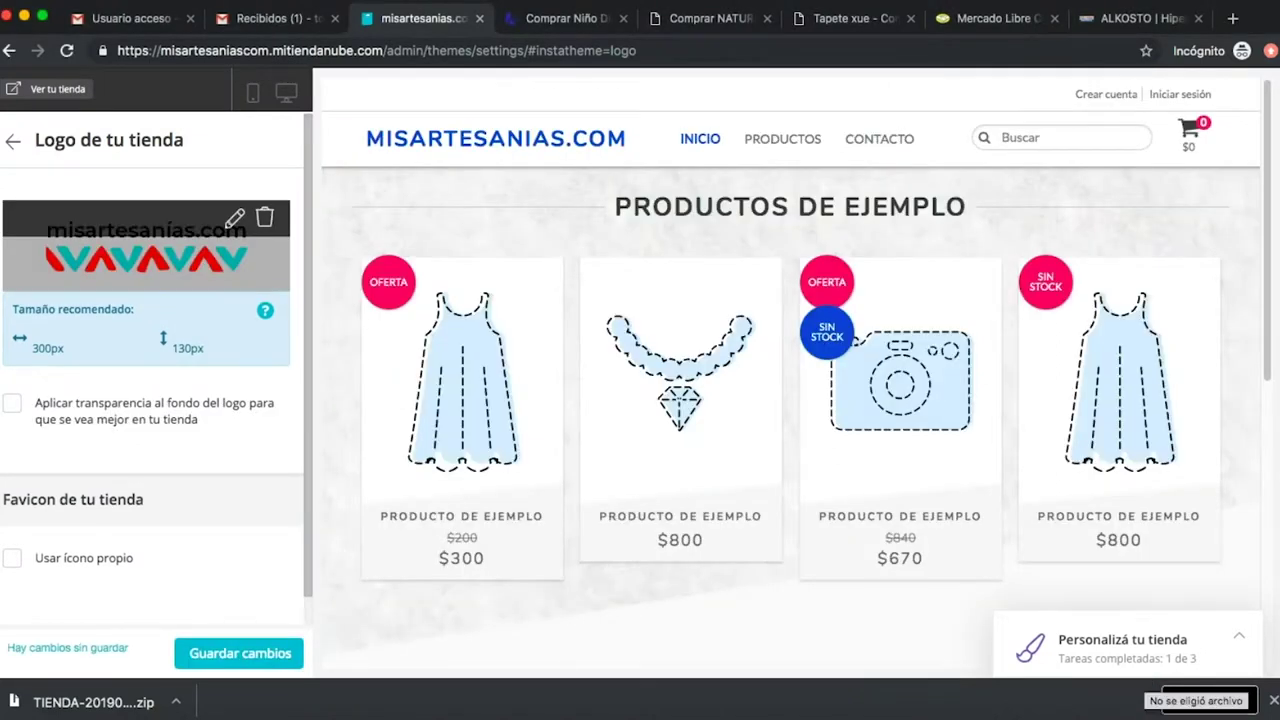
click(237, 650)
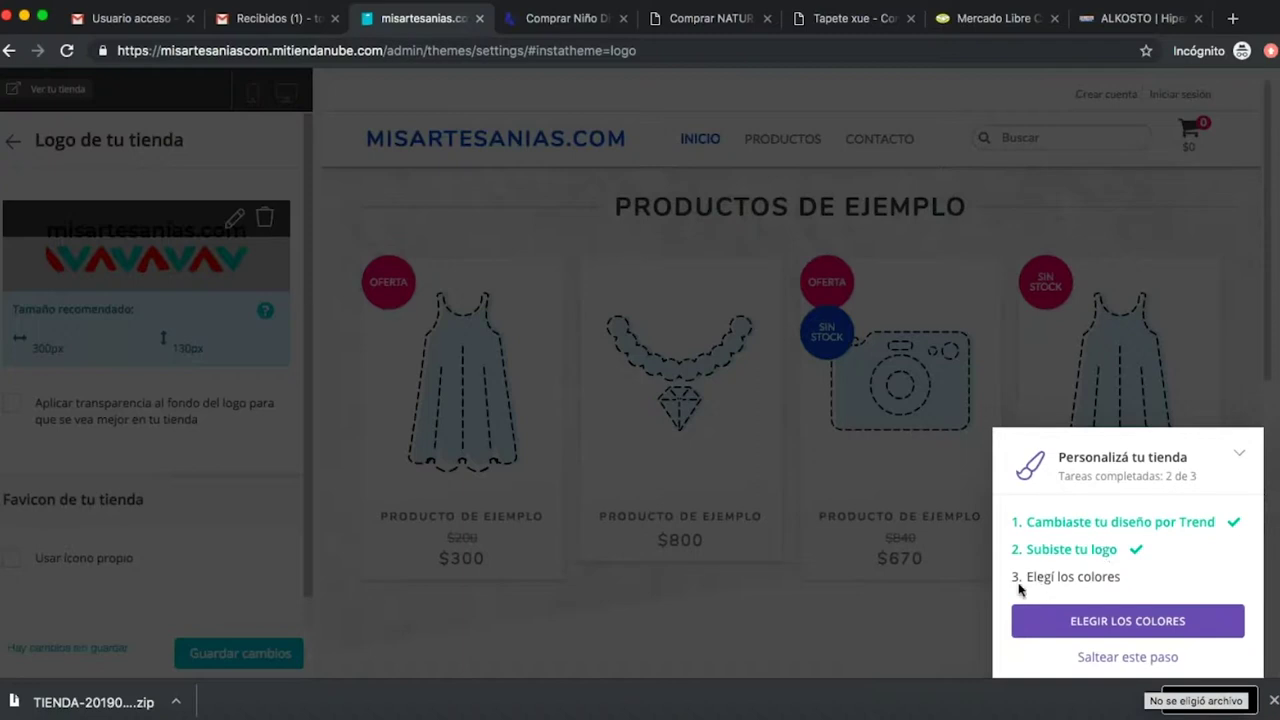
Go to the brand colours and try lighter blue swatches for links and buttons.
click(1161, 632)
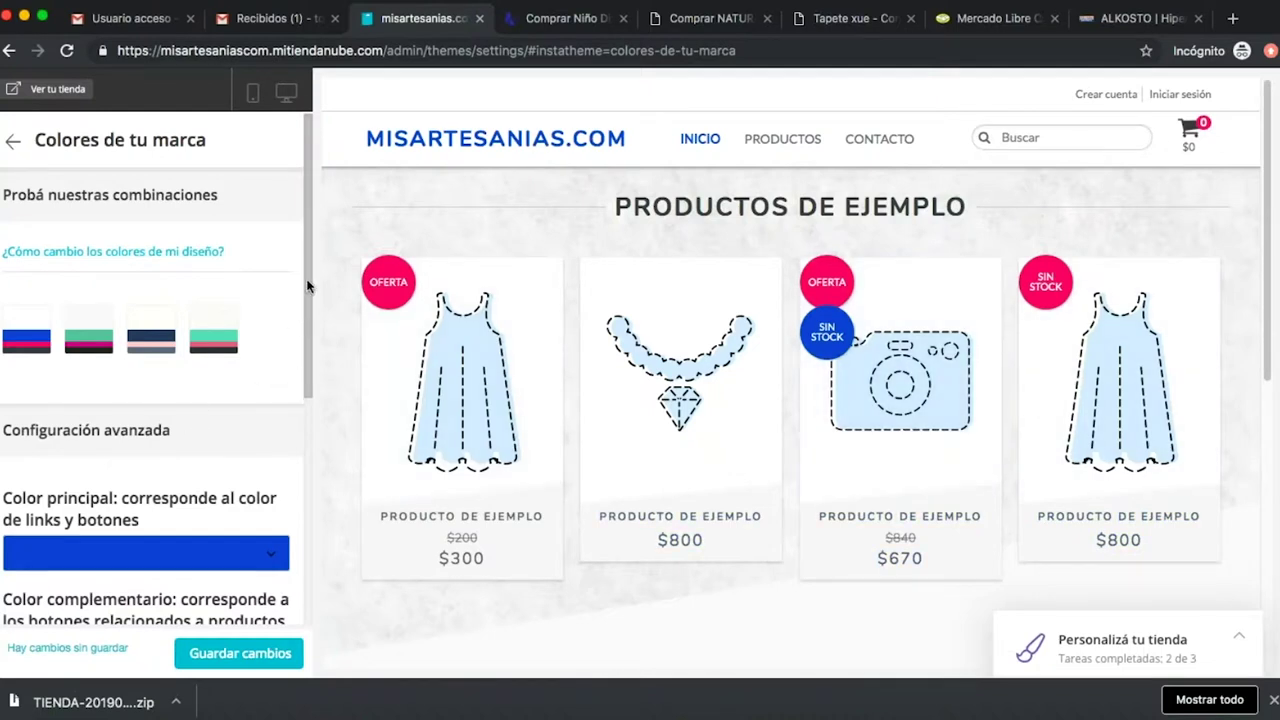
drag(307, 287, 309, 258)
drag(306, 295, 310, 386)
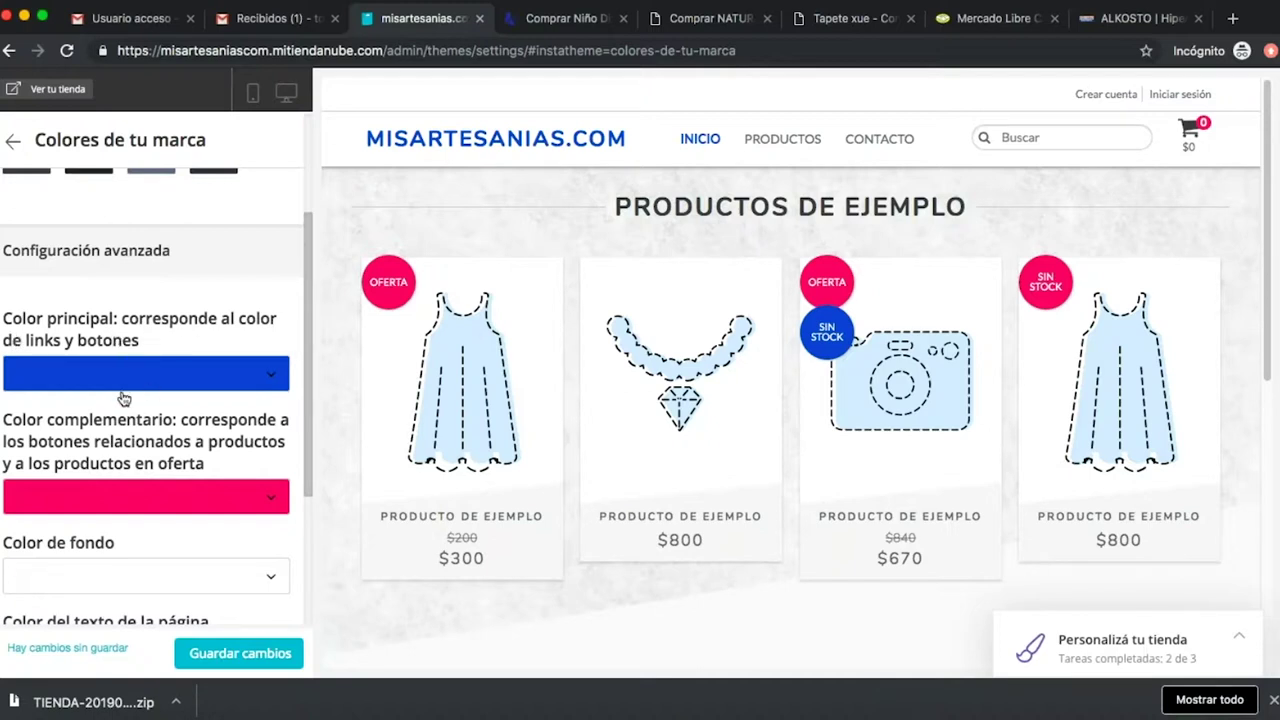
scroll(308, 350, down, 1)
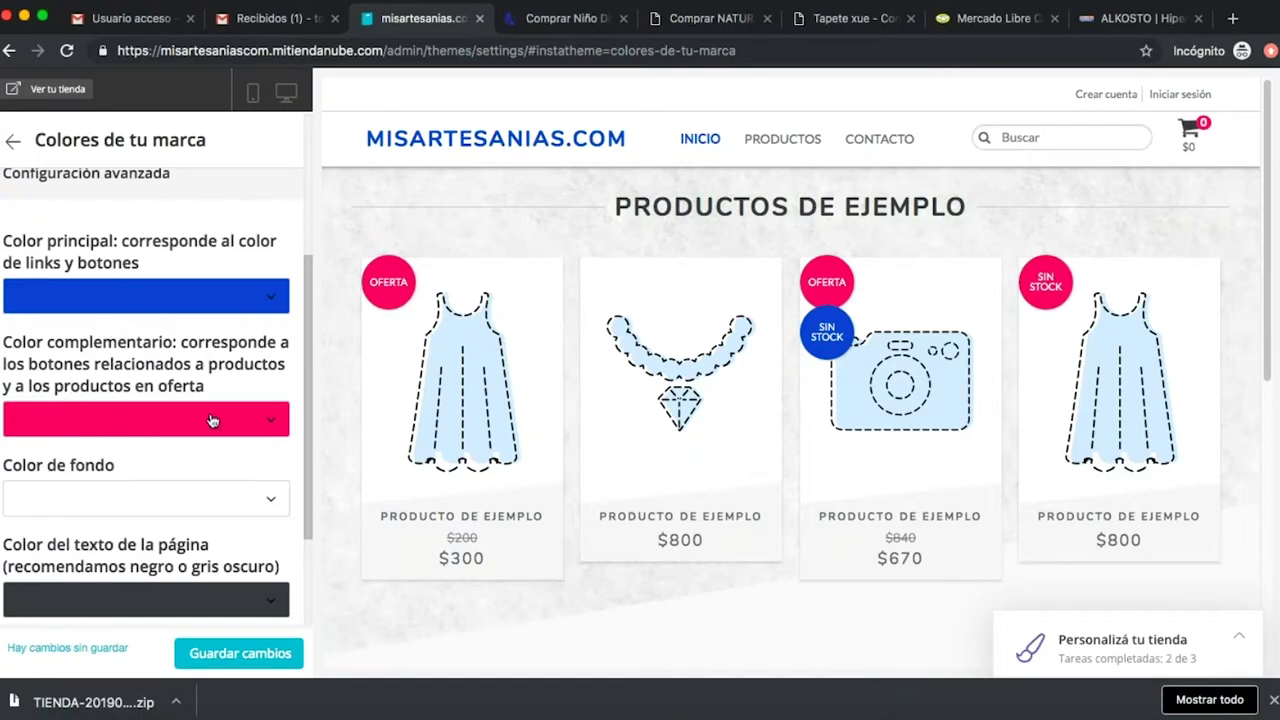
scroll(309, 388, down, 1)
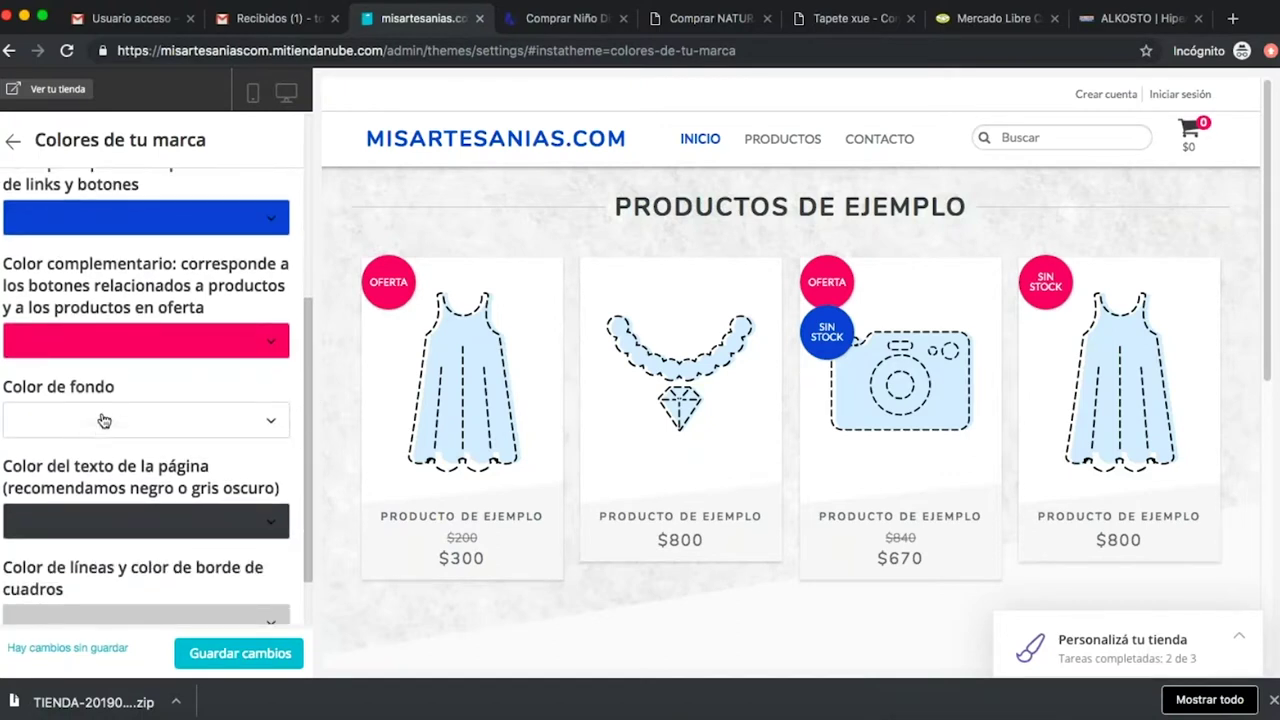
click(270, 228)
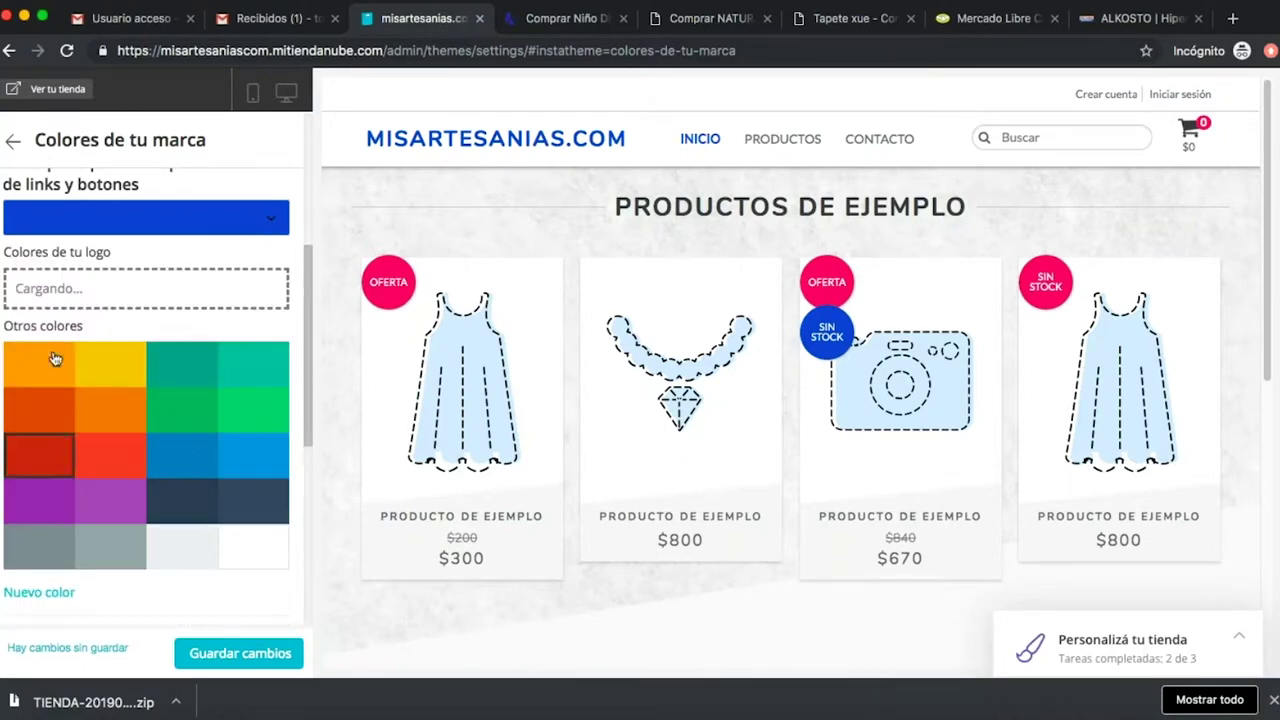
click(178, 459)
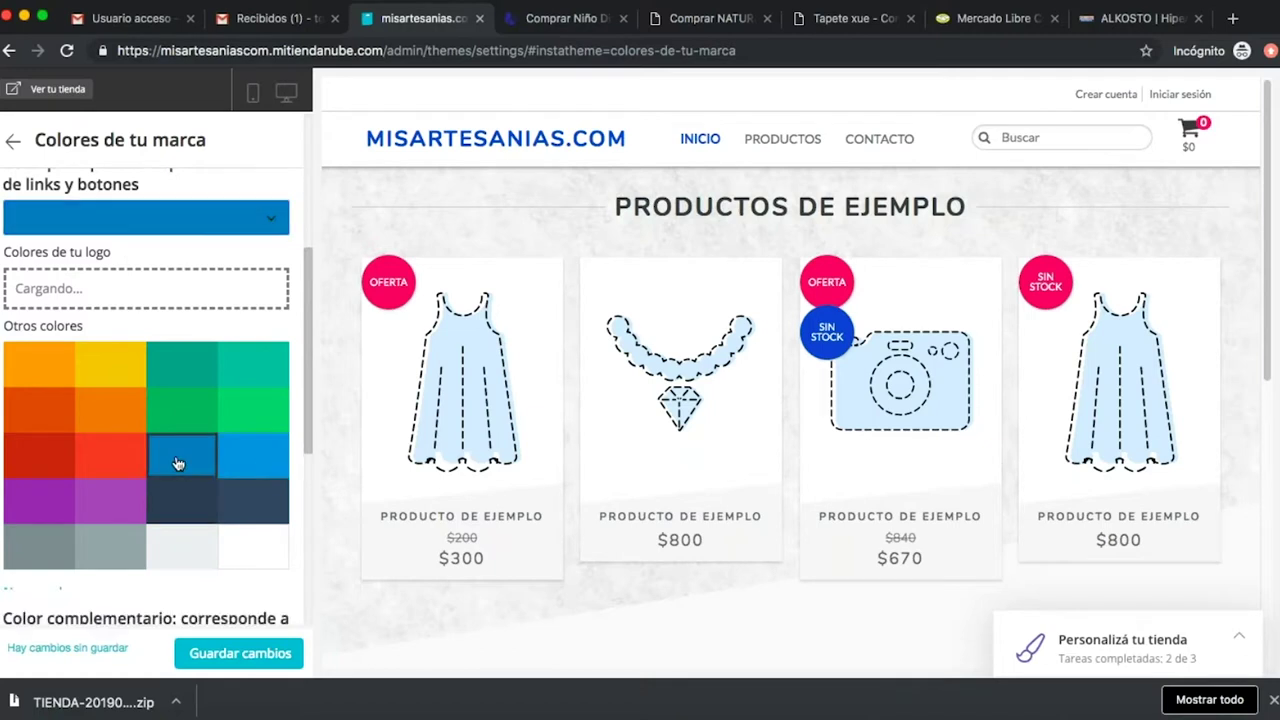
click(283, 214)
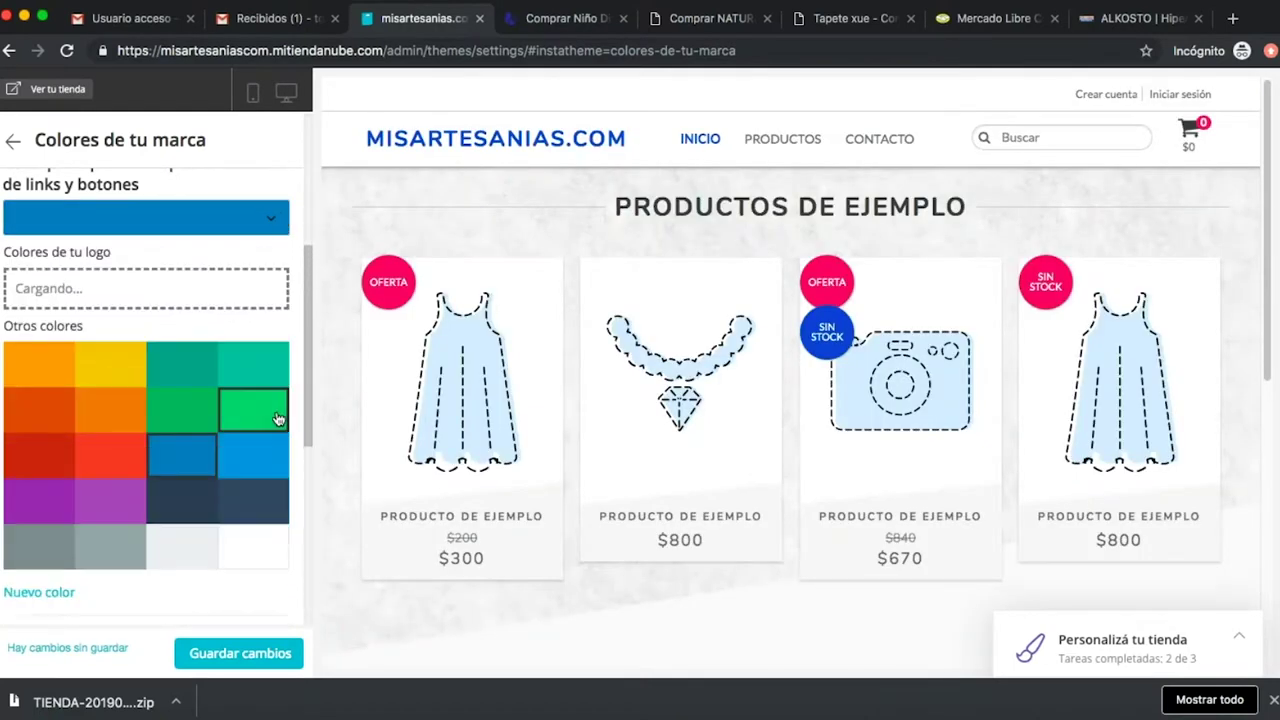
click(262, 447)
Try a custom green shade, then revert links and buttons to blue #0053cd and save.
click(265, 222)
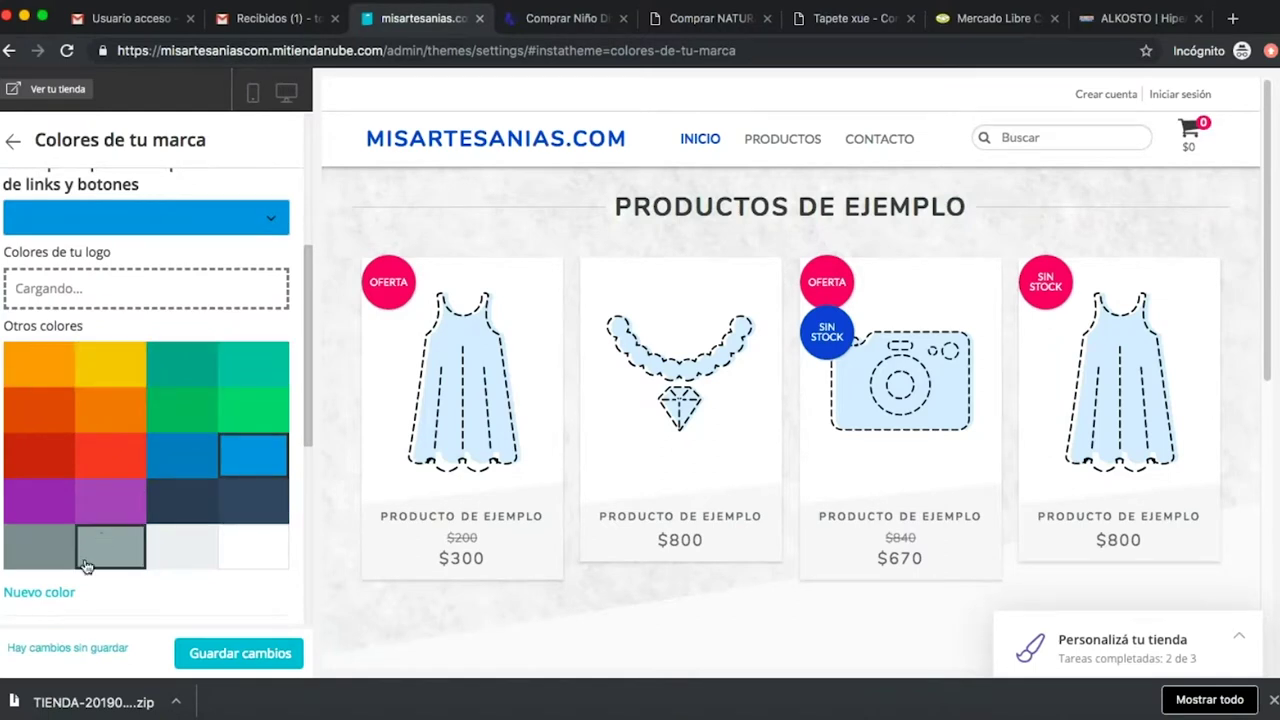
click(40, 593)
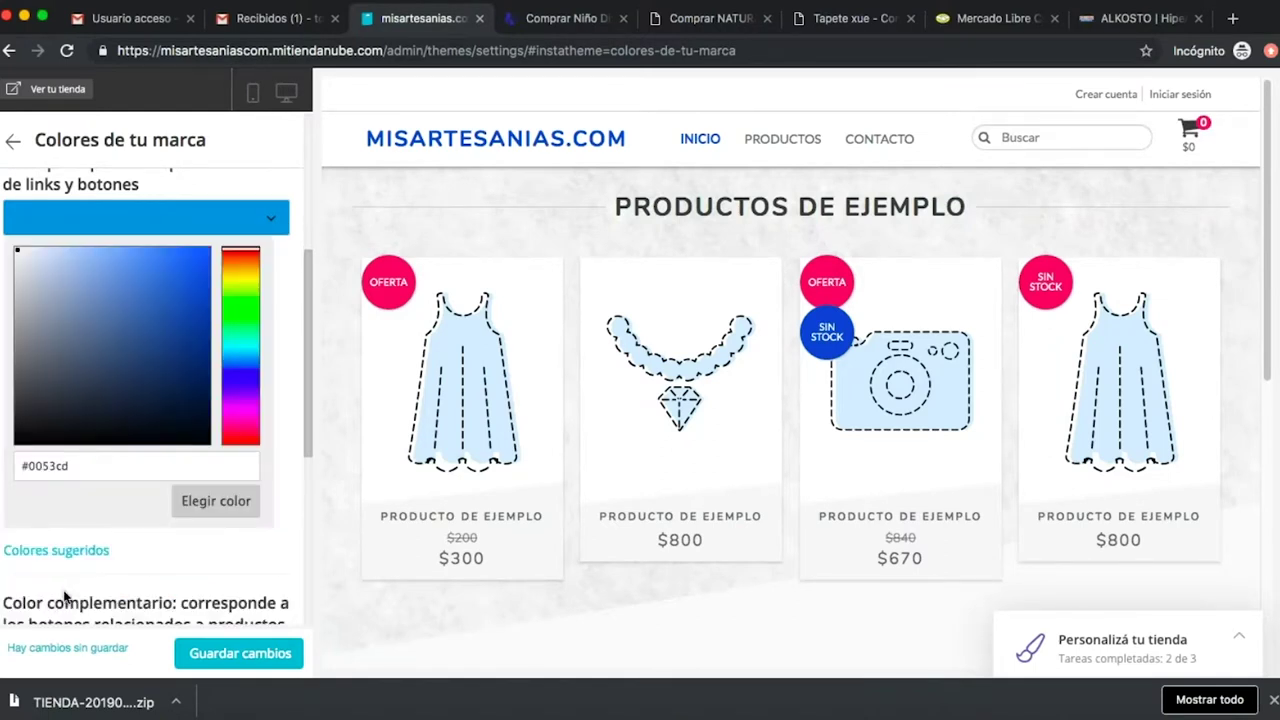
mouse_move(38, 259)
mouse_down()
mouse_move(126, 266)
mouse_move(160, 357)
mouse_move(120, 358)
mouse_up()
mouse_move(235, 373)
mouse_down()
mouse_move(237, 297)
mouse_move(203, 277)
mouse_move(236, 340)
mouse_move(229, 304)
mouse_up()
click(169, 298)
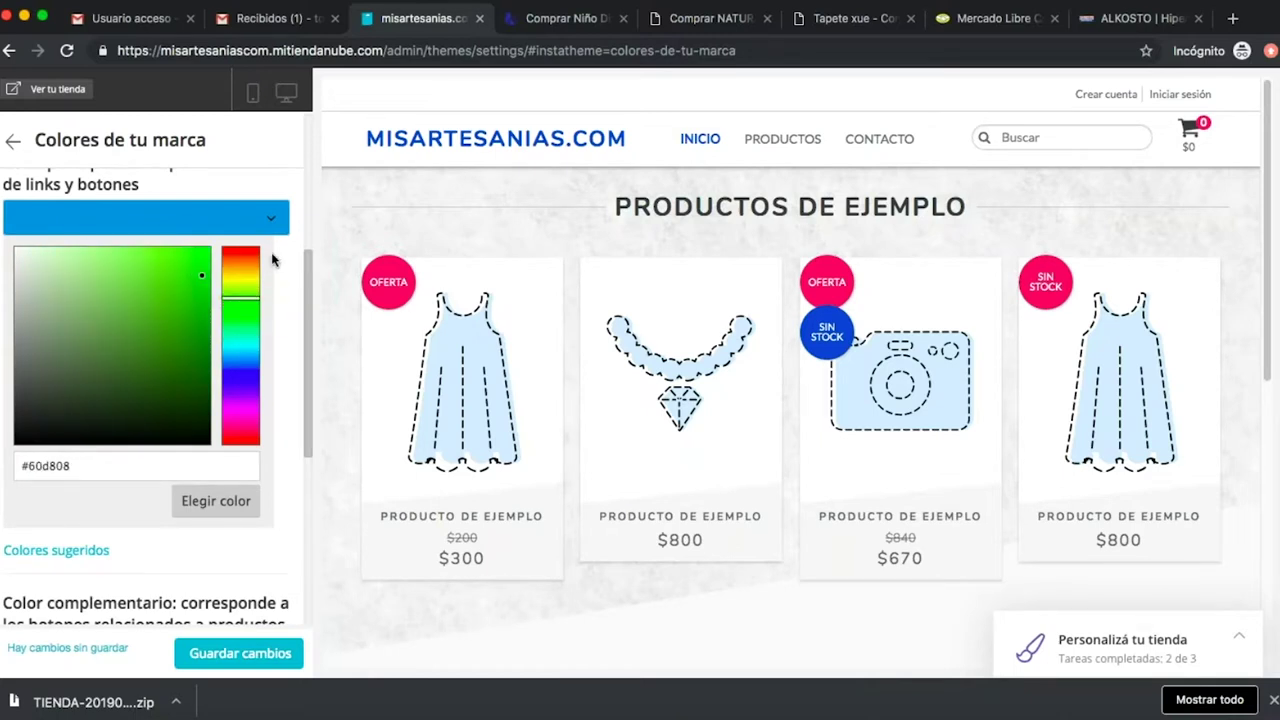
click(280, 259)
click(237, 224)
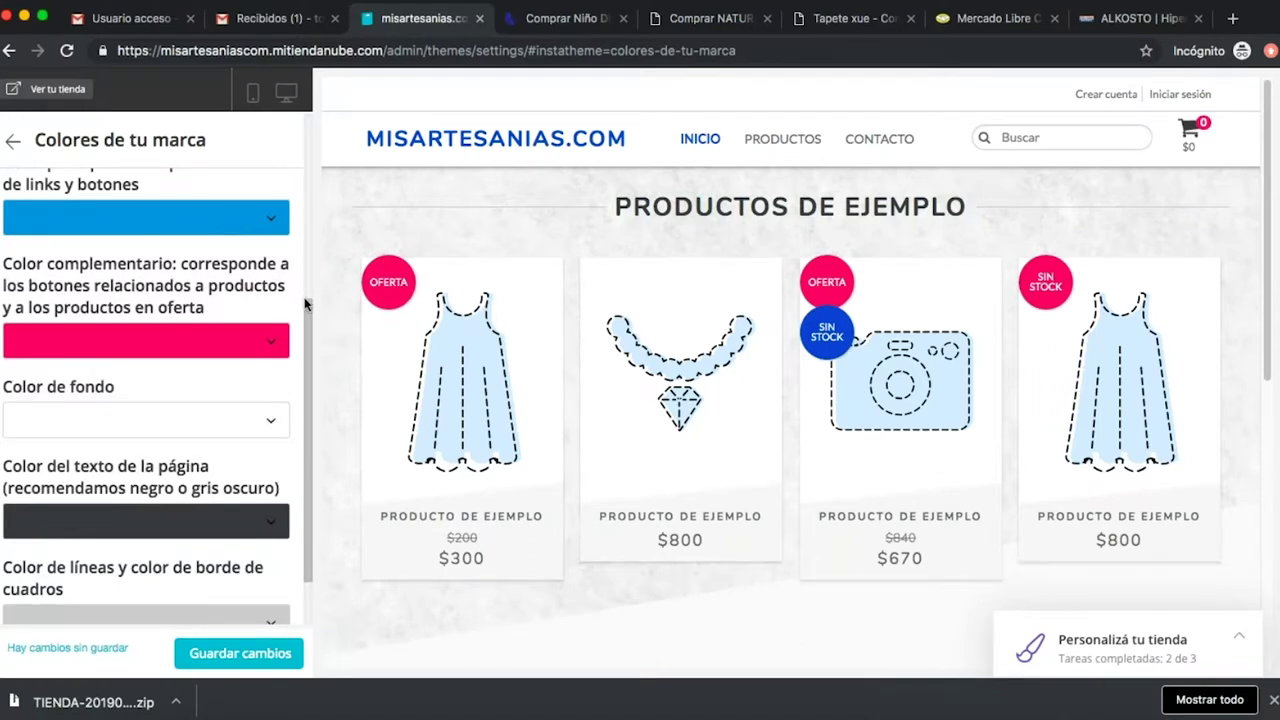
scroll(306, 305, down, 2)
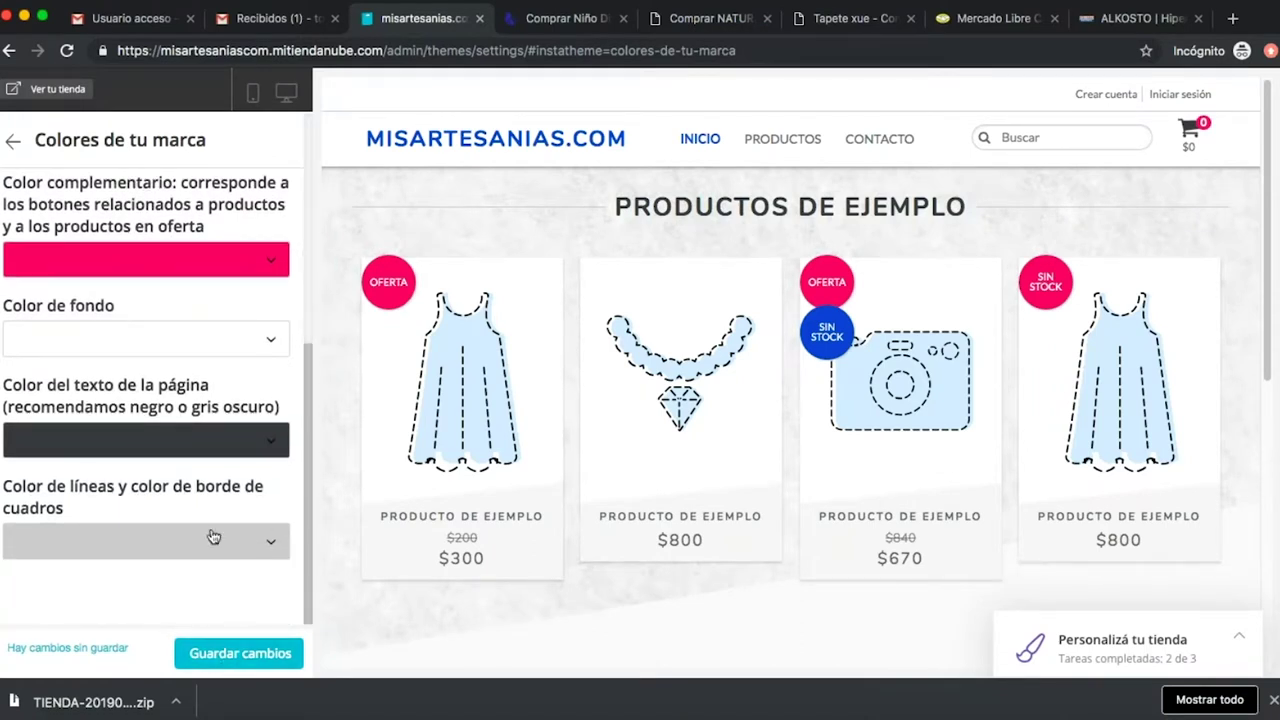
click(250, 655)
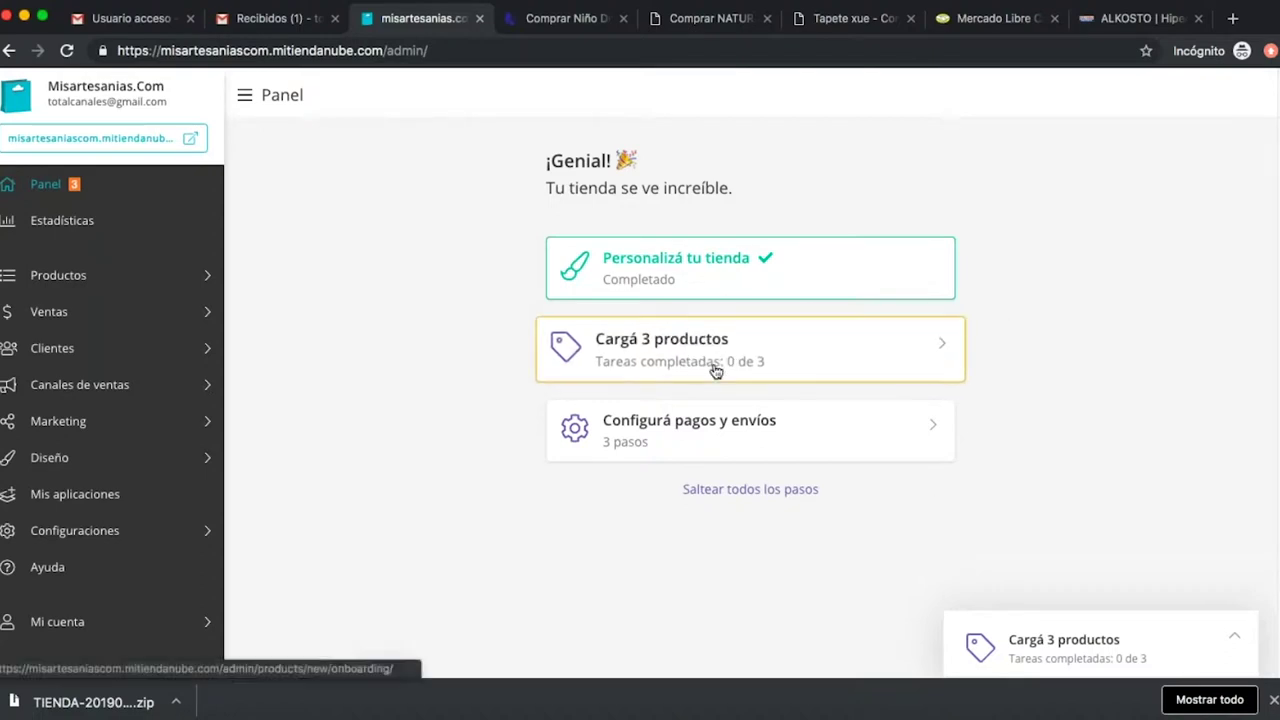
Open the new-product form from the 'Cargá 3 productos' card on the Panel.
click(801, 362)
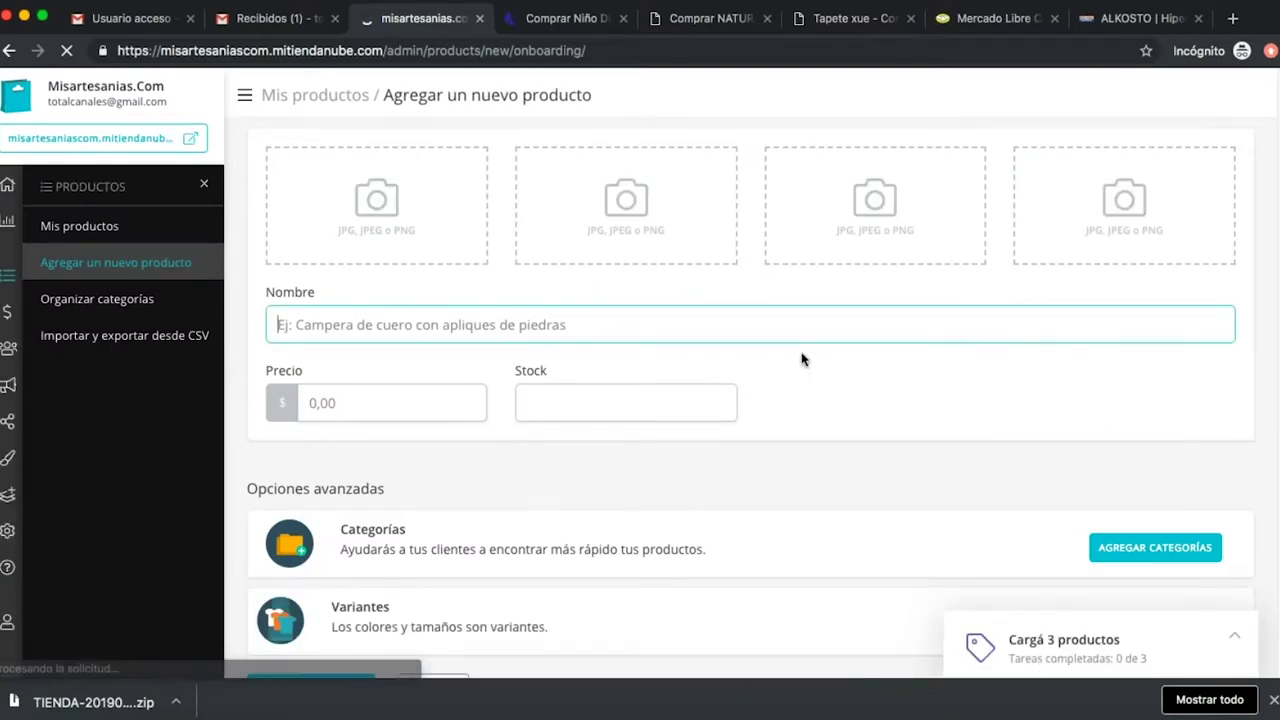
Upload the purple-trimmed Foto 3.jpg from the productos folder as the main product photo.
click(375, 201)
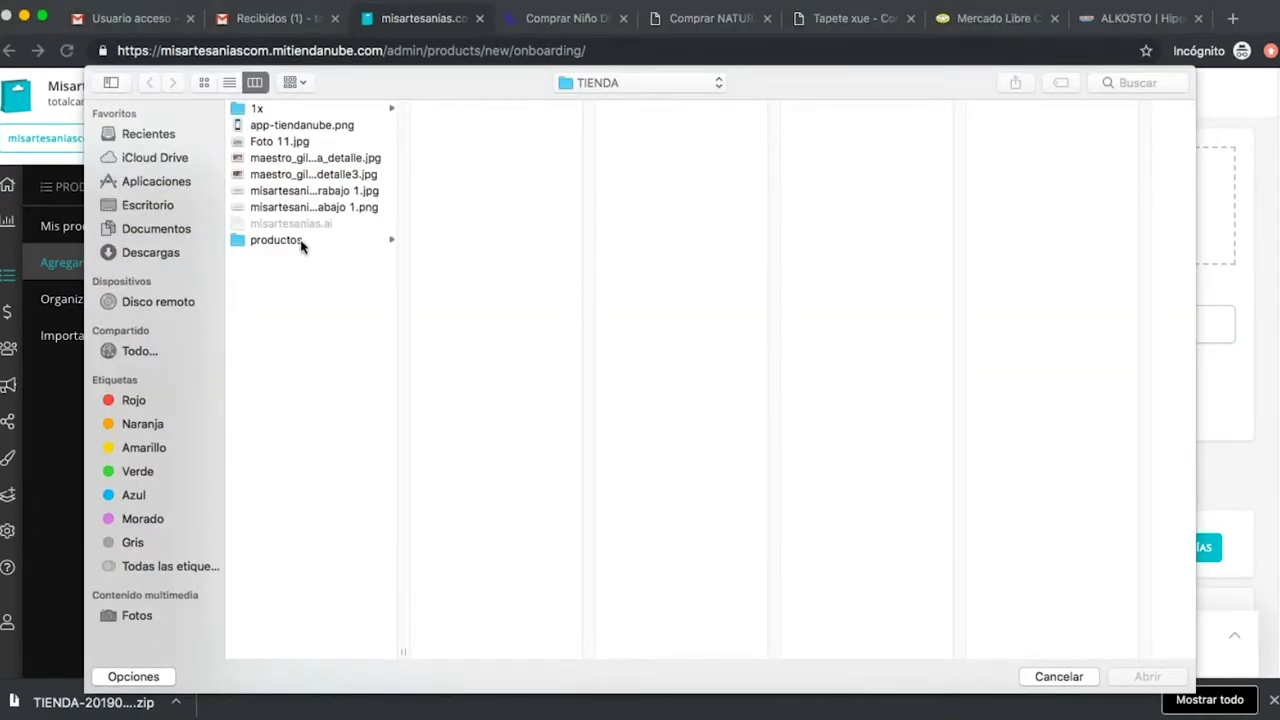
click(300, 242)
click(478, 108)
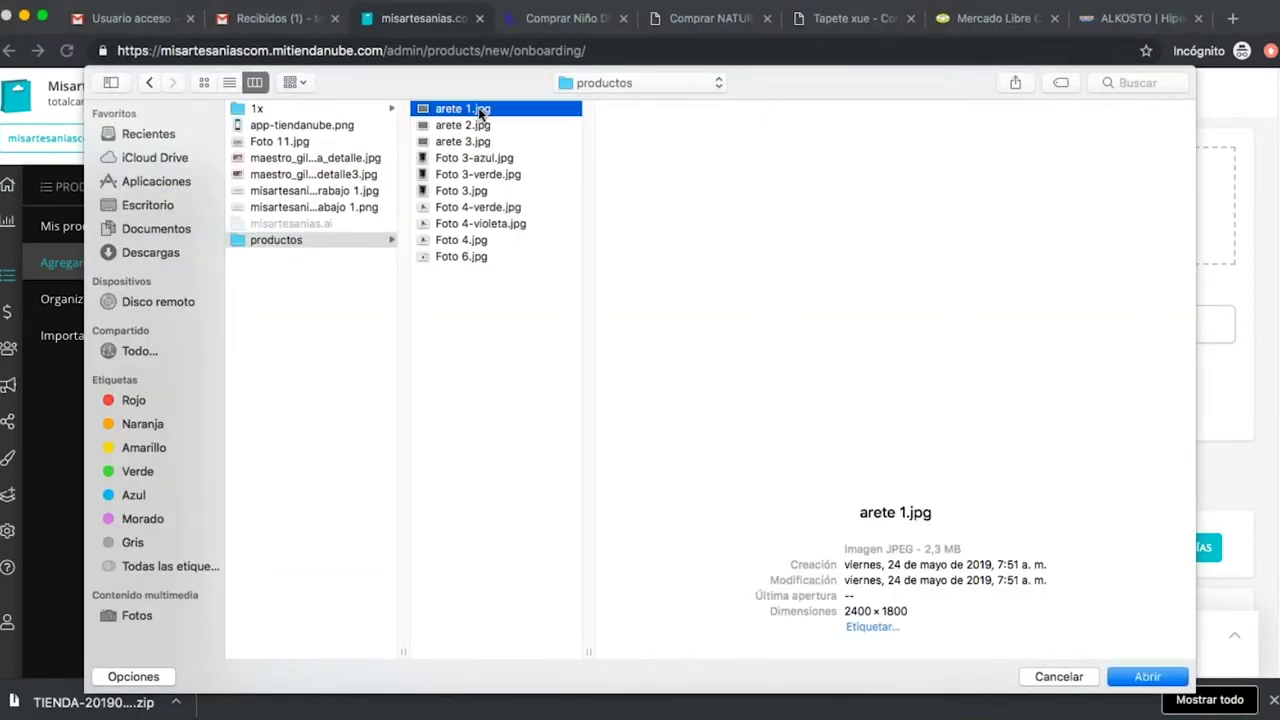
click(470, 160)
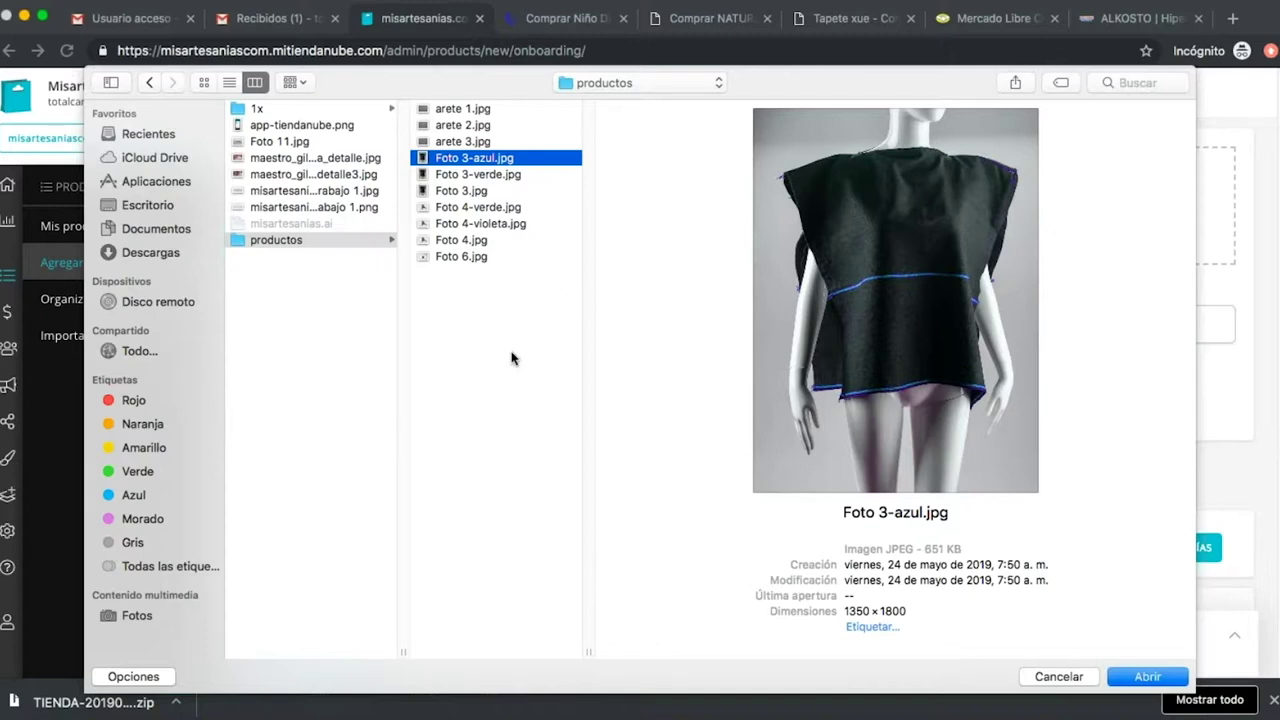
click(478, 192)
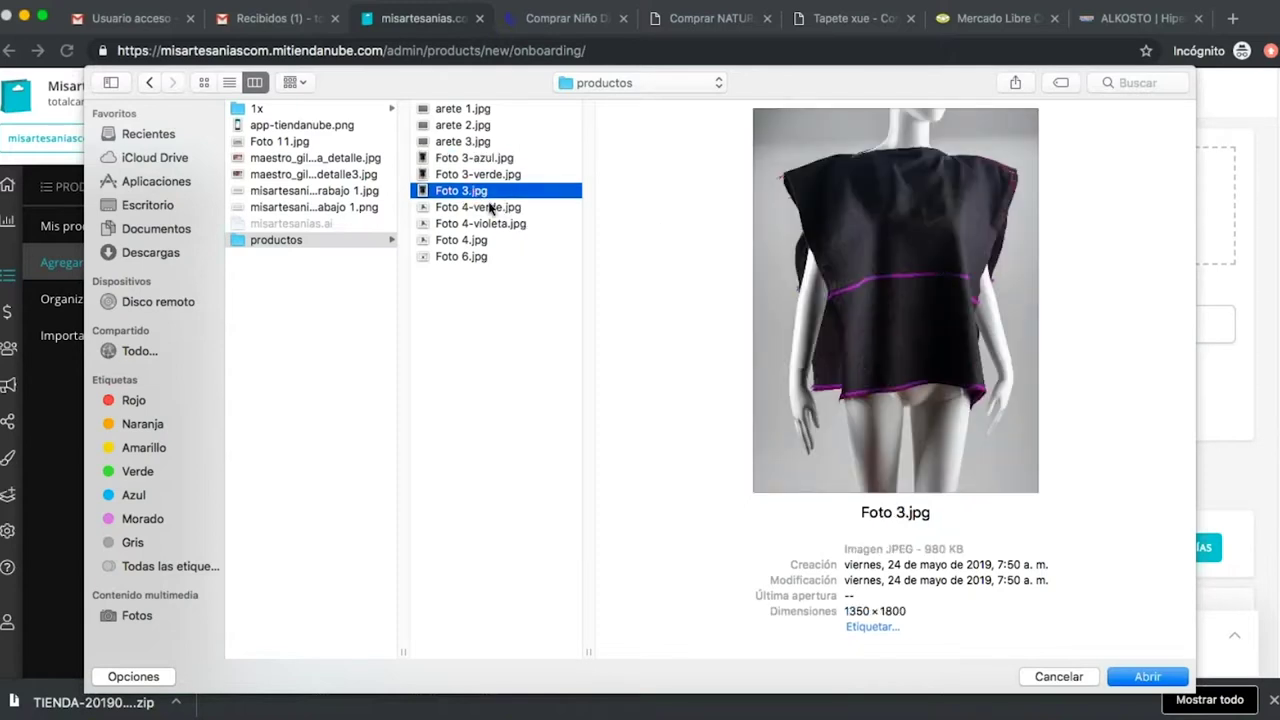
click(1140, 677)
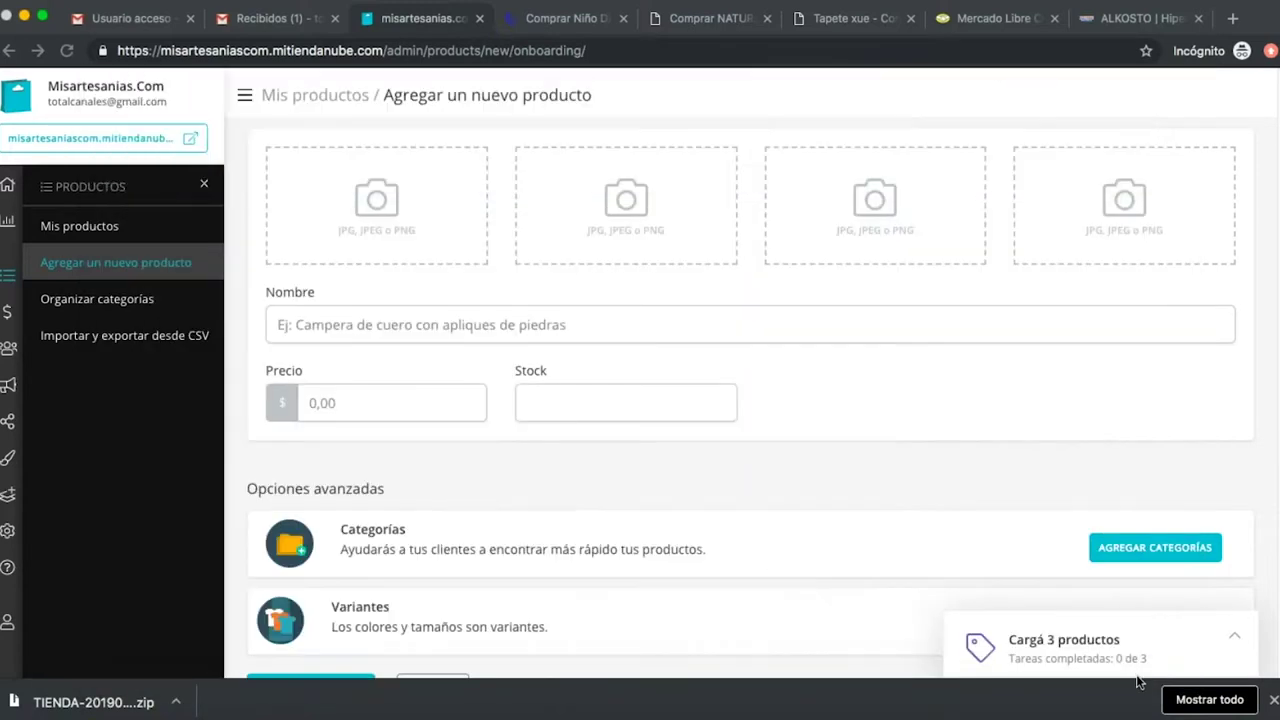
click(425, 222)
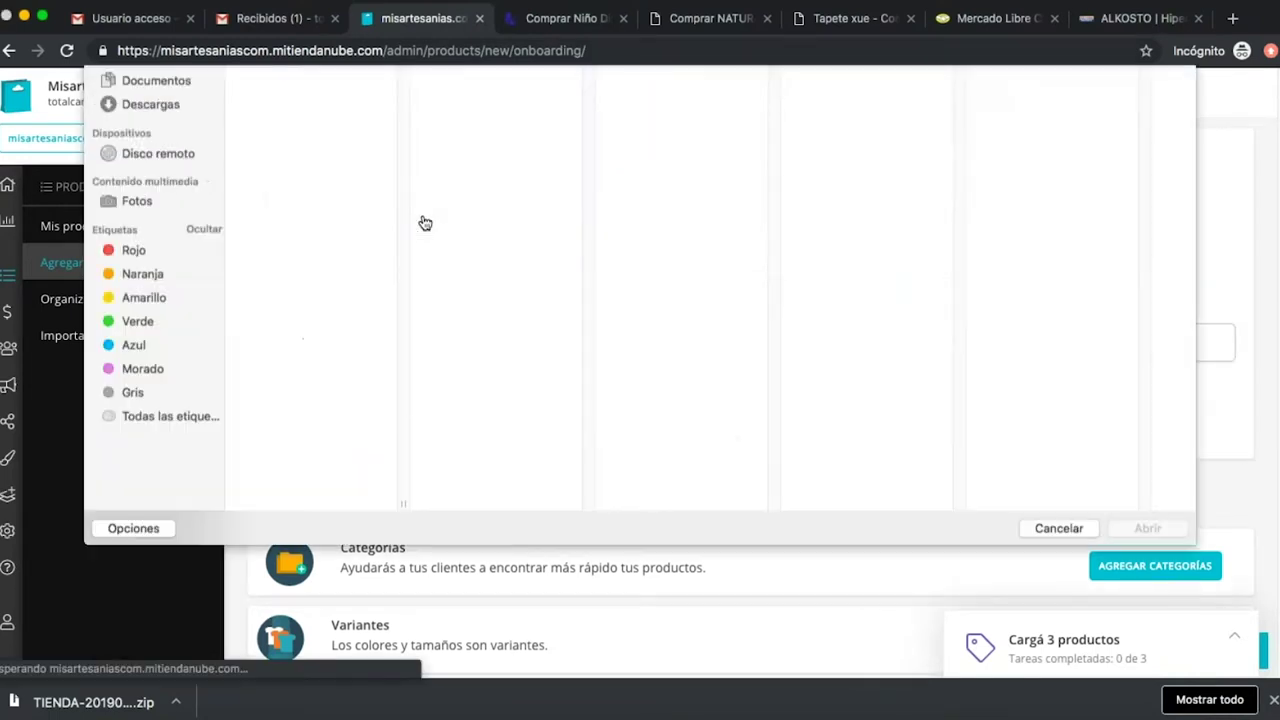
click(1057, 675)
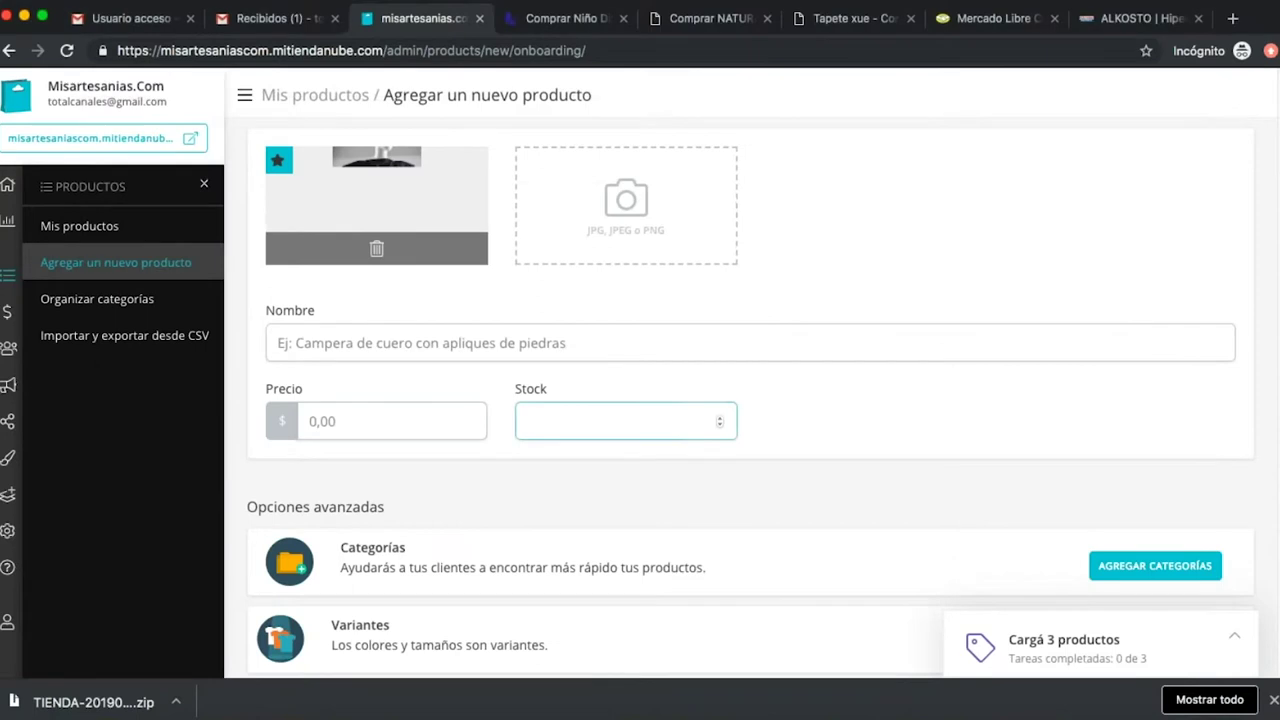
Name the product 'Sayo colores'.
click(378, 340)
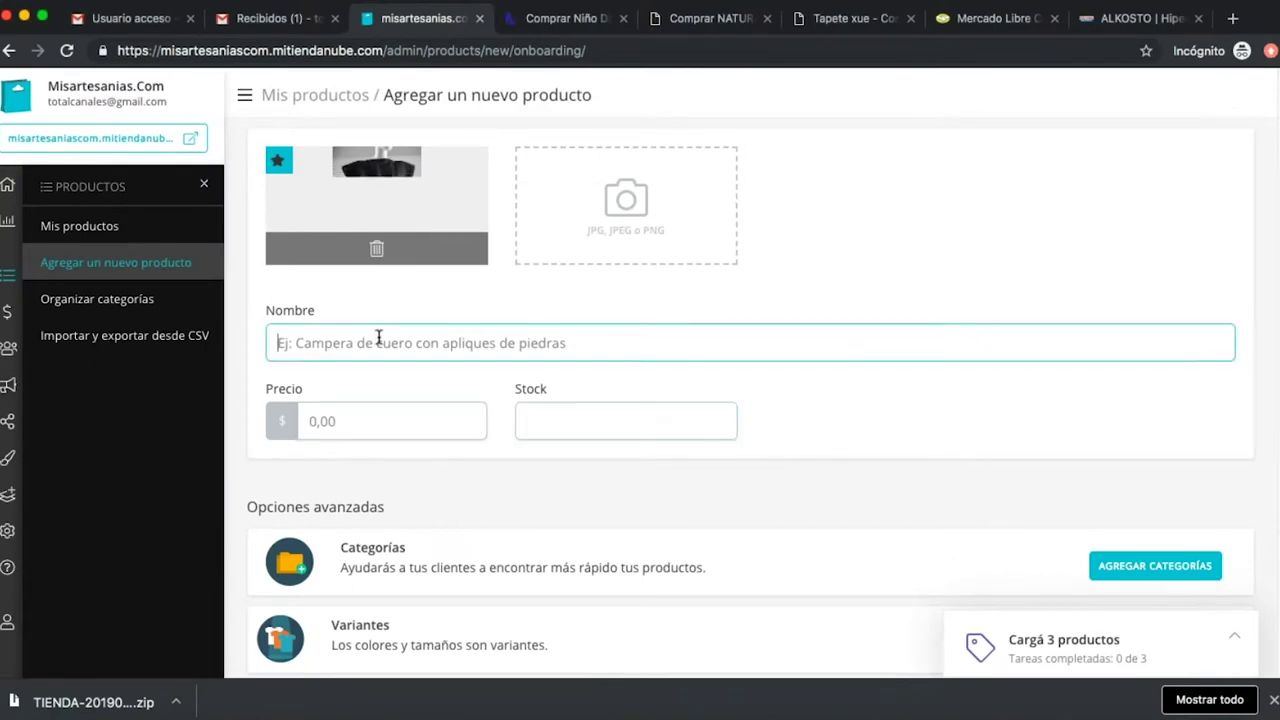
text(SAyo)
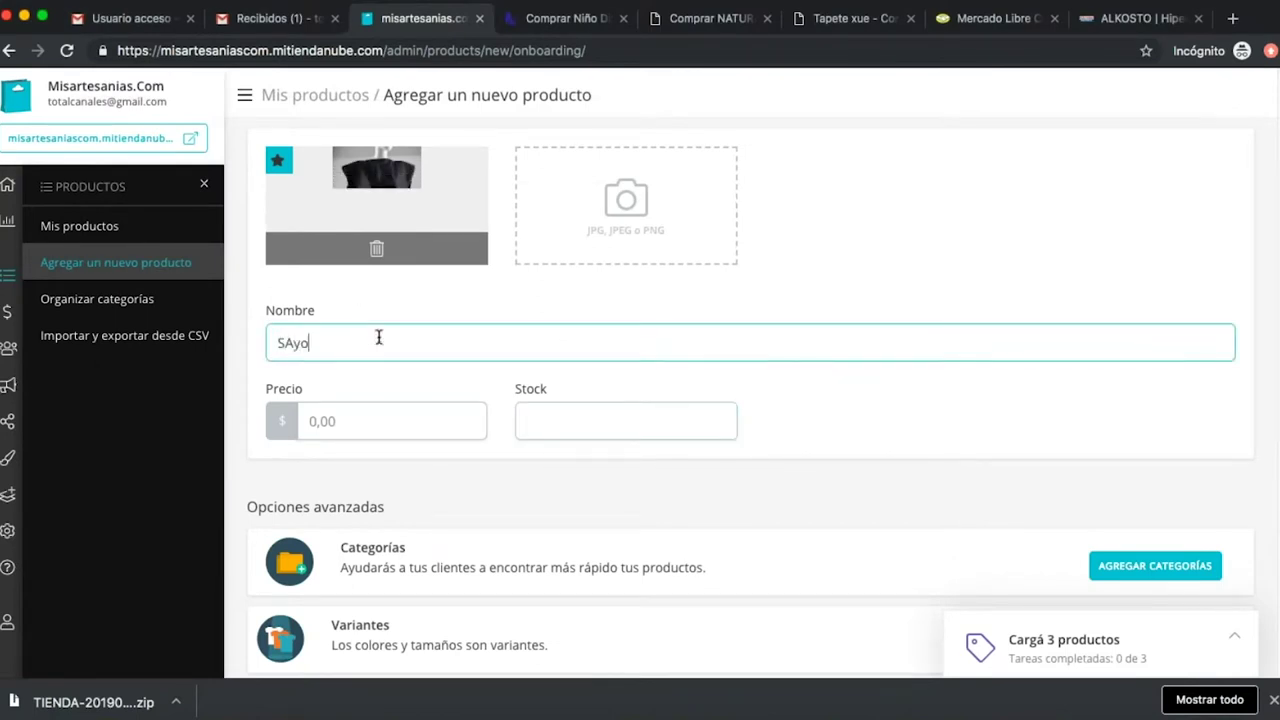
key(Left)
key(Left)
key(BackSpace)
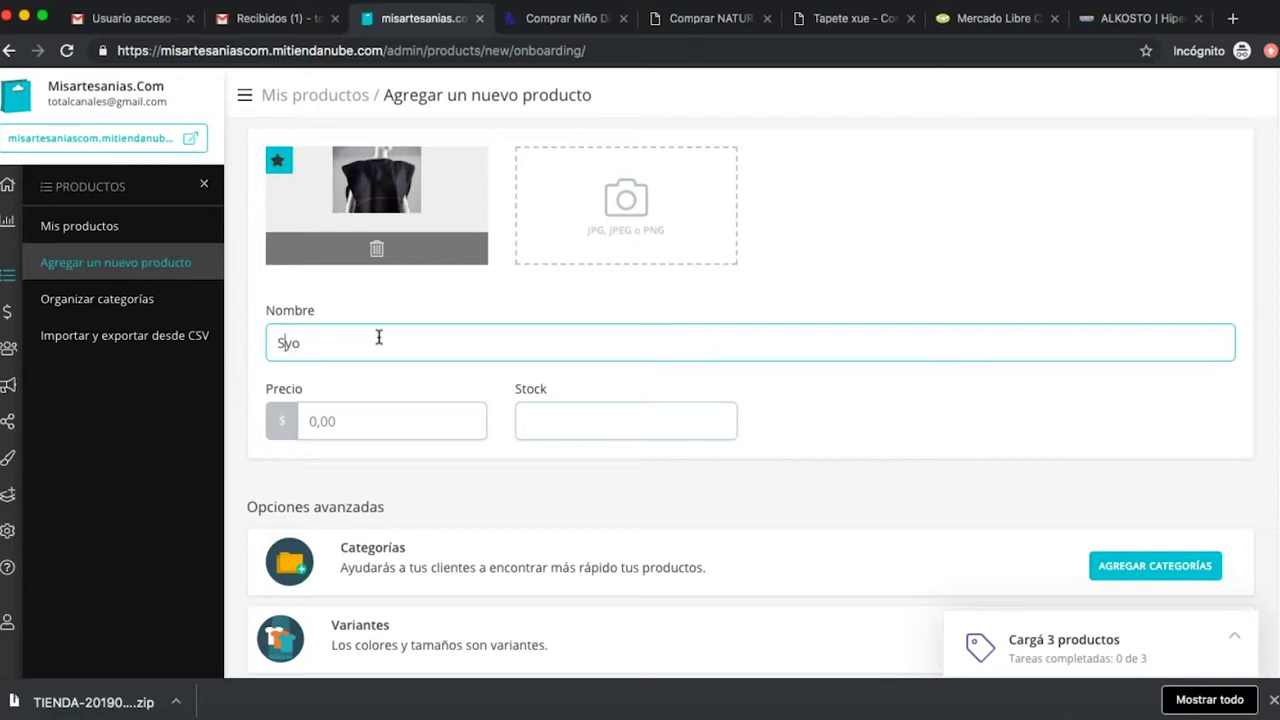
text(a)
key(Right)
key(Right)
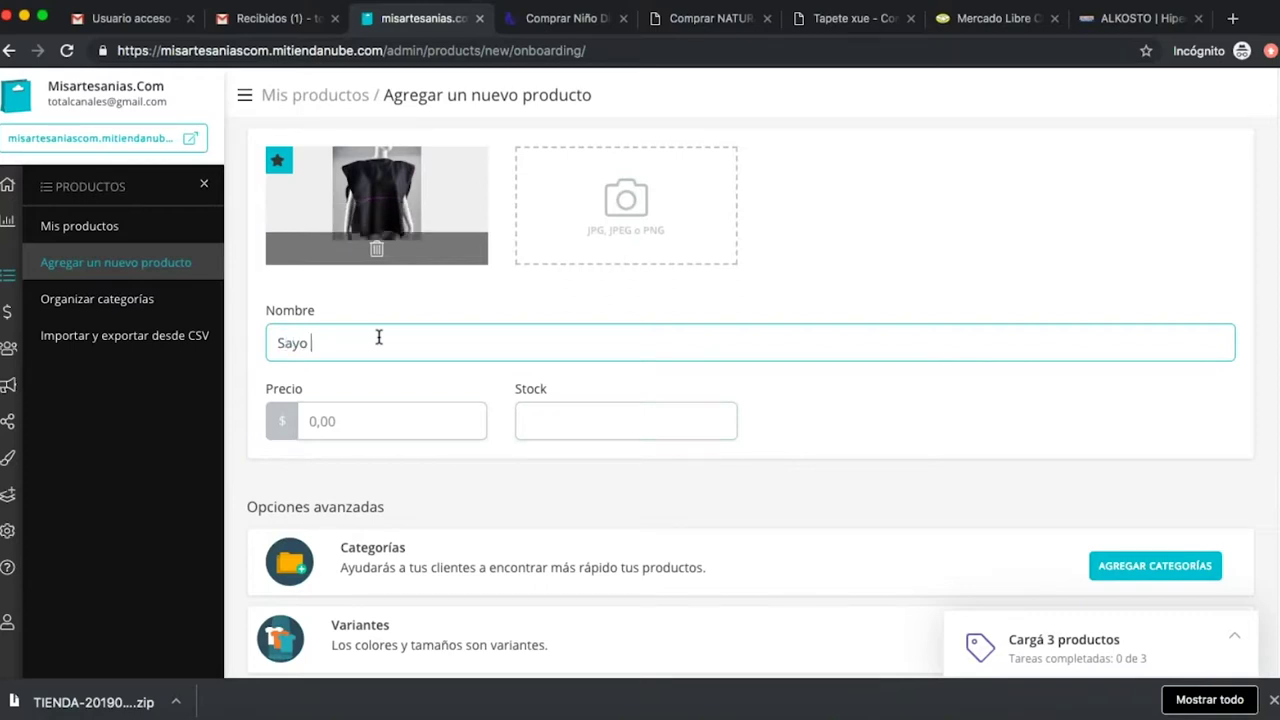
text(colores)
click(626, 205)
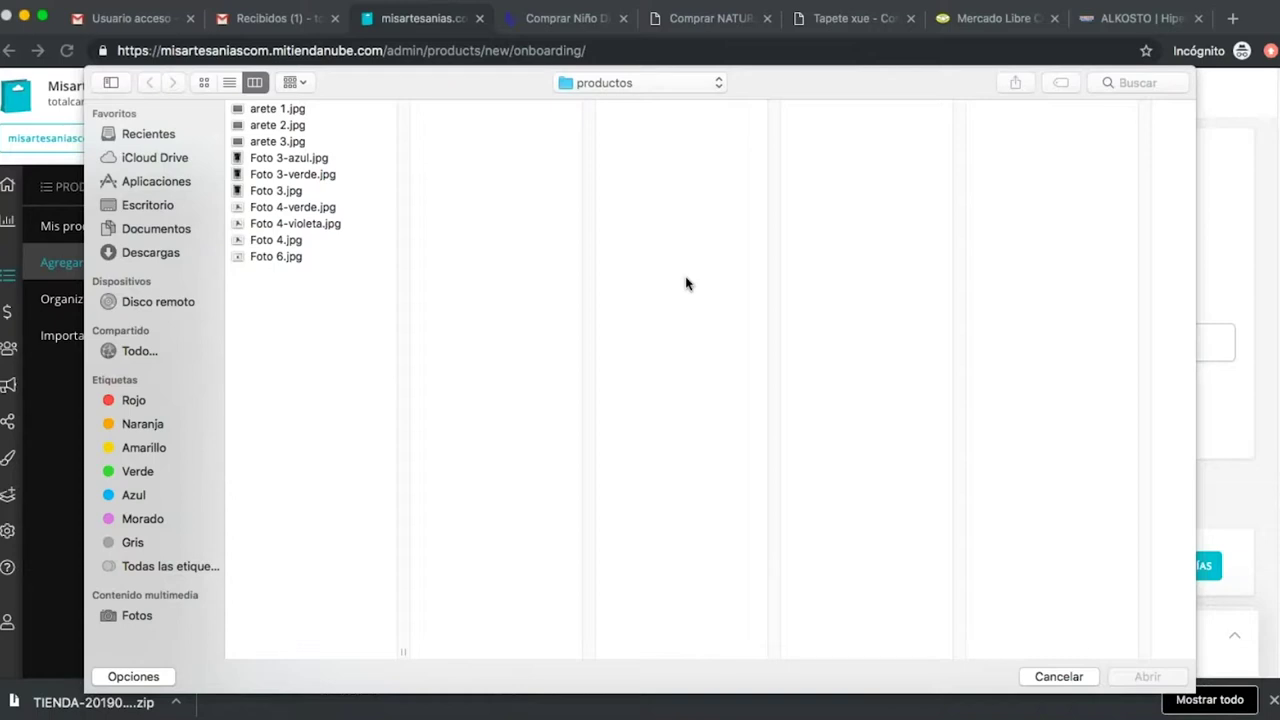
Add Foto 3-verde.jpg and Foto 3-azul.jpg as further product photos.
click(319, 178)
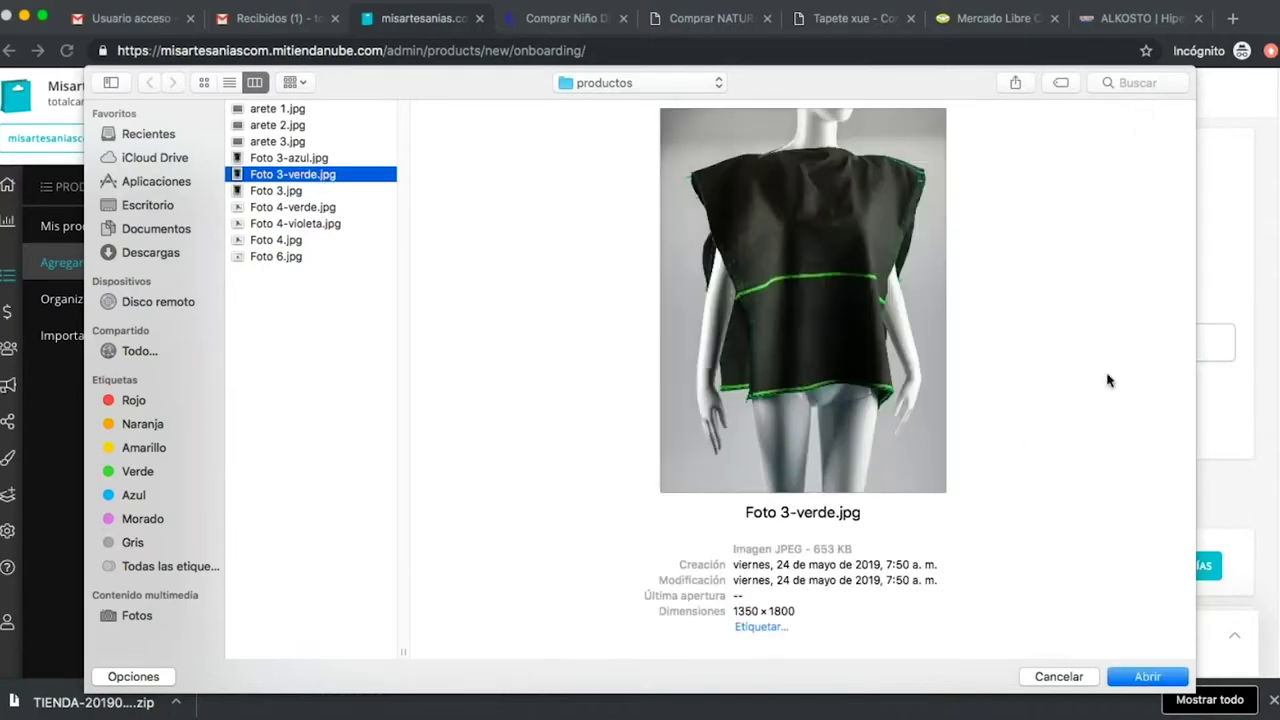
click(1143, 678)
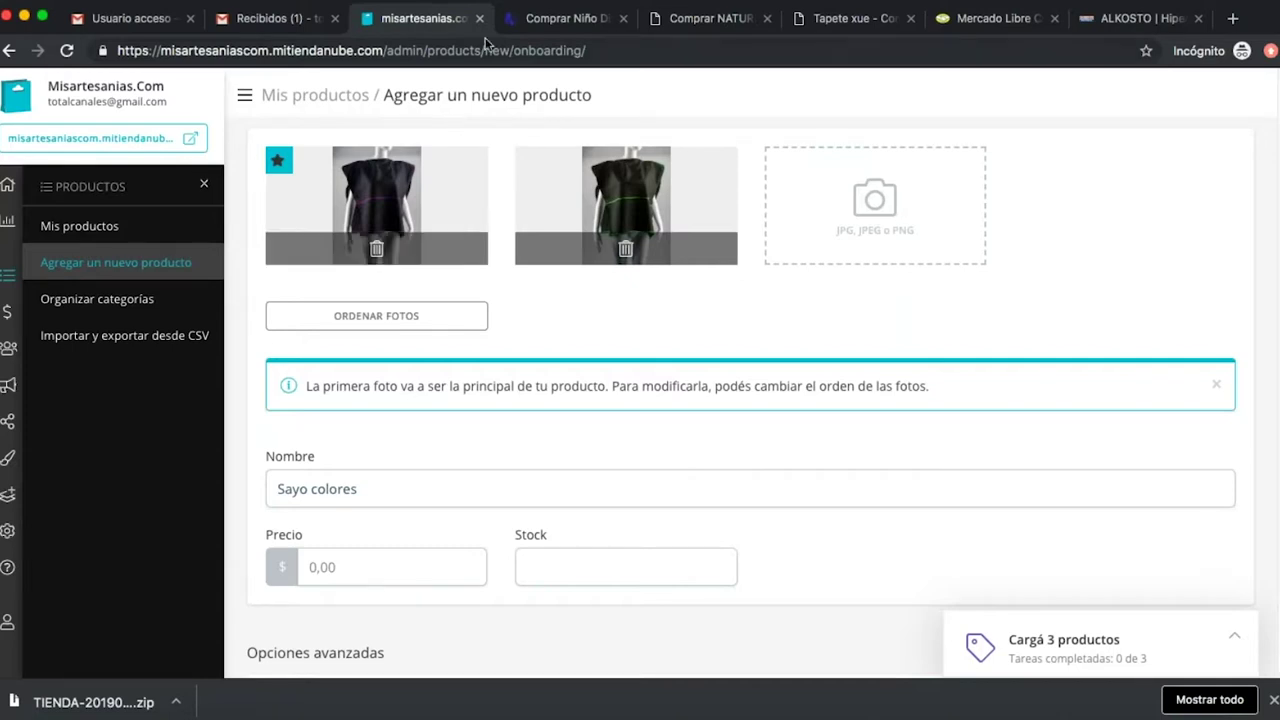
click(870, 201)
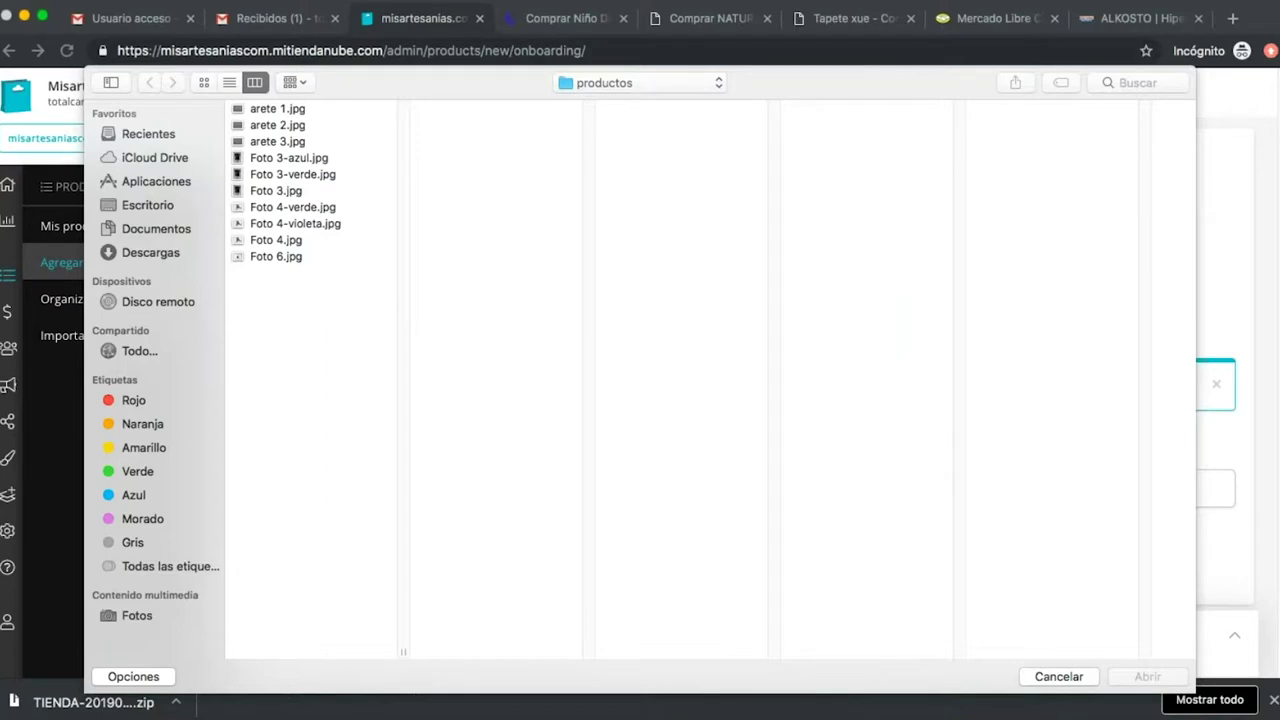
click(300, 159)
click(1147, 677)
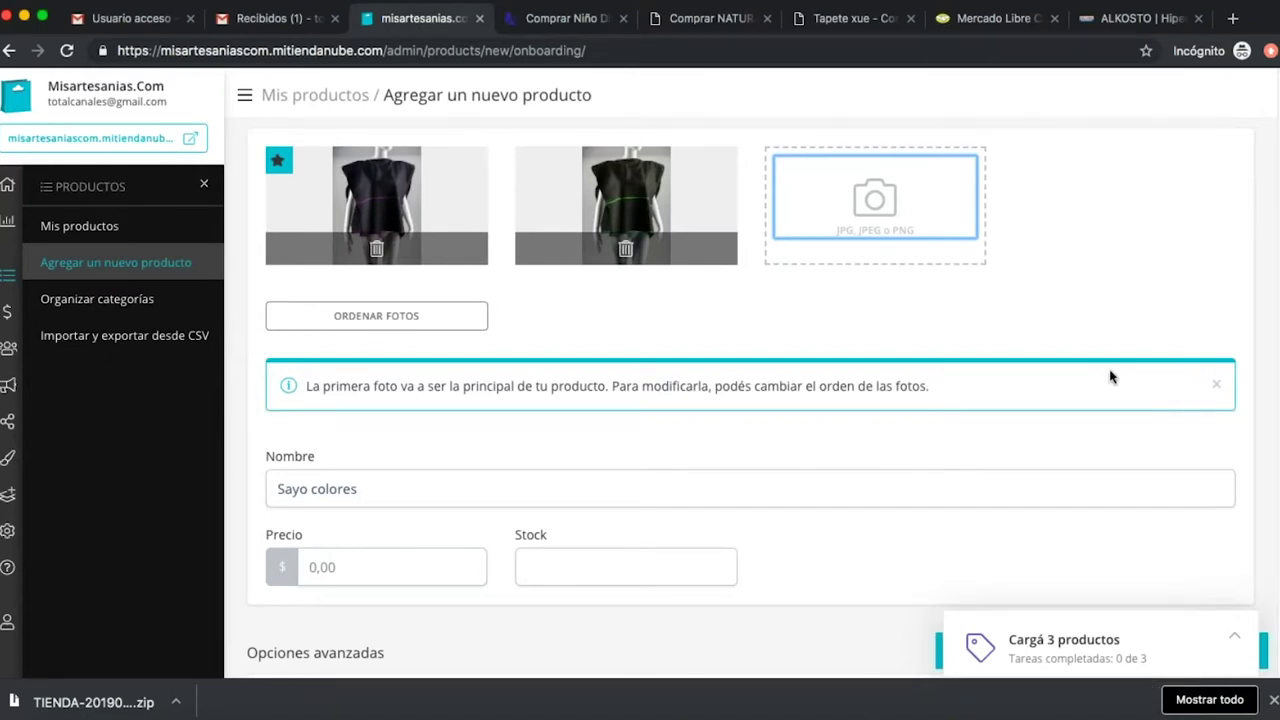
Scroll down to the Precio field and show all open windows.
click(400, 476)
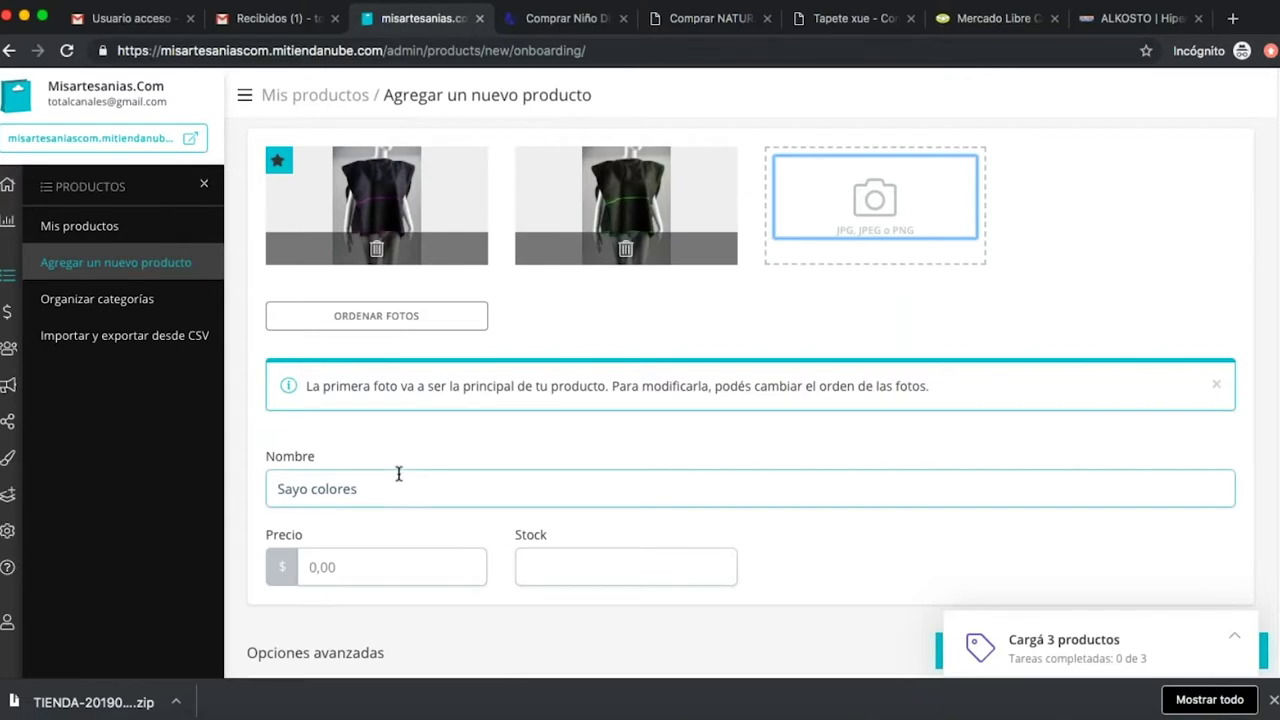
scroll(383, 503, down, 1)
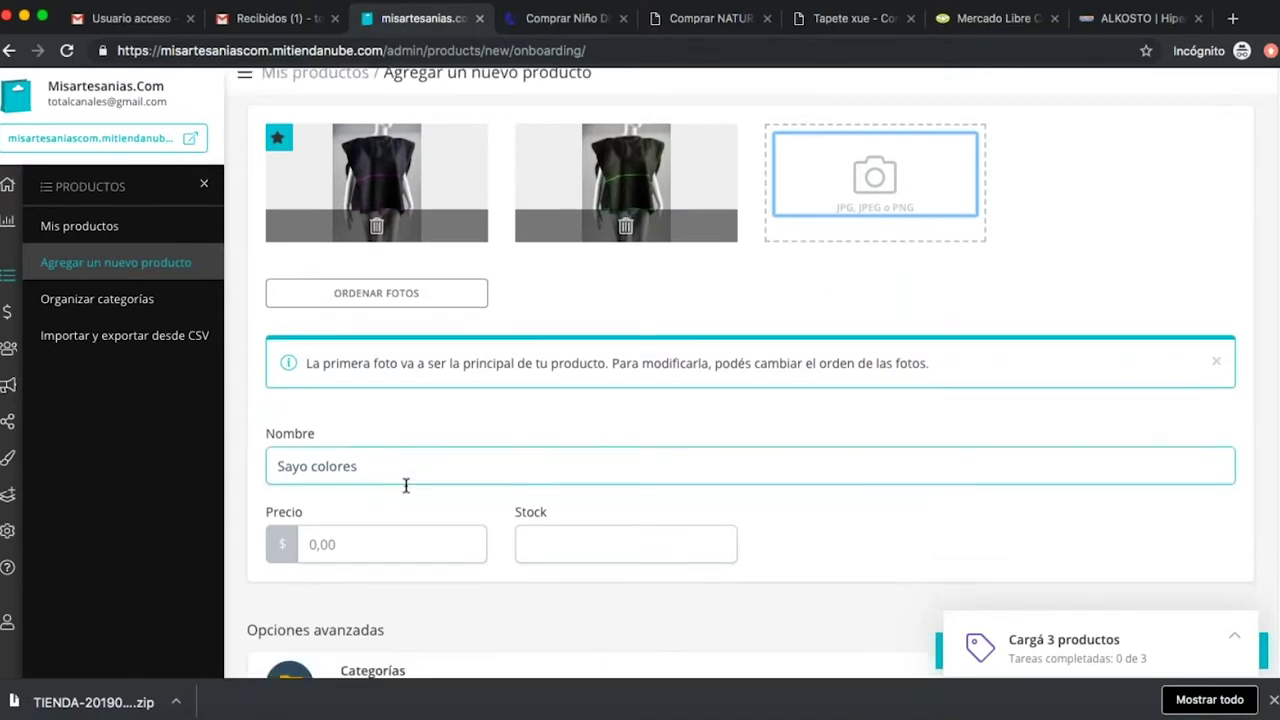
click(371, 519)
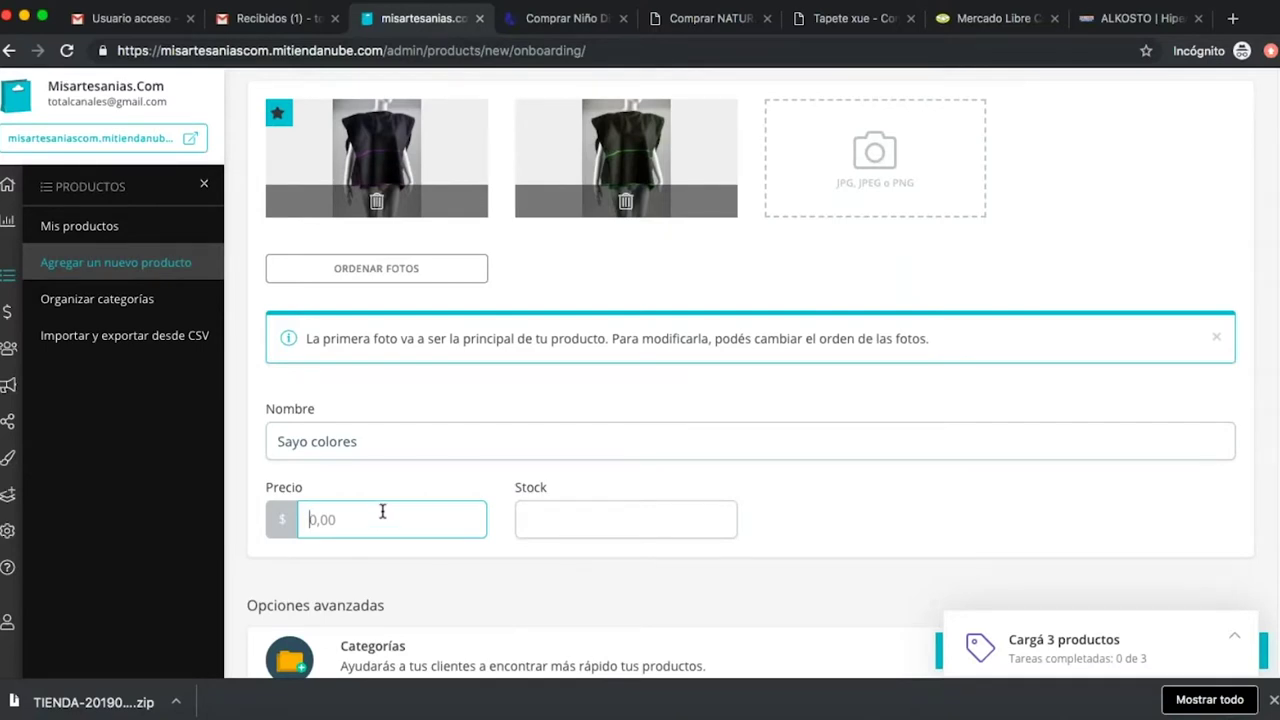
key(F3)
click(336, 548)
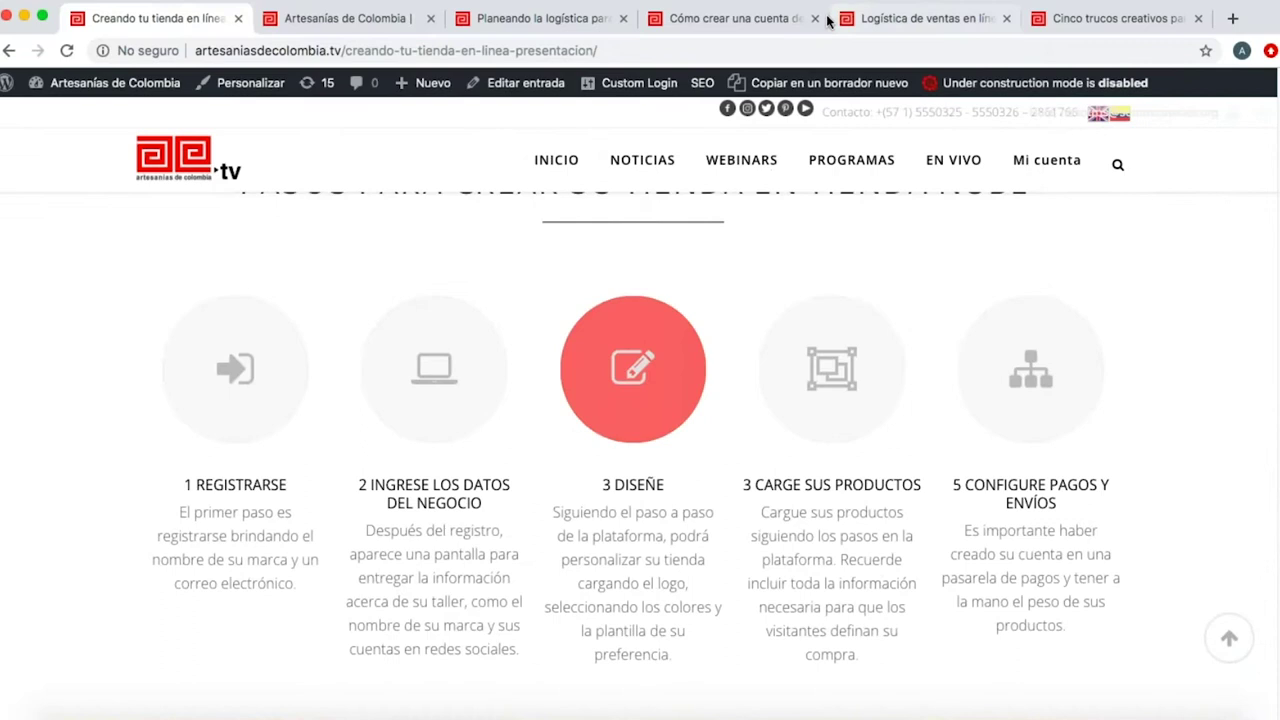
click(957, 22)
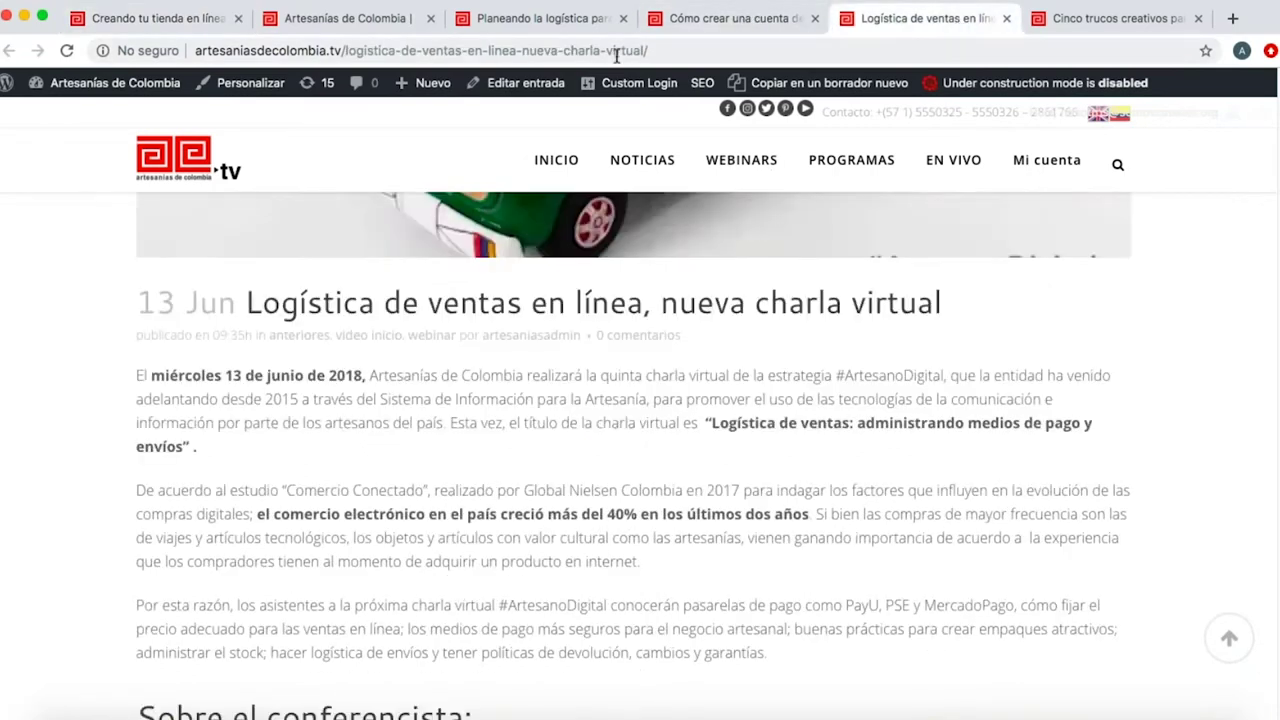
click(527, 26)
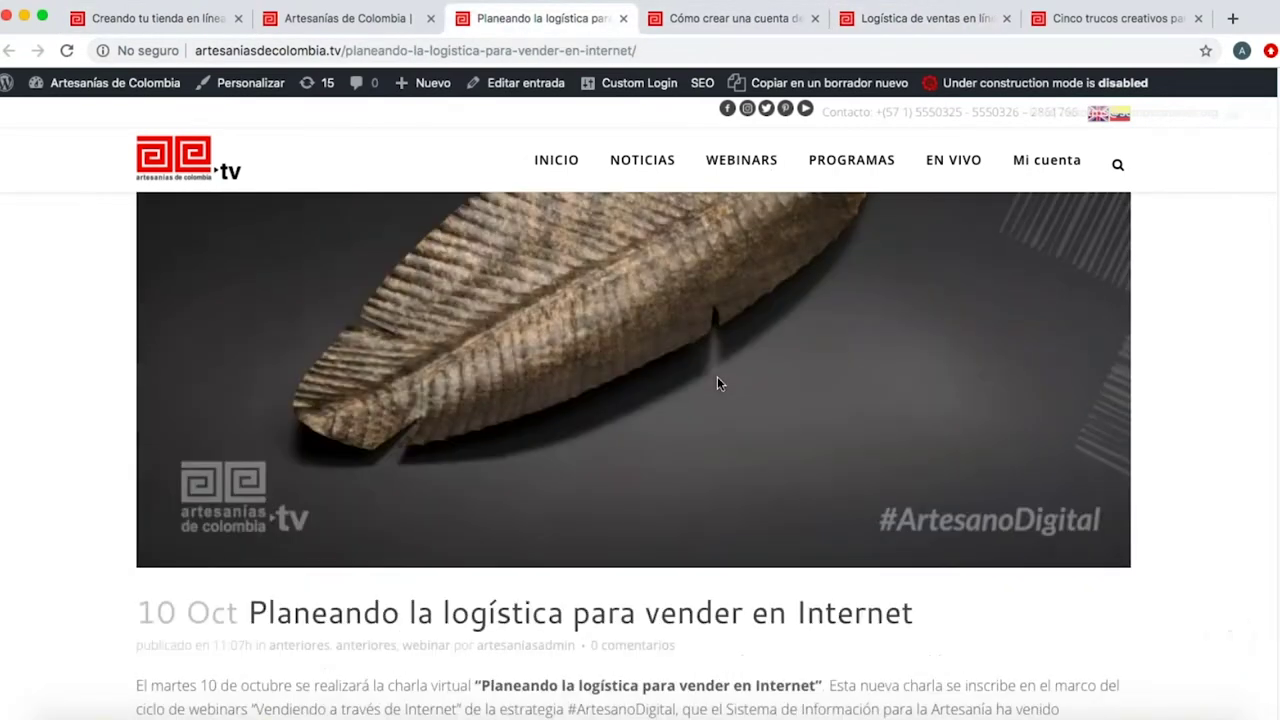
key(F3)
click(489, 497)
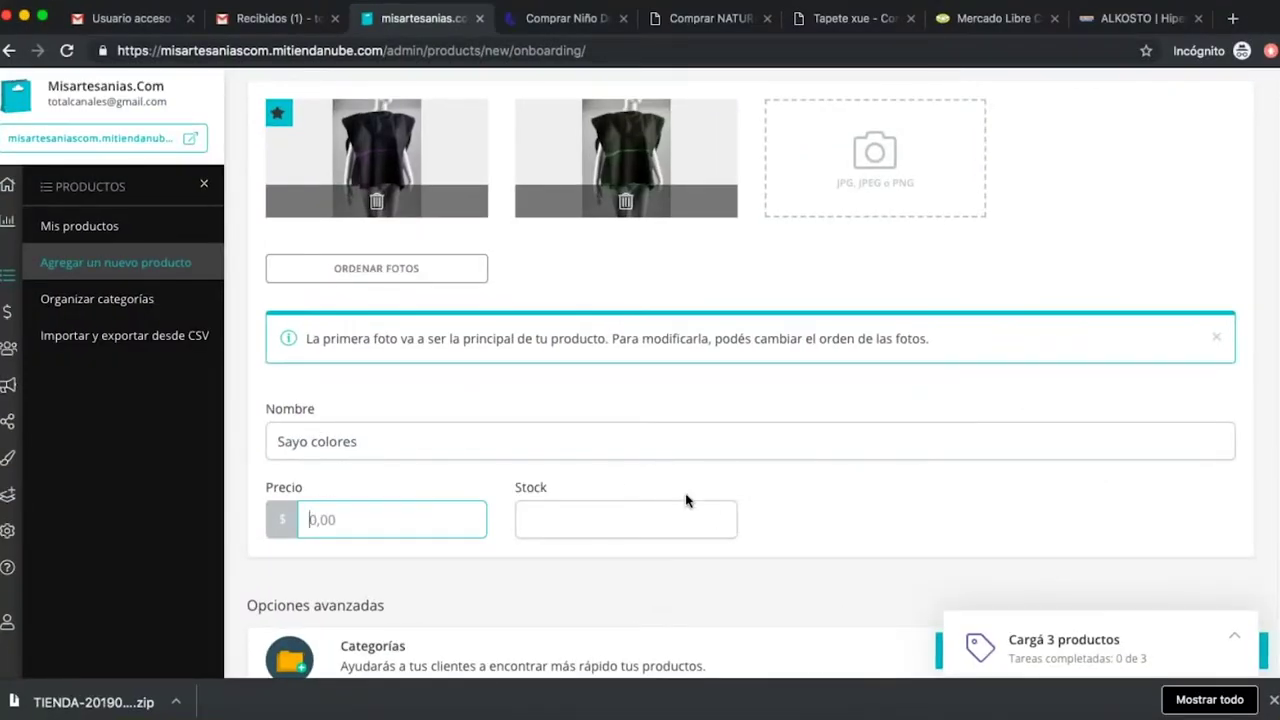
scroll(846, 426, up, 1)
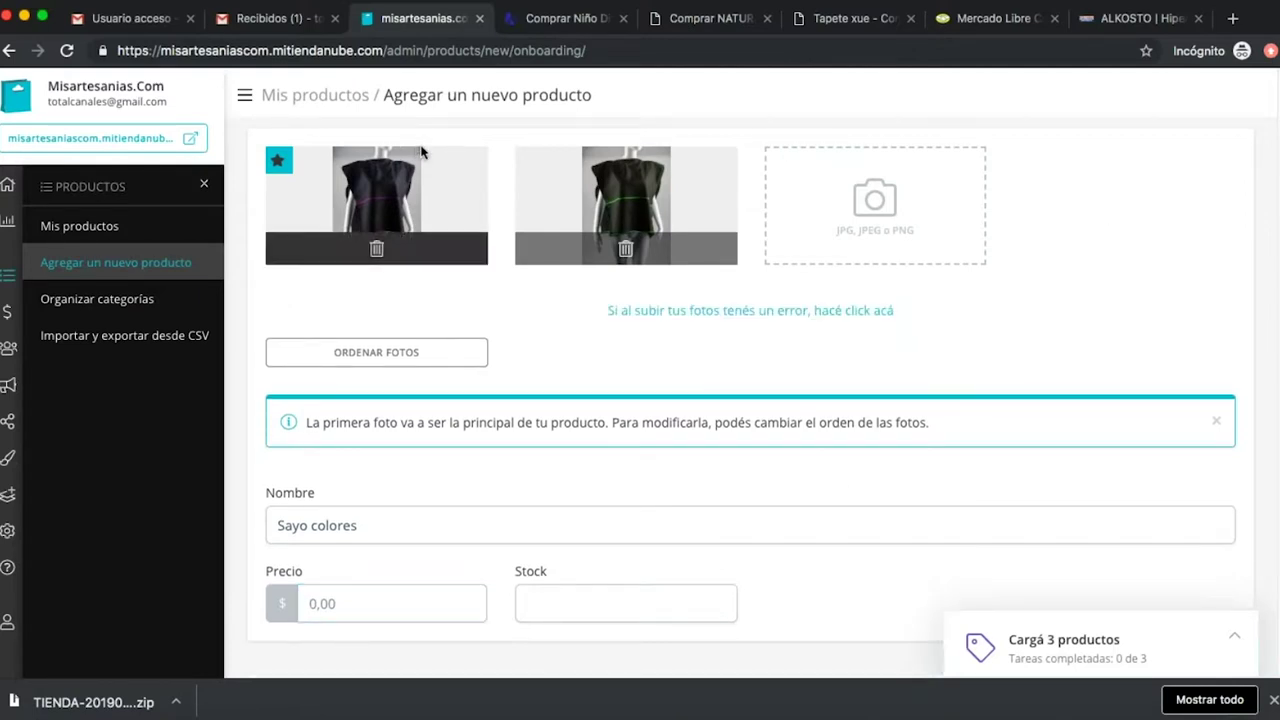
click(885, 3)
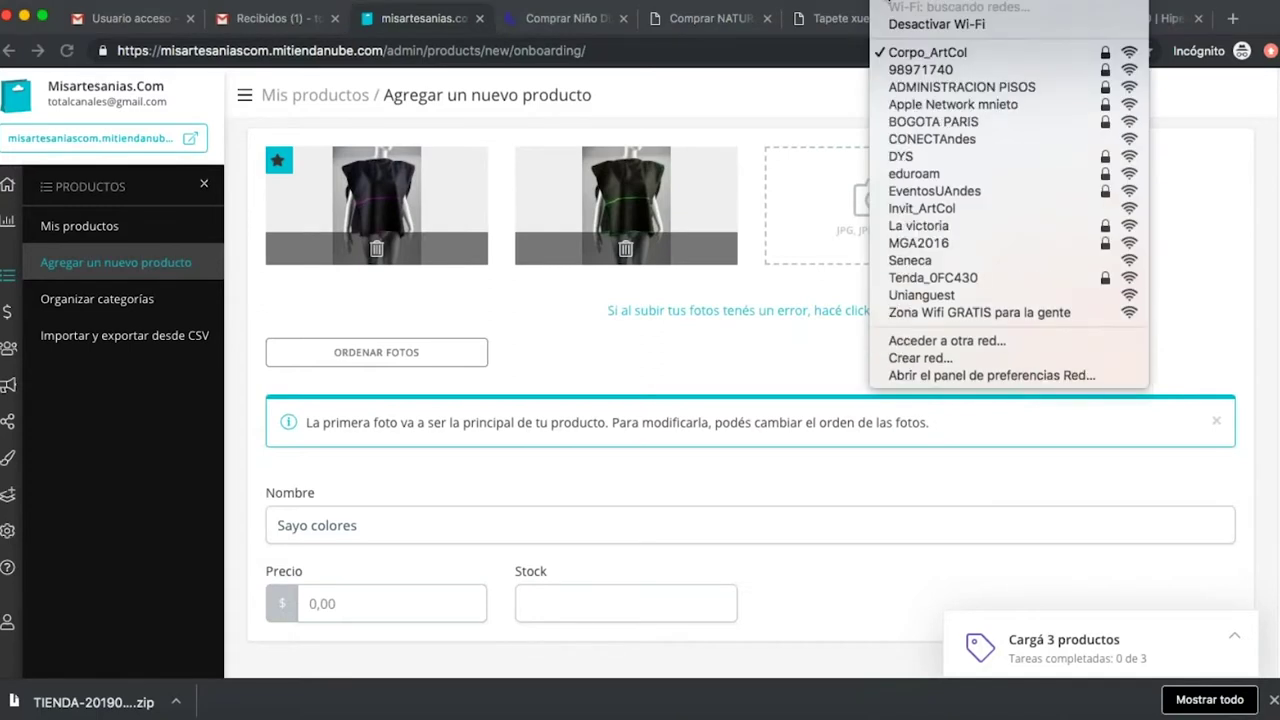
click(1134, 206)
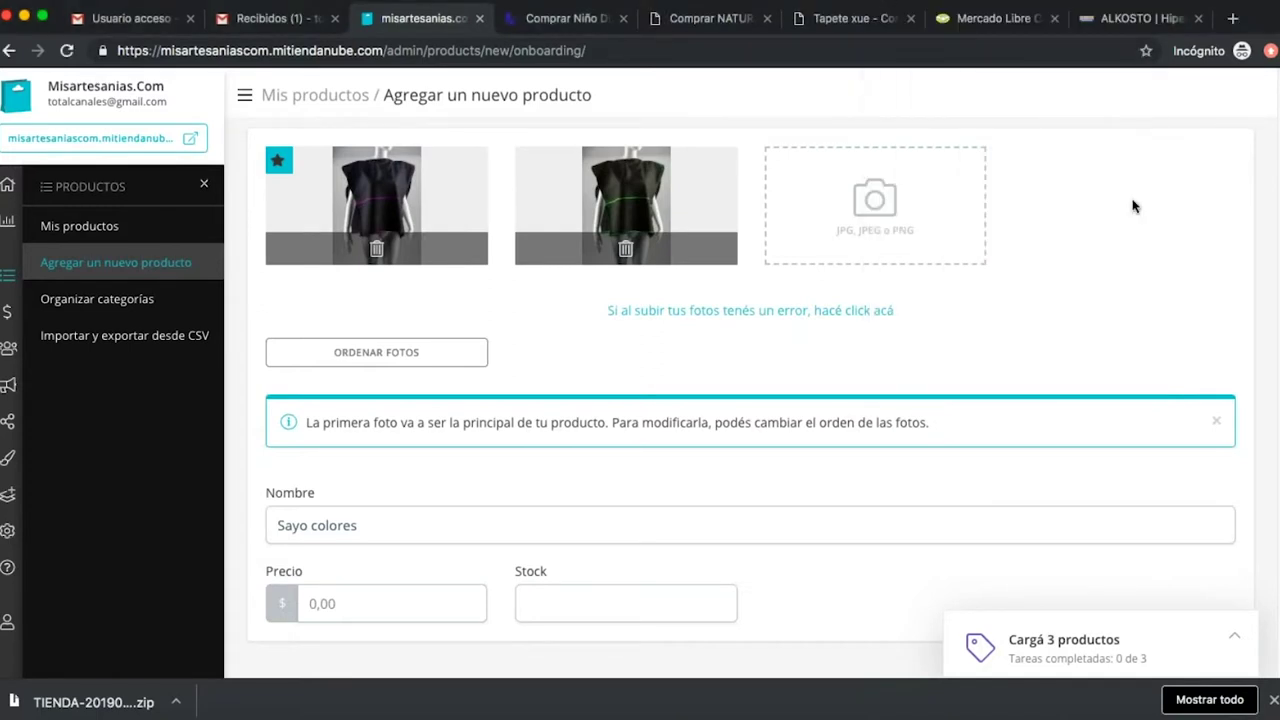
click(889, 3)
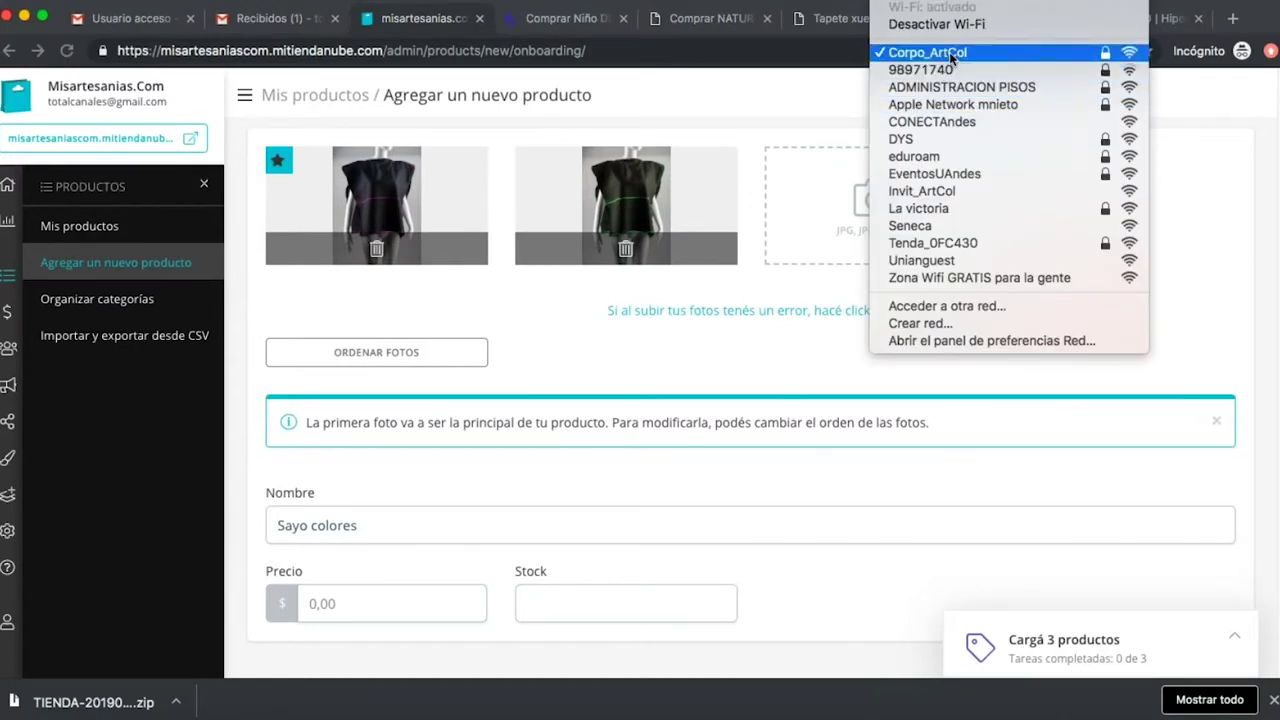
click(950, 55)
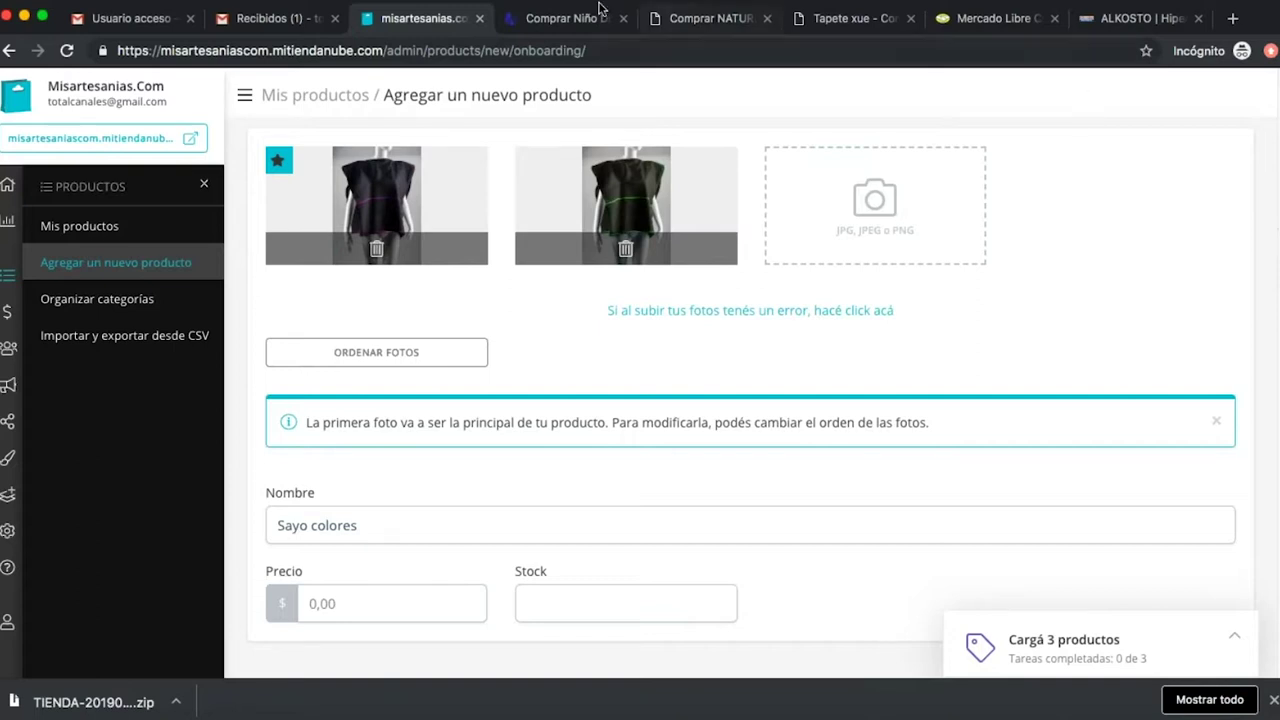
click(571, 22)
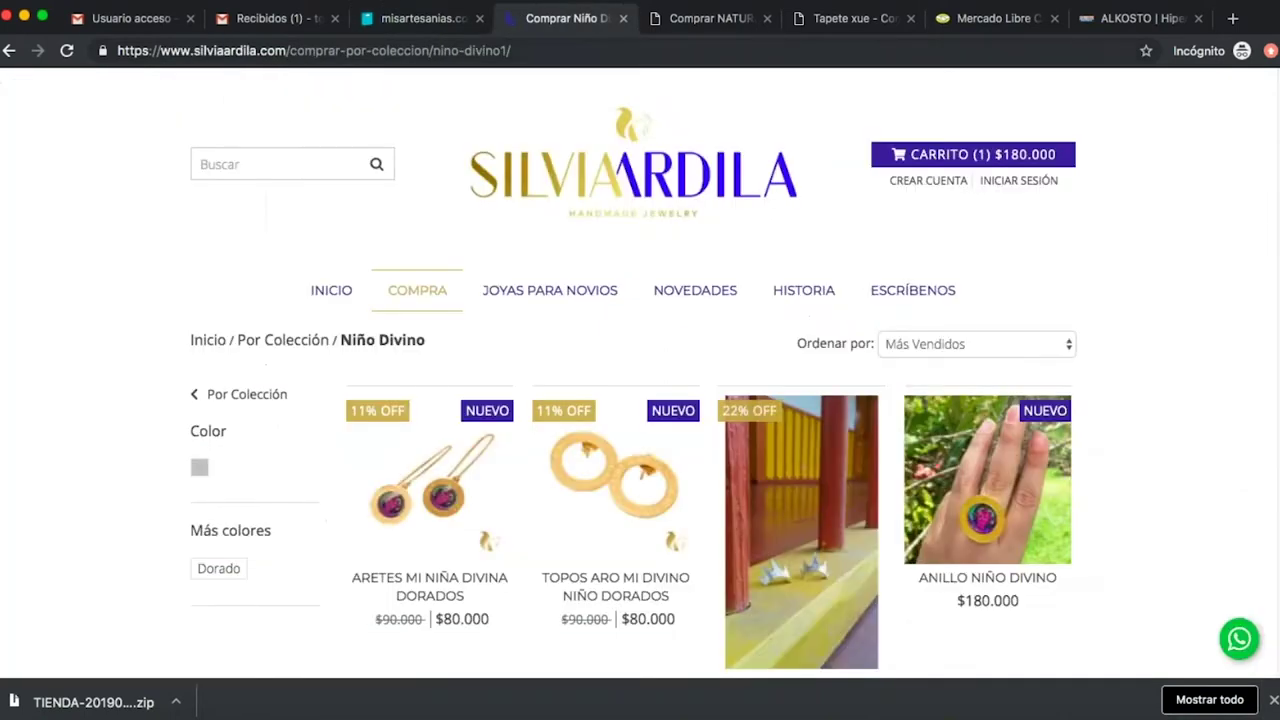
click(67, 50)
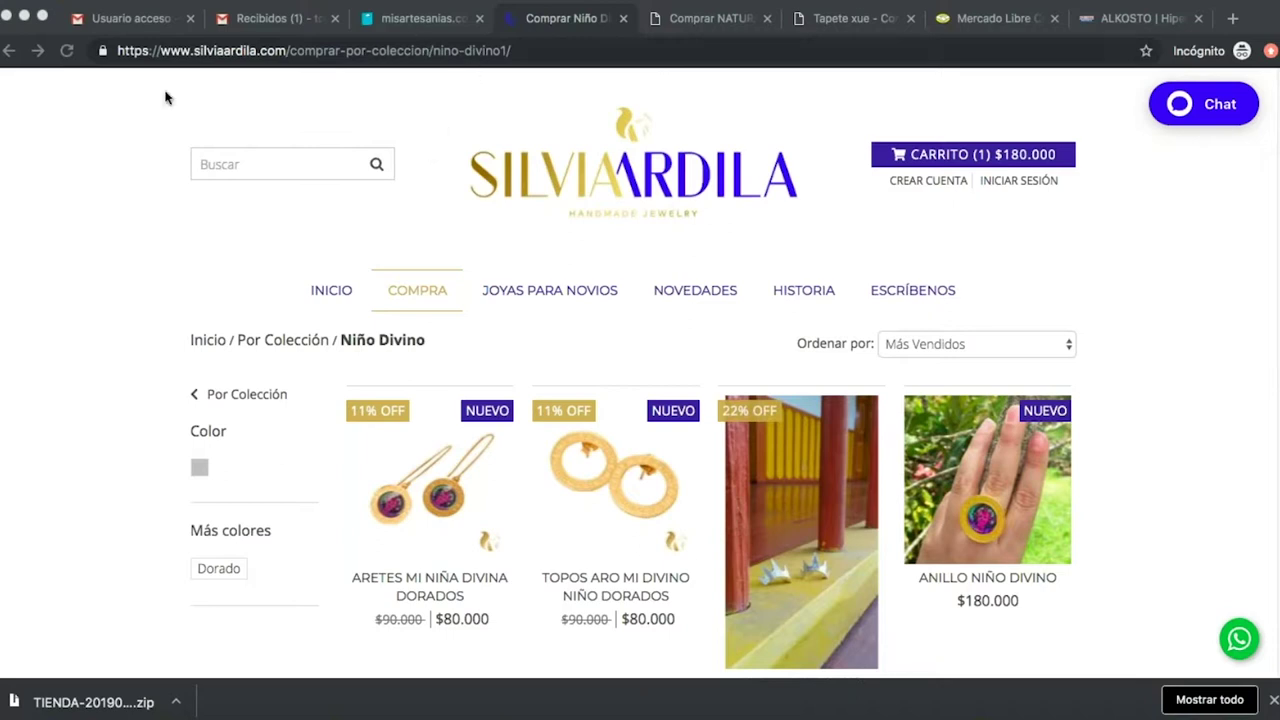
click(66, 54)
click(418, 20)
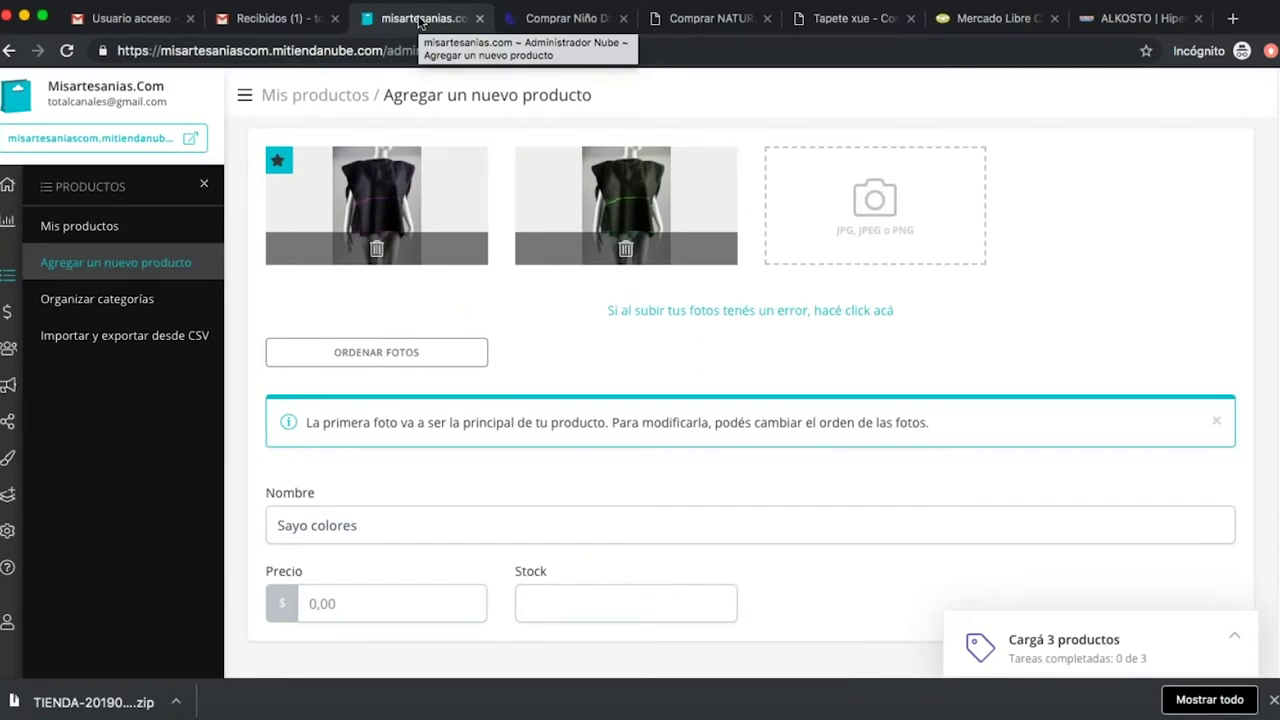
Upload the blue-trimmed Foto 3-azul.jpg from productos as the third product photo.
click(887, 216)
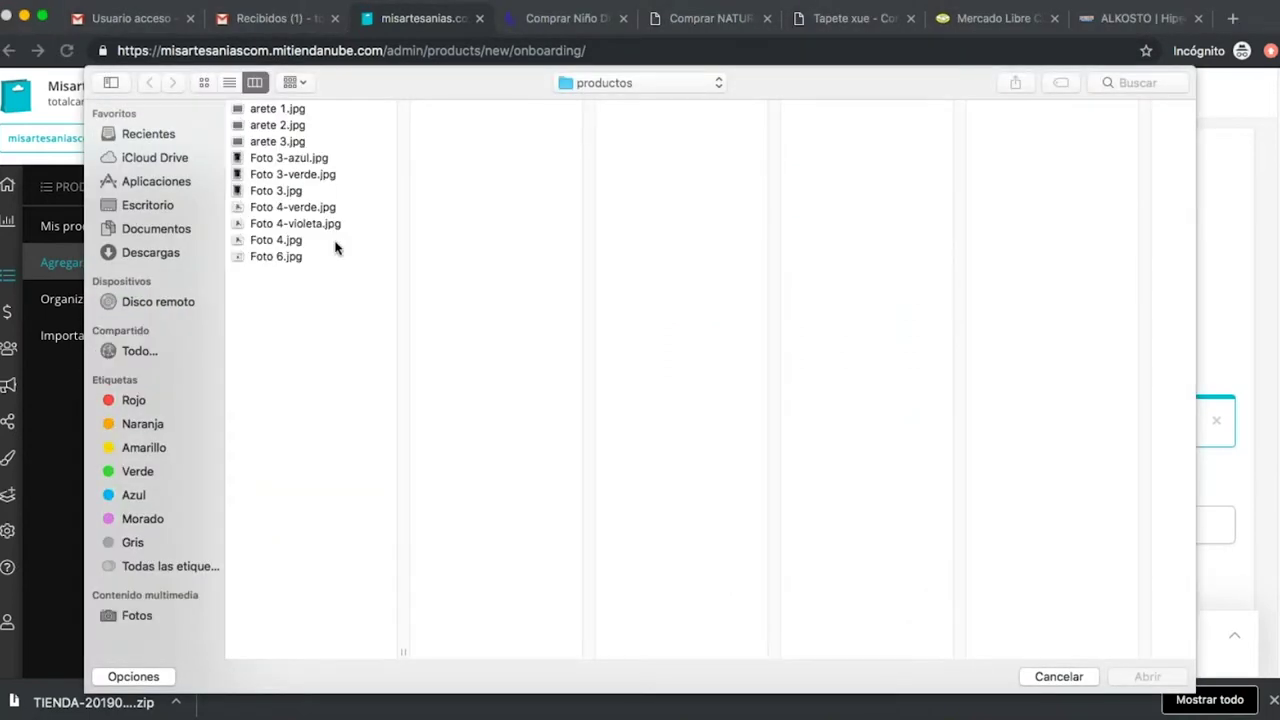
click(311, 172)
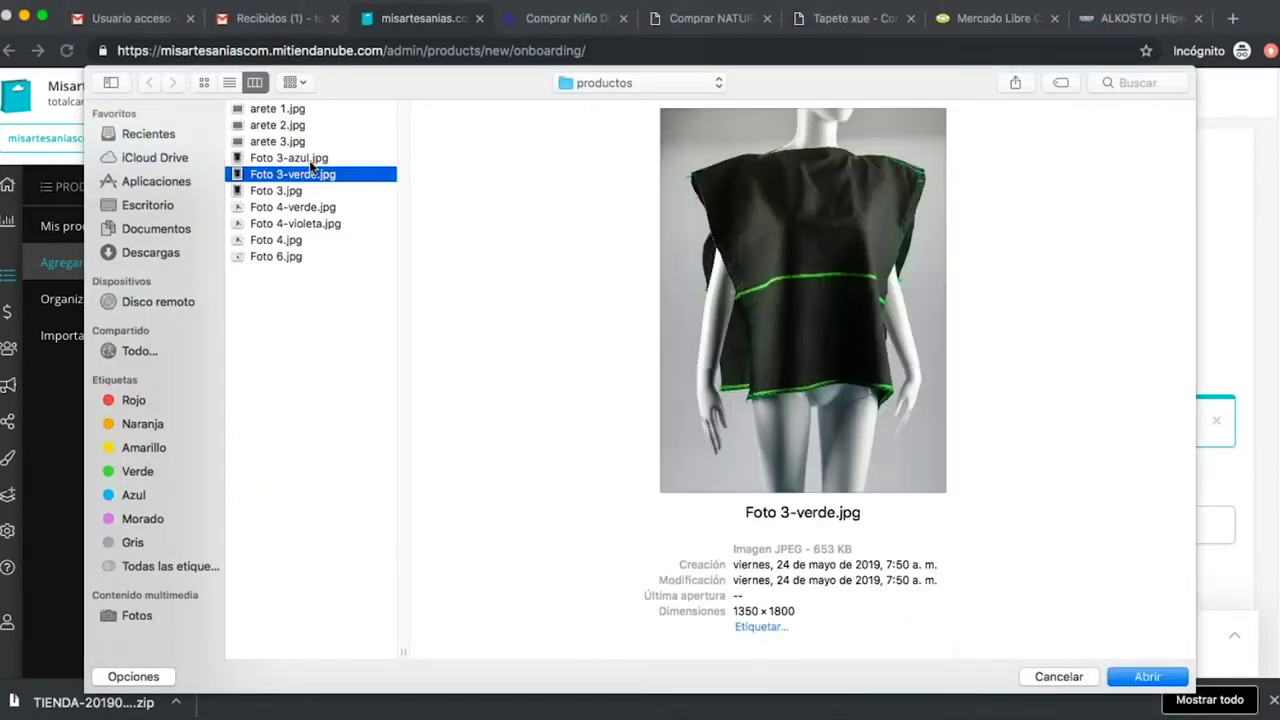
click(309, 158)
click(1152, 677)
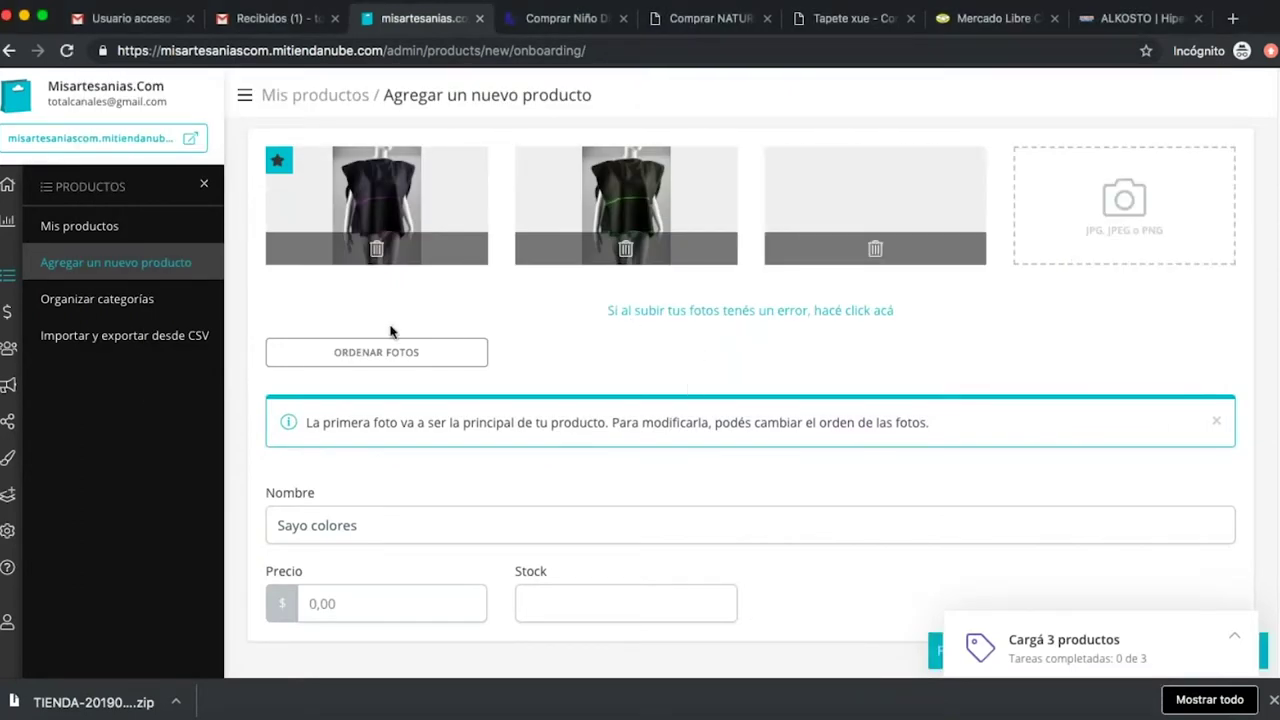
scroll(462, 445, down, 1)
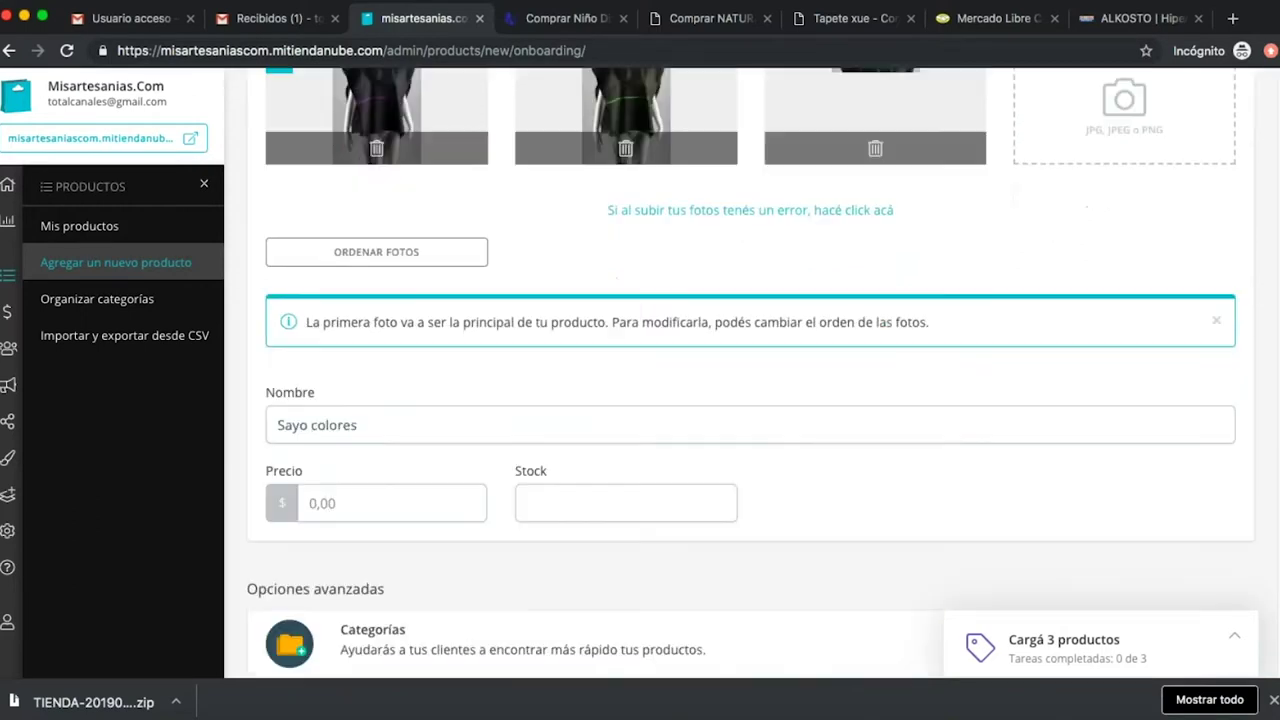
click(364, 500)
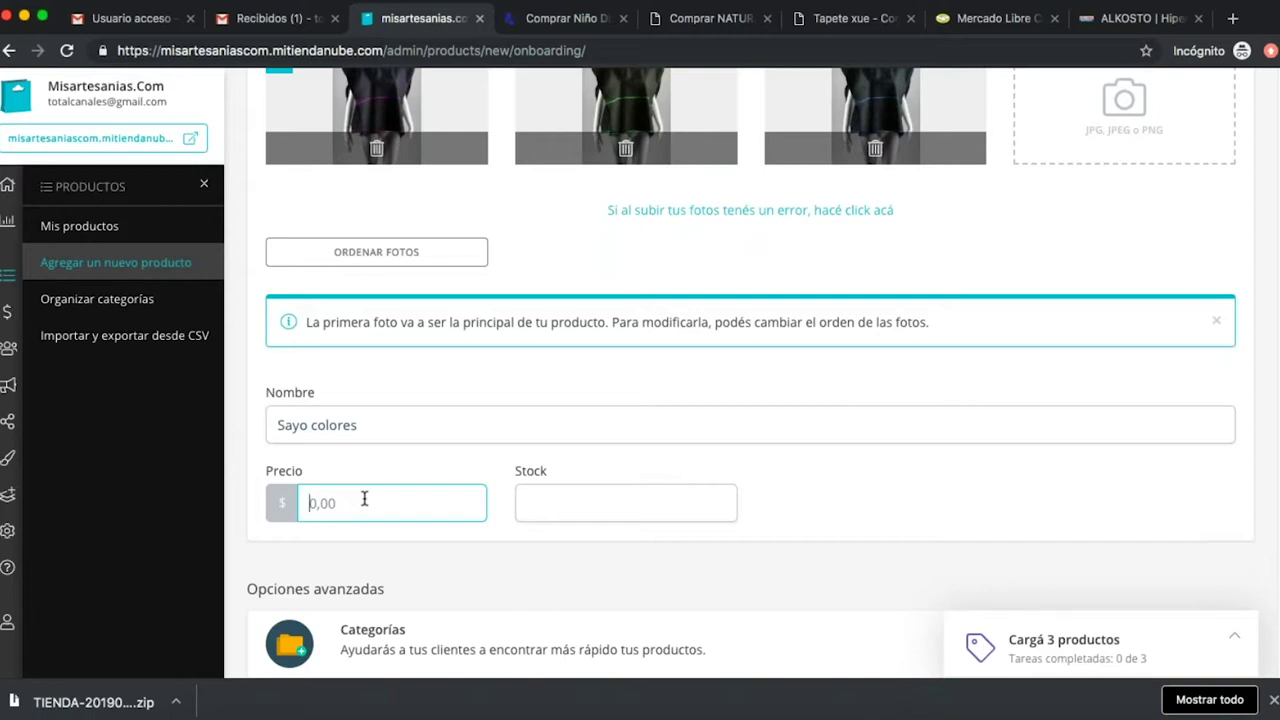
Enter a price of 100000 and a stock of 10 for Sayo colores.
text(100000)
key(Left)
key(Left)
key(Left)
key(Tab)
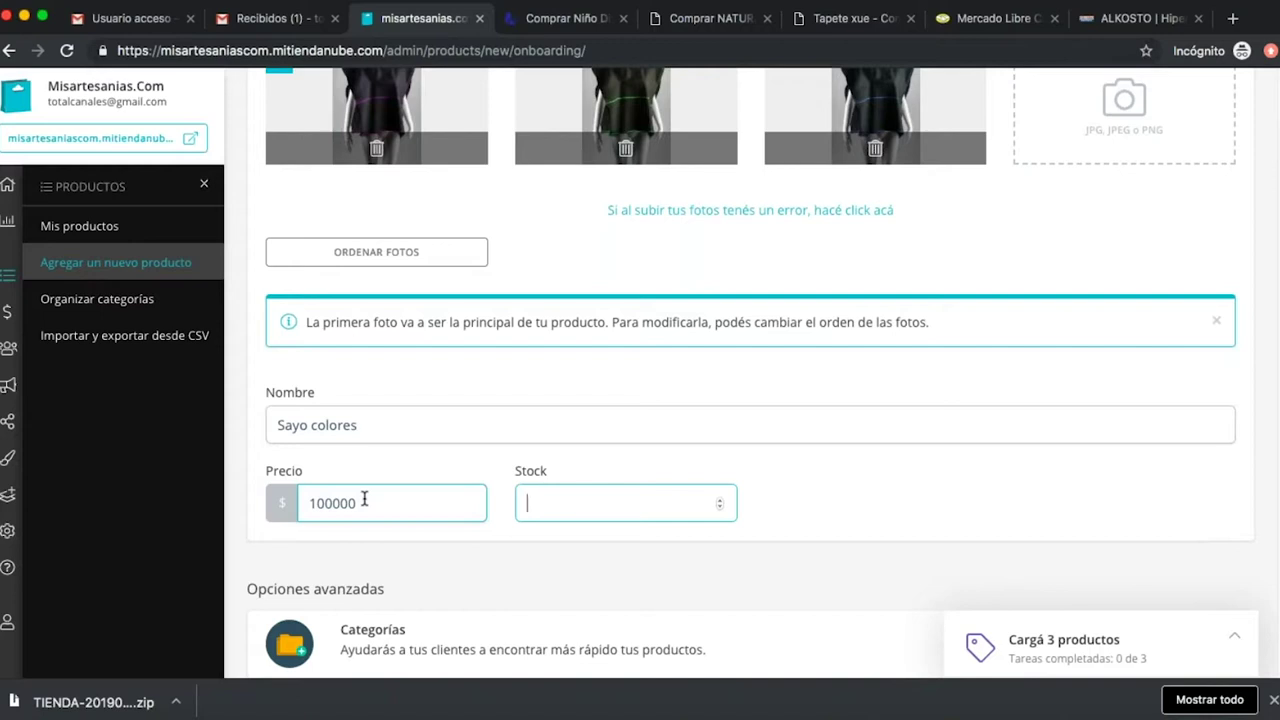
text(0)
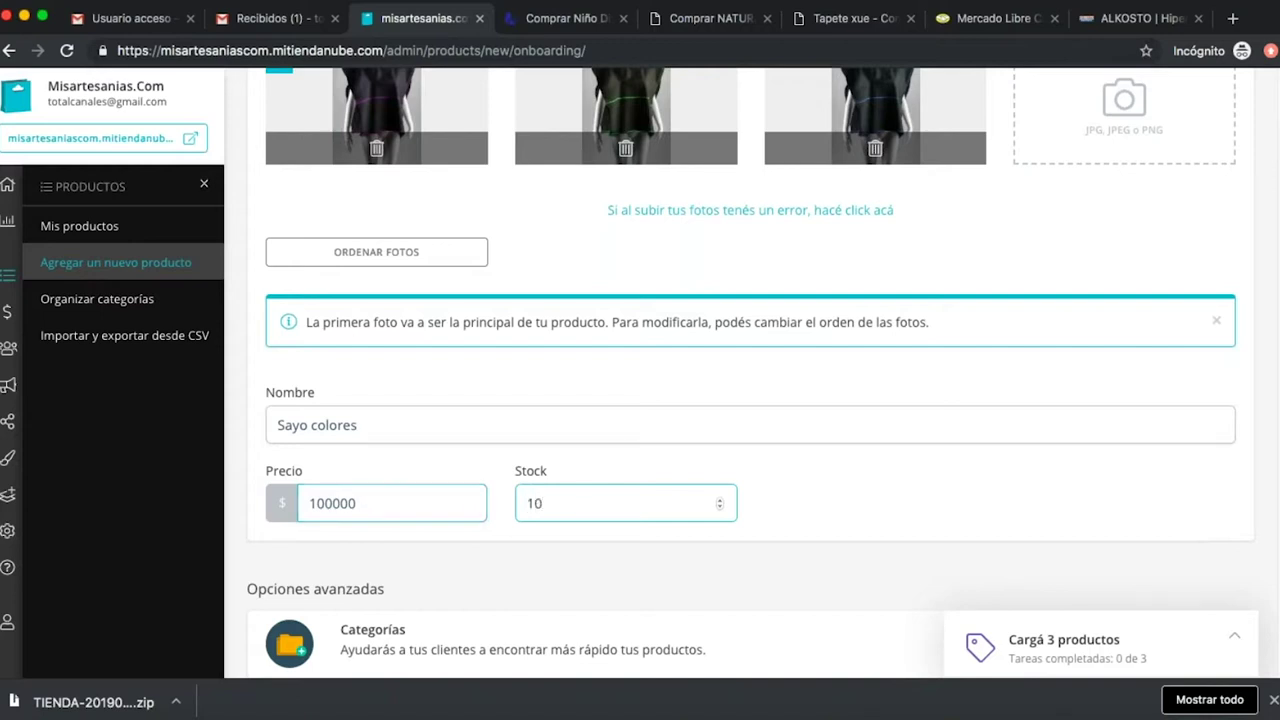
scroll(849, 514, down, 2)
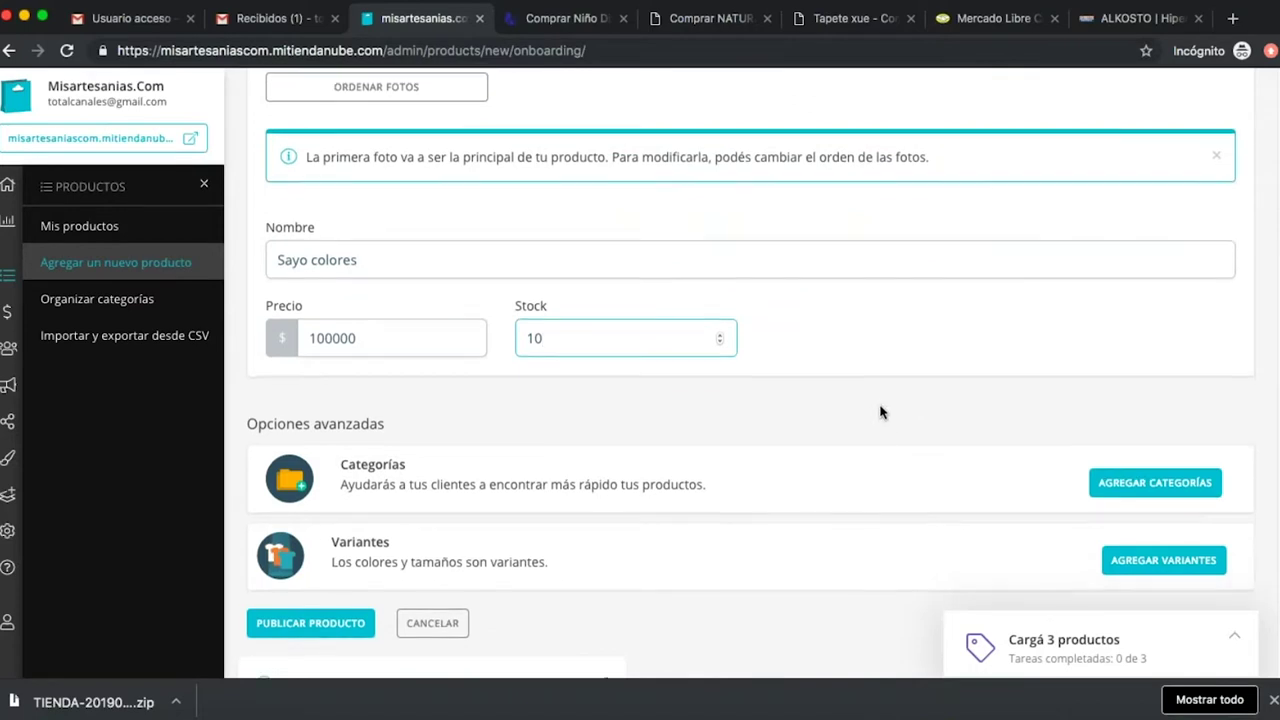
scroll(878, 412, down, 1)
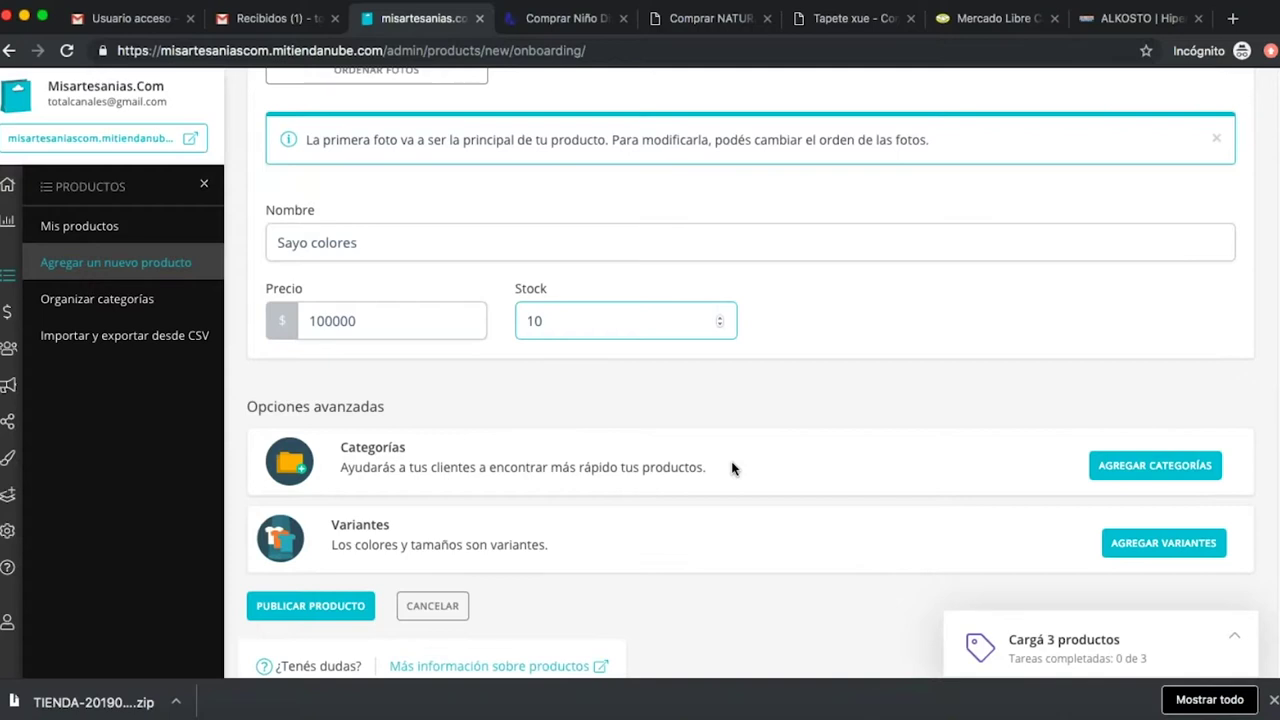
Look through the Silvia Ardila and Tapete xue reference pages, then return to Agua y Panela's home page.
click(587, 22)
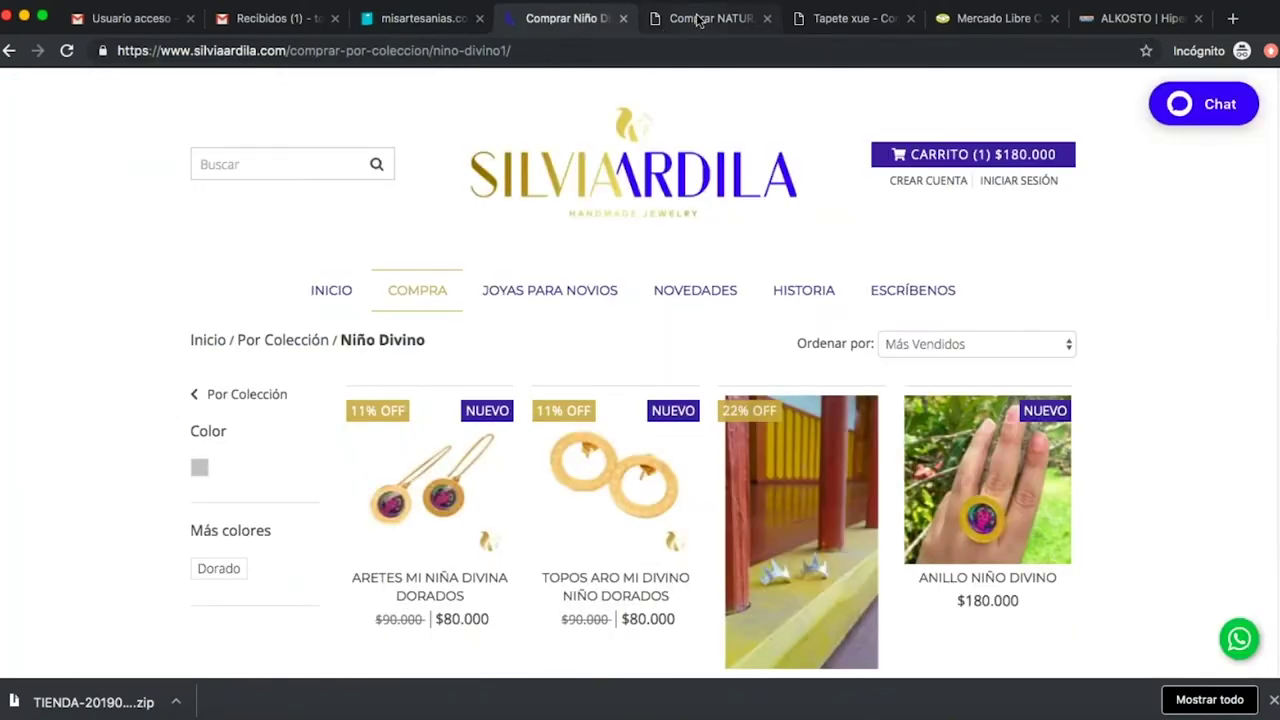
mouse_move(420, 289)
mouse_move(426, 330)
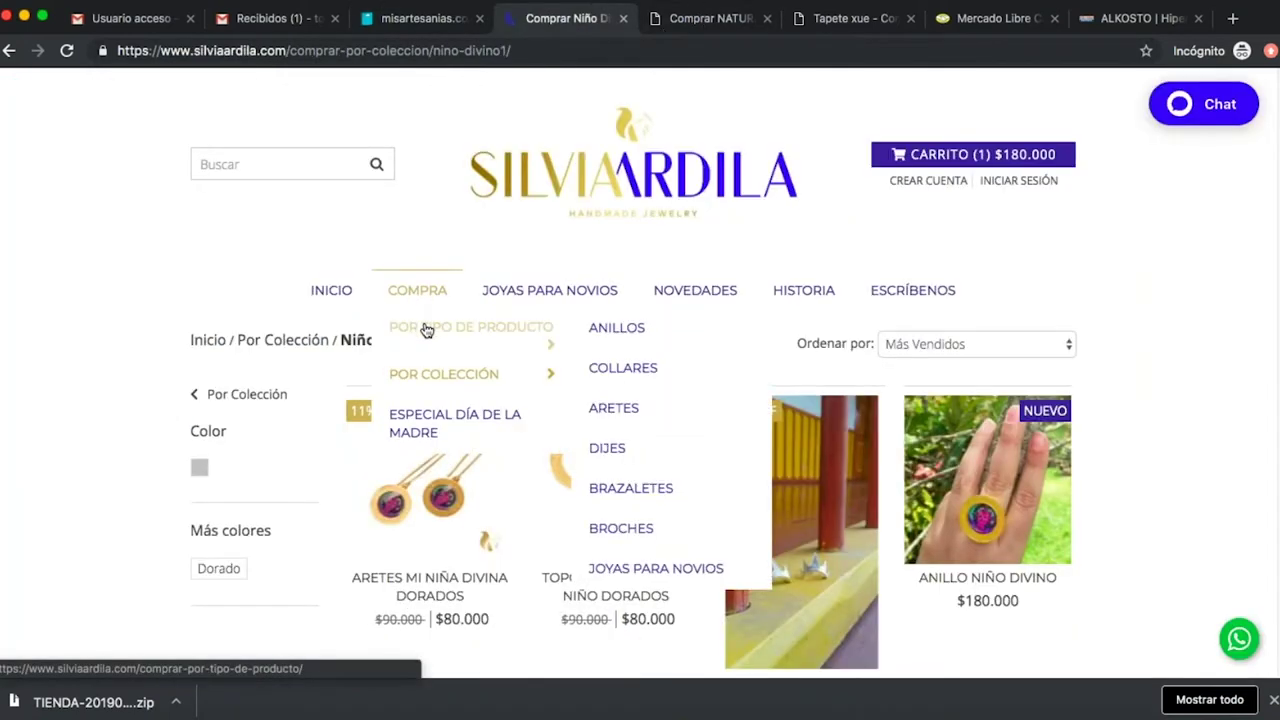
mouse_move(470, 374)
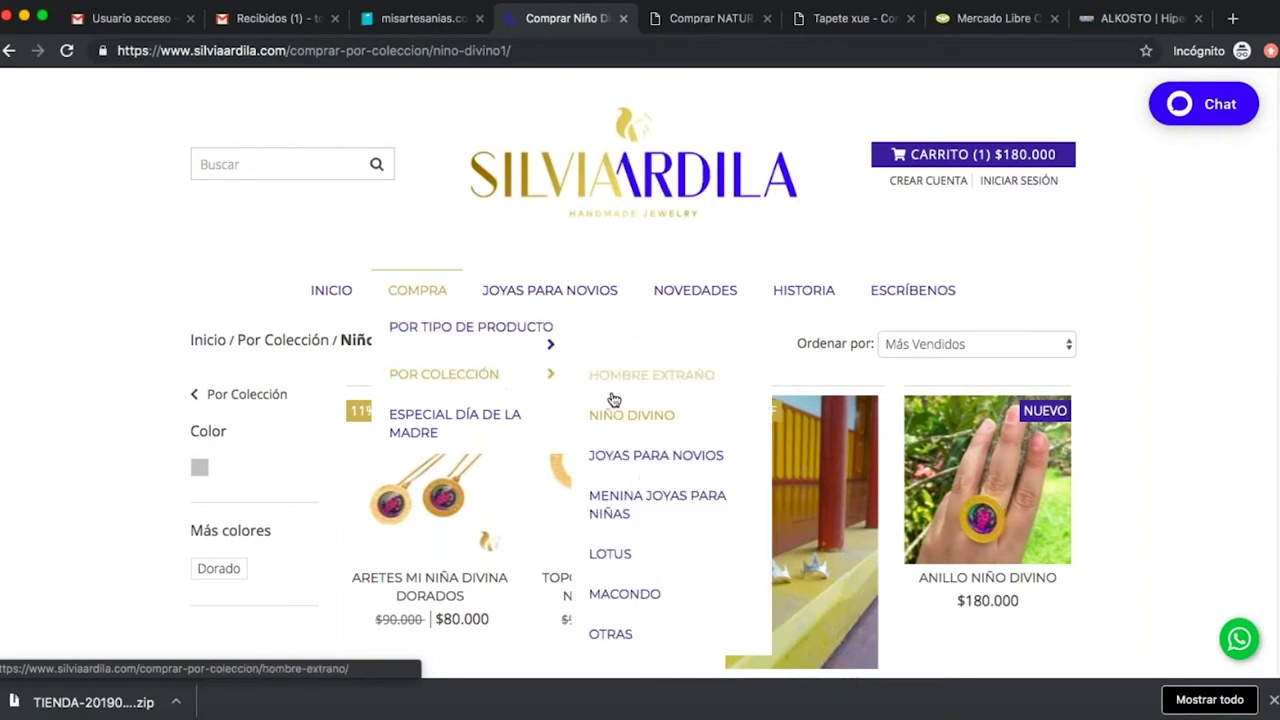
click(853, 18)
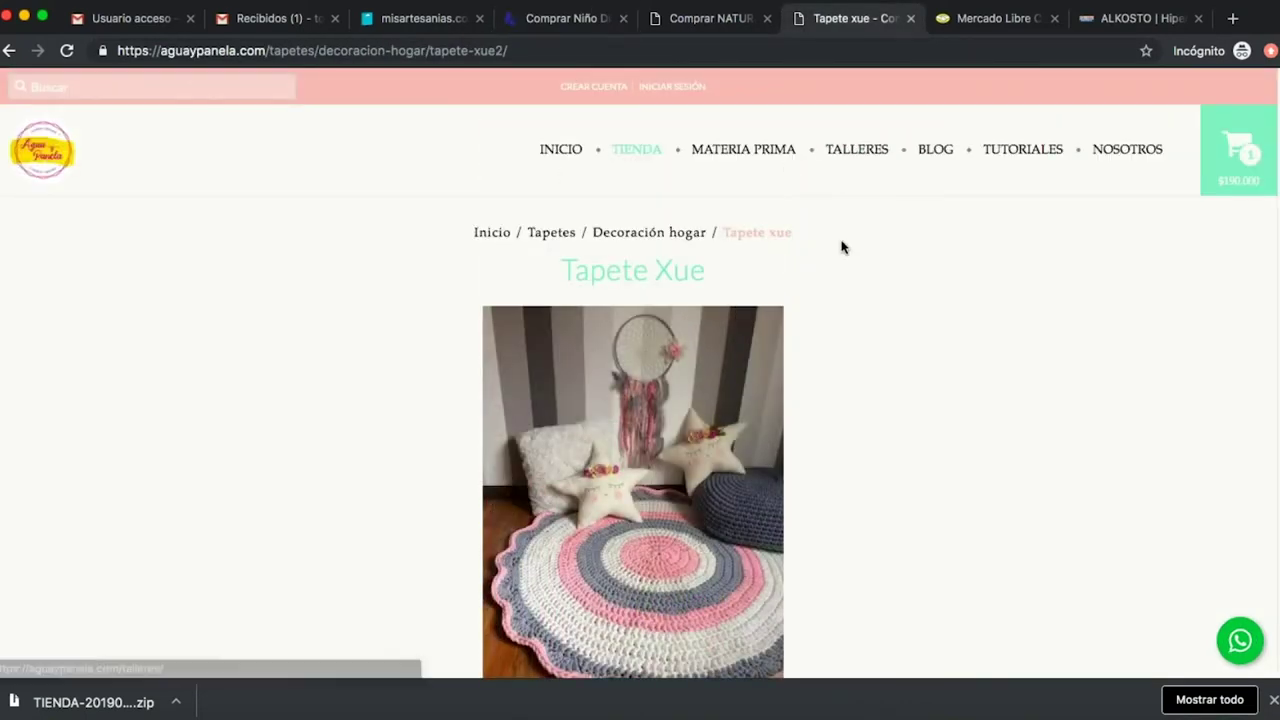
mouse_move(654, 158)
mouse_move(636, 213)
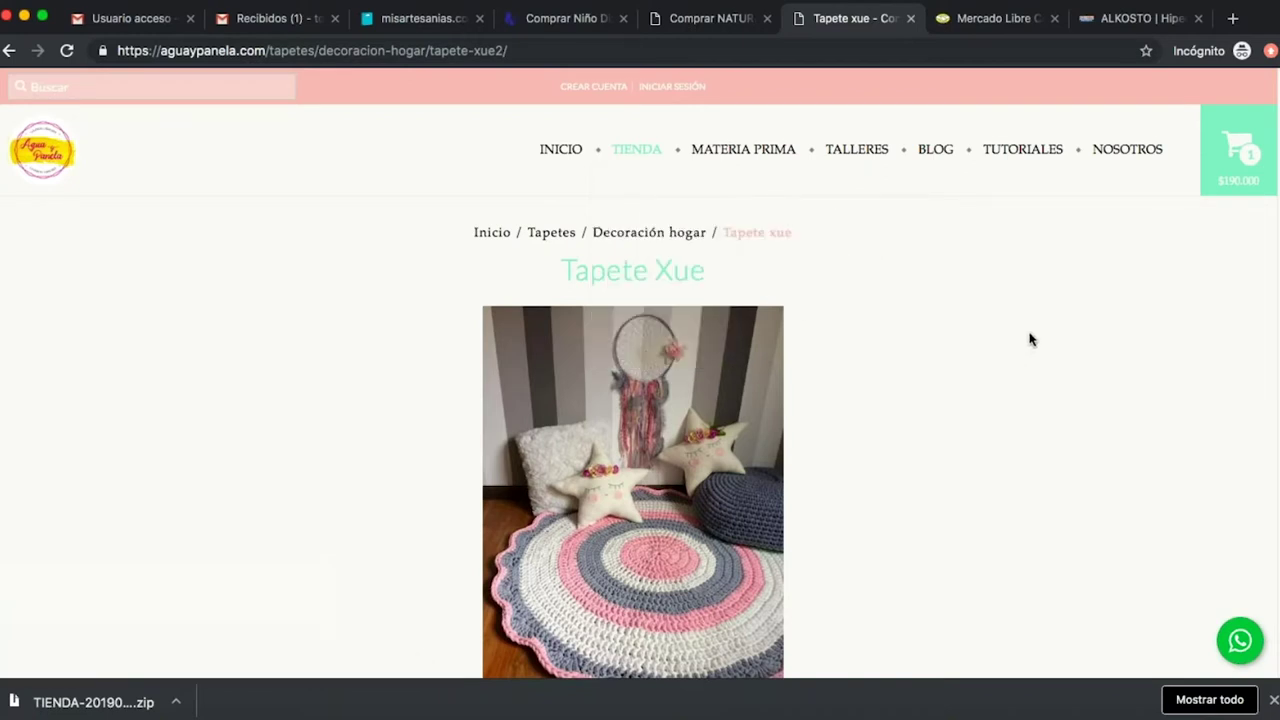
click(53, 146)
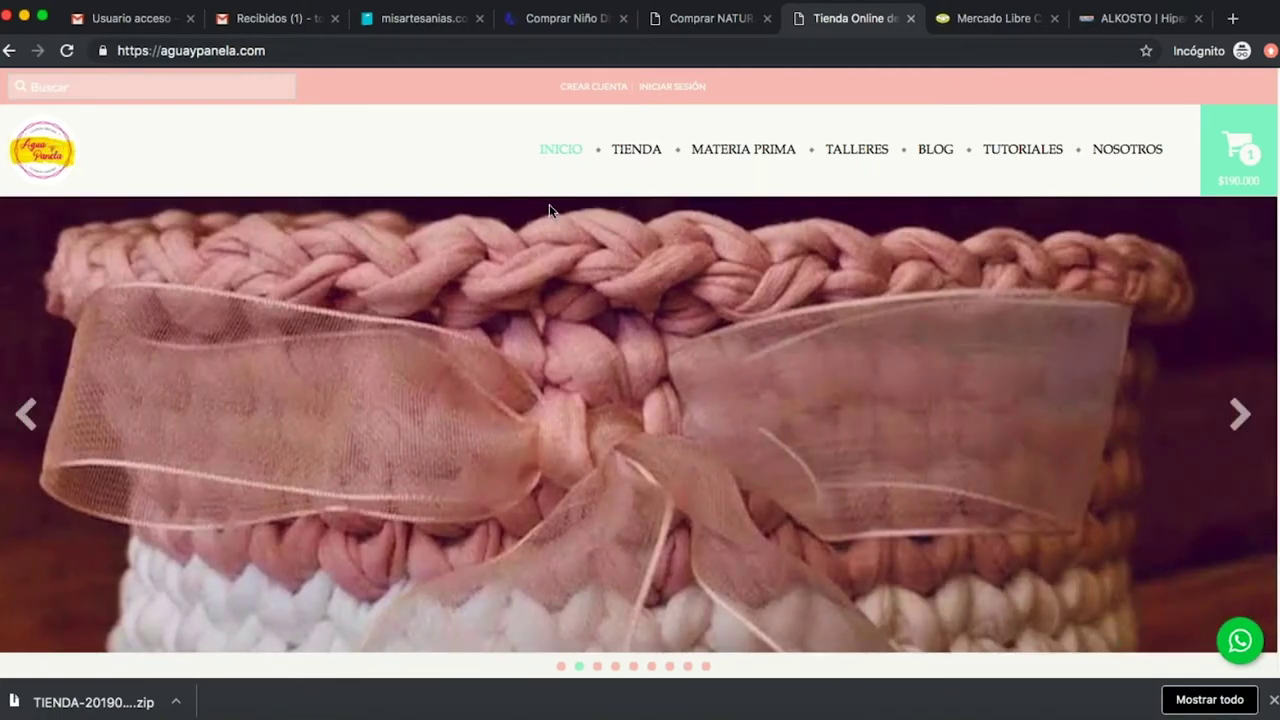
Create a new Ropa category from the Sayo colores category chooser.
click(435, 16)
scroll(940, 409, down, 1)
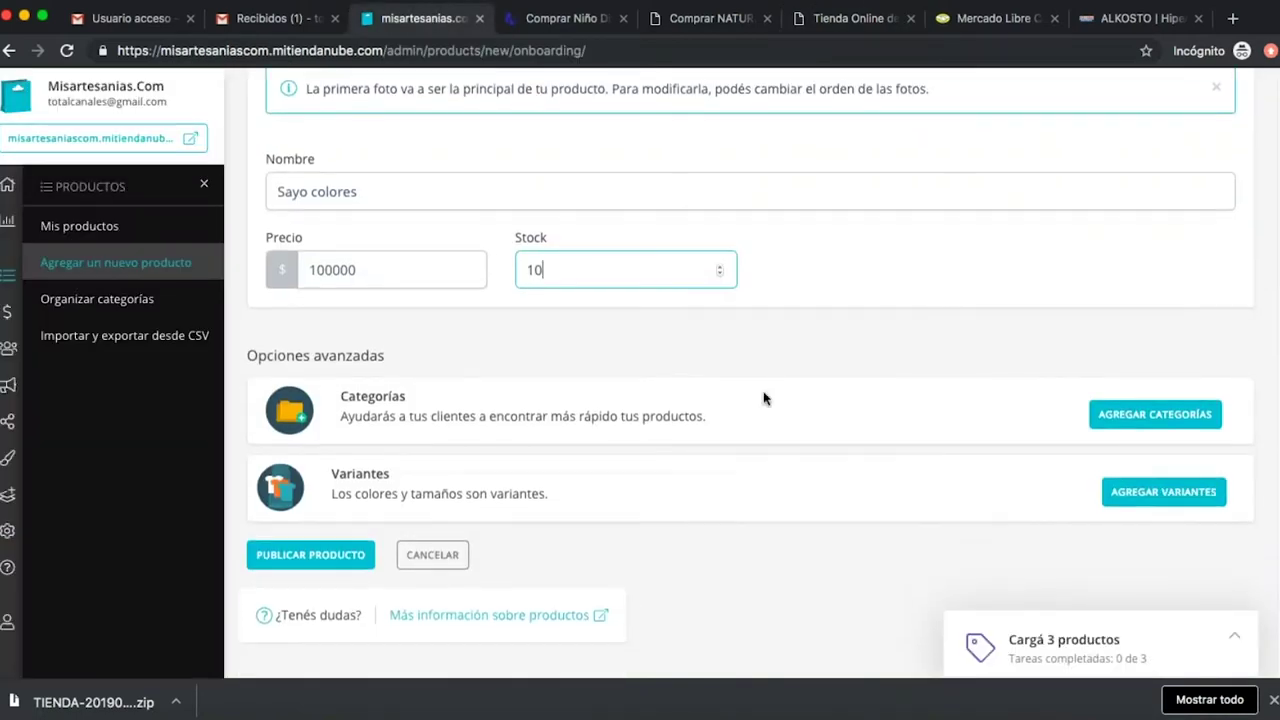
click(1153, 416)
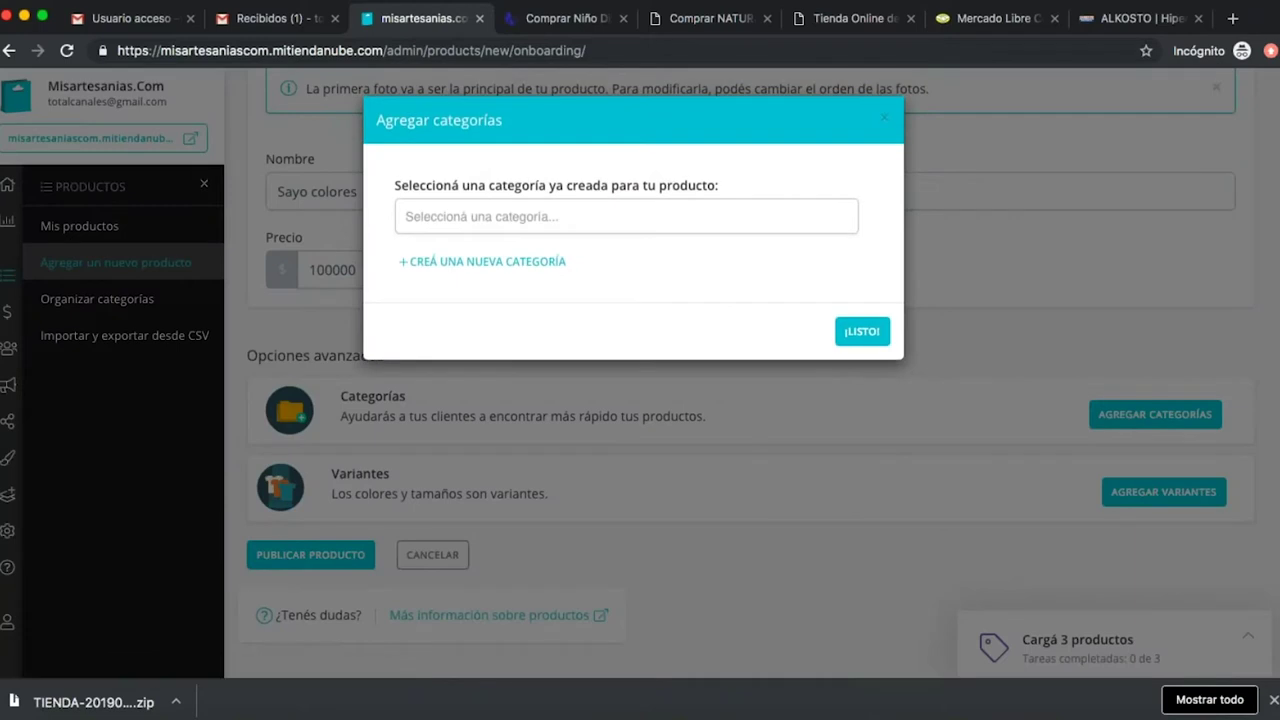
click(530, 218)
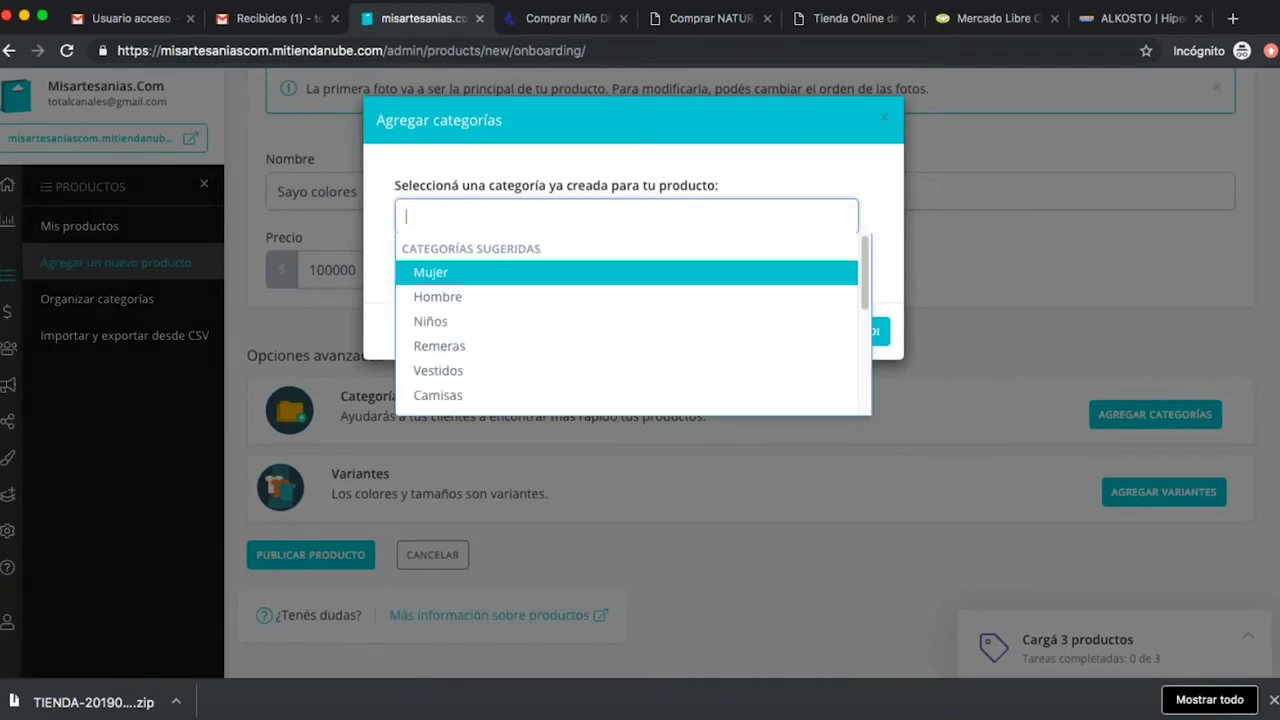
text(Ropa)
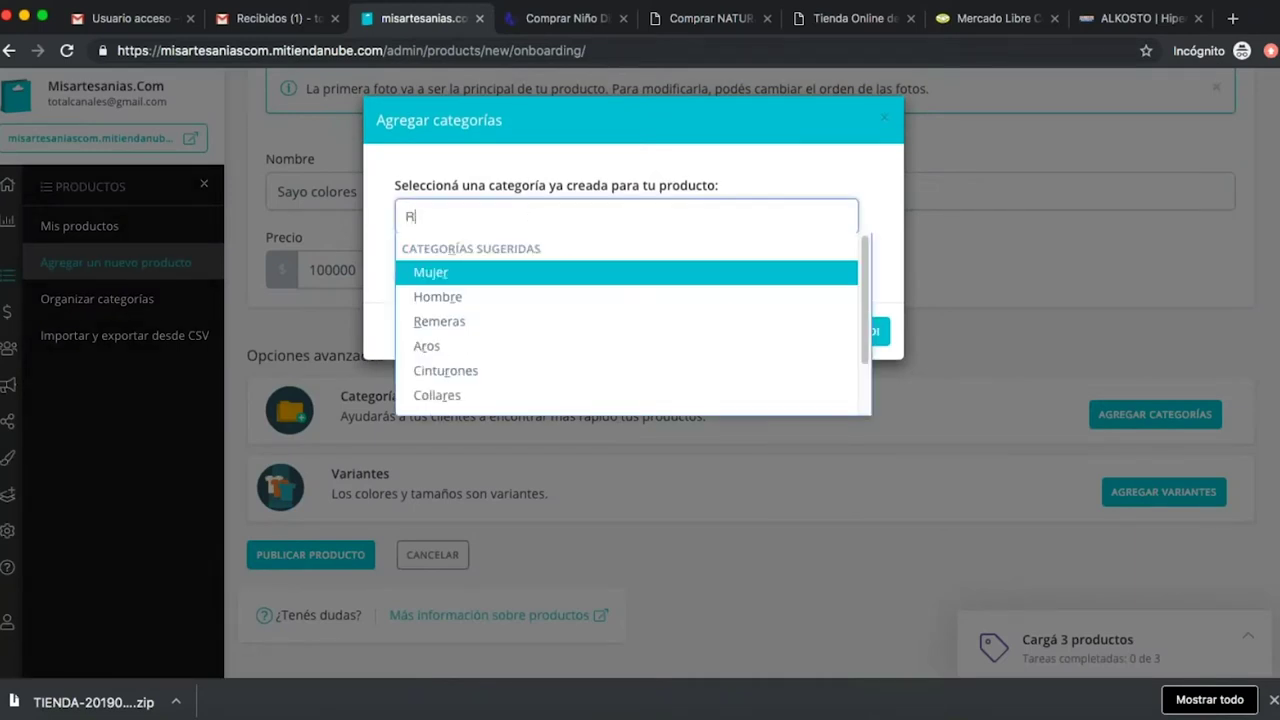
click(655, 298)
click(505, 261)
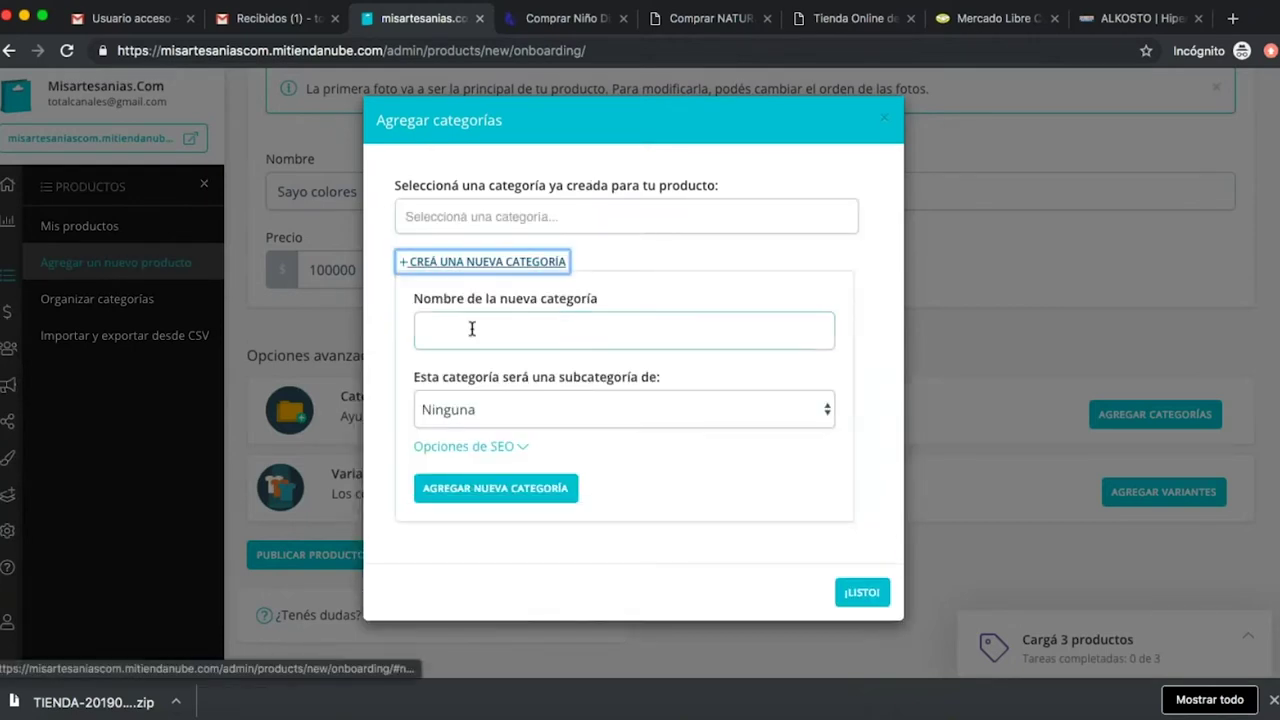
click(472, 329)
text(Ropa)
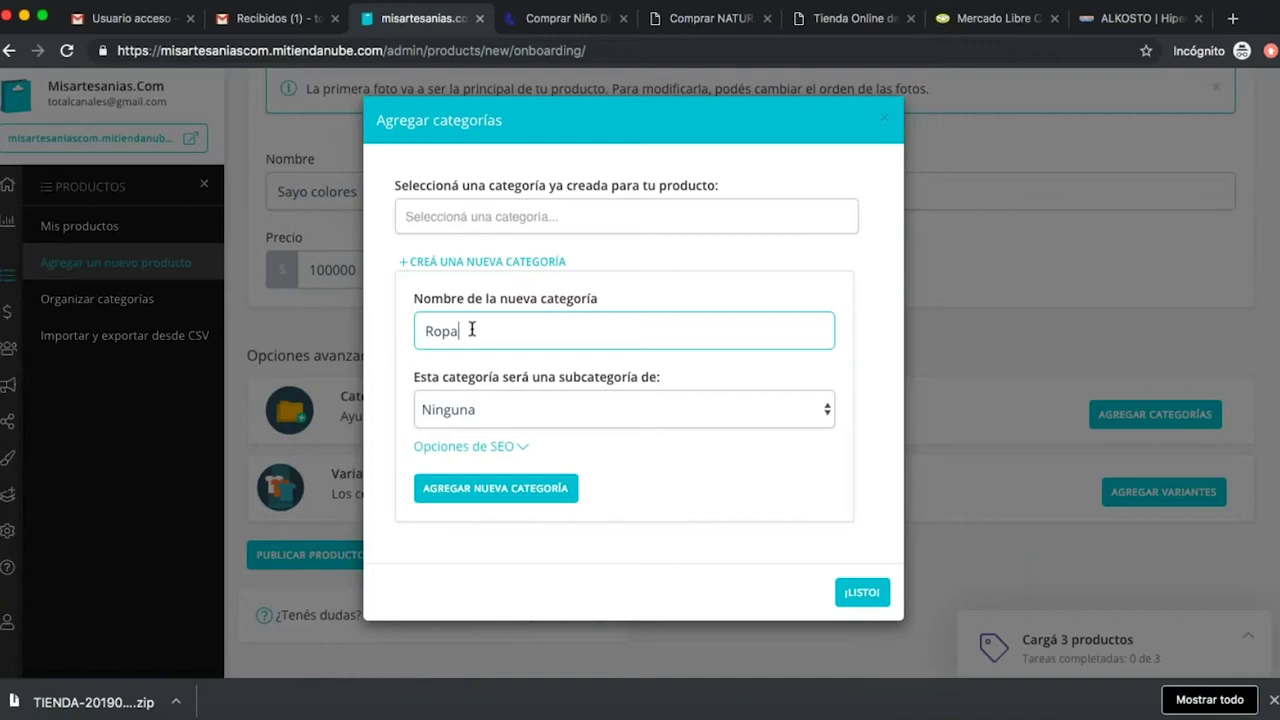
click(512, 502)
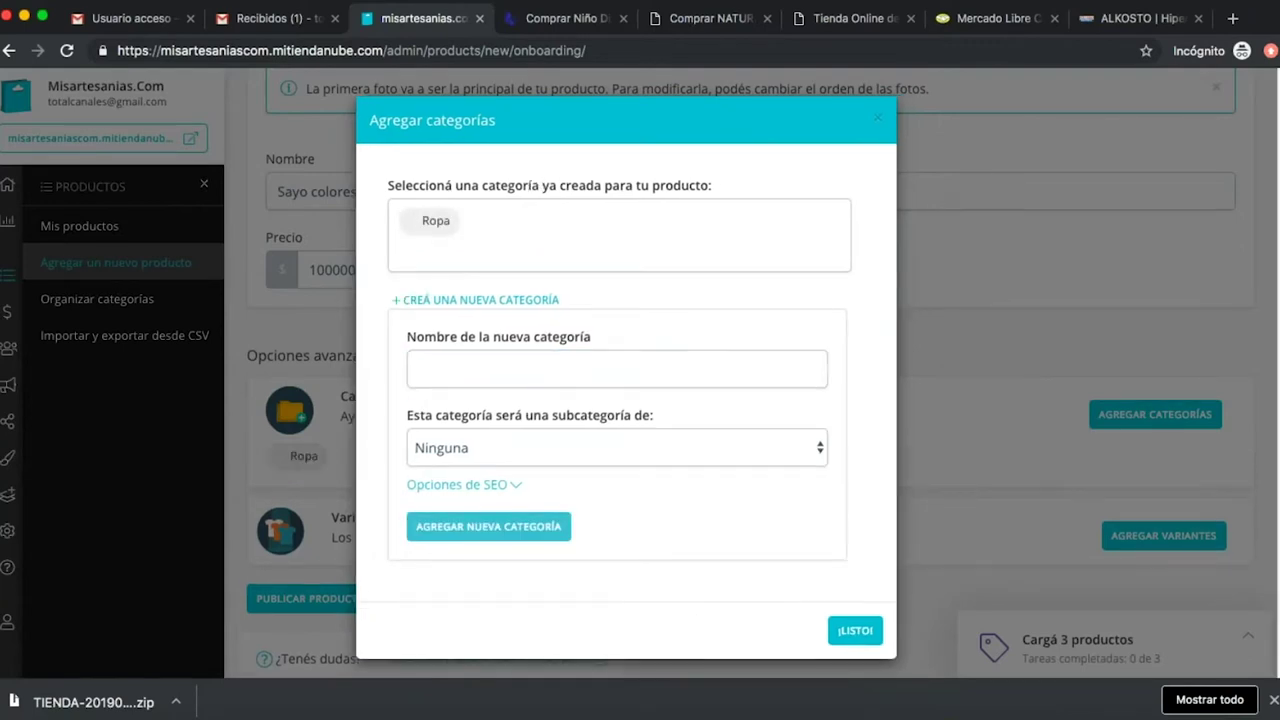
Create a Mujer category with no parent and confirm Ropa and Mujer for the product.
click(521, 373)
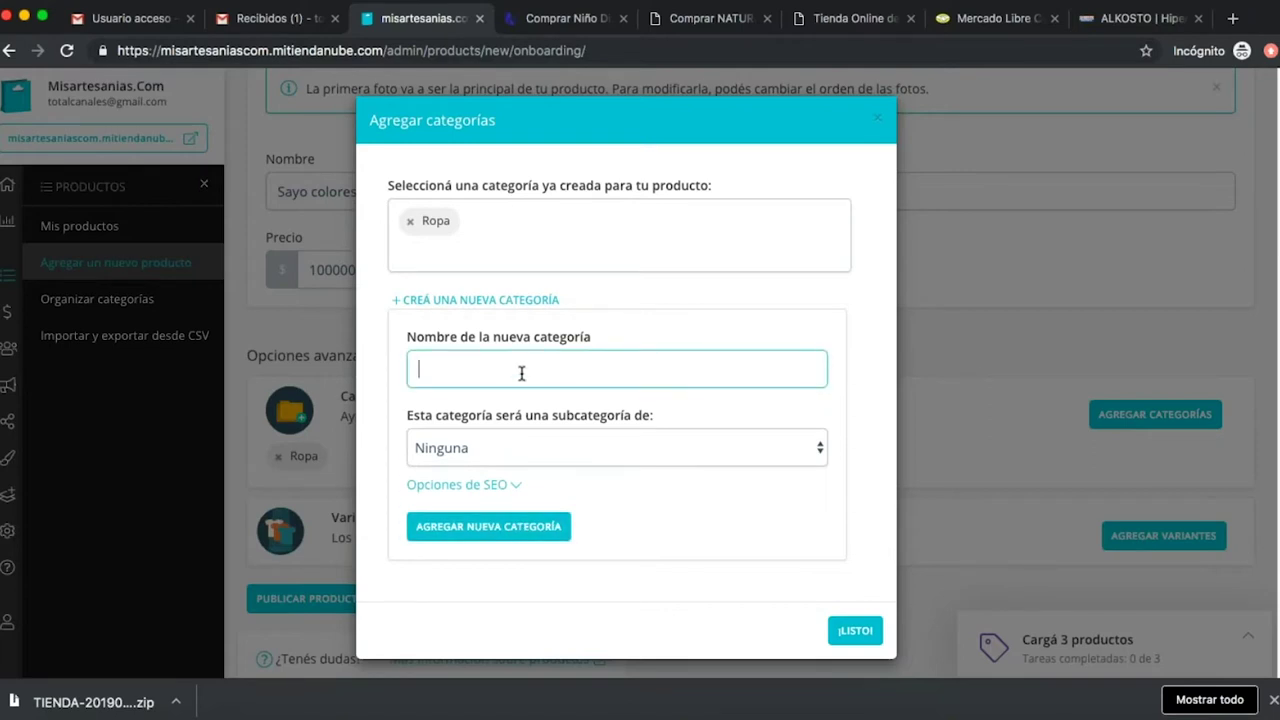
text(Mujer)
click(513, 445)
click(508, 457)
click(490, 440)
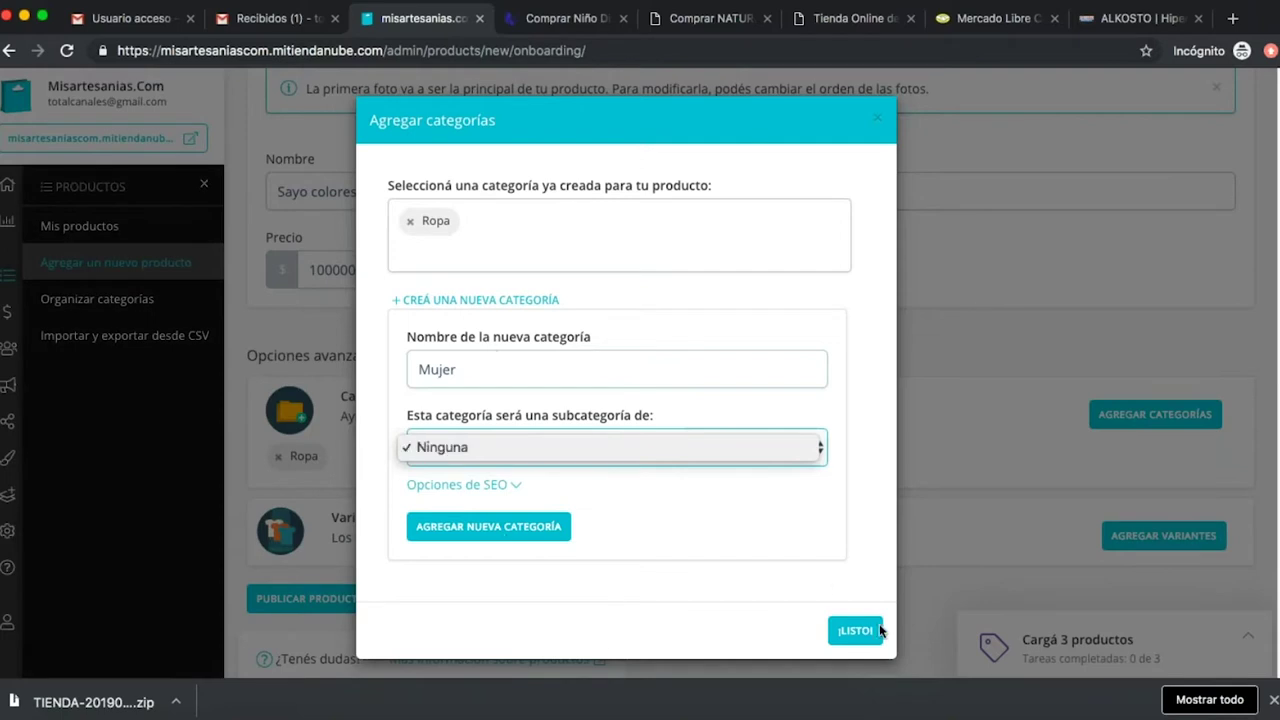
click(509, 520)
click(509, 530)
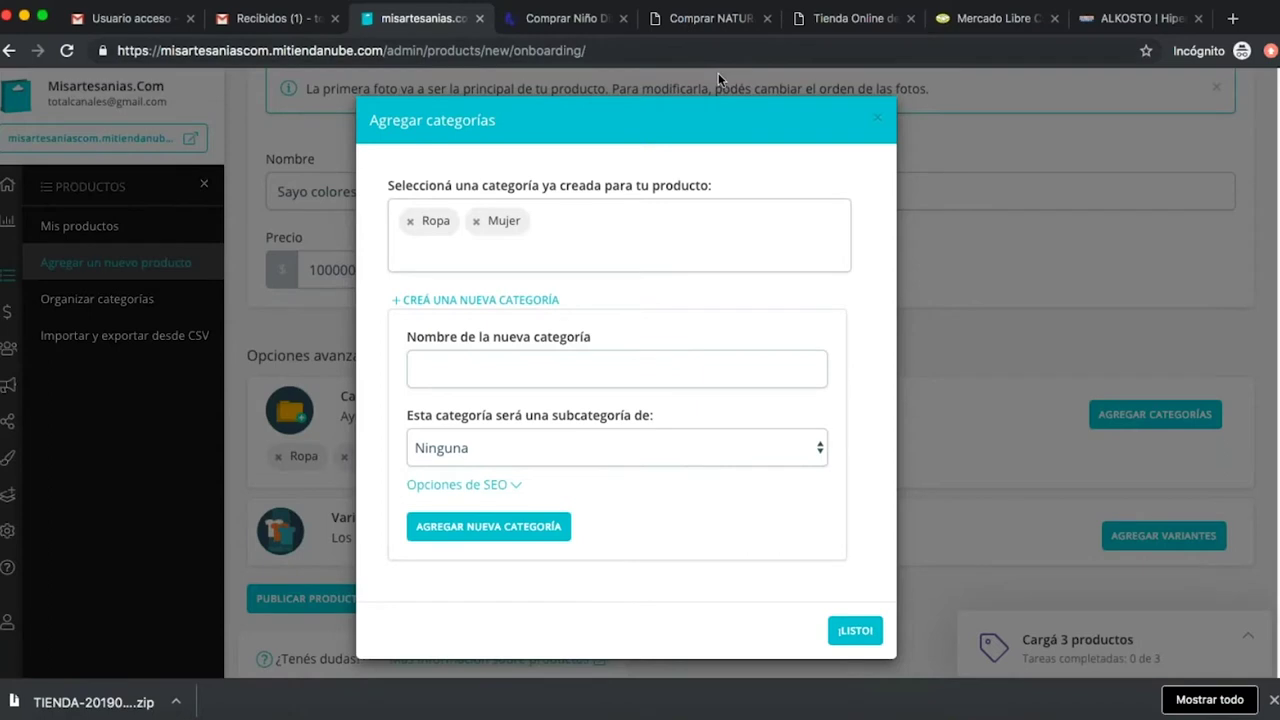
click(857, 640)
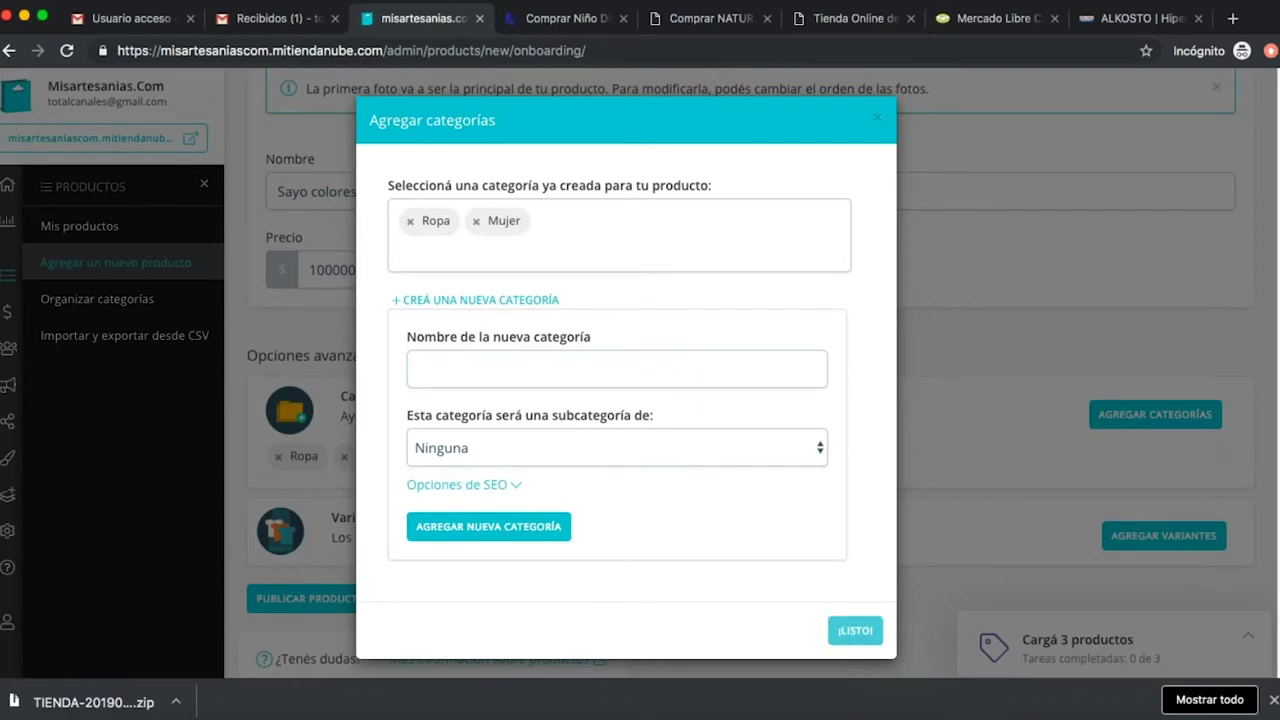
click(855, 632)
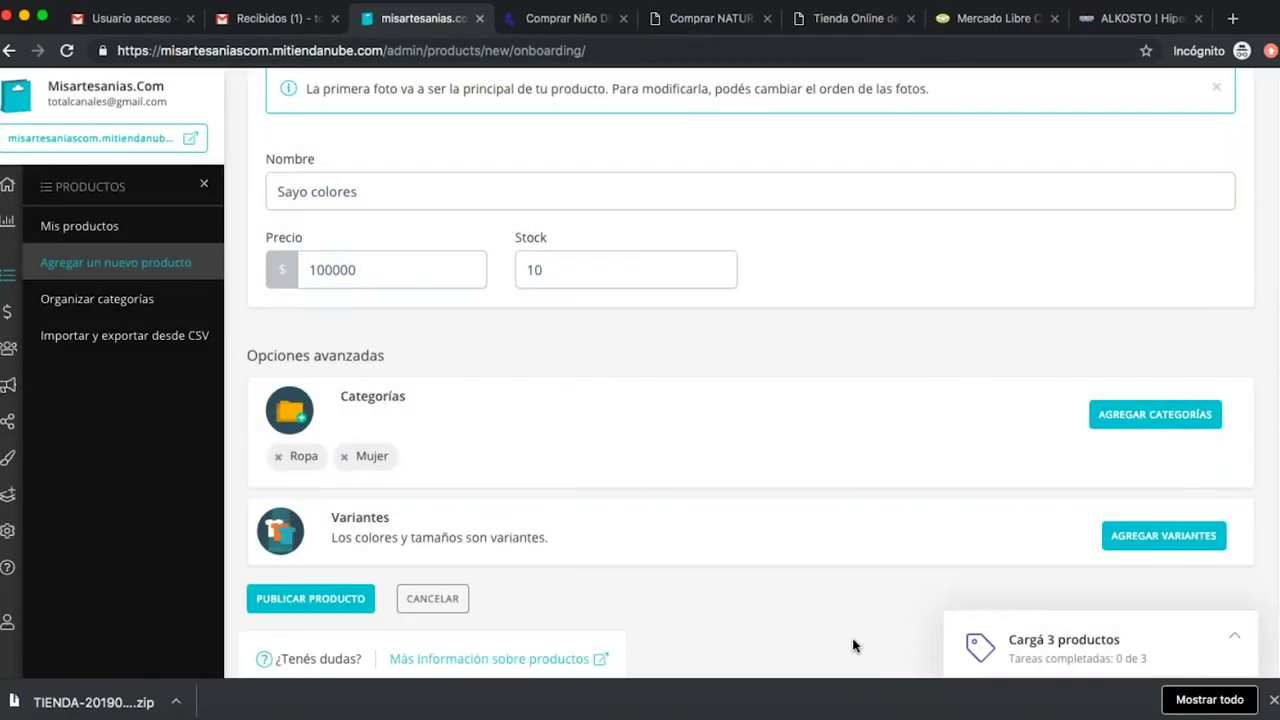
Open the add-variants dialog from the Sayo colores product form.
scroll(409, 447, down, 2)
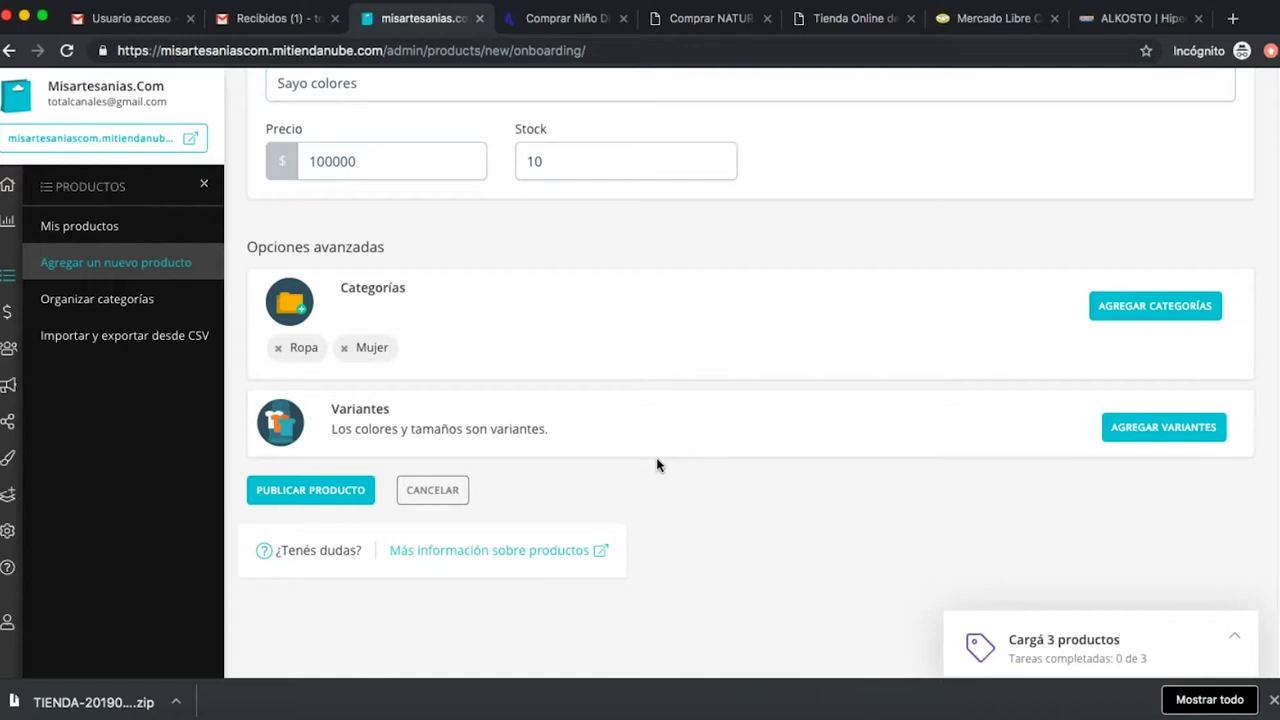
click(1165, 430)
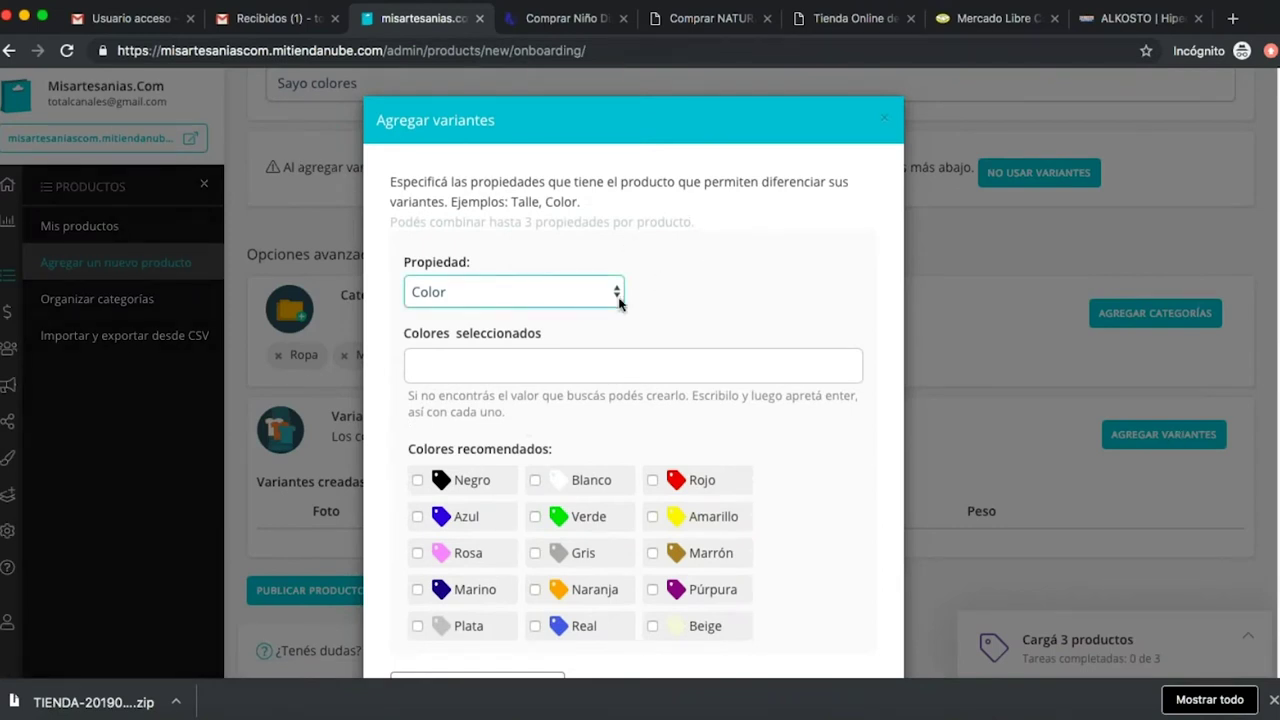
Set the variant property to Talle and tick sizes XS, L, XL, S, M and XXL.
scroll(711, 314, down, 3)
scroll(690, 308, up, 3)
click(619, 298)
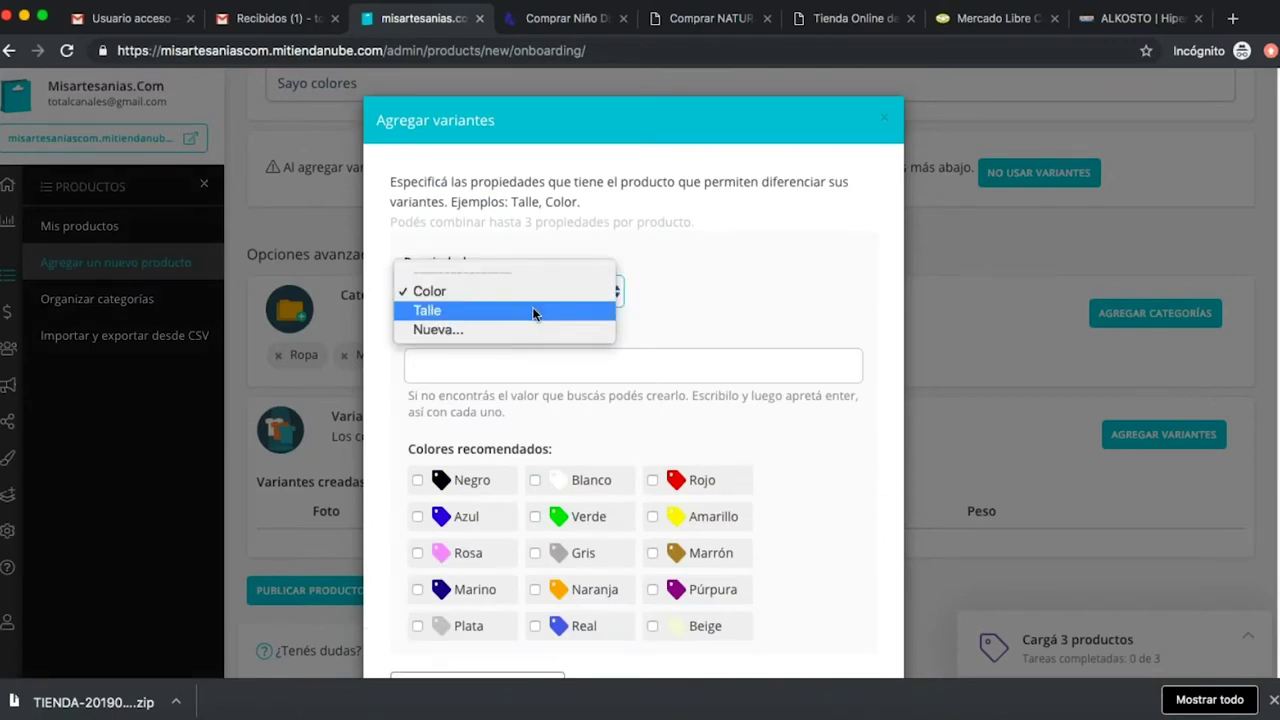
click(788, 302)
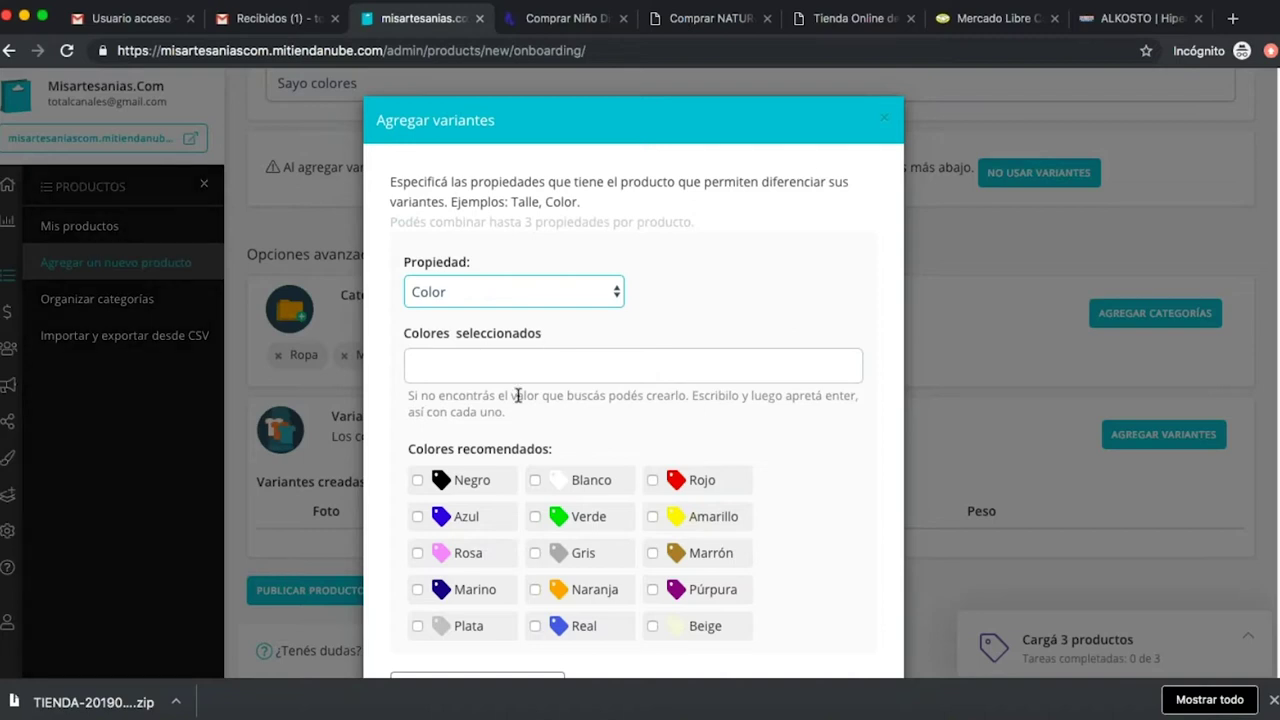
click(614, 292)
click(578, 316)
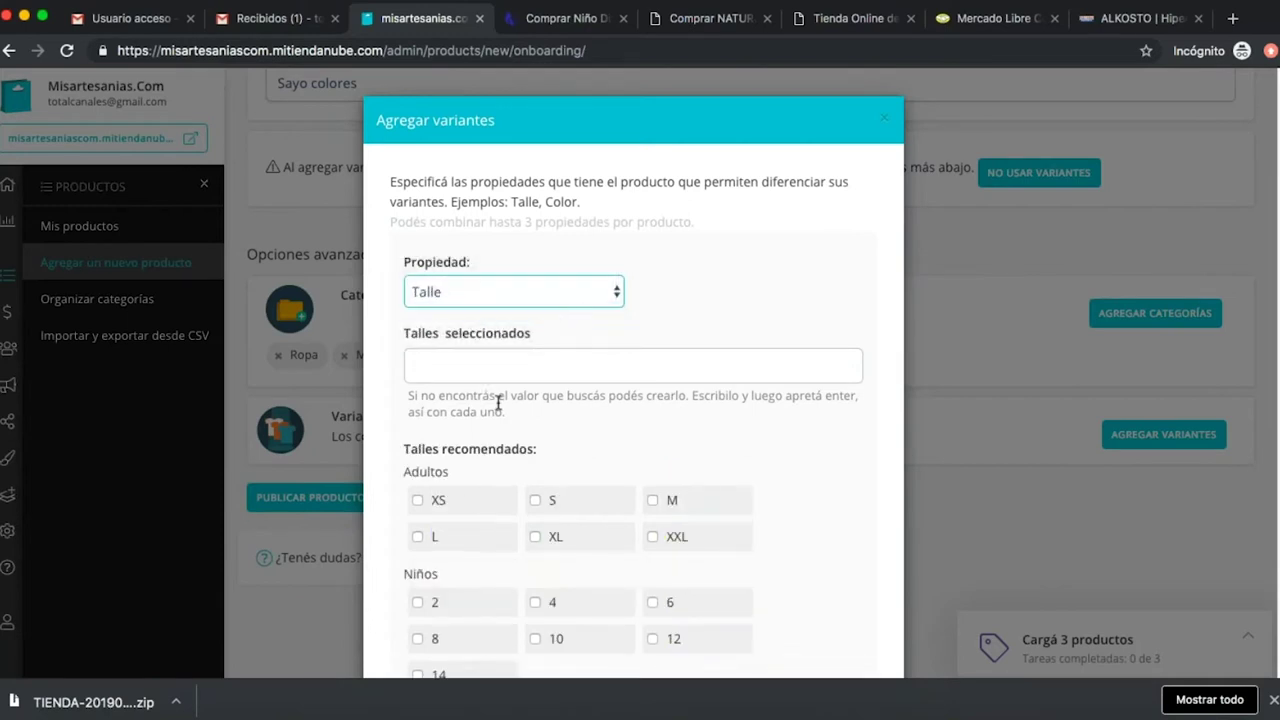
scroll(817, 463, down, 2)
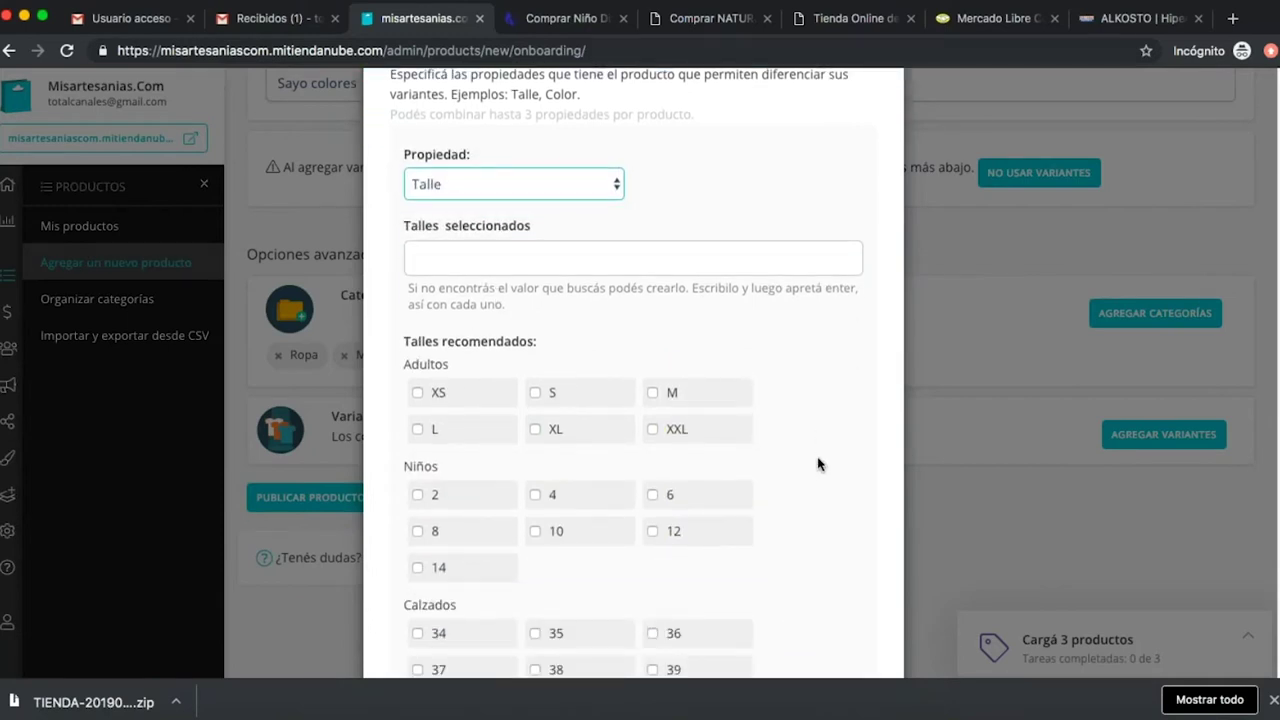
click(419, 394)
click(417, 466)
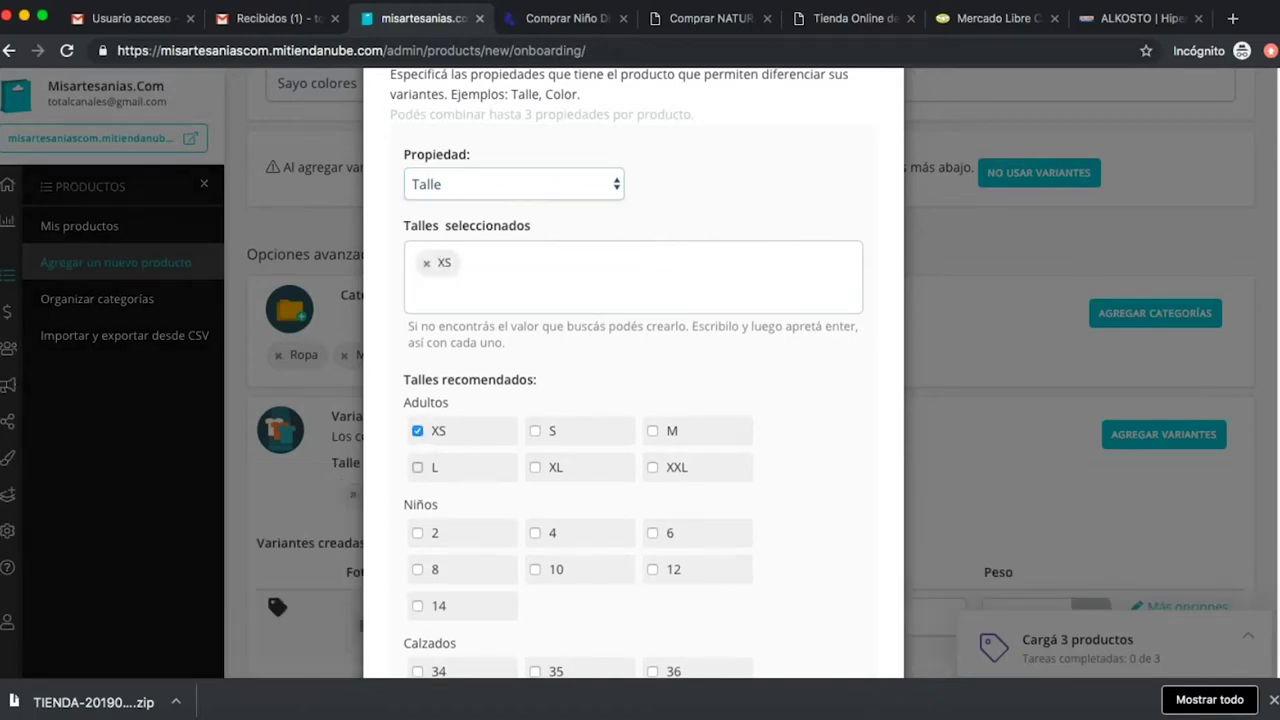
click(535, 467)
click(535, 430)
click(652, 430)
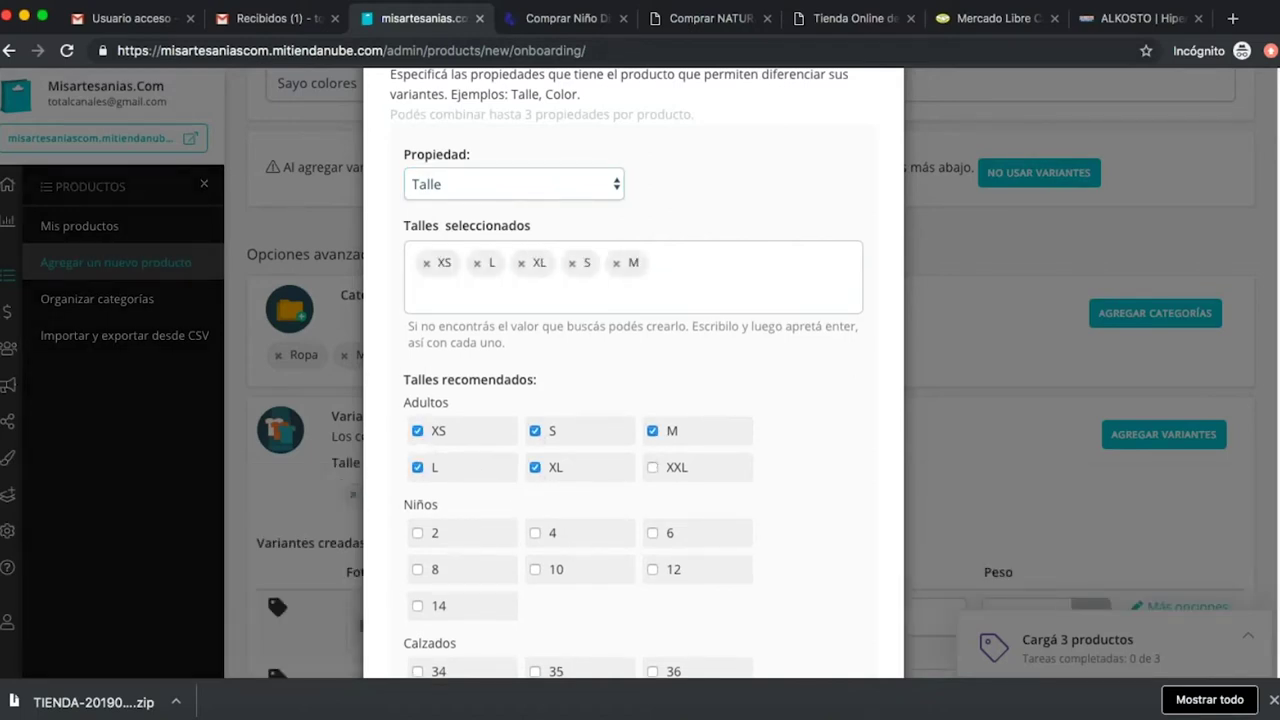
click(655, 468)
Switch the variant property to Color and then back to Talle.
scroll(766, 449, down, 5)
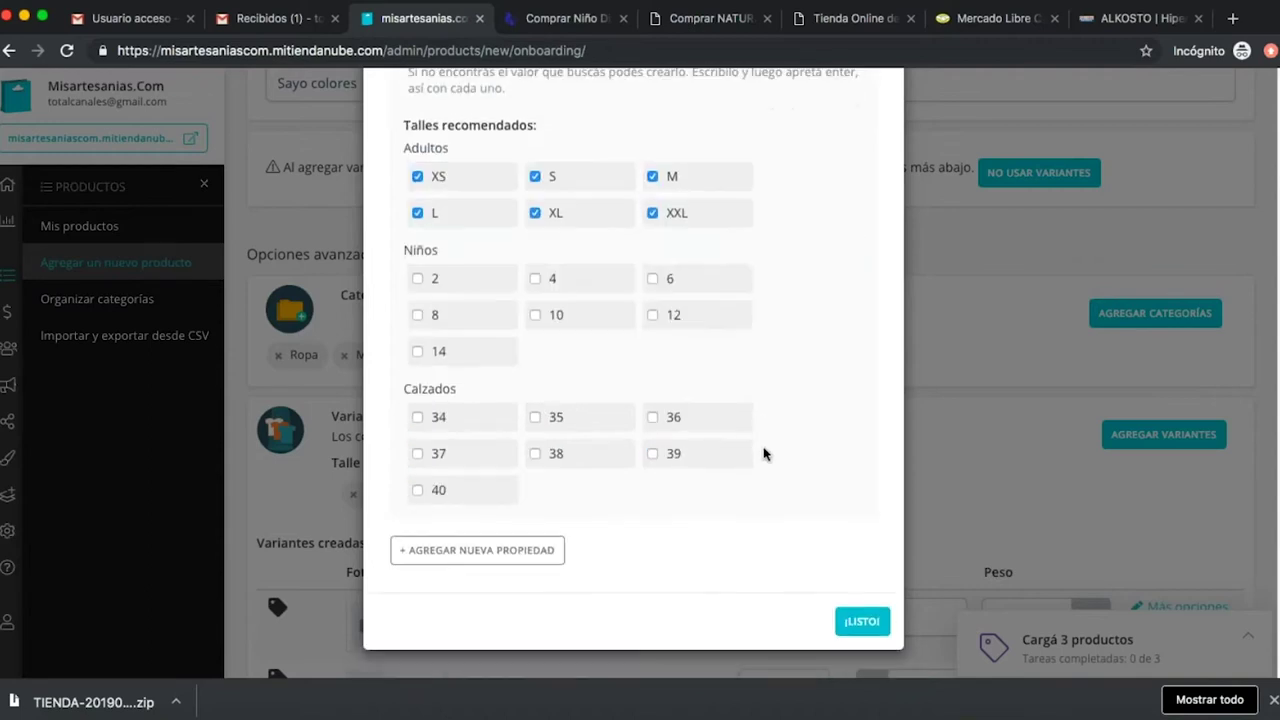
scroll(706, 487, up, 5)
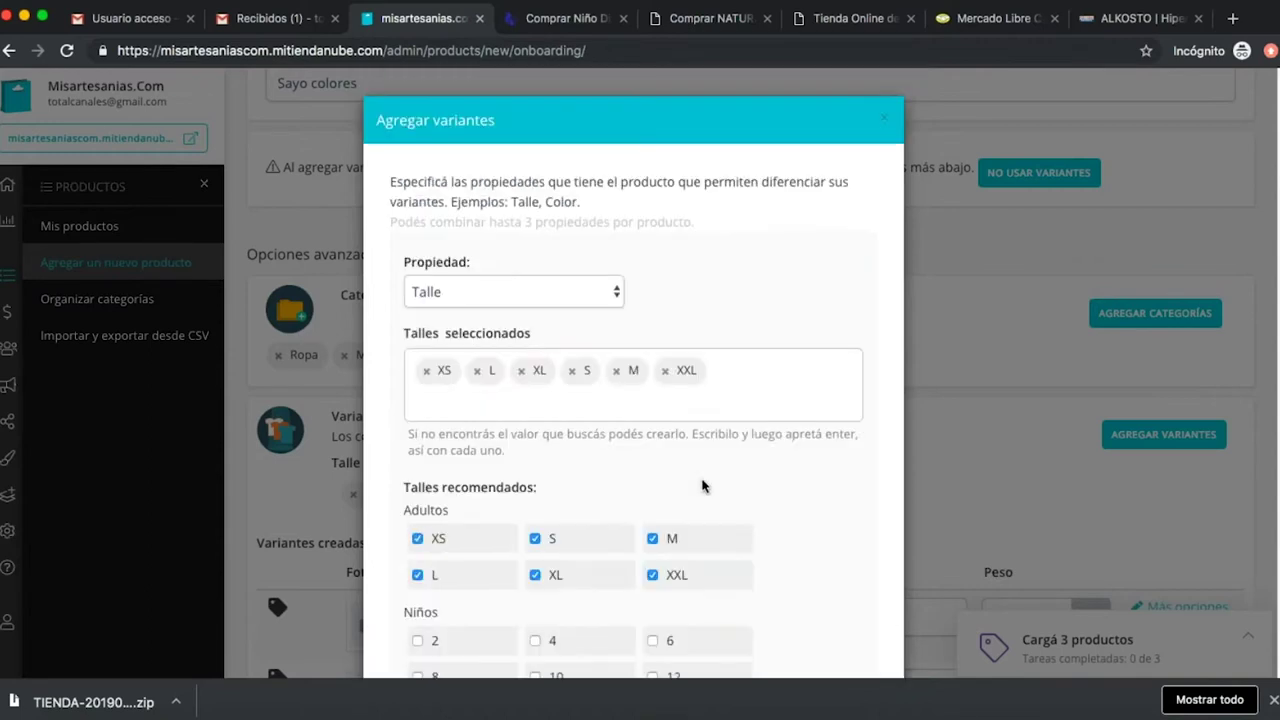
click(603, 298)
click(563, 271)
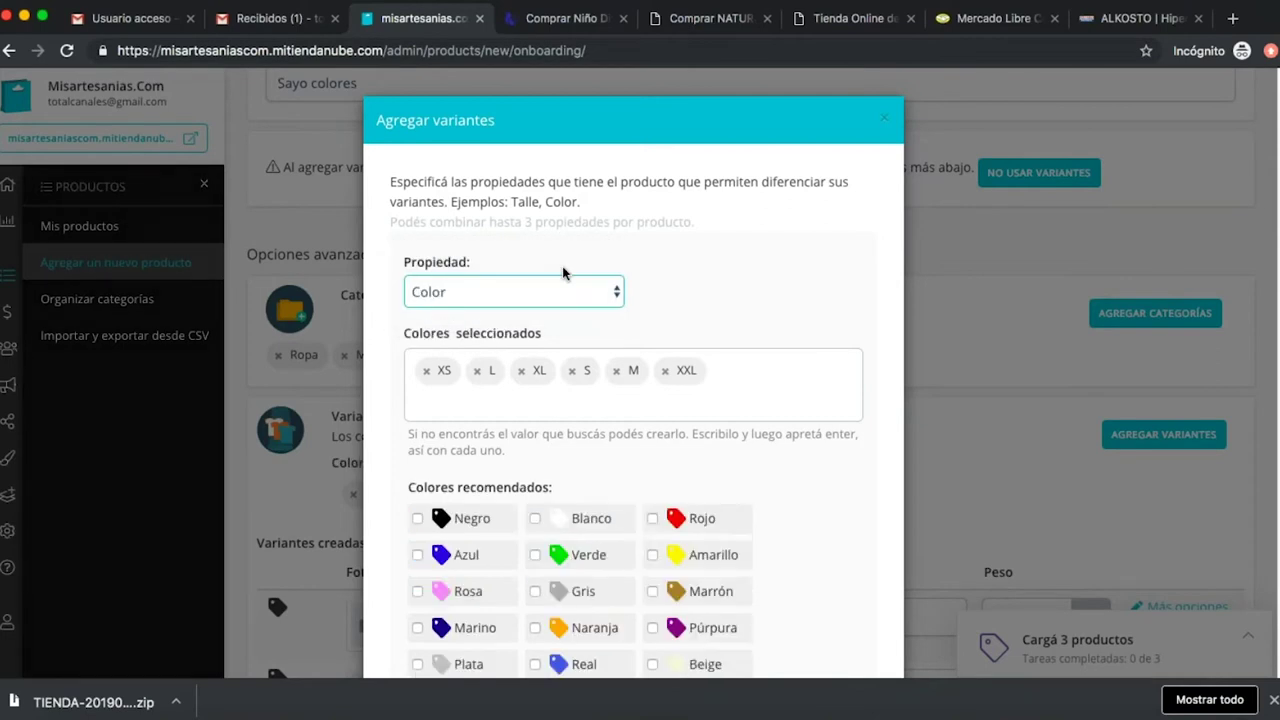
scroll(634, 475, down, 2)
scroll(632, 455, up, 2)
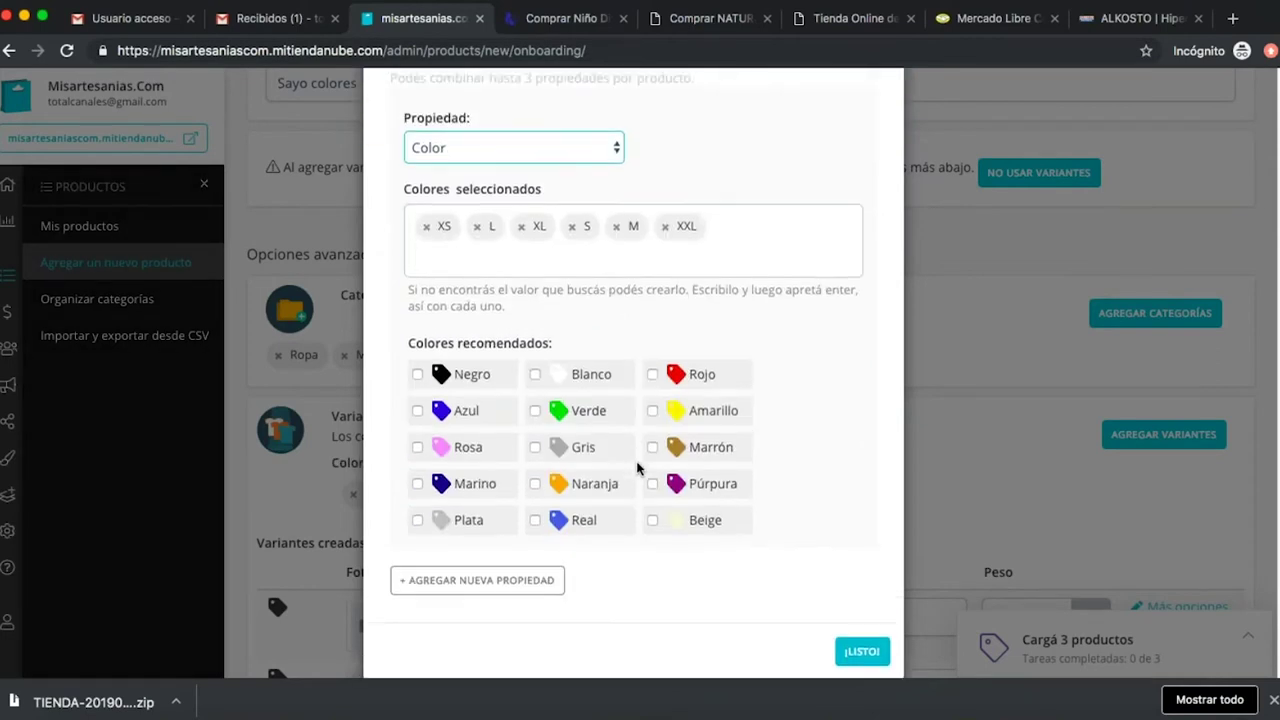
click(571, 293)
click(551, 312)
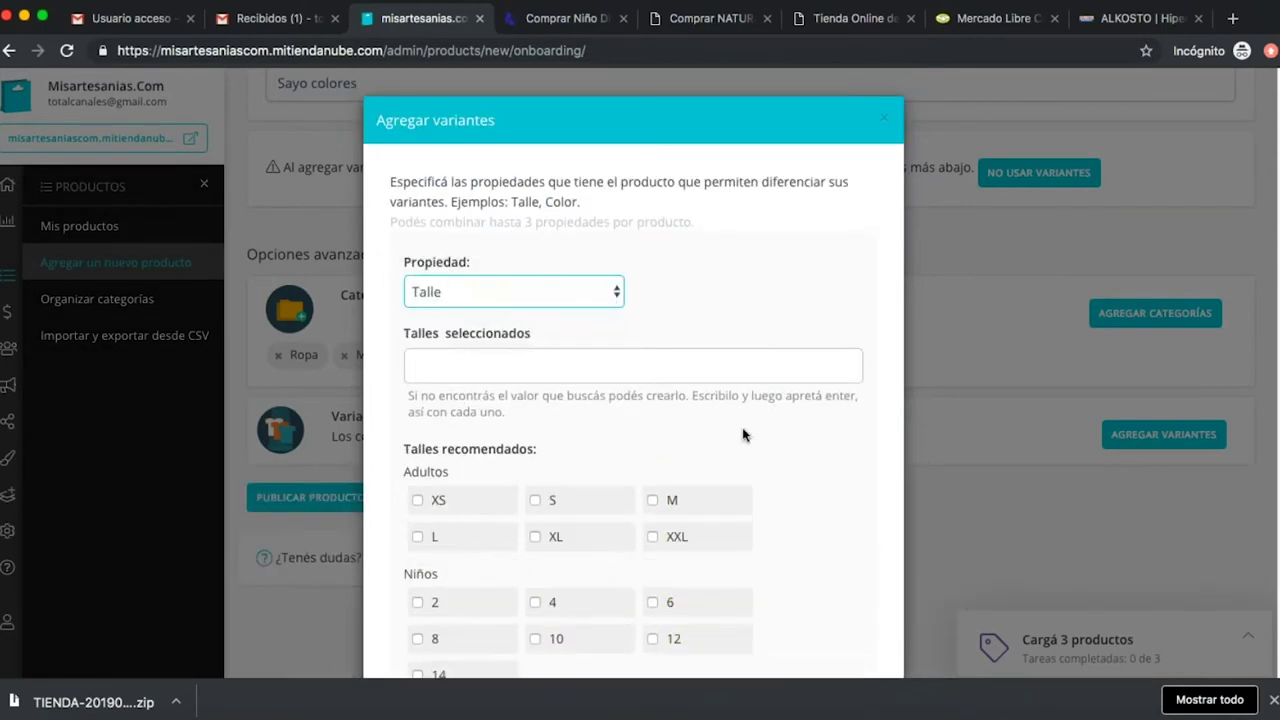
scroll(790, 460, down, 3)
scroll(565, 261, up, 3)
Re-tick sizes XL, S, XS, L, XXL and M, then add a second variant property.
click(437, 502)
click(437, 535)
click(556, 536)
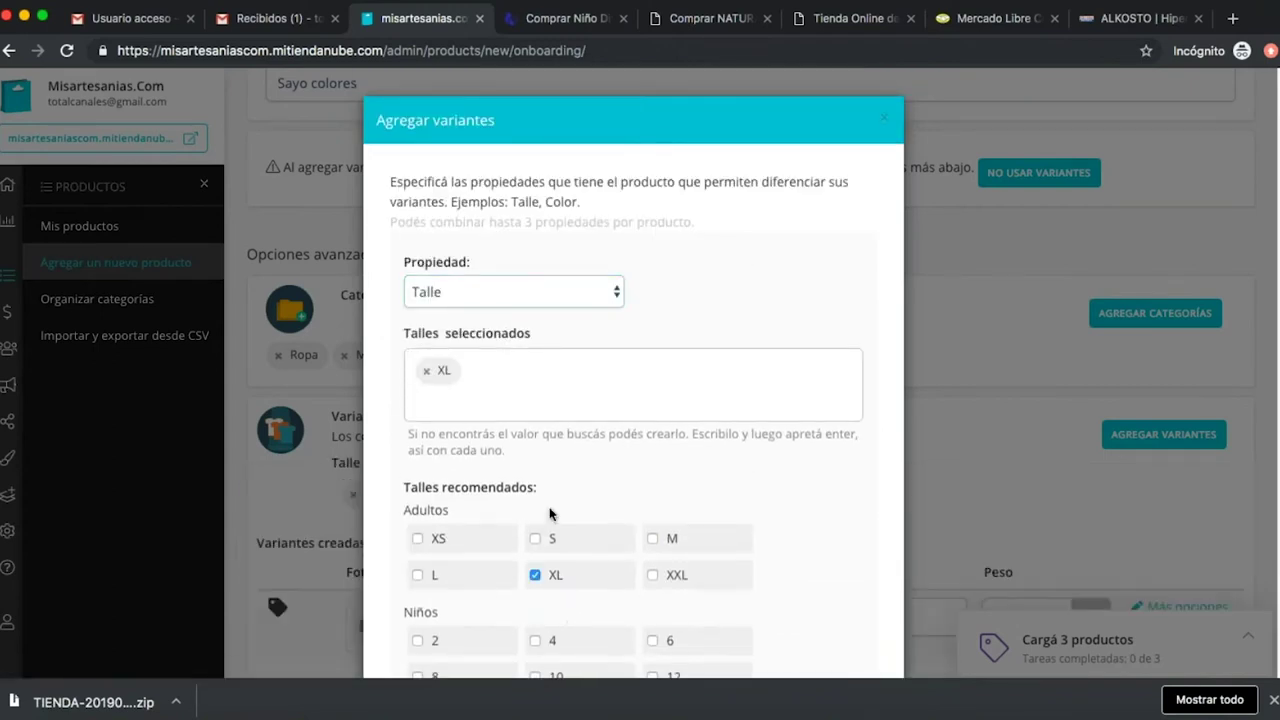
click(547, 545)
click(421, 540)
click(428, 575)
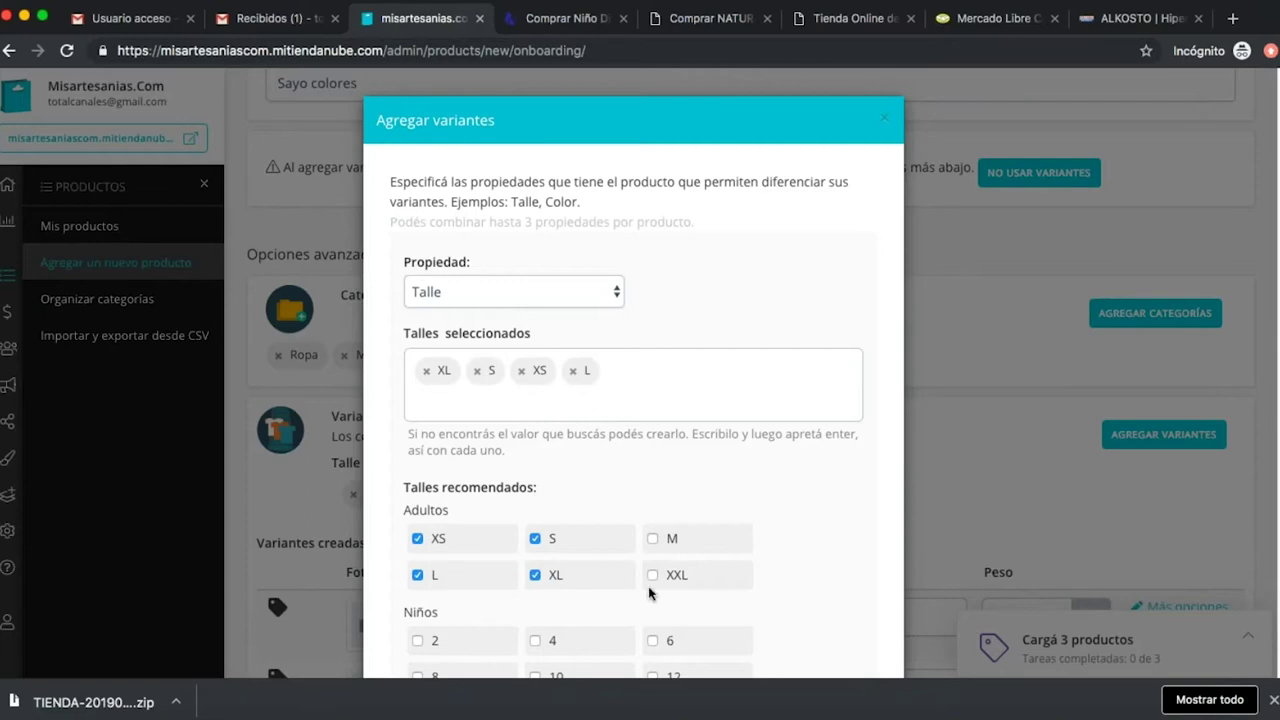
click(678, 577)
click(670, 540)
scroll(806, 520, down, 3)
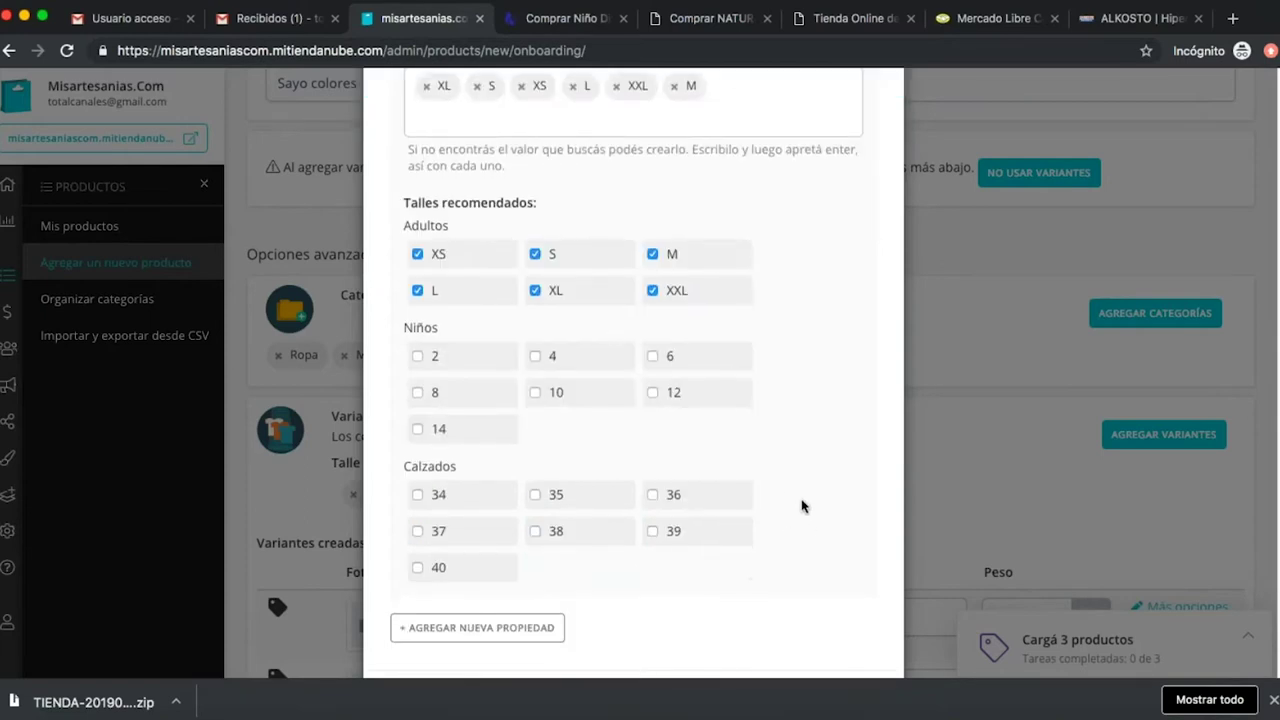
click(500, 627)
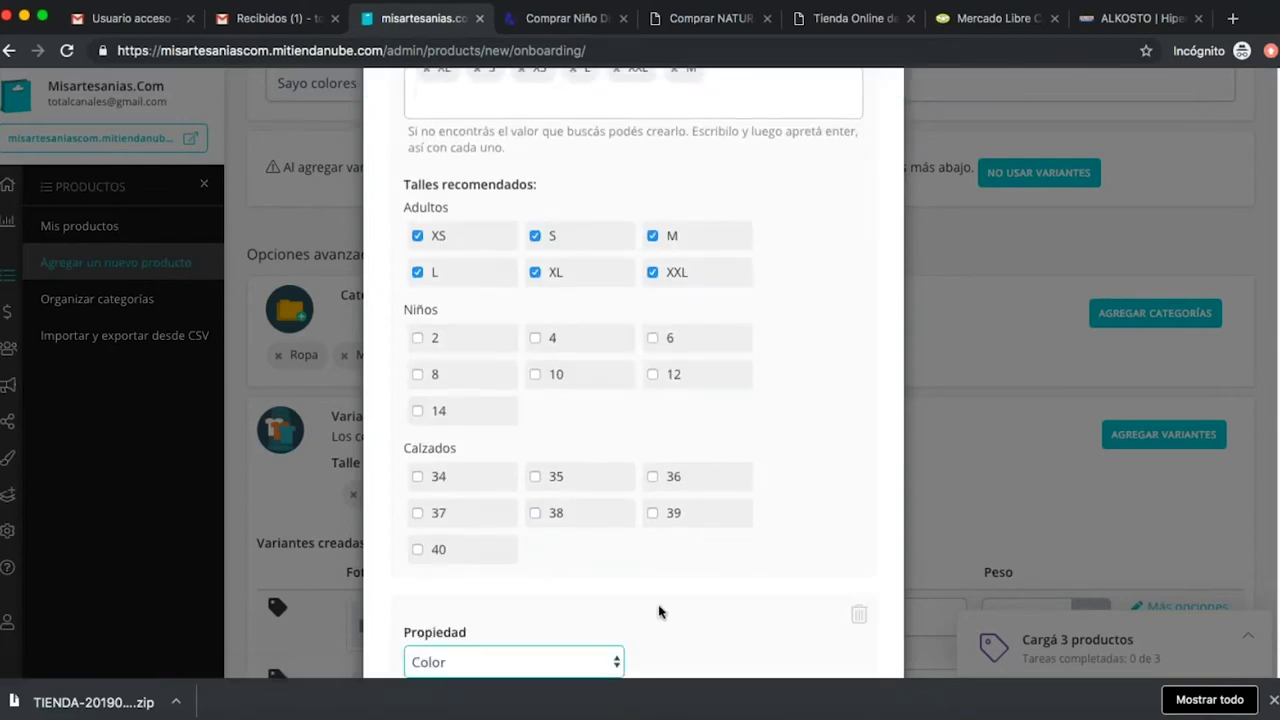
Tick Verde, Azul and Púrpura as colour variants.
scroll(660, 600, down, 3)
scroll(578, 428, down, 2)
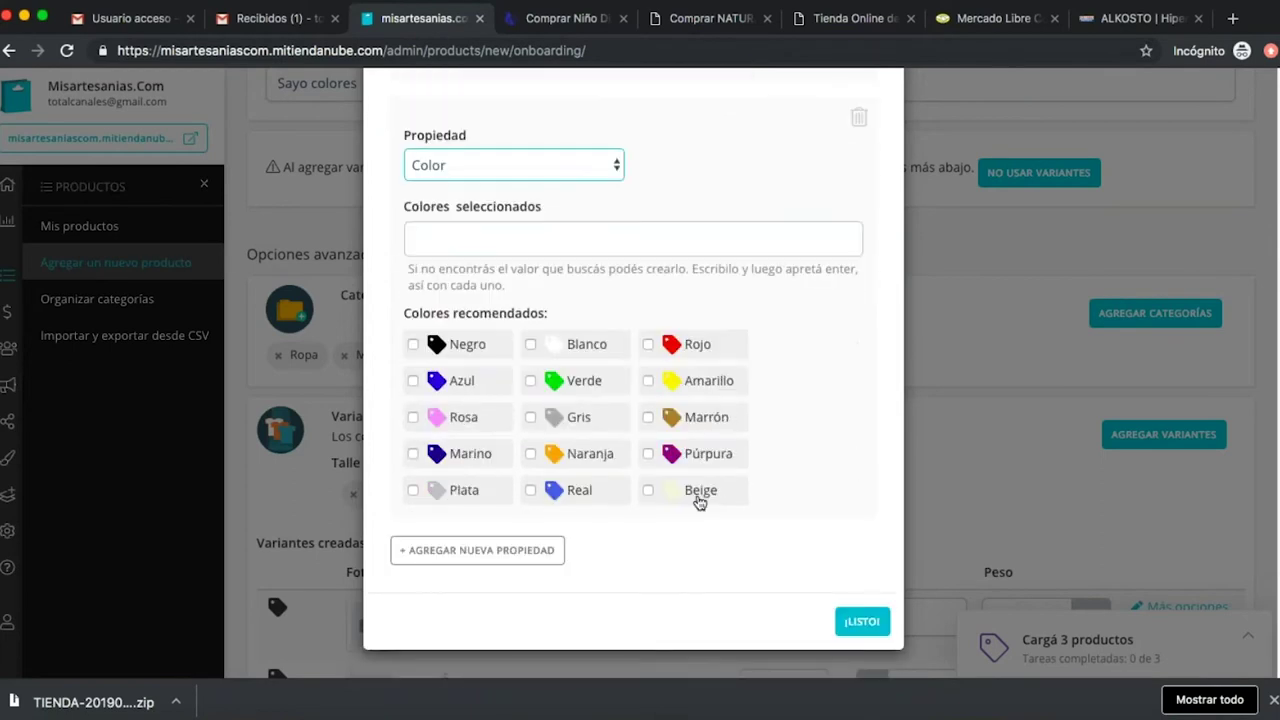
click(530, 381)
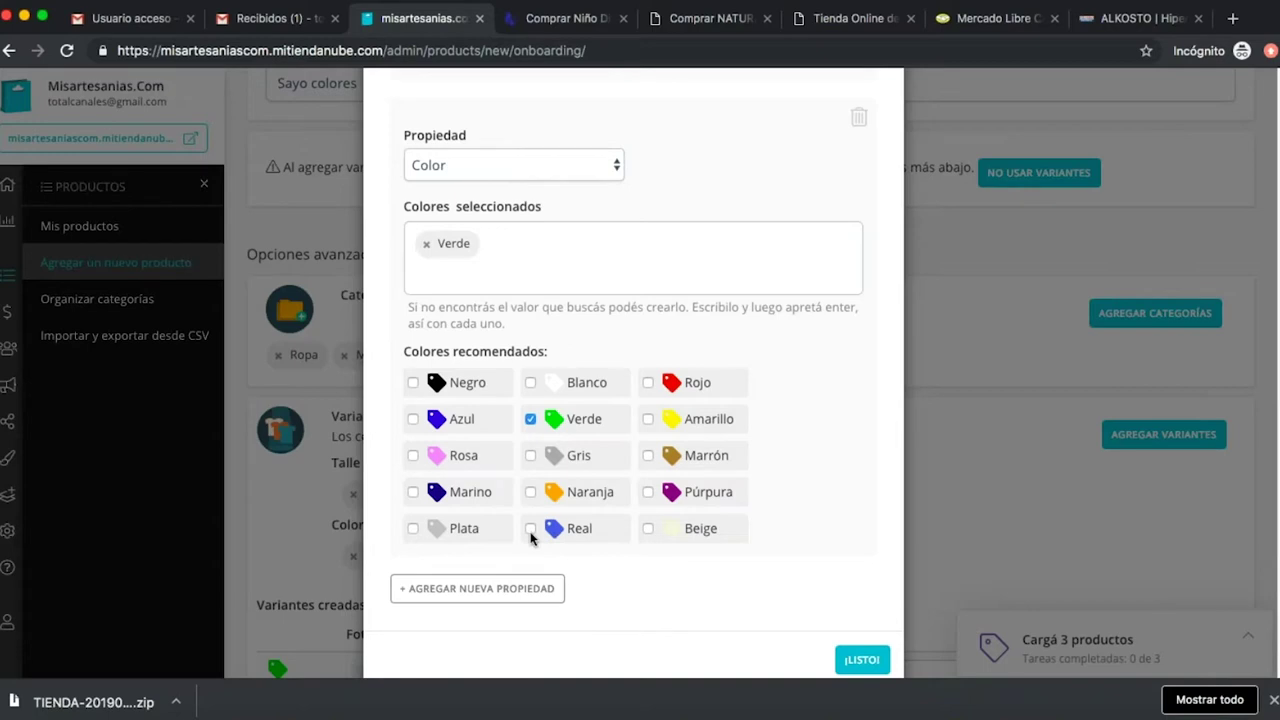
click(413, 419)
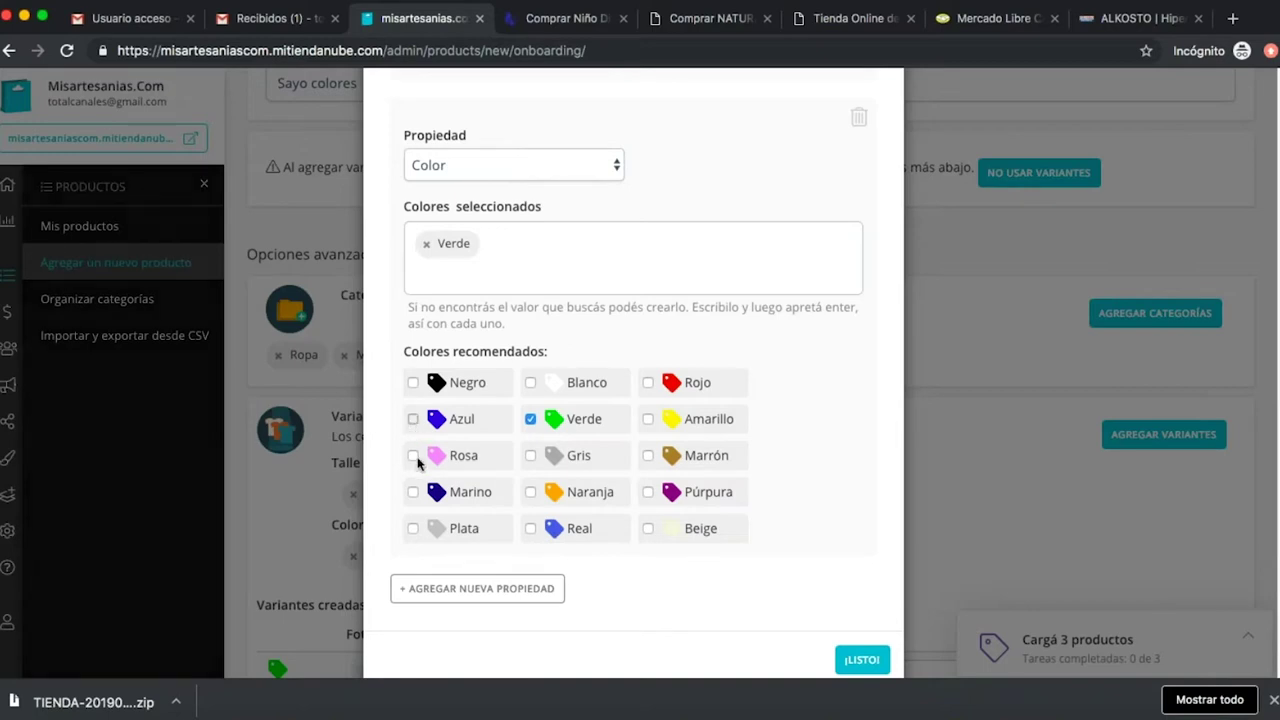
click(648, 491)
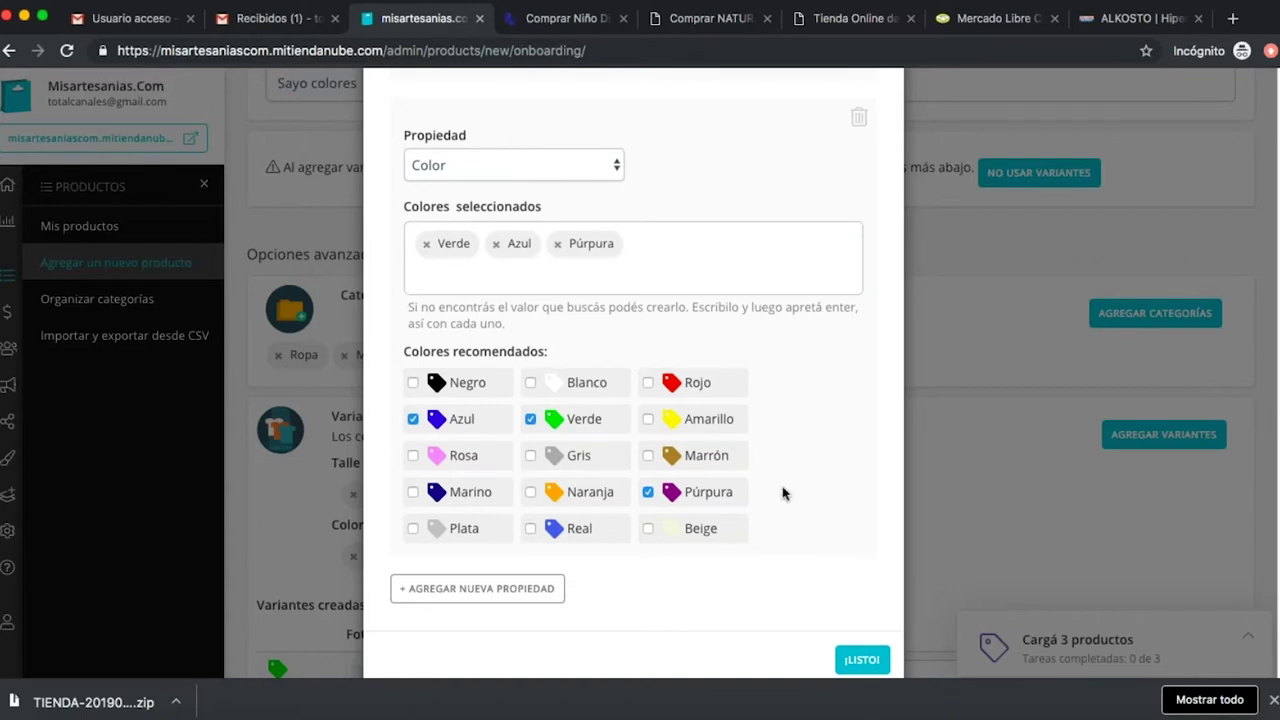
Add a custom colour 'aguamarina' and apply the size and colour variants.
click(665, 245)
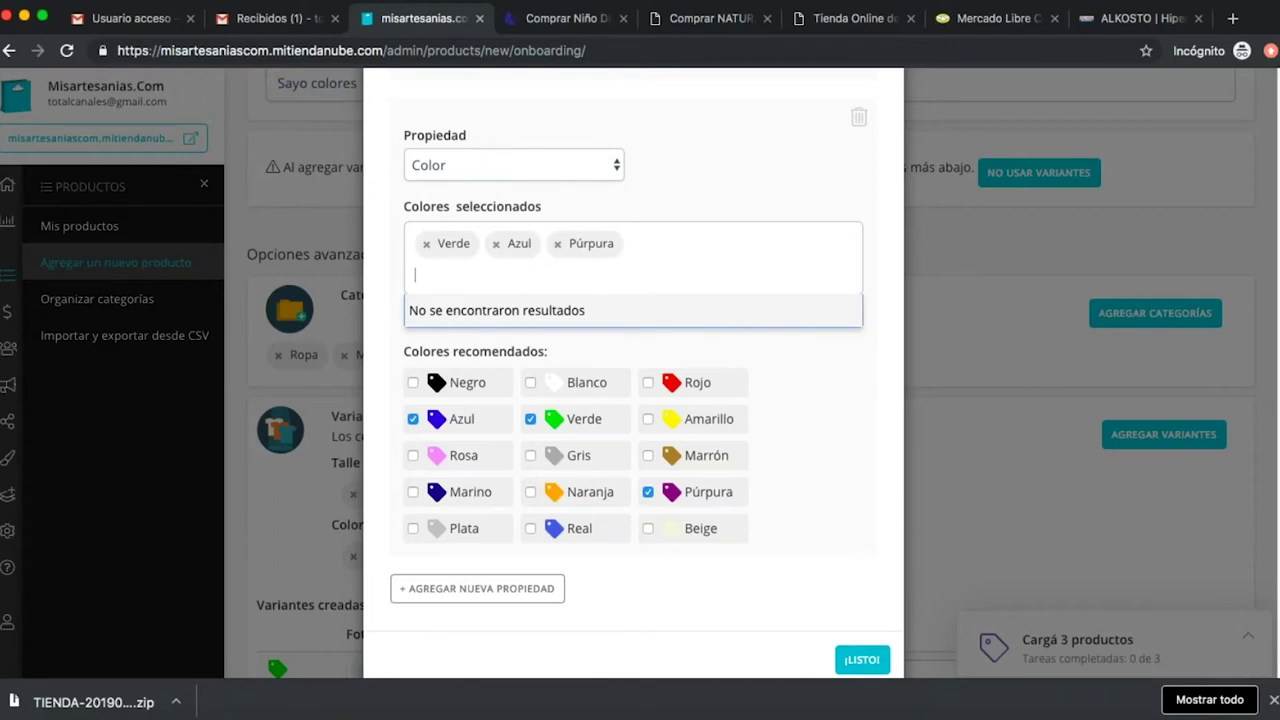
text(a)
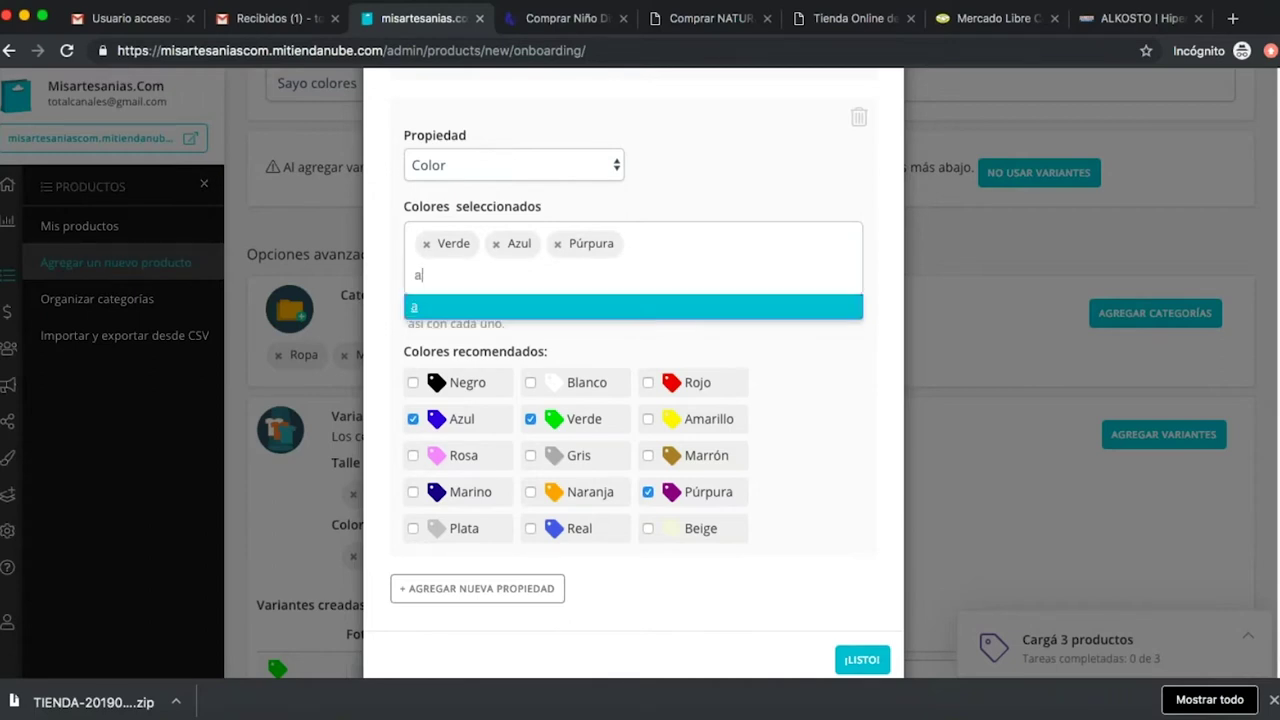
text(guamarina)
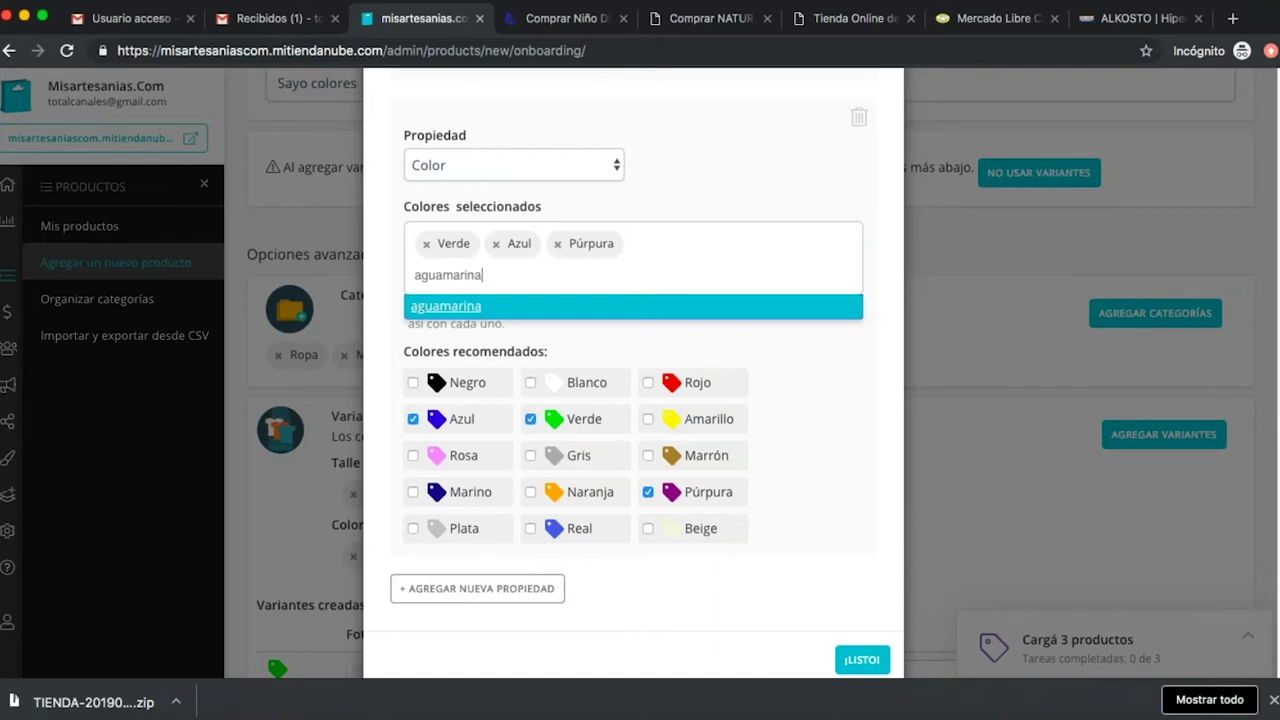
key(Return)
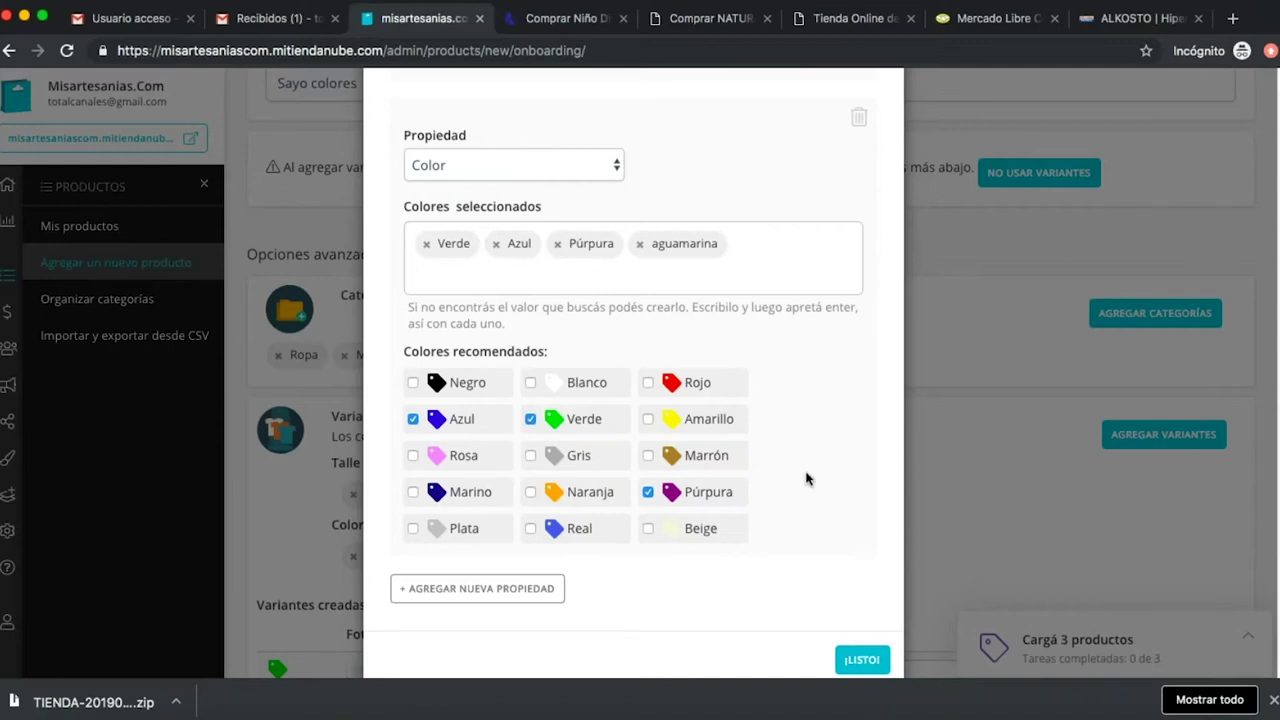
scroll(795, 545, down, 1)
click(862, 637)
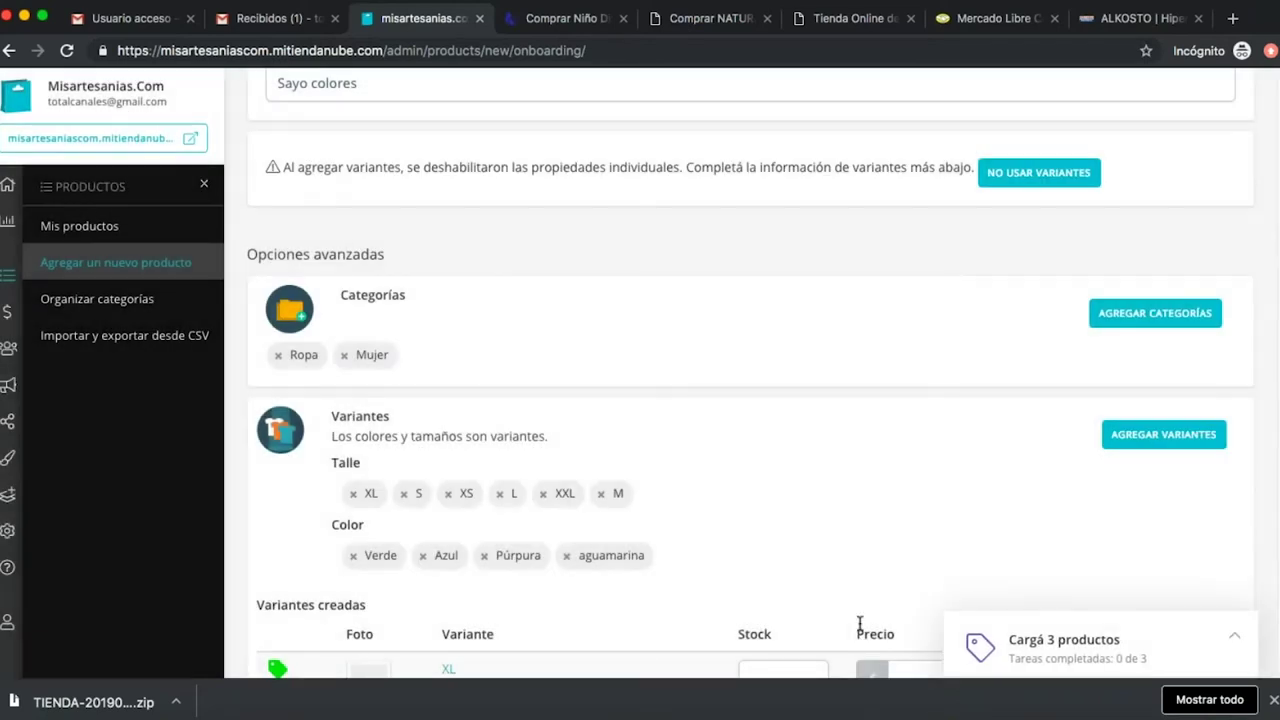
scroll(880, 497, down, 2)
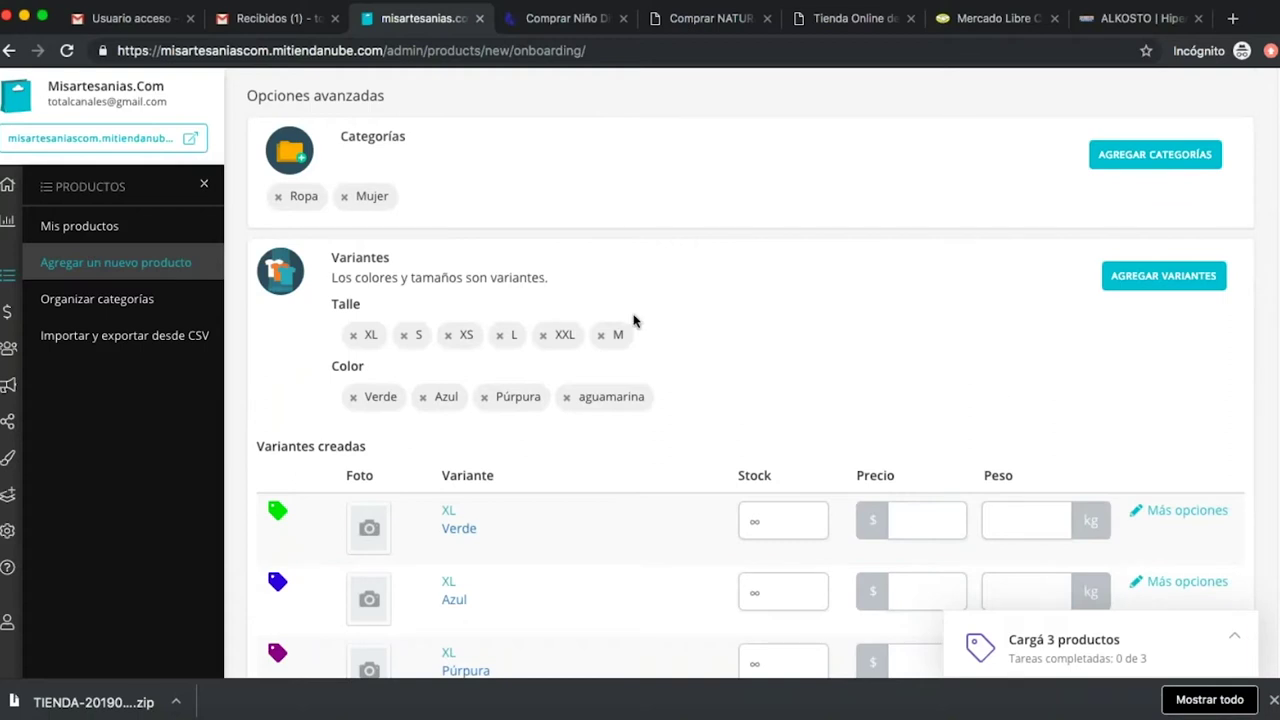
scroll(1180, 485, down, 3)
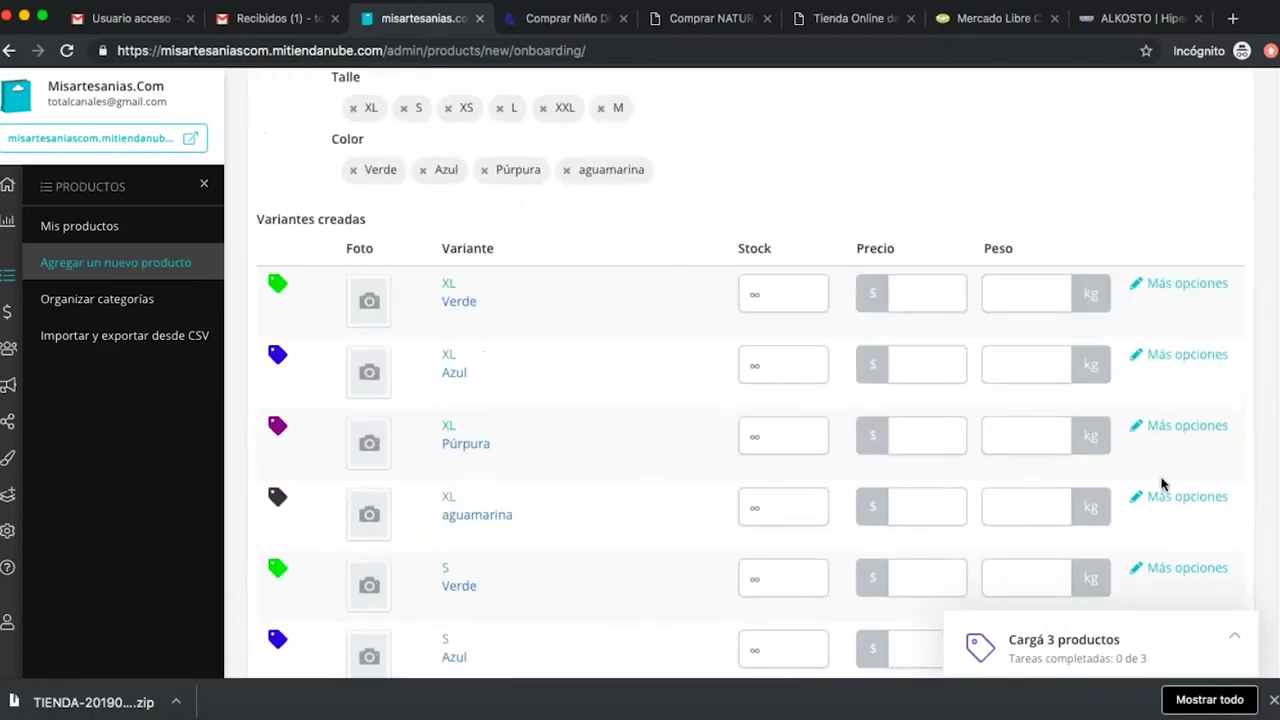
scroll(1163, 486, up, 9)
scroll(630, 338, up, 1)
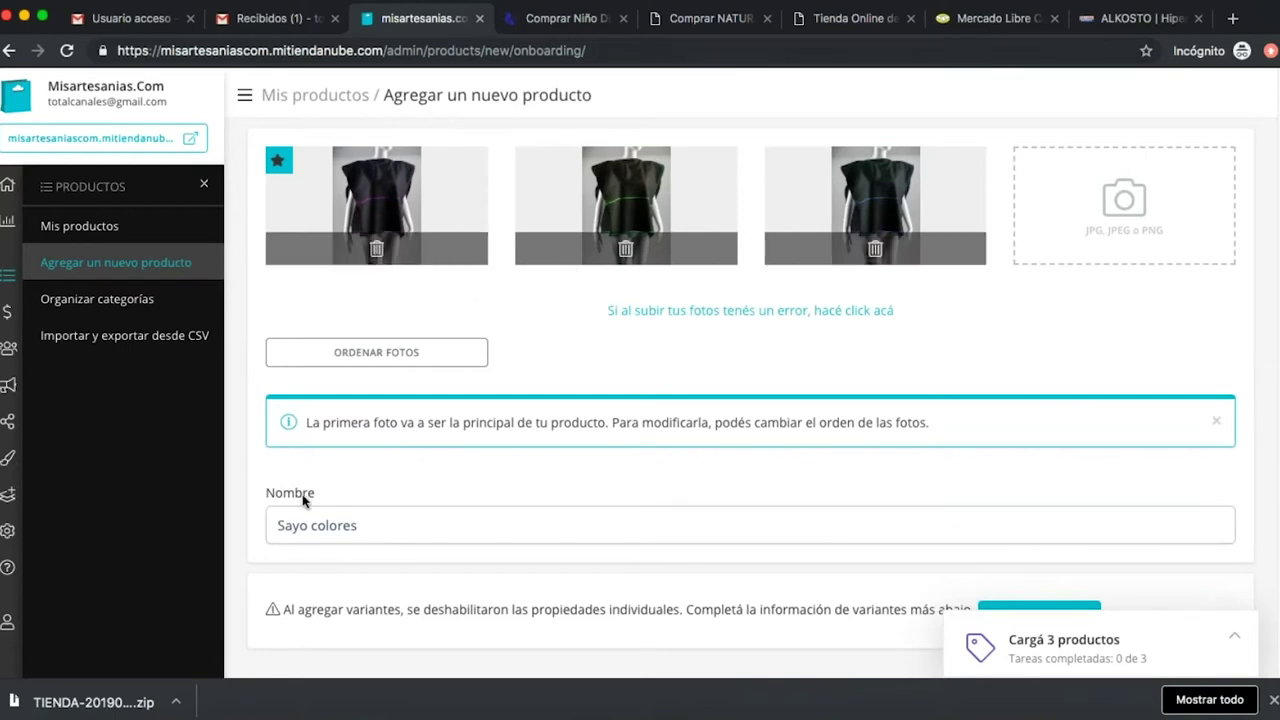
scroll(671, 549, down, 8)
scroll(771, 550, down, 2)
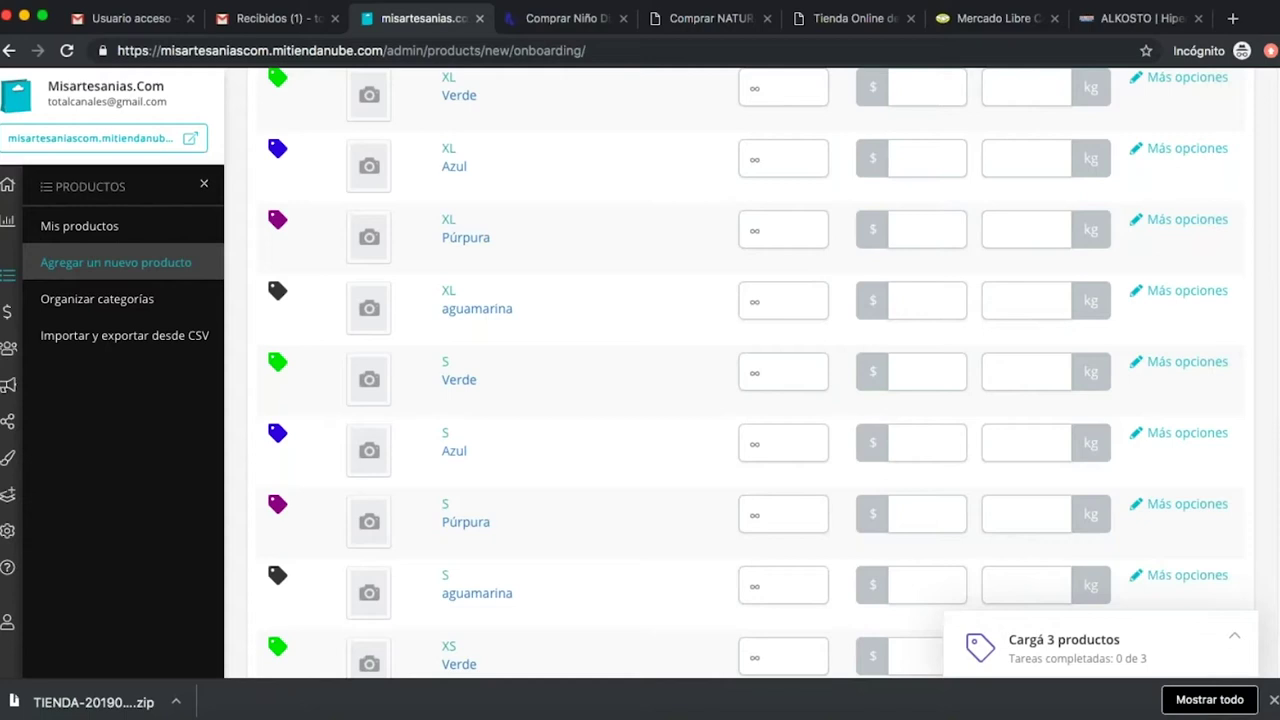
scroll(710, 530, up, 2)
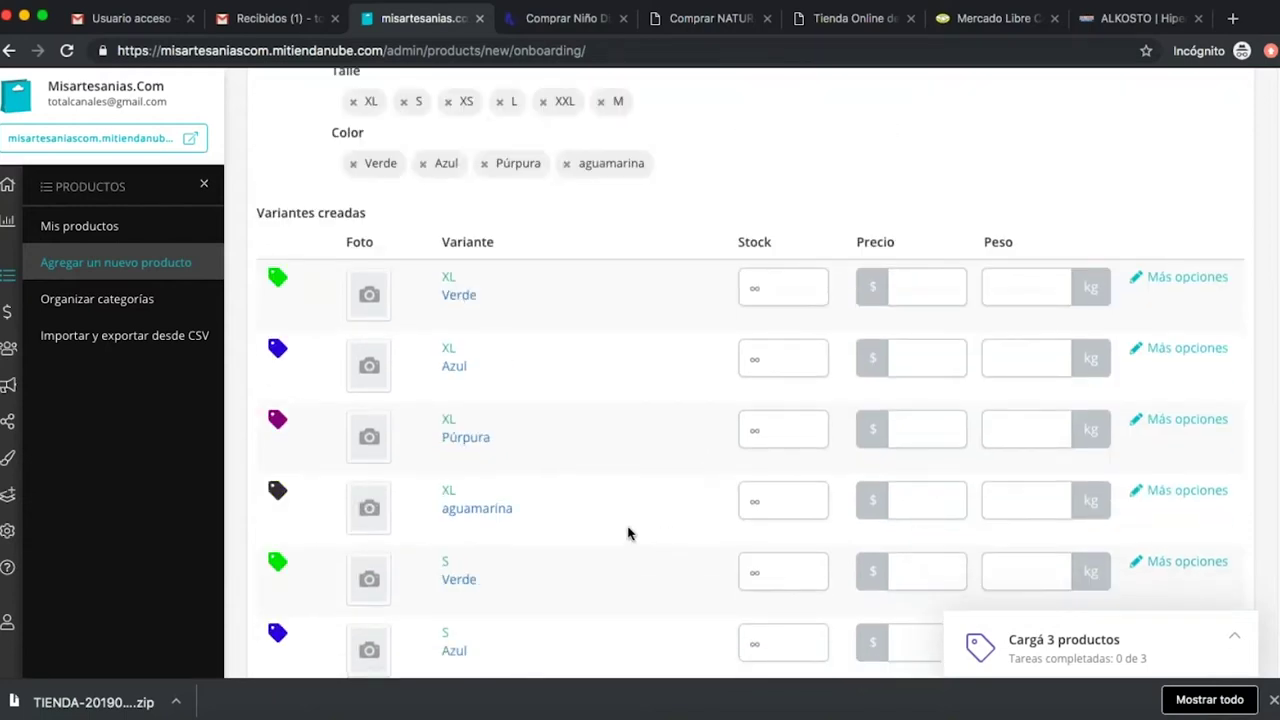
Set XL stock: Verde 3, Azul 2, Púrpura 5, aguamarina 4.
click(790, 290)
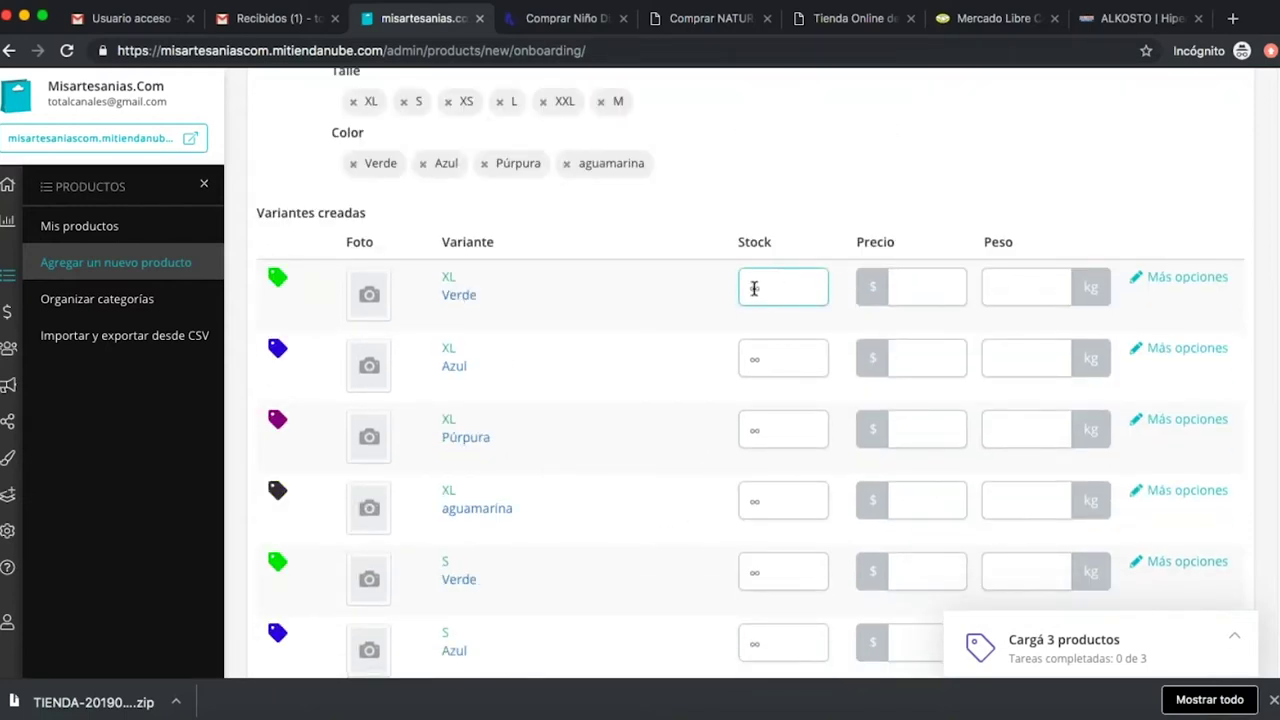
click(294, 320)
click(760, 290)
text(3)
click(765, 357)
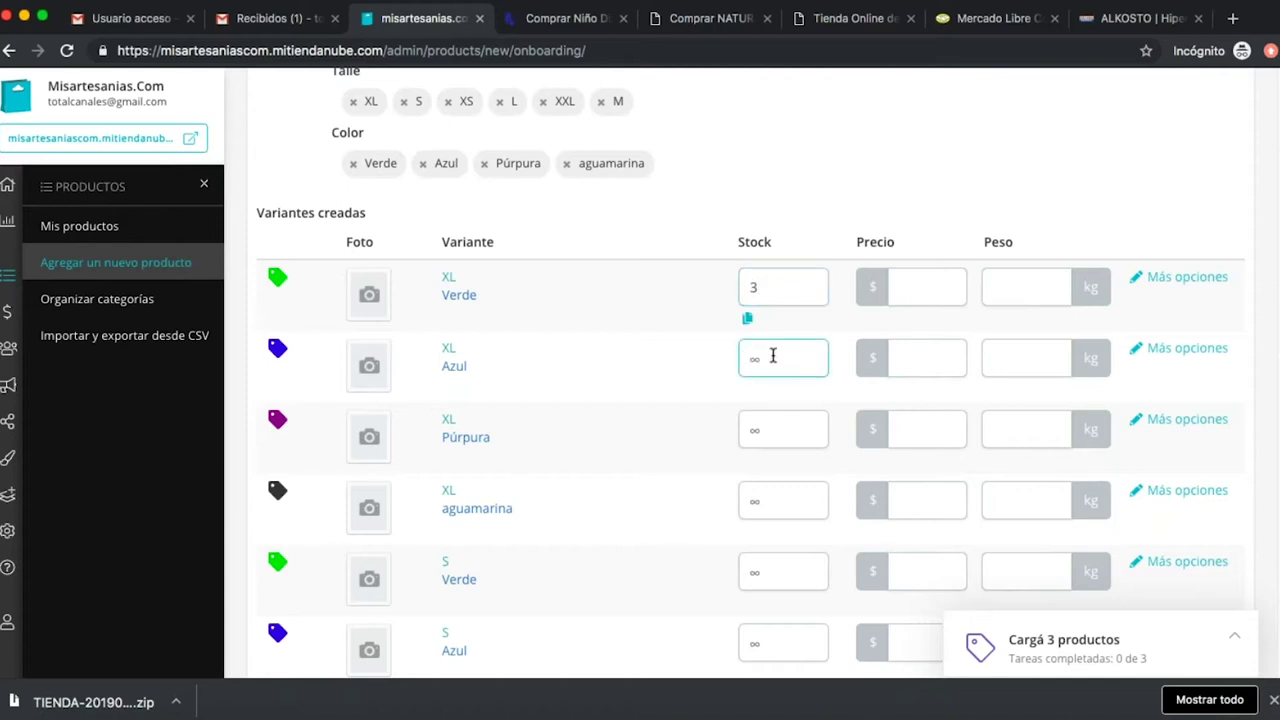
text(2)
click(775, 430)
text(5)
scroll(780, 476, down, 2)
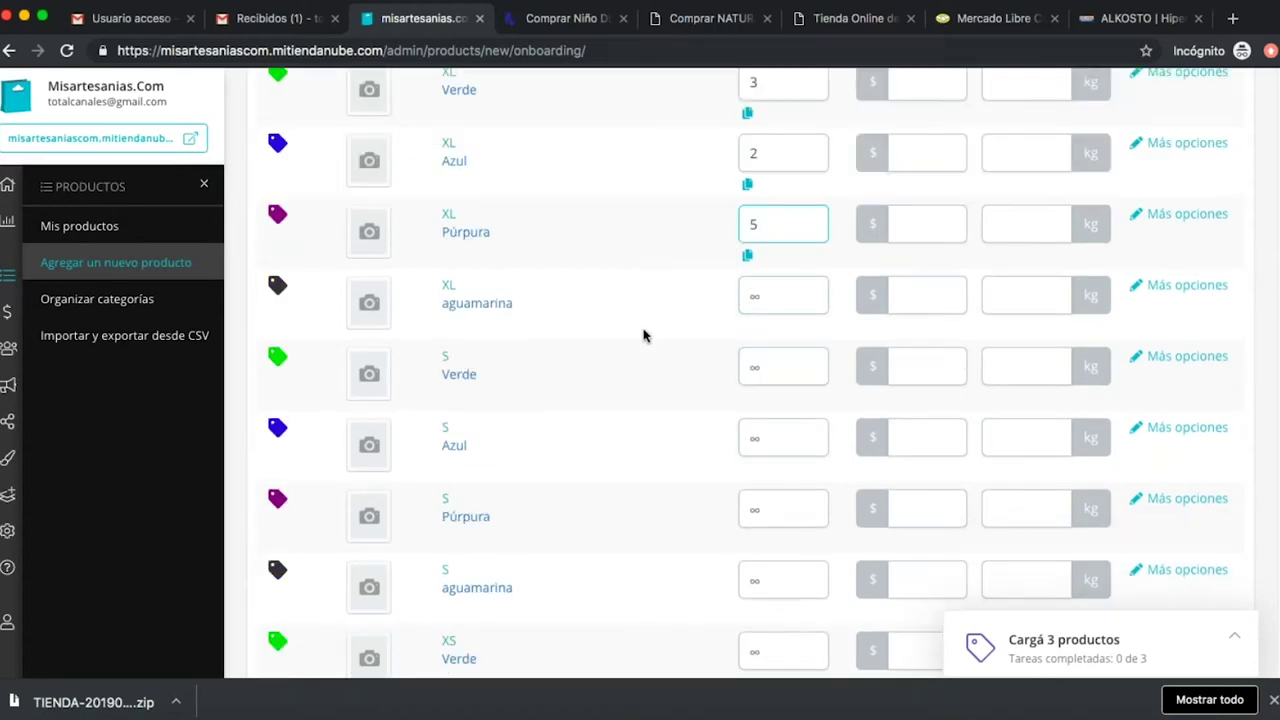
click(789, 293)
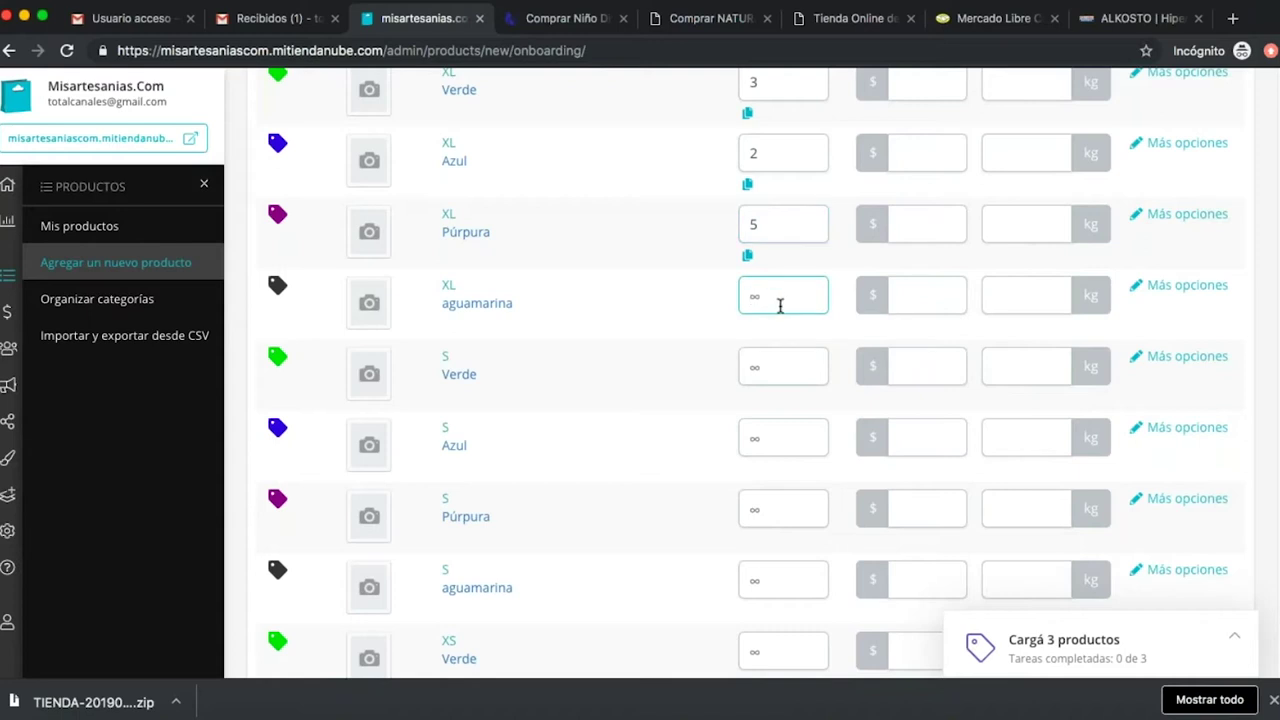
text(4)
Set S stock: Verde 5, Azul 7, Púrpura 4, aguamarina 3.
click(791, 368)
text(5)
click(776, 441)
text(71)
click(752, 520)
click(776, 441)
key(BackSpace)
click(769, 512)
text(4)
scroll(790, 543, down, 2)
click(774, 458)
text(3)
Set XS stock: Verde 6, Azul 7, Púrpura 7, aguamarina 2.
click(780, 517)
text(6)
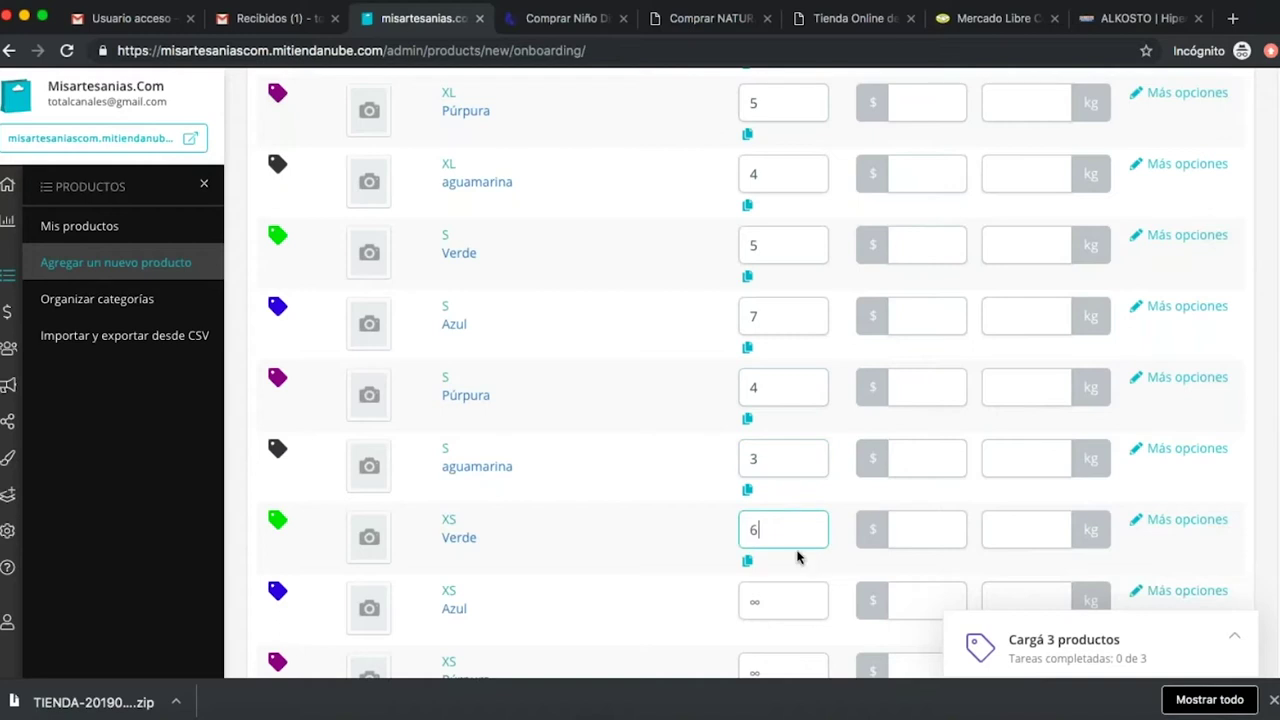
scroll(800, 557, down, 2)
click(767, 457)
text(7)
scroll(774, 497, down, 2)
click(771, 420)
text(7)
click(771, 486)
text(2)
Set L stock: Verde 9, Azul 2, Púrpura 1, aguamarina 5.
scroll(801, 477, down, 4)
click(767, 335)
text(9)
click(765, 385)
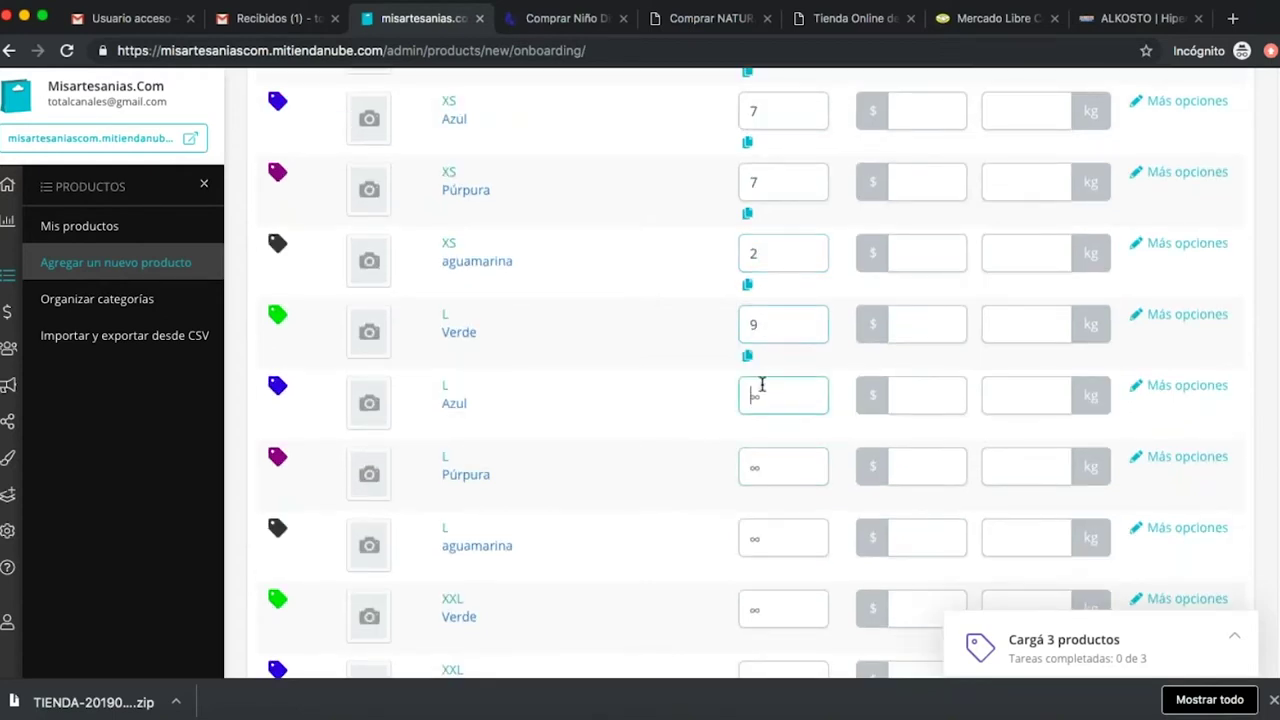
text(2)
click(780, 462)
text(1)
click(775, 535)
text(5)
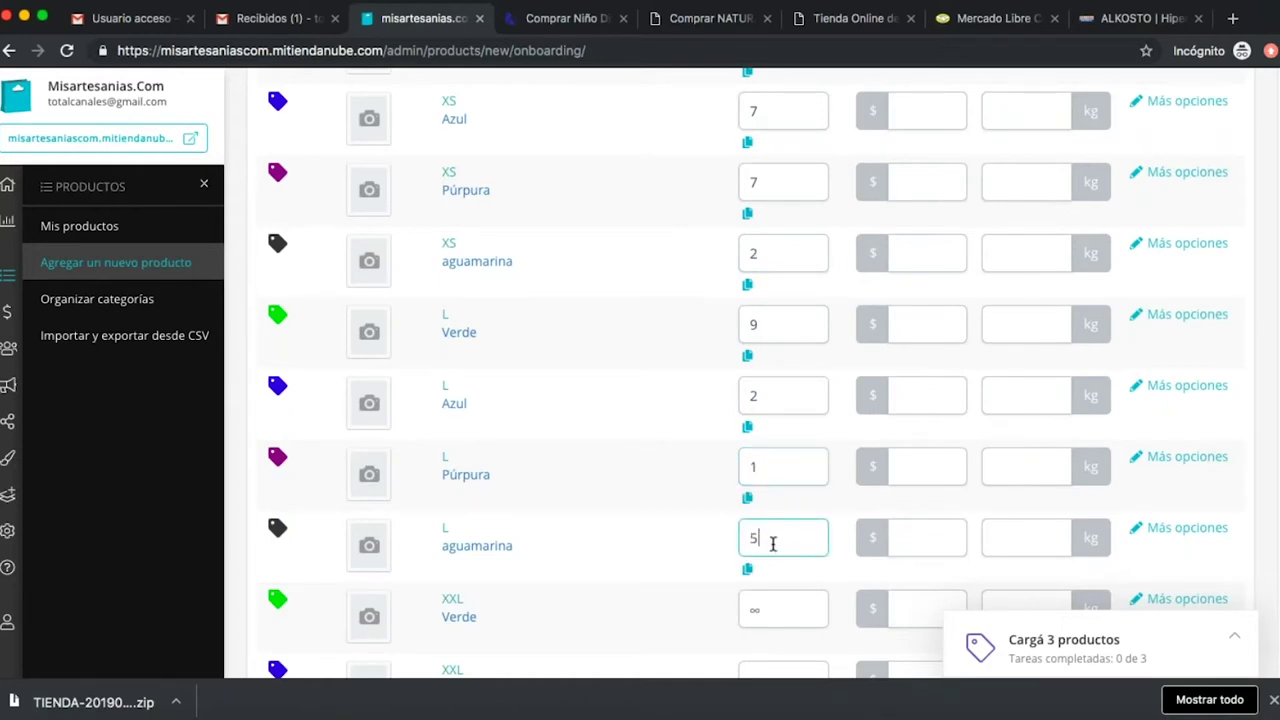
Set XXL stock: Azul 4, Verde 2, Púrpura 5.
scroll(774, 520, down, 5)
click(771, 385)
text(4)
click(768, 324)
text(2)
click(790, 455)
text(5)
click(782, 532)
Set M stock: Verde 5, Azul 4, aguamarina 6.
scroll(782, 540, down, 2)
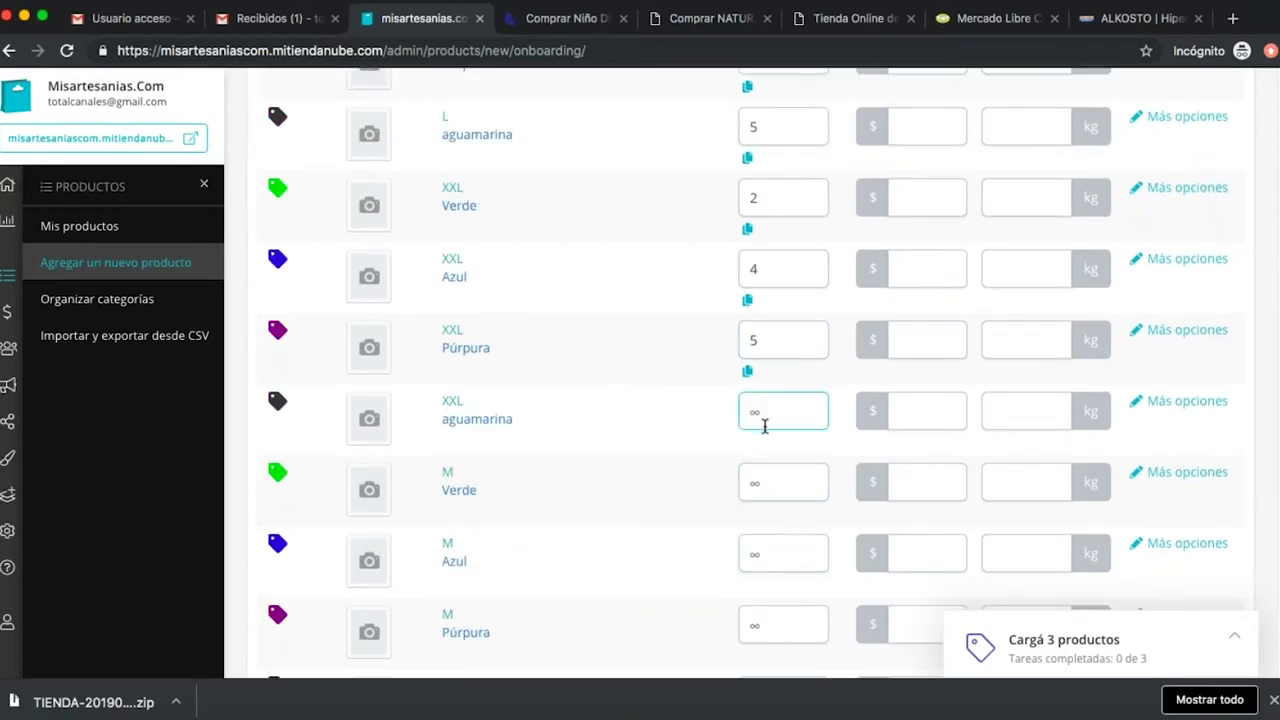
click(778, 485)
text(5)
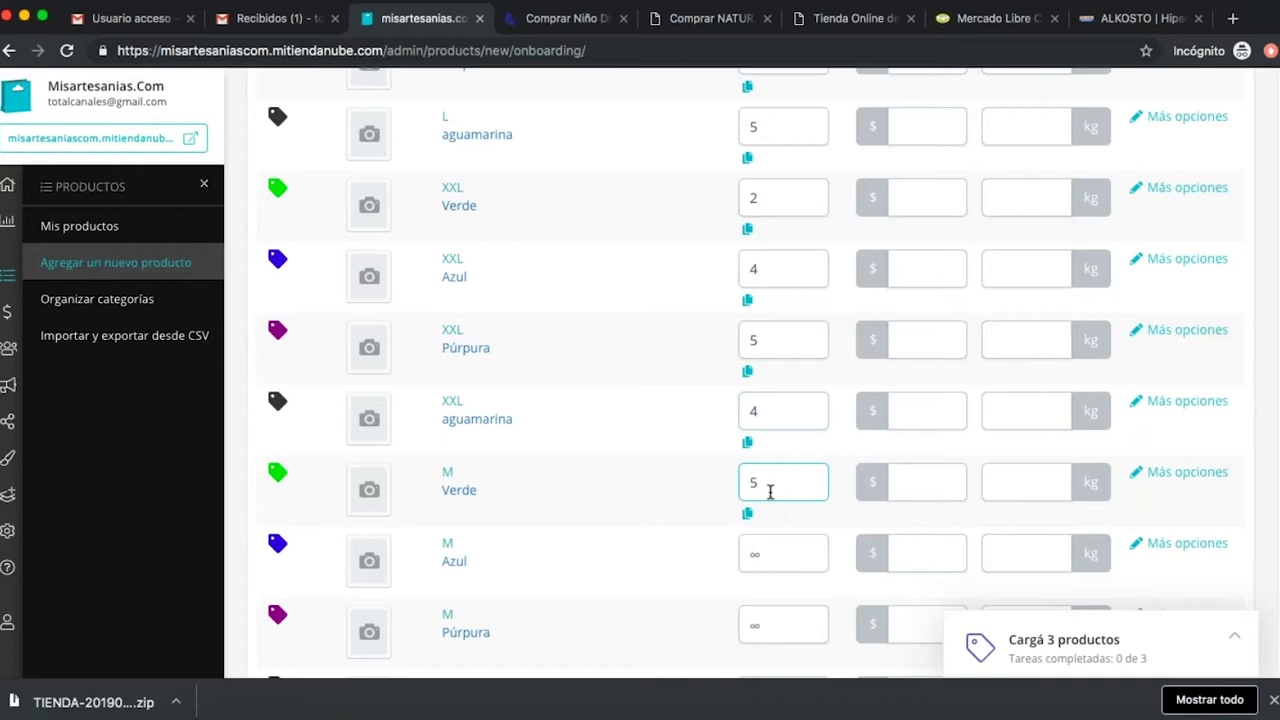
click(772, 554)
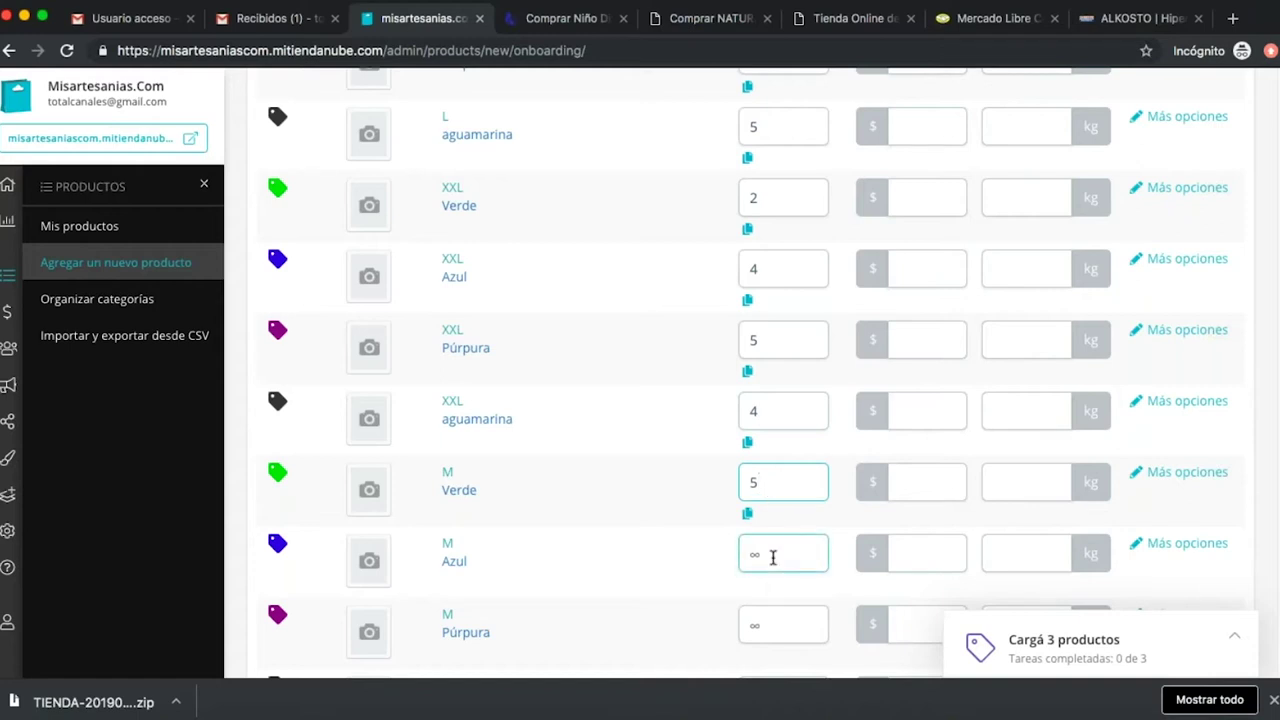
text(4)
click(774, 613)
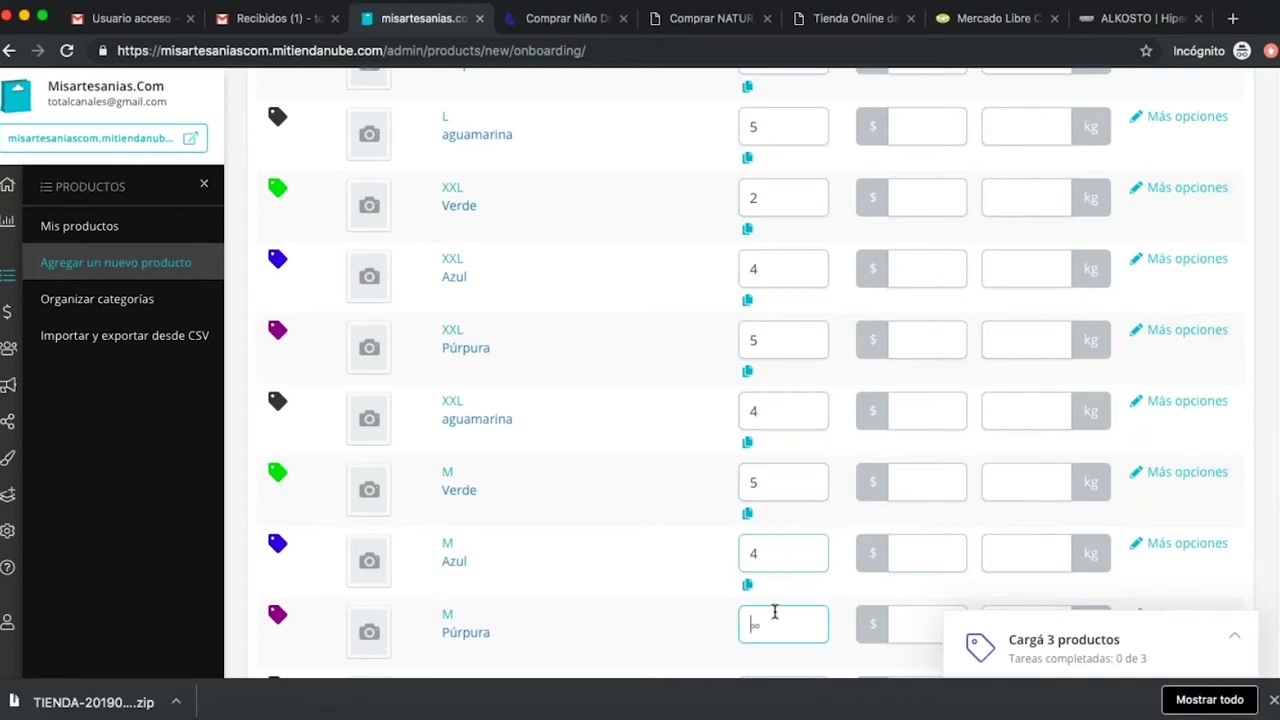
scroll(774, 611, down, 3)
click(776, 389)
text(6)
scroll(843, 405, up, 10)
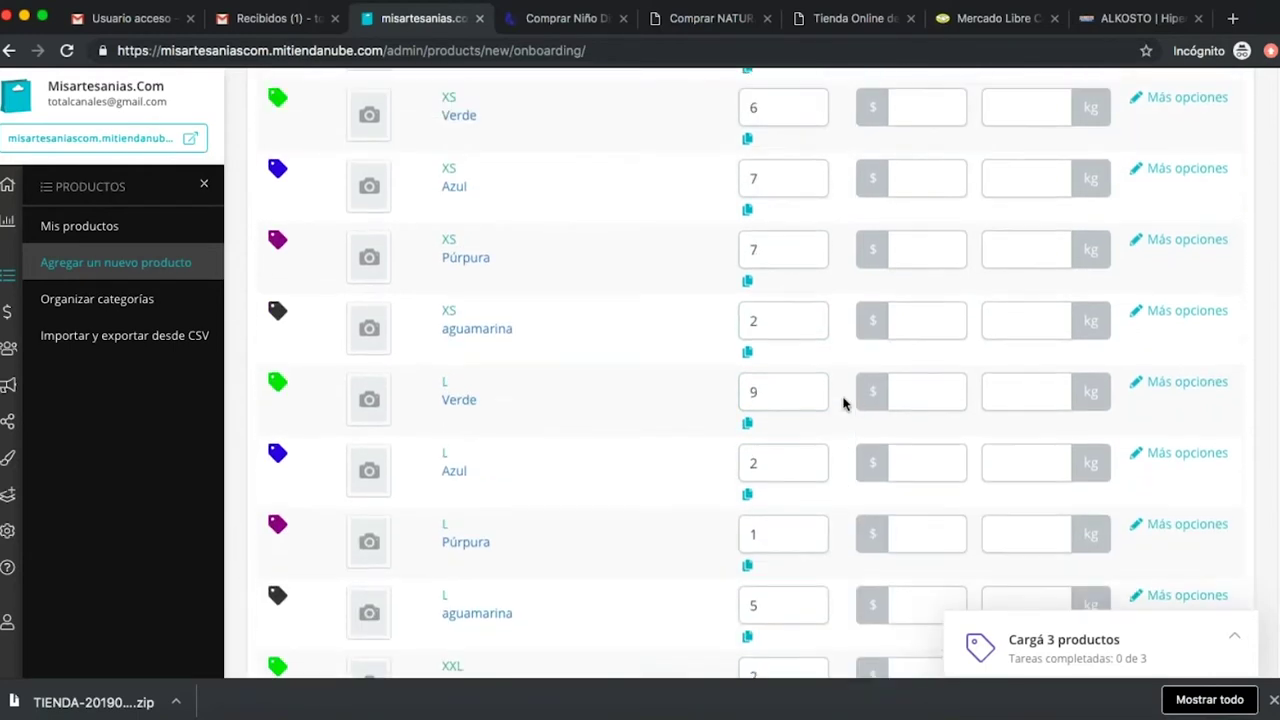
scroll(897, 439, down, 3)
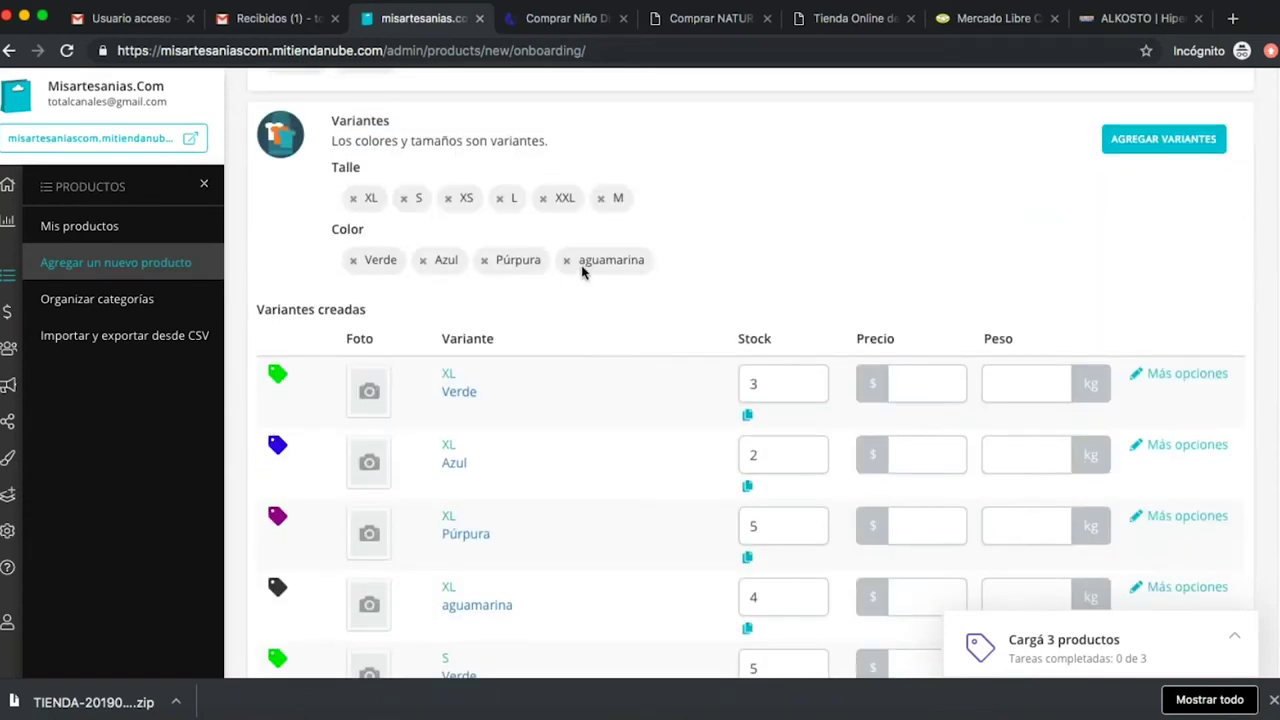
Enter a price of 100000 for the XL Verde variant.
click(908, 374)
text(100000)
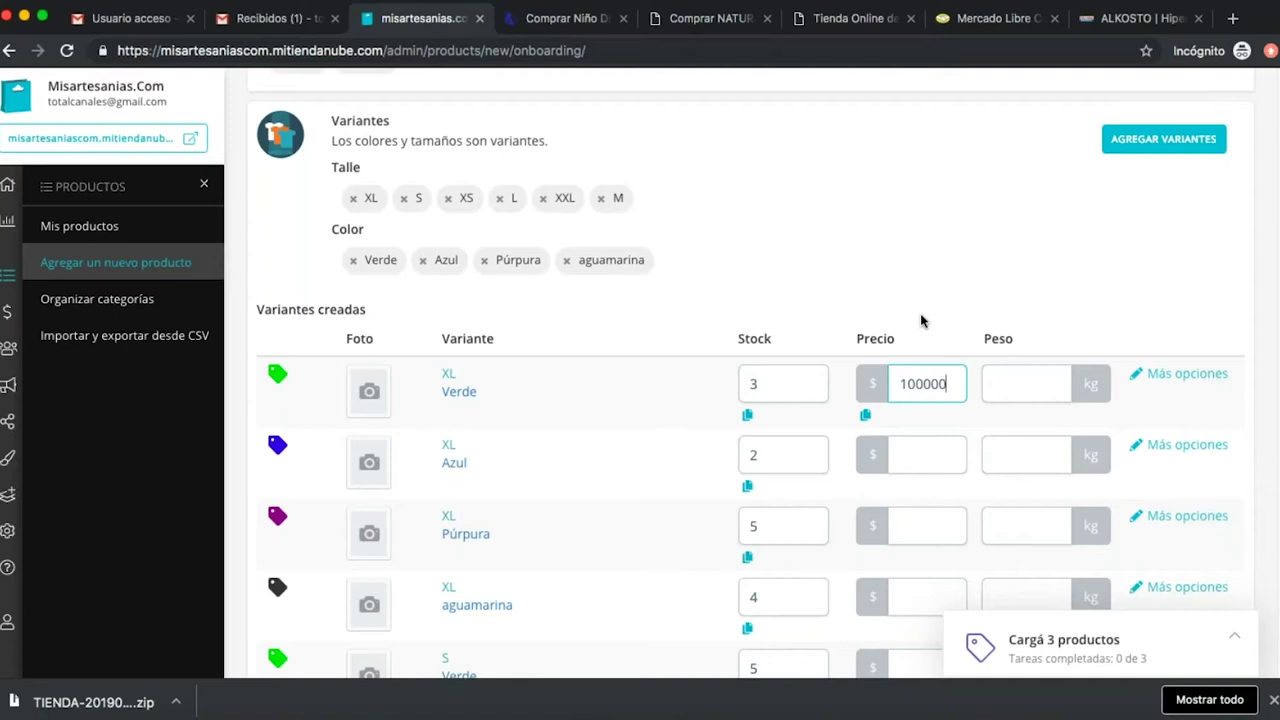
Copy the 100000 price from XL Verde and paste it into the remaining XL and all S variants.
double_click(938, 383)
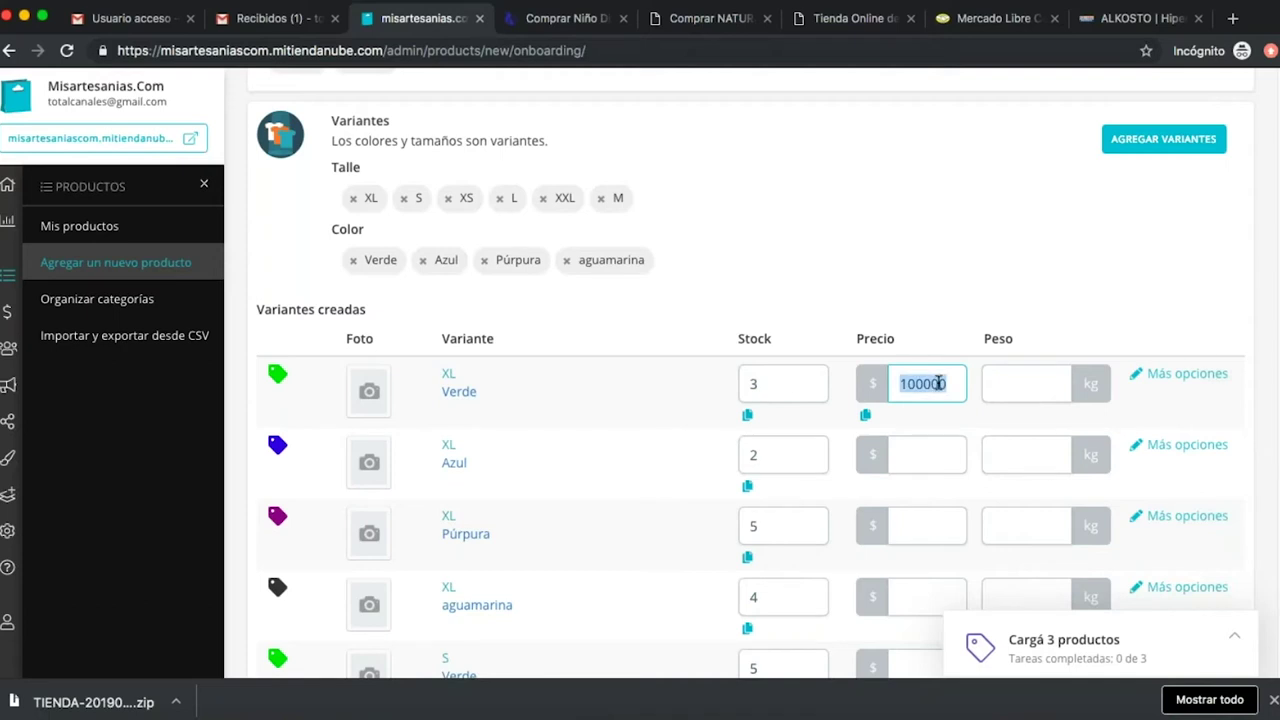
key(ctrl+c)
click(932, 450)
key(ctrl+v)
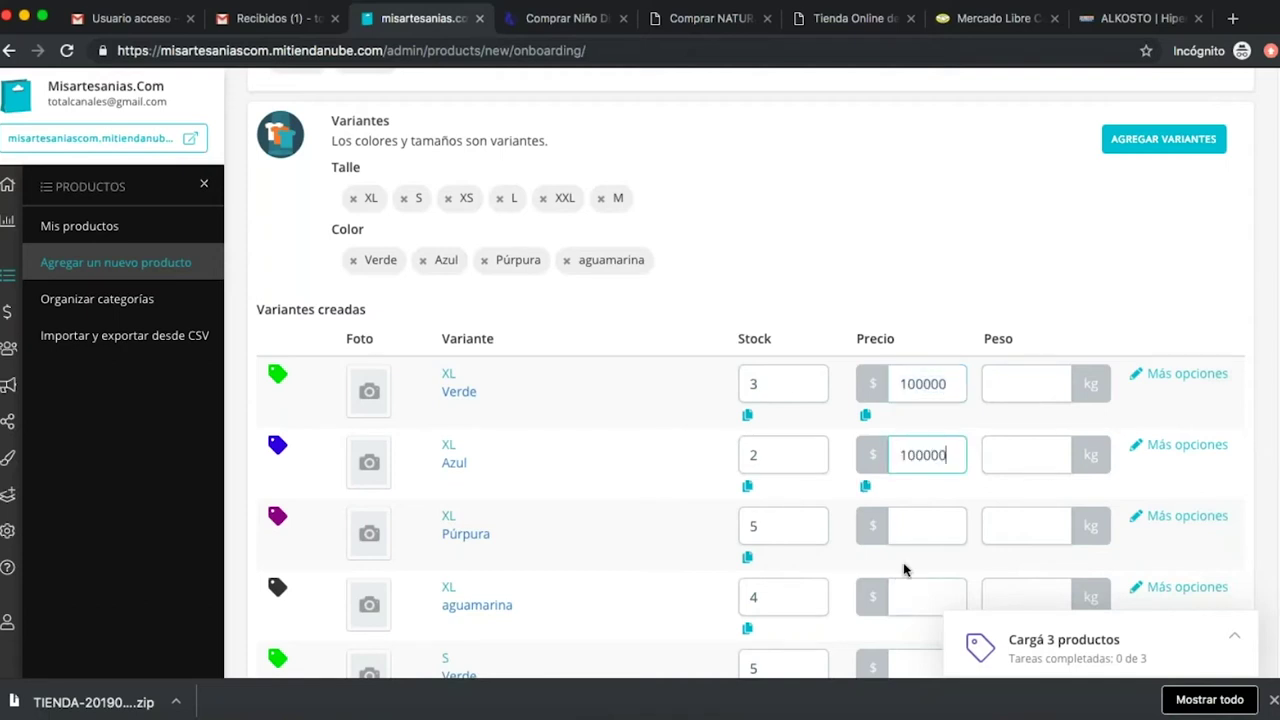
scroll(917, 430, down, 3)
click(924, 402)
key(ctrl+v)
click(920, 465)
key(ctrl+v)
scroll(920, 490, down, 1)
click(903, 462)
key(ctrl+v)
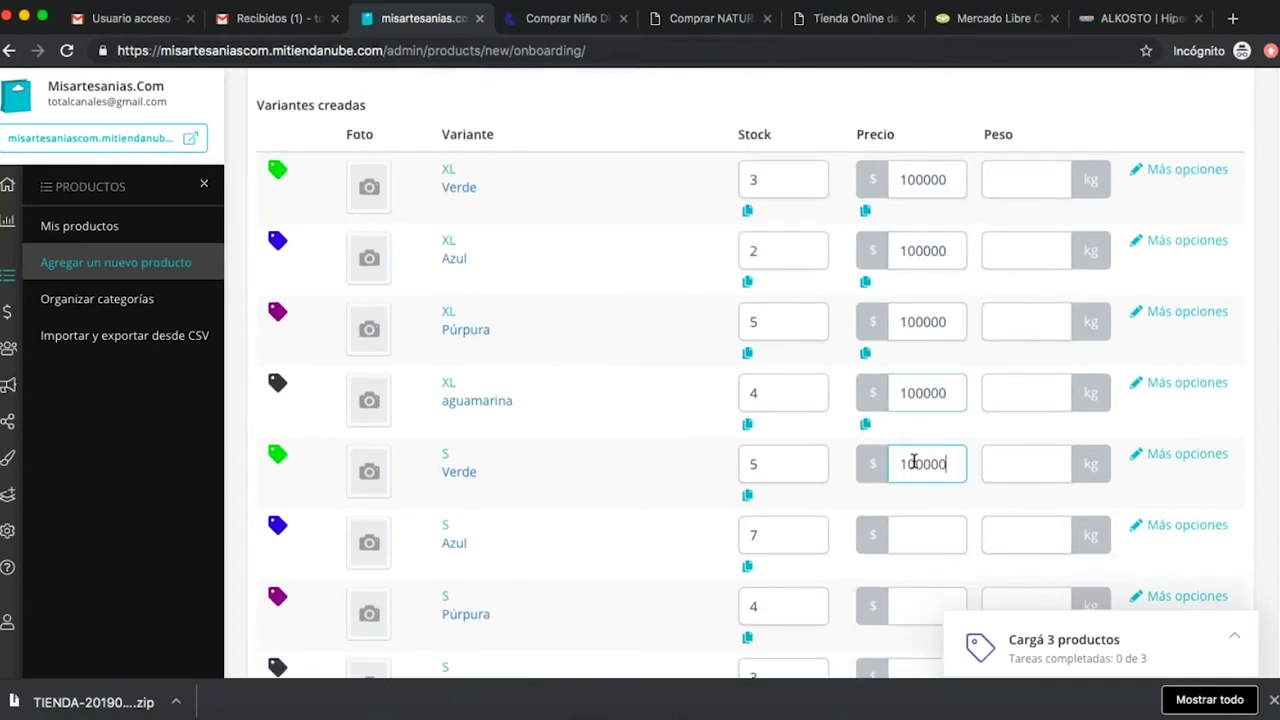
scroll(910, 462, down, 1)
click(915, 465)
key(ctrl+v)
click(920, 535)
key(ctrl+v)
scroll(920, 530, down, 4)
click(908, 323)
key(ctrl+v)
Set the price of all XS and L variants to 100000.
click(935, 396)
key(ctrl+v)
click(923, 463)
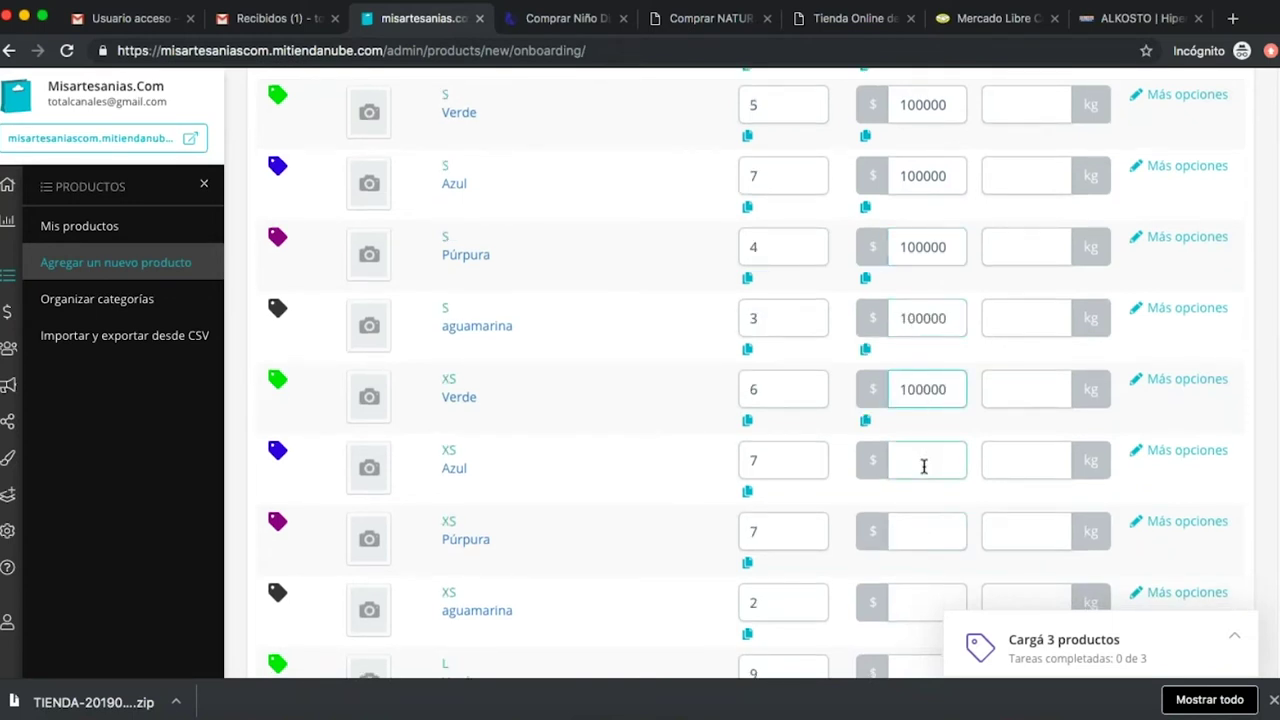
key(ctrl+v)
click(929, 530)
key(ctrl+v)
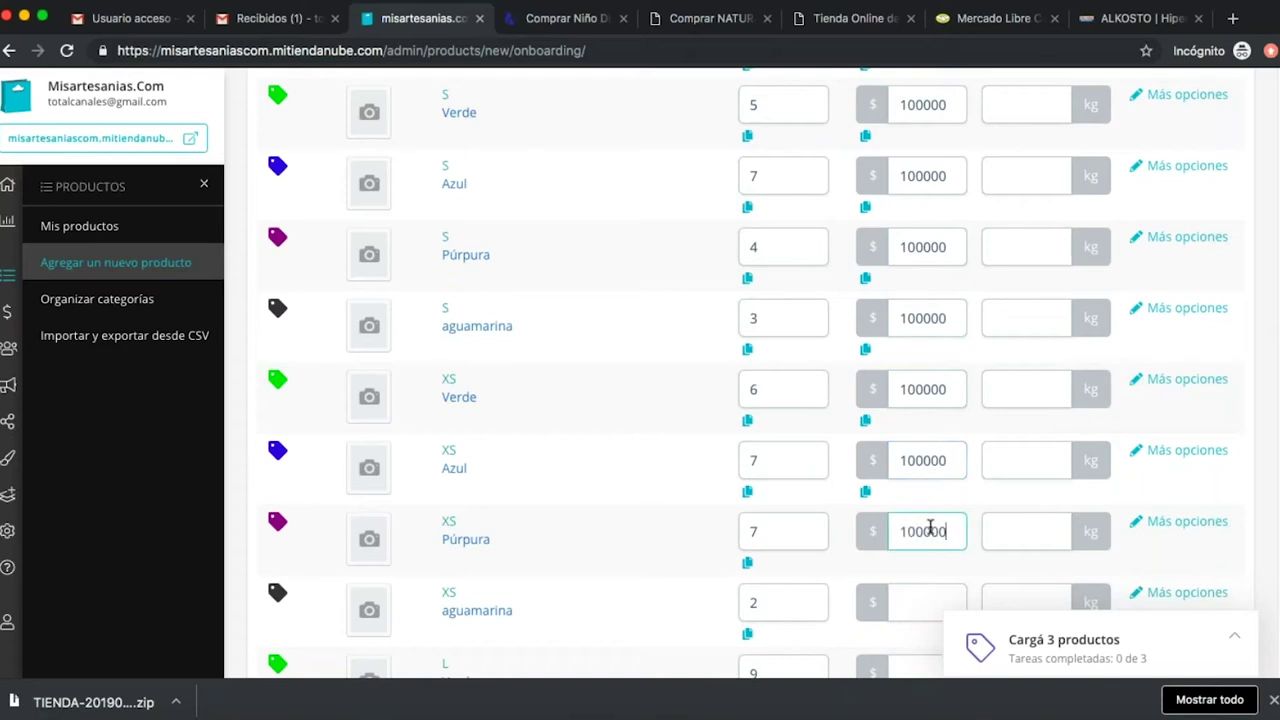
scroll(925, 525, down, 2)
click(912, 448)
key(ctrl+v)
click(931, 528)
key(ctrl+v)
scroll(934, 530, down, 2)
click(914, 483)
key(ctrl+v)
scroll(914, 483, down, 2)
click(919, 413)
key(ctrl+v)
click(916, 500)
key(ctrl+v)
Set the price of all XXL and M variants to 100000.
scroll(922, 530, down, 1)
click(921, 524)
key(ctrl+v)
scroll(921, 516, down, 1)
click(921, 506)
key(ctrl+v)
scroll(924, 516, down, 1)
click(906, 482)
key(ctrl+v)
scroll(914, 485, down, 1)
click(908, 449)
key(ctrl+v)
click(923, 514)
key(ctrl+v)
scroll(924, 520, down, 1)
click(919, 478)
key(ctrl+v)
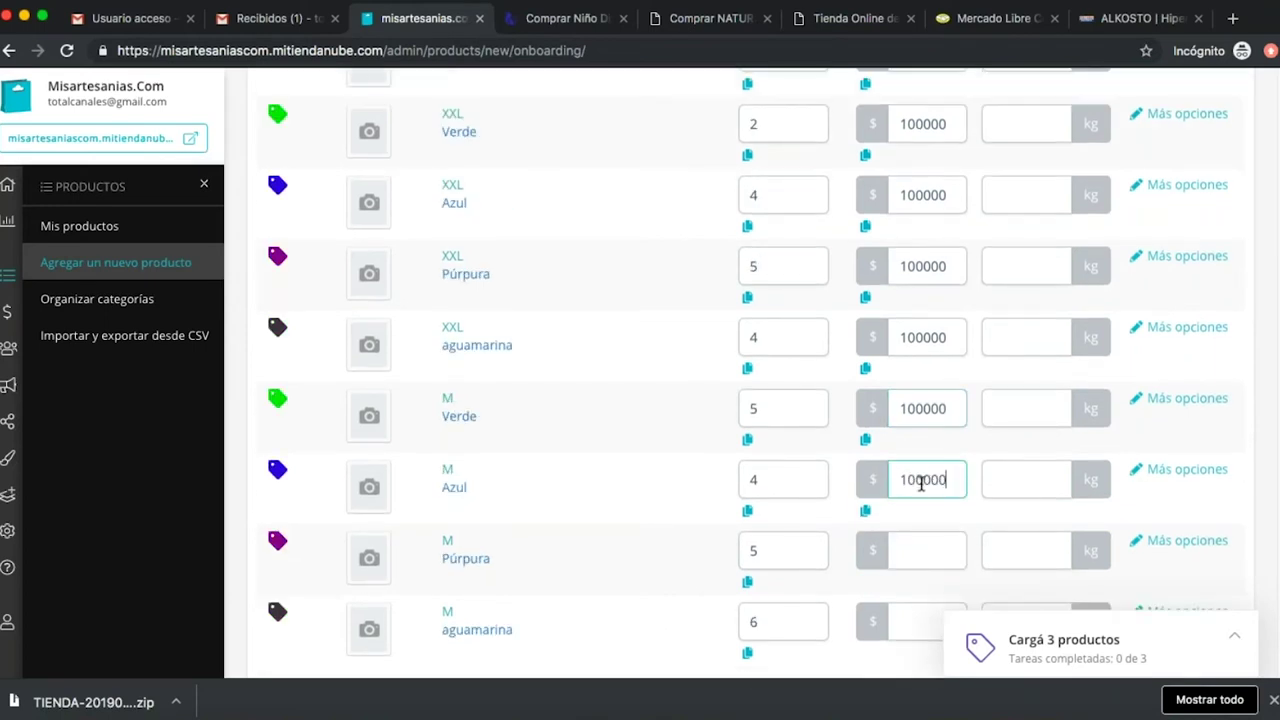
scroll(924, 522, down, 1)
click(909, 450)
key(ctrl+v)
click(946, 522)
key(ctrl+v)
scroll(645, 368, up, 15)
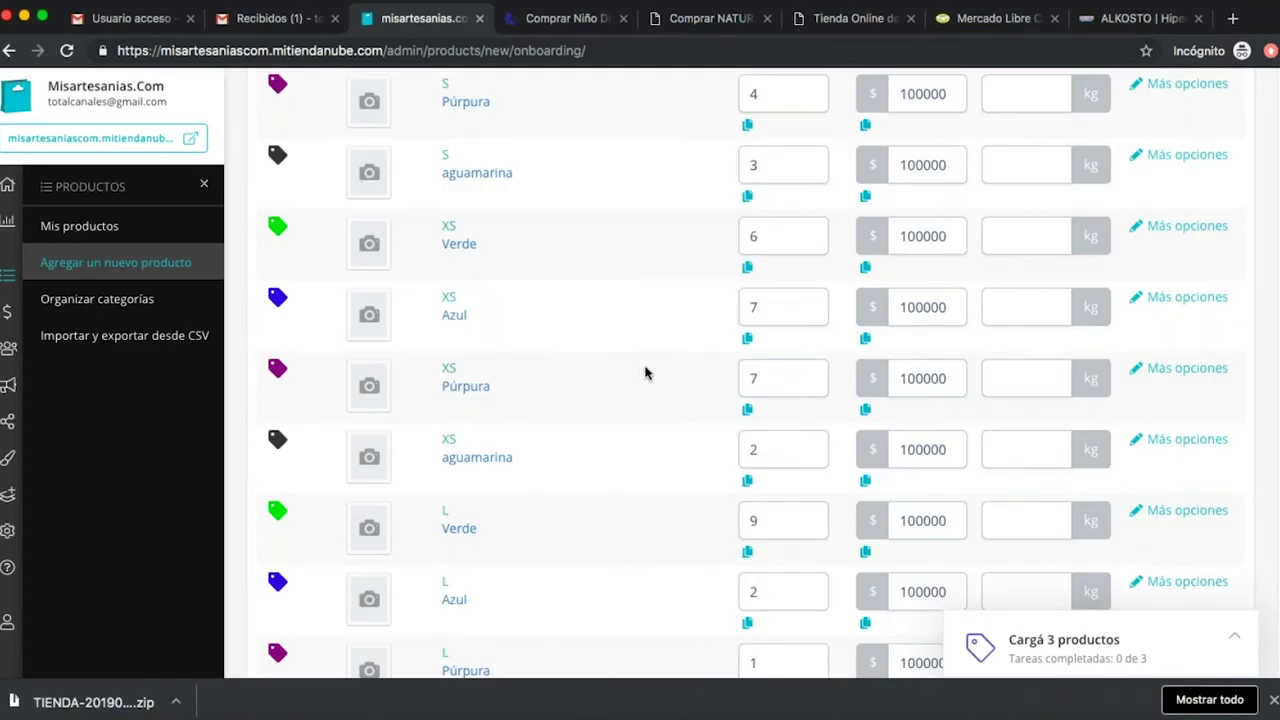
click(1011, 222)
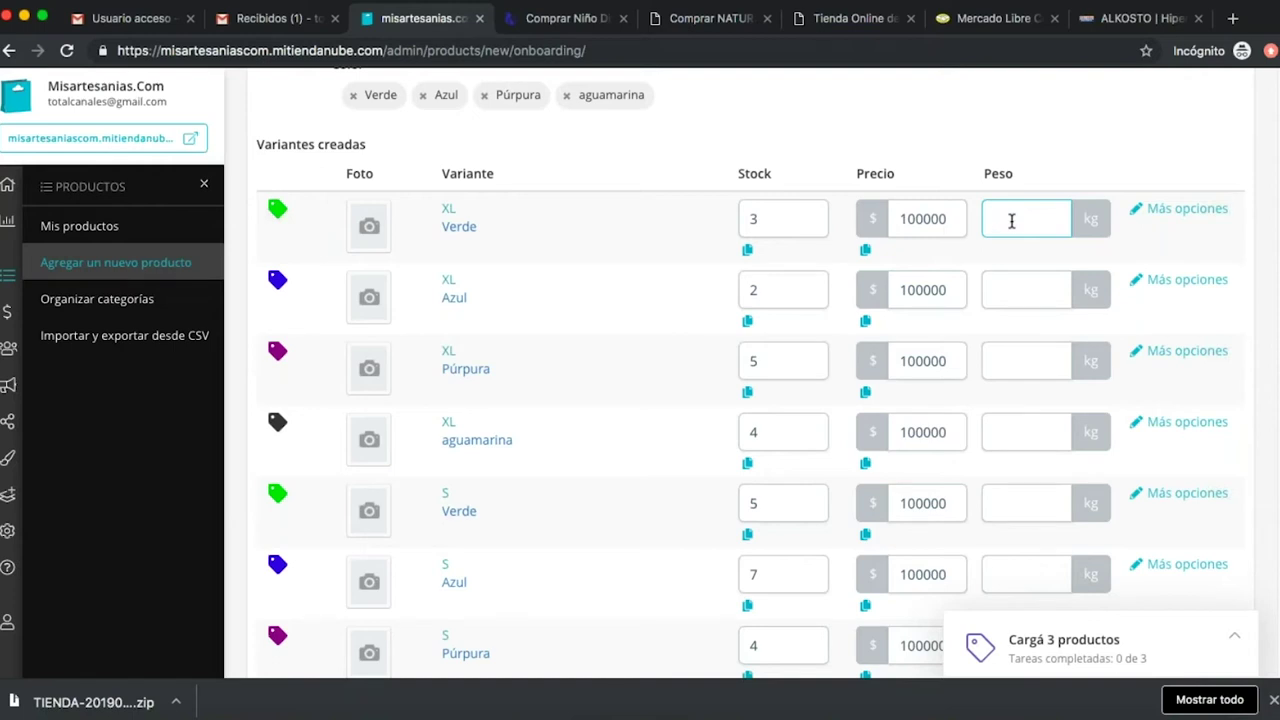
Enter a 0,1 kg weight for XL Verde and copy it to the other XL and all S variants.
text(0,1)
click(1040, 289)
double_click(1020, 217)
key(ctrl+c)
click(1020, 289)
key(ctrl+v)
click(1018, 350)
key(ctrl+v)
scroll(1020, 350, down, 3)
click(1014, 291)
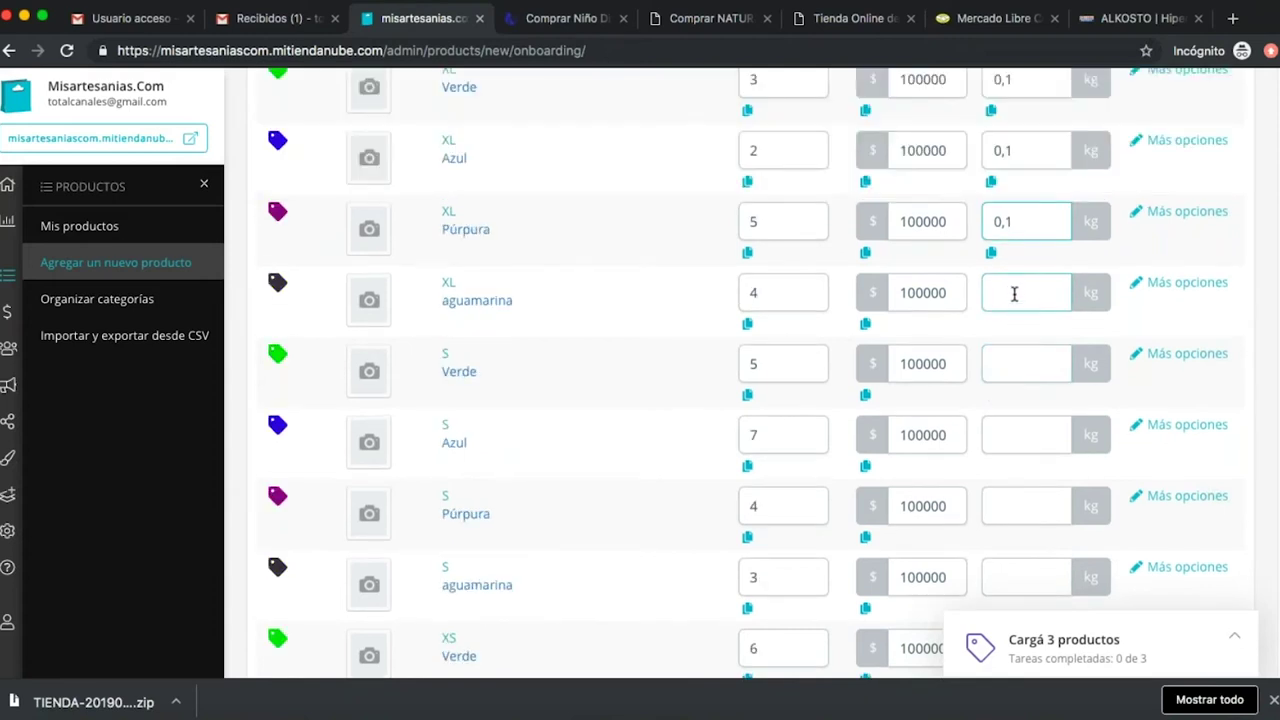
key(ctrl+v)
click(1031, 366)
key(ctrl+v)
click(1020, 431)
key(ctrl+v)
click(1020, 503)
key(ctrl+v)
scroll(1019, 490, down, 2)
click(1017, 471)
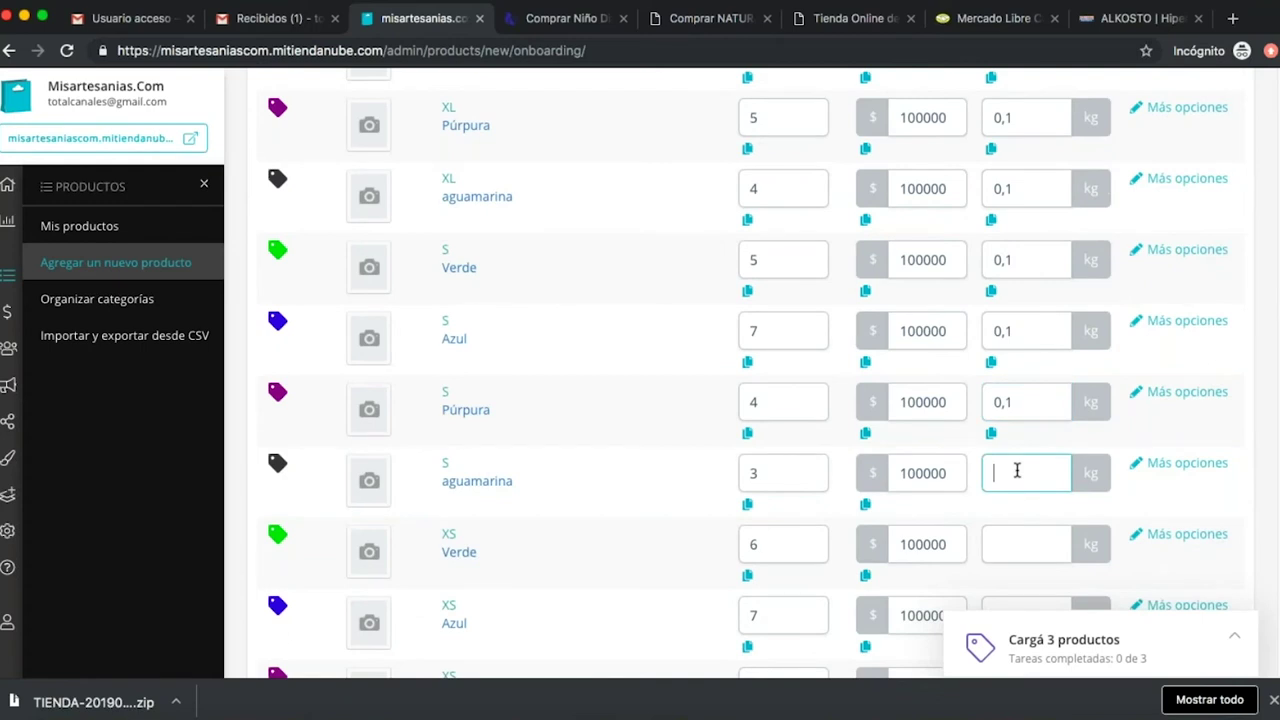
key(ctrl+v)
Set the weight of all XS and L variants to 0,1 kg.
scroll(1017, 471, down, 2)
click(1022, 428)
key(ctrl+v)
click(1020, 499)
key(ctrl+v)
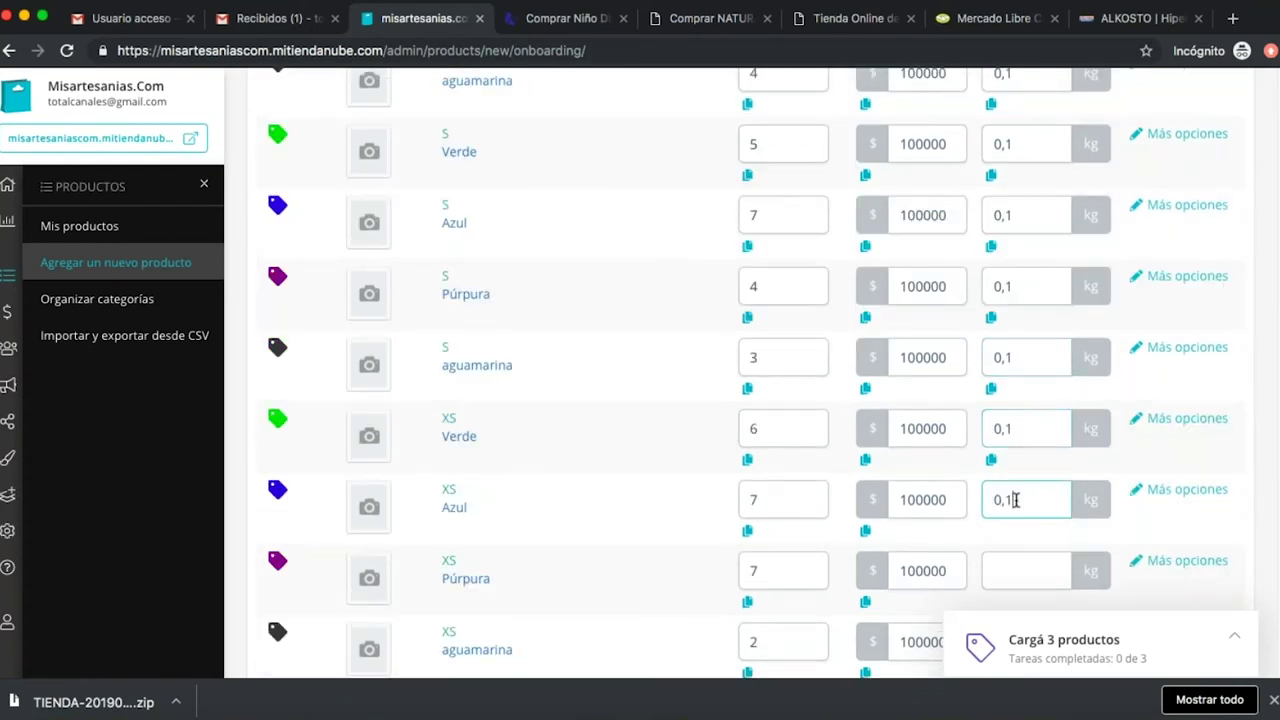
scroll(1020, 500, down, 2)
click(1011, 438)
key(ctrl+v)
click(1020, 499)
key(ctrl+v)
scroll(1020, 504, down, 2)
click(1022, 448)
key(ctrl+v)
click(1017, 516)
key(ctrl+v)
scroll(1019, 500, down, 2)
click(1020, 468)
key(ctrl+v)
click(1023, 526)
key(ctrl+v)
Set the weight of all XXL and M variants to 0,1 kg.
scroll(1023, 526, down, 2)
click(1020, 442)
key(ctrl+v)
click(1020, 513)
key(ctrl+v)
scroll(1014, 517, down, 1)
click(1022, 512)
text(0,1)
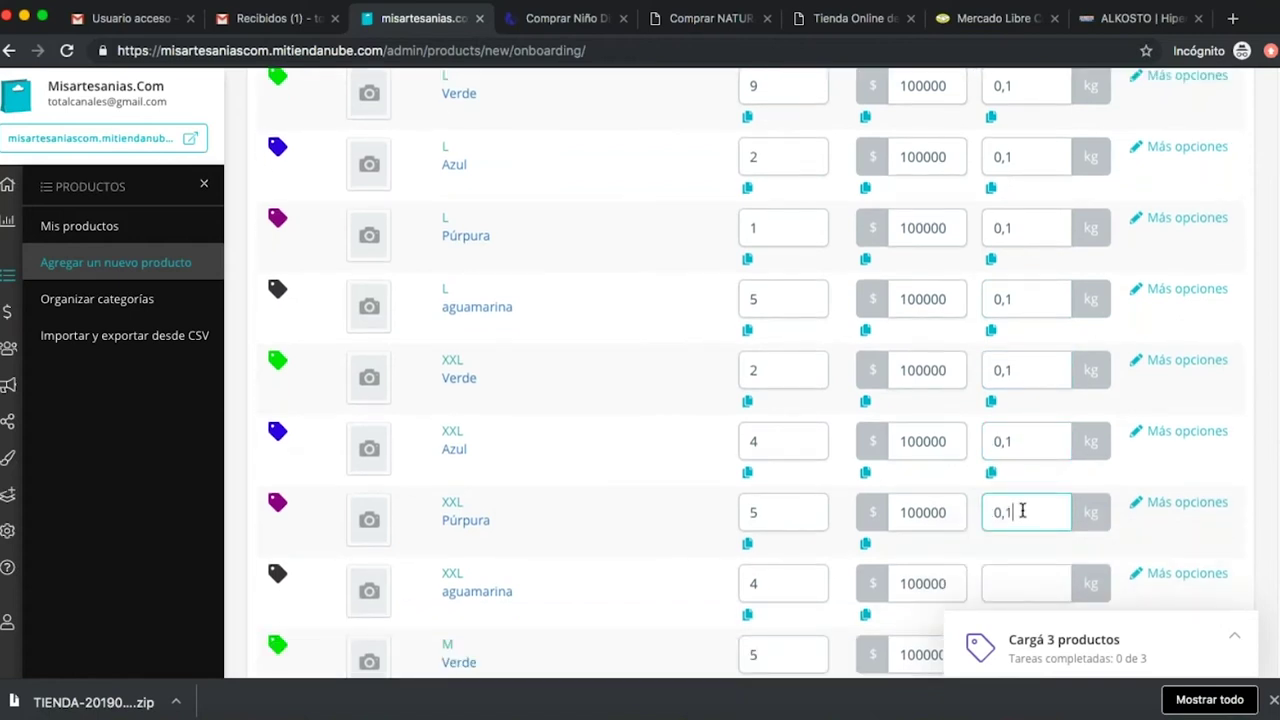
scroll(1022, 510, down, 3)
click(1020, 458)
text(0,1)
click(1024, 534)
text(0,1)
click(1024, 590)
text(0,1)
scroll(1024, 512, down, 3)
click(1023, 410)
text(0,1)
click(1032, 467)
text(0,1)
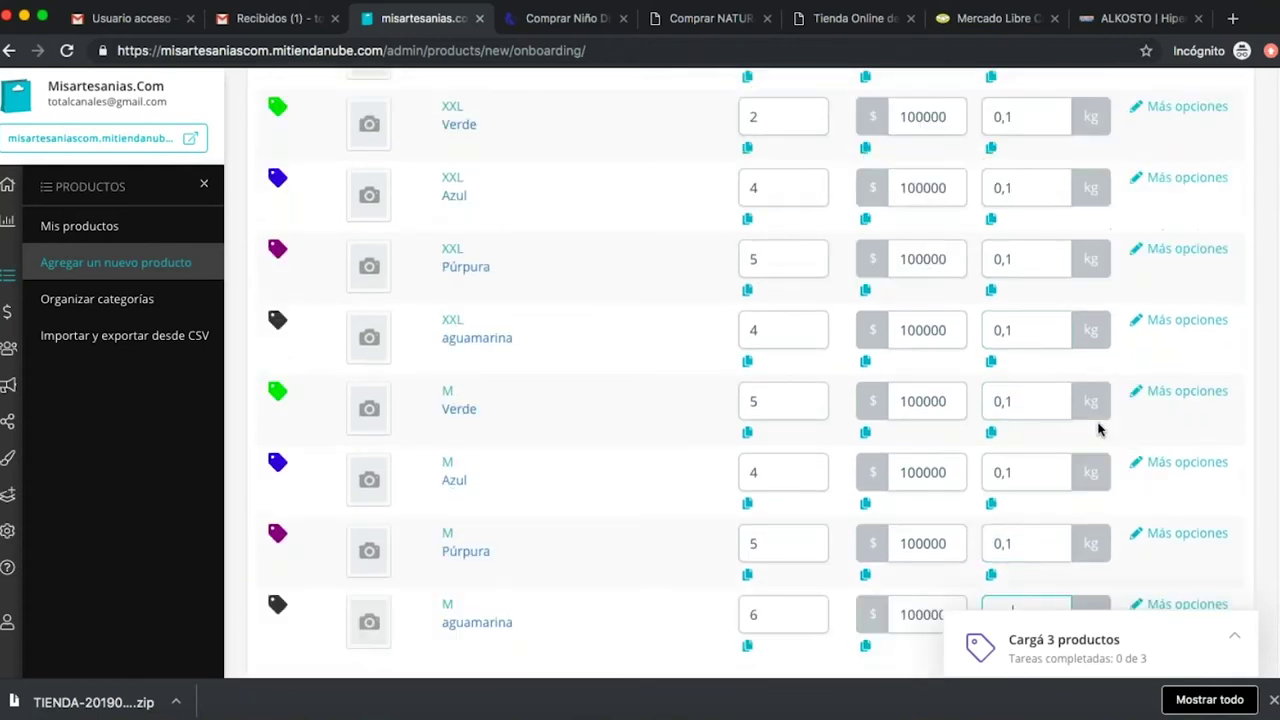
scroll(1098, 424, down, 1)
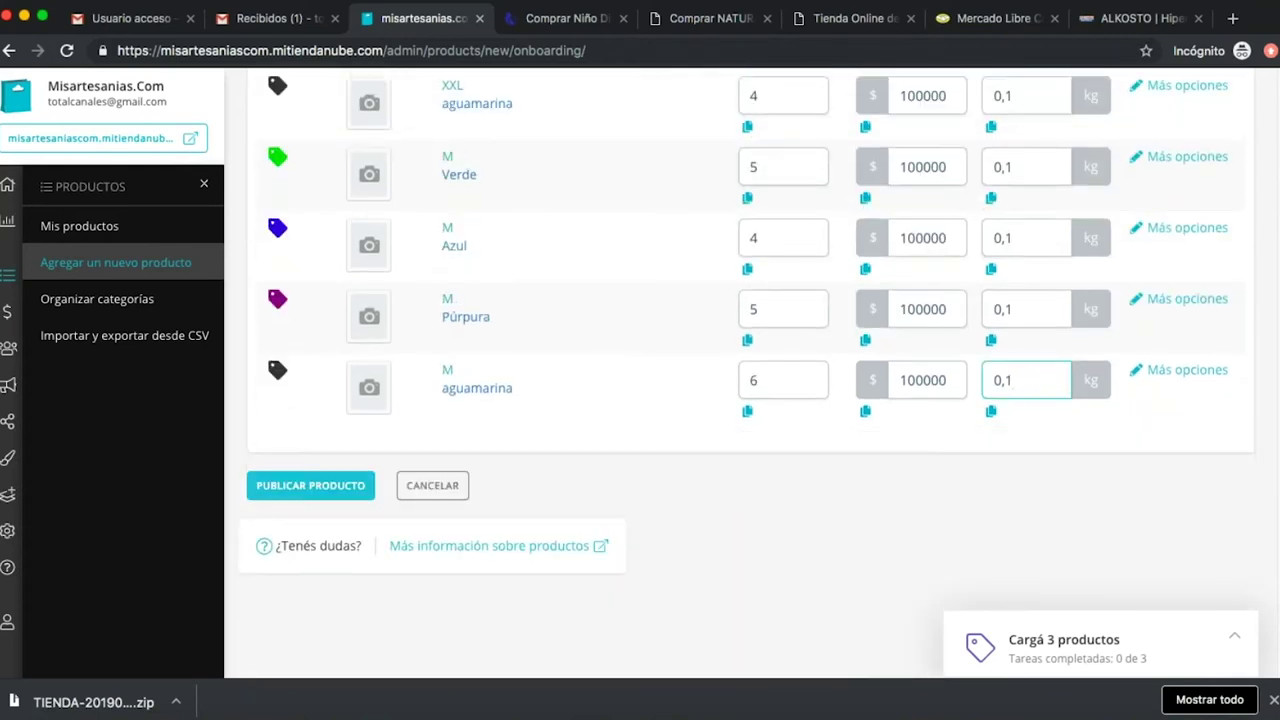
Publish Sayo colores and start a new blank product from the onboarding panel.
click(318, 486)
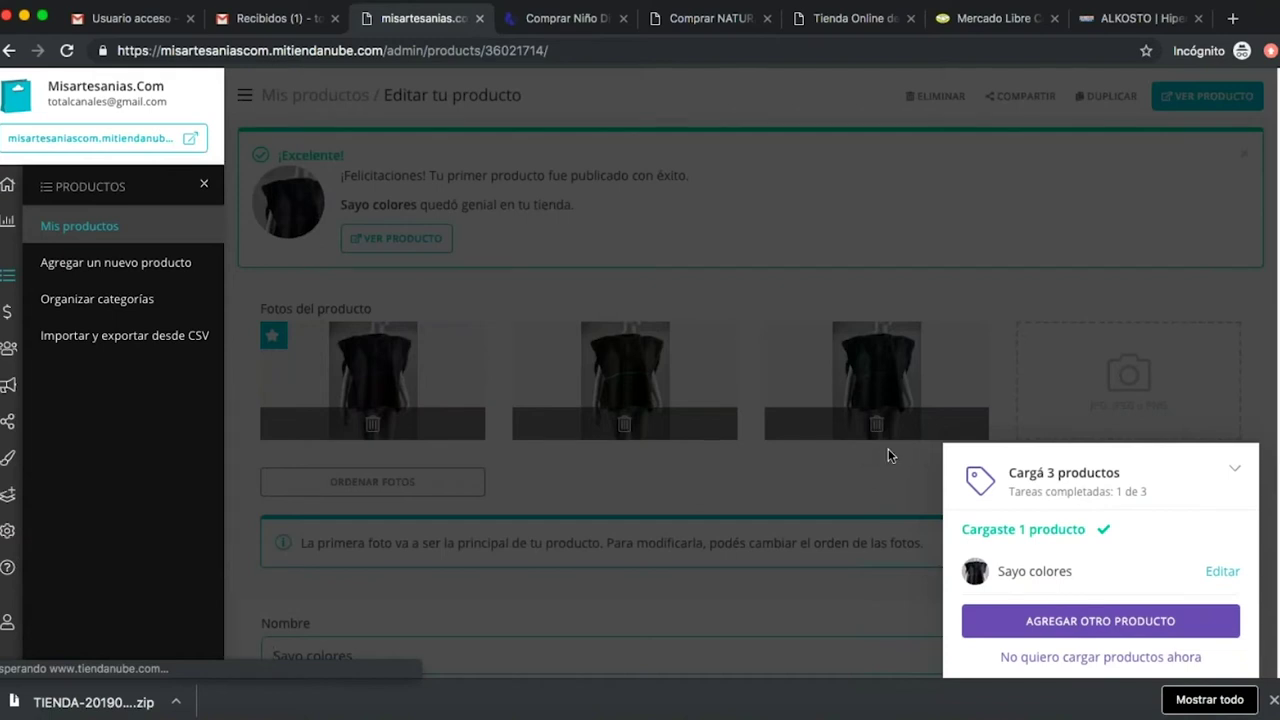
click(1085, 628)
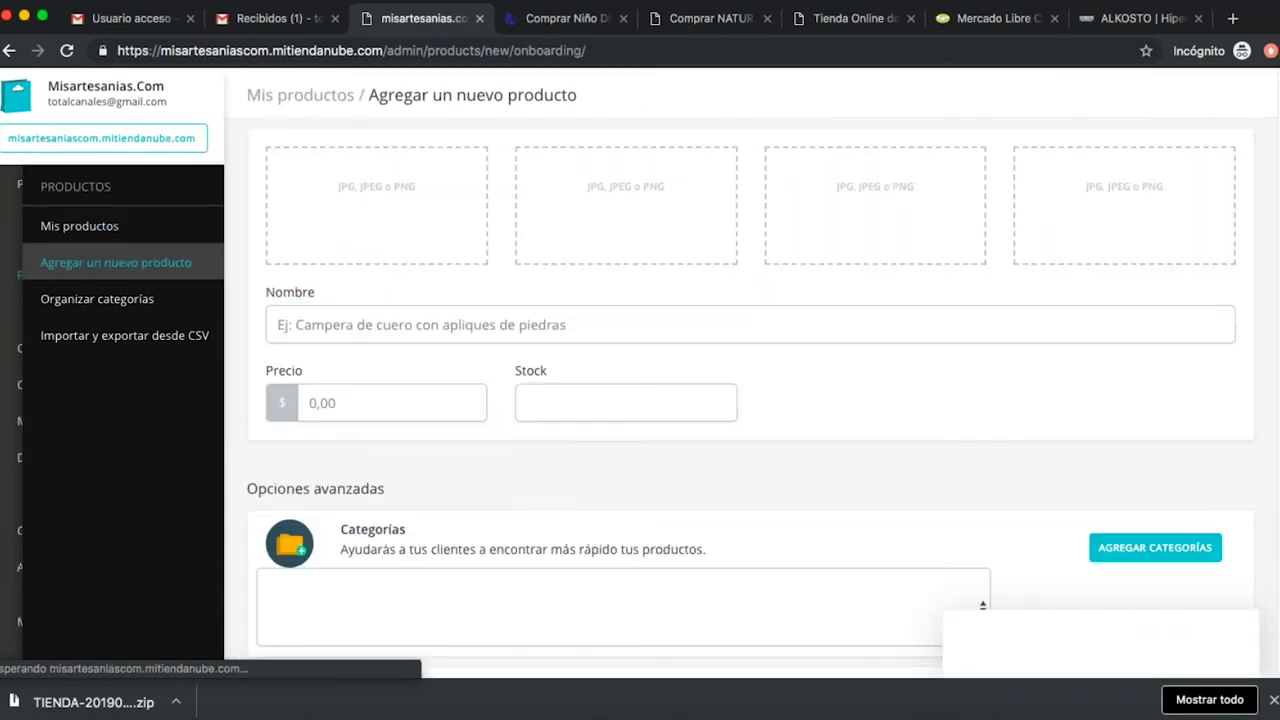
Upload Foto 4.jpg, the navy Wayuu bag, as the main product photo.
click(543, 372)
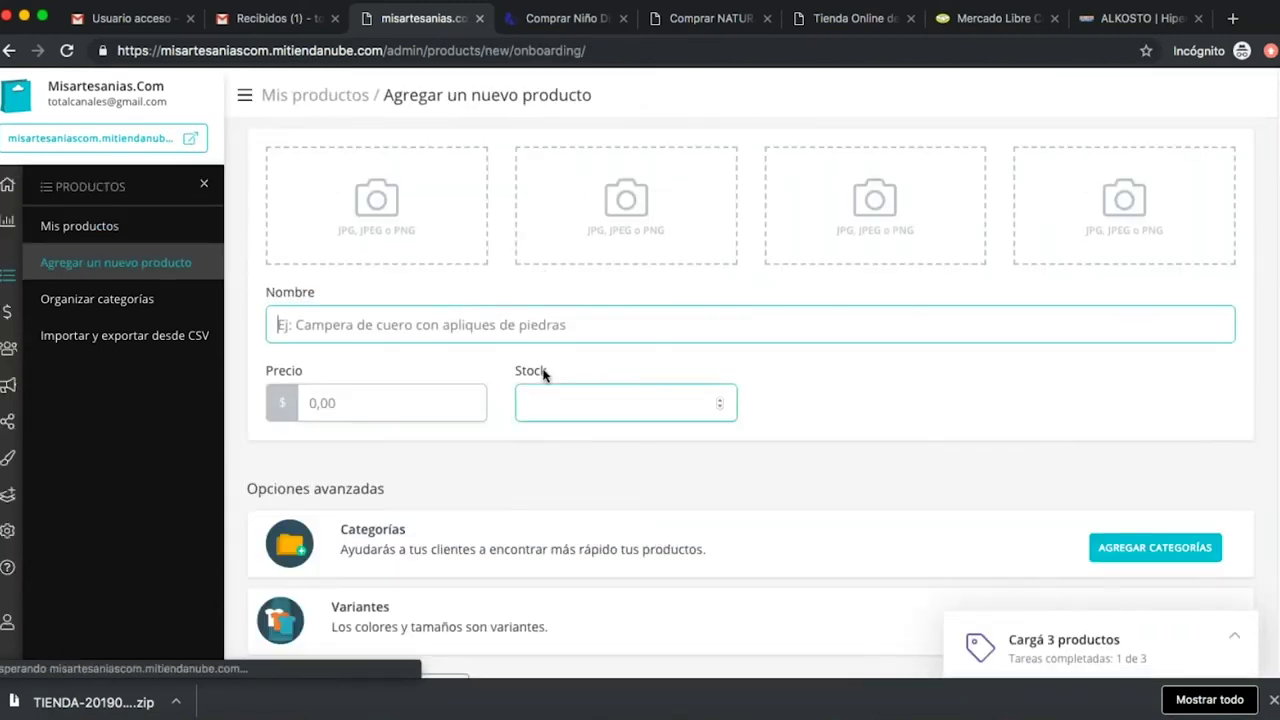
click(360, 205)
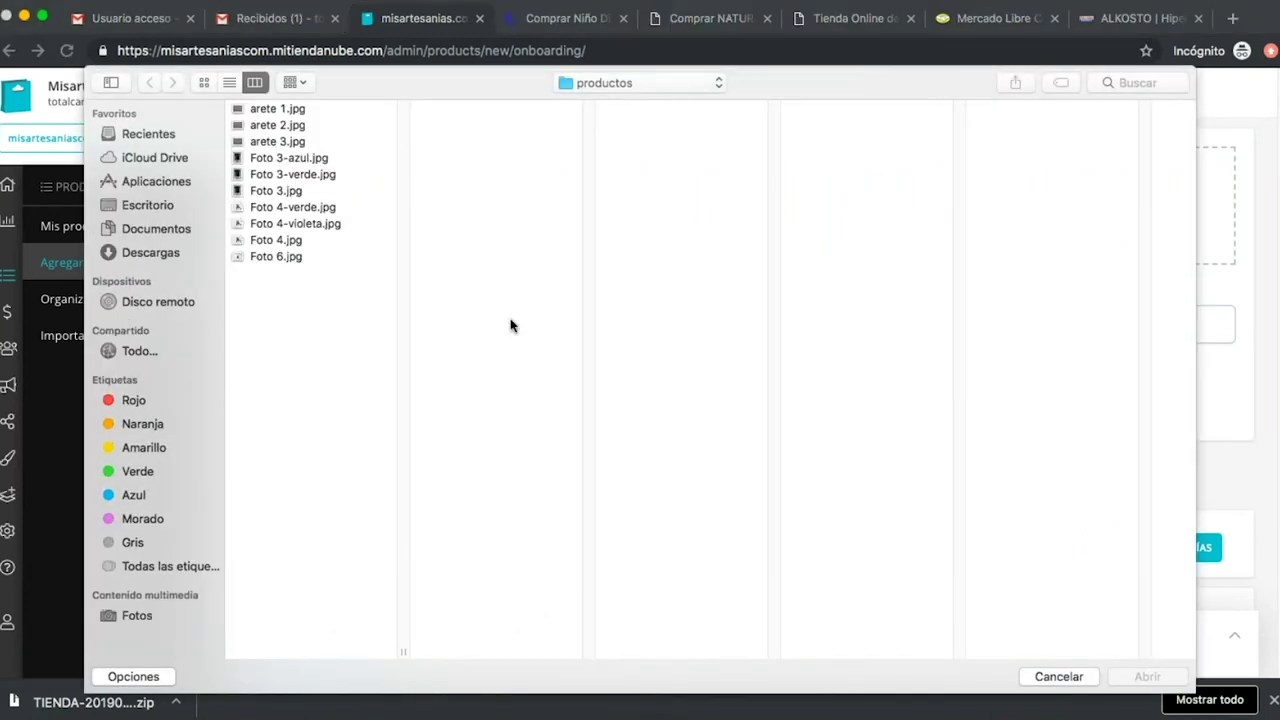
click(280, 206)
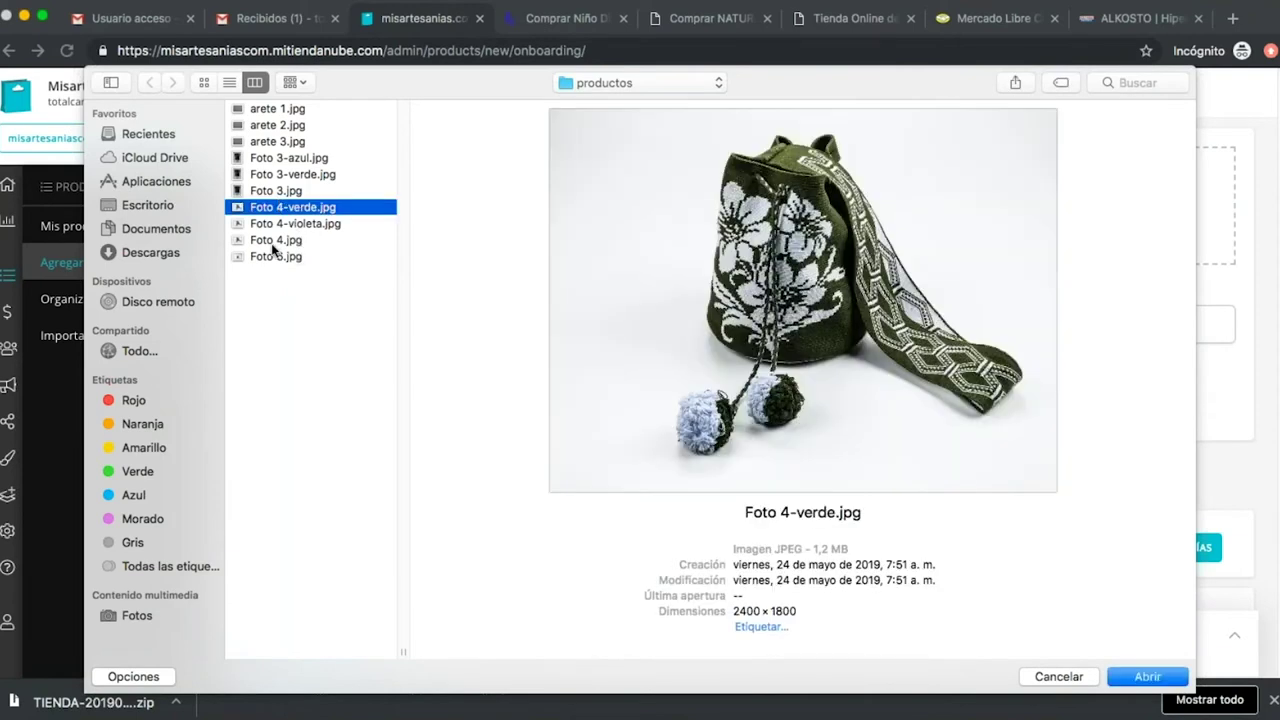
click(274, 241)
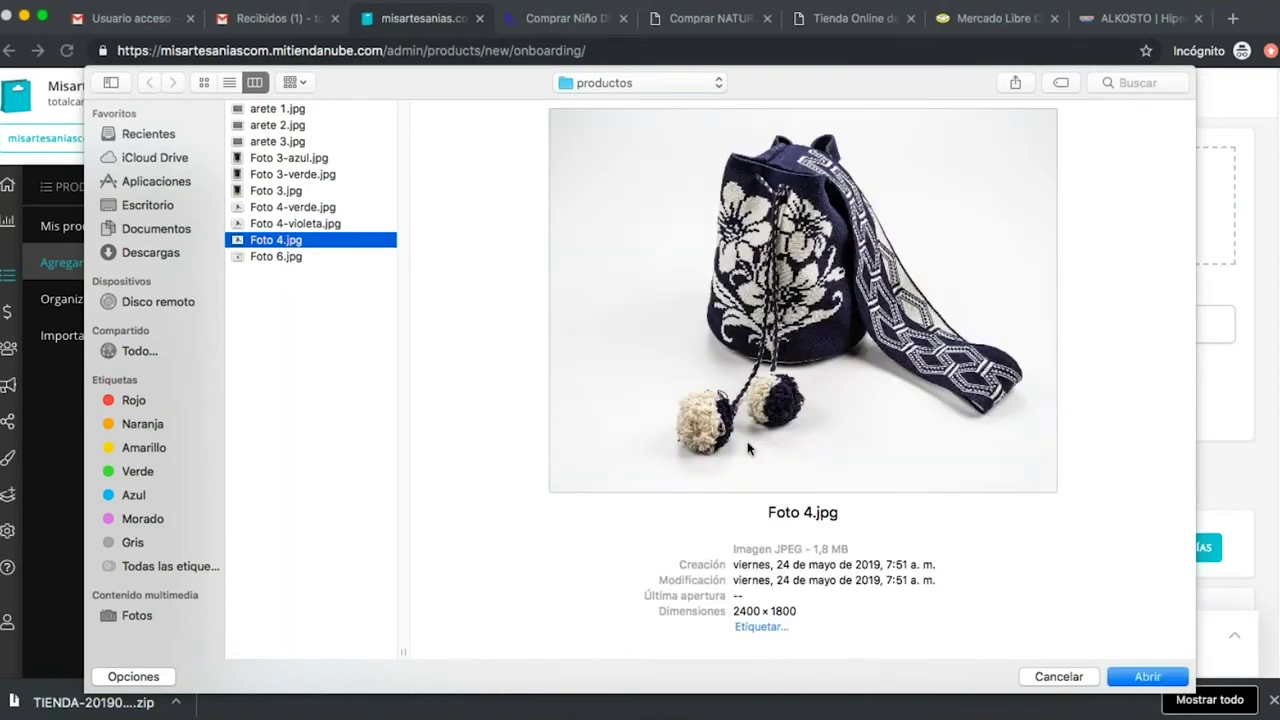
click(1150, 678)
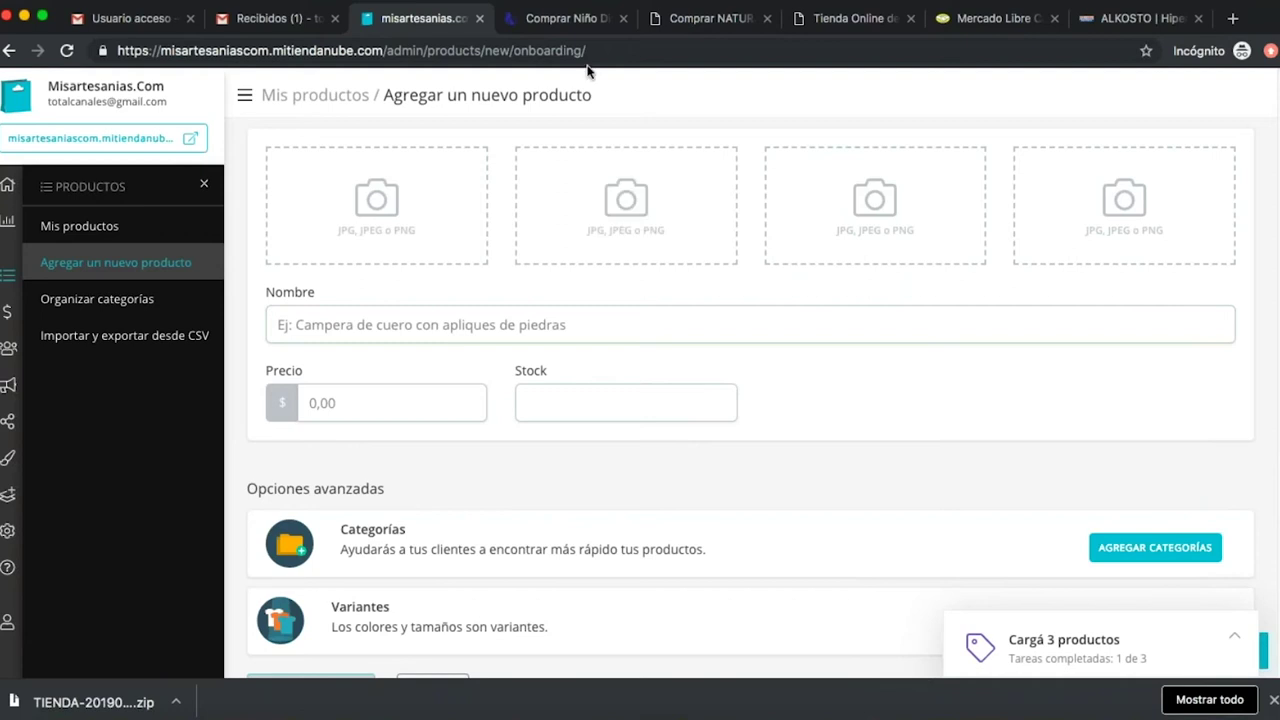
Add Foto 4-violeta.jpg, the violet bag, as the second product photo.
click(574, 22)
click(412, 18)
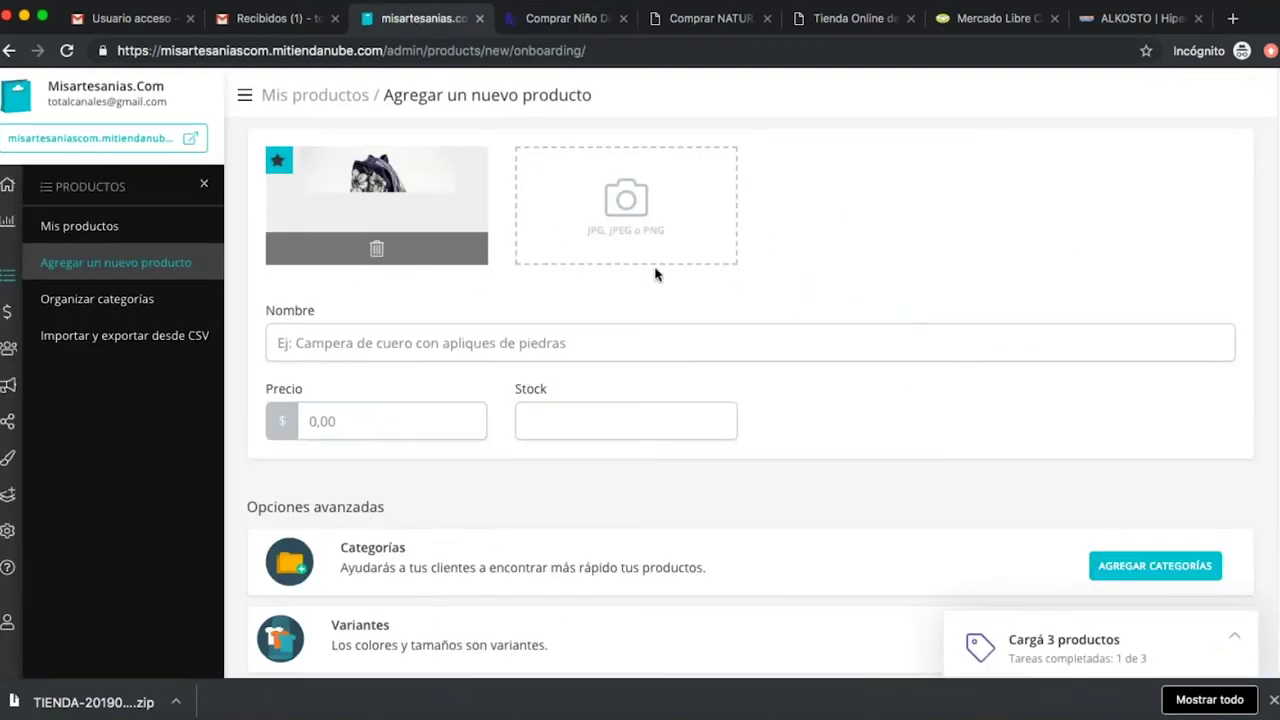
click(625, 202)
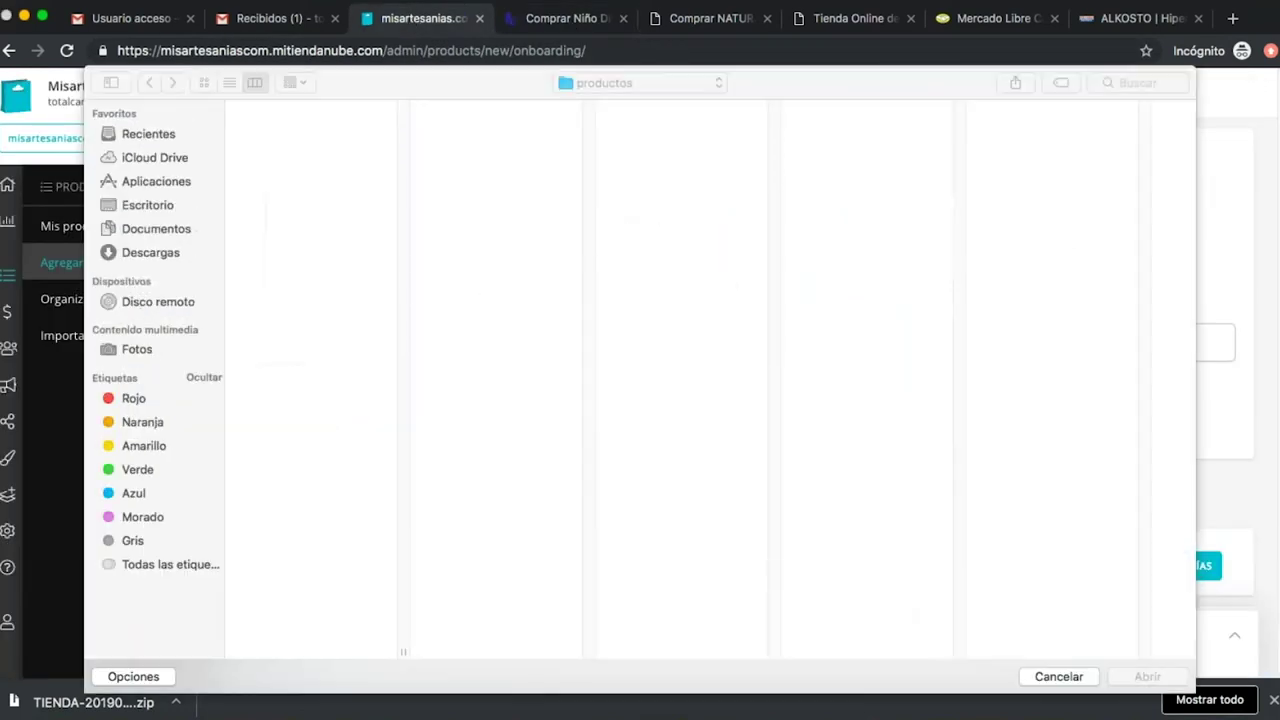
click(288, 225)
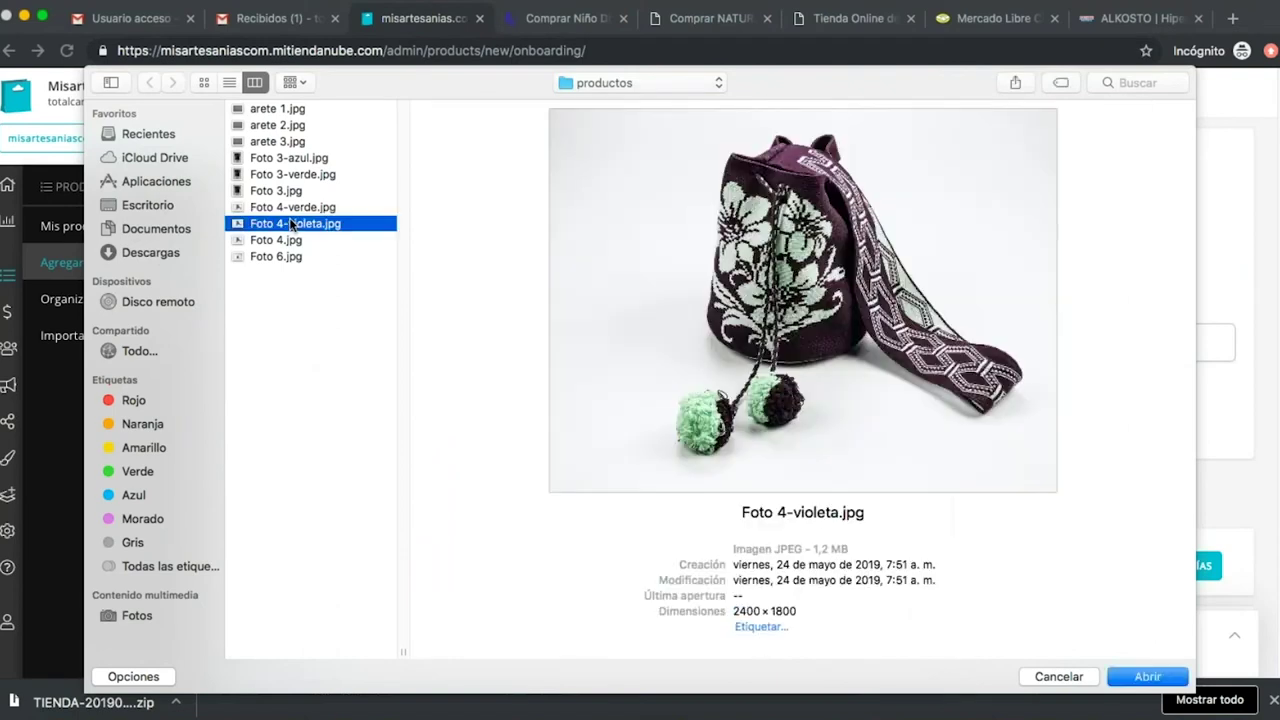
click(1147, 676)
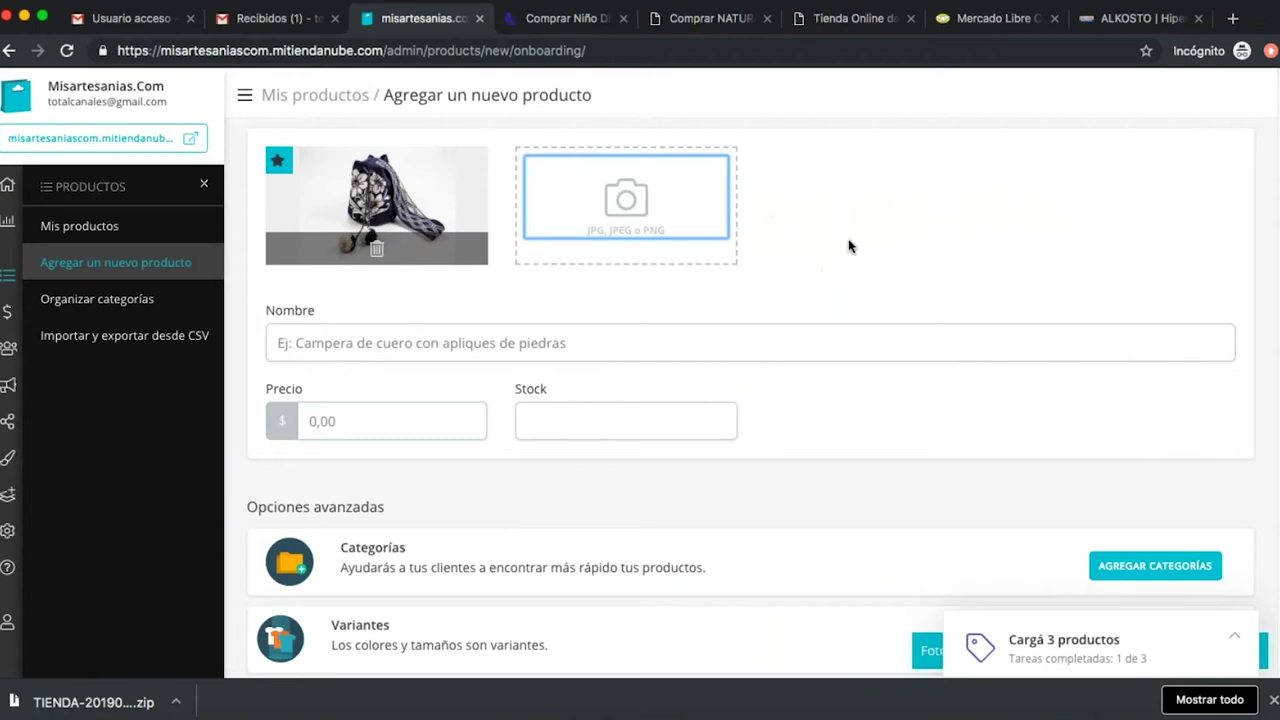
click(493, 331)
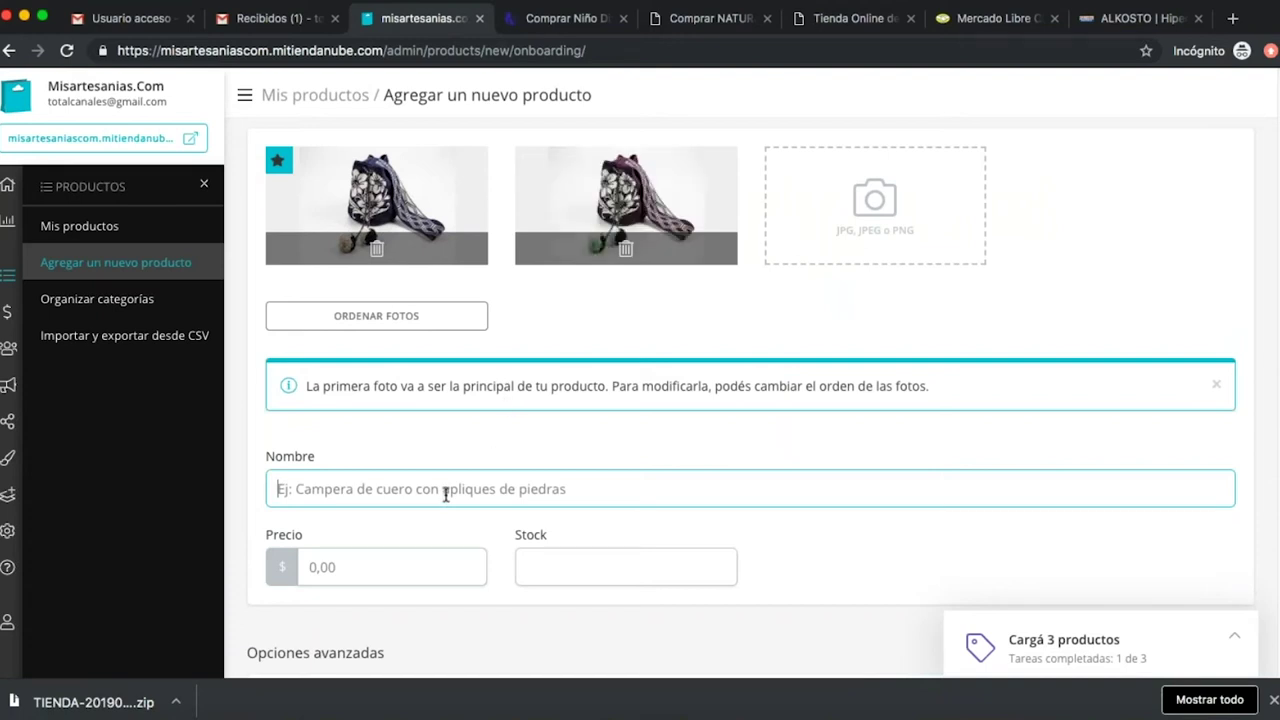
Name the product 'Mochila Wayuu' and add the Foto 4-verde.jpg green bag photo.
text(Moch)
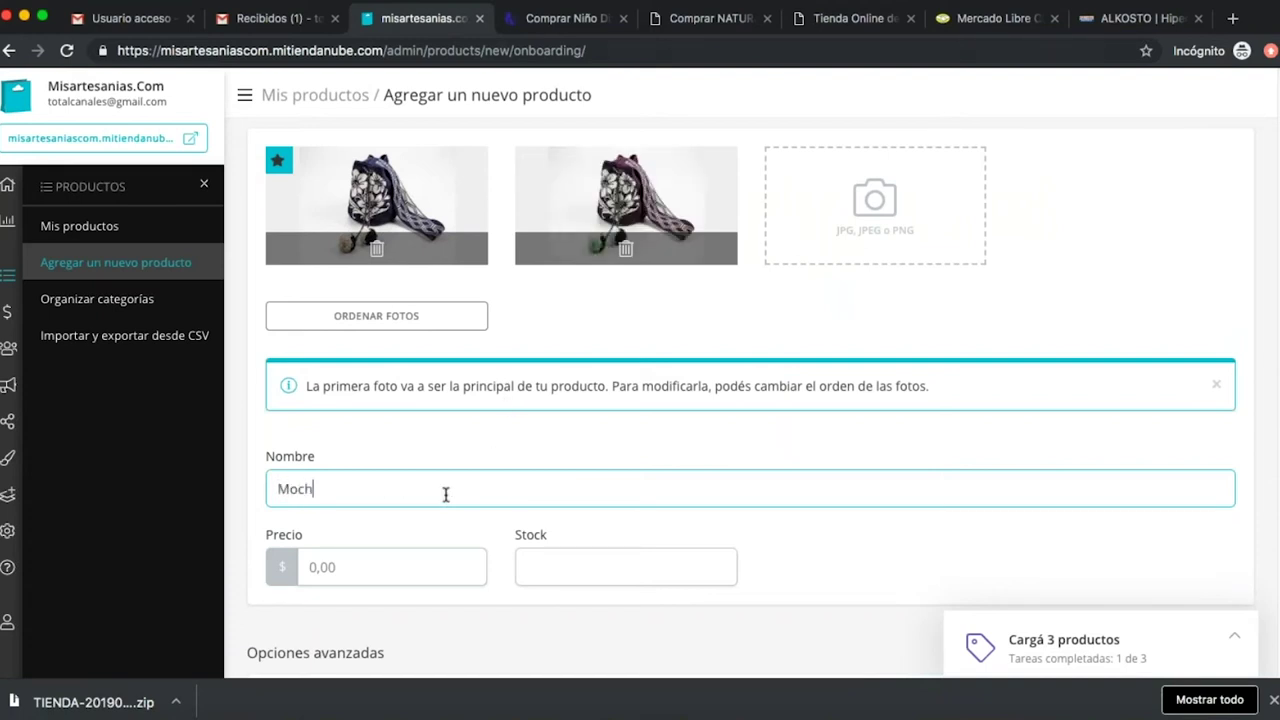
text(ila Wayuu)
click(885, 220)
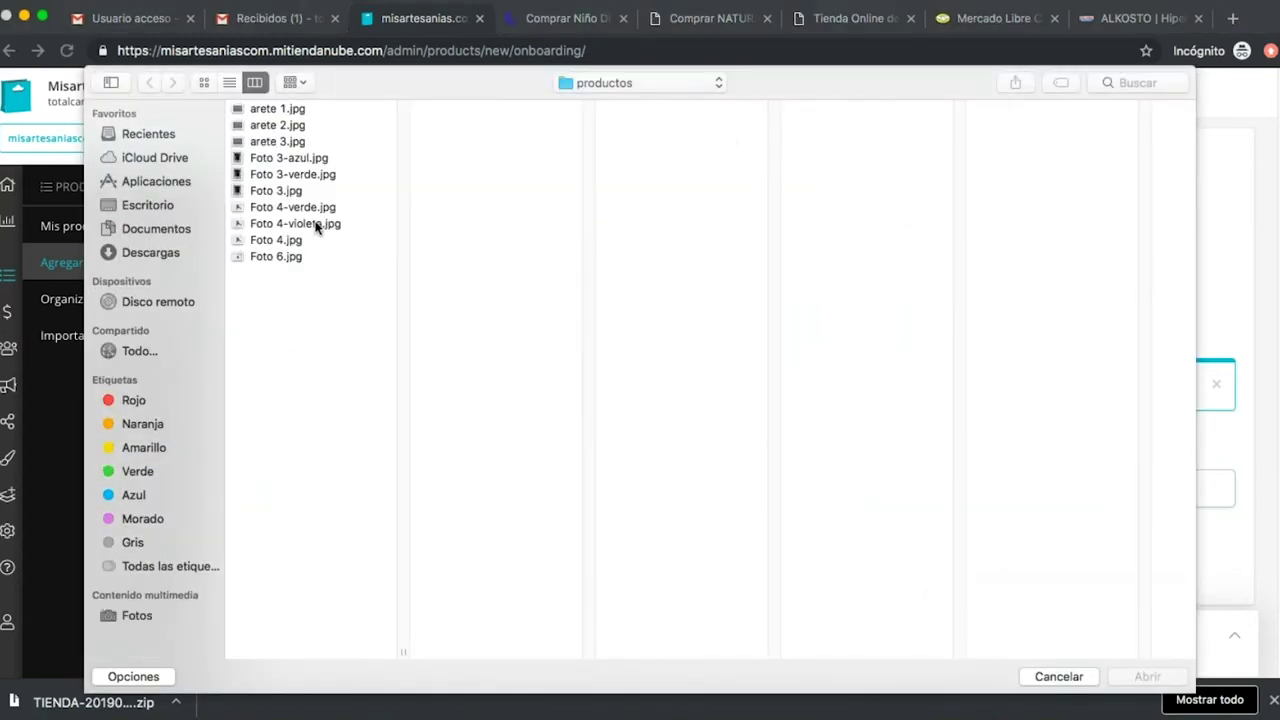
click(315, 208)
click(1145, 677)
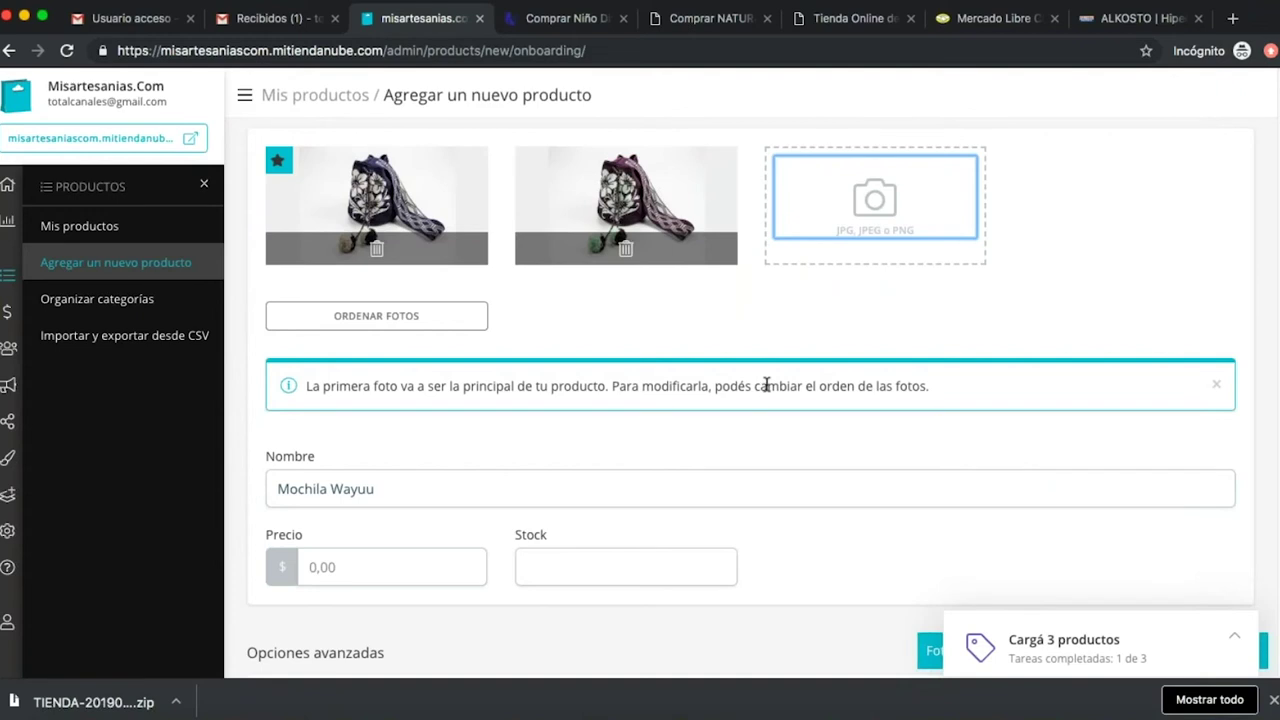
Set the price to 200000 and the stock to 5.
scroll(766, 385, down, 2)
click(409, 446)
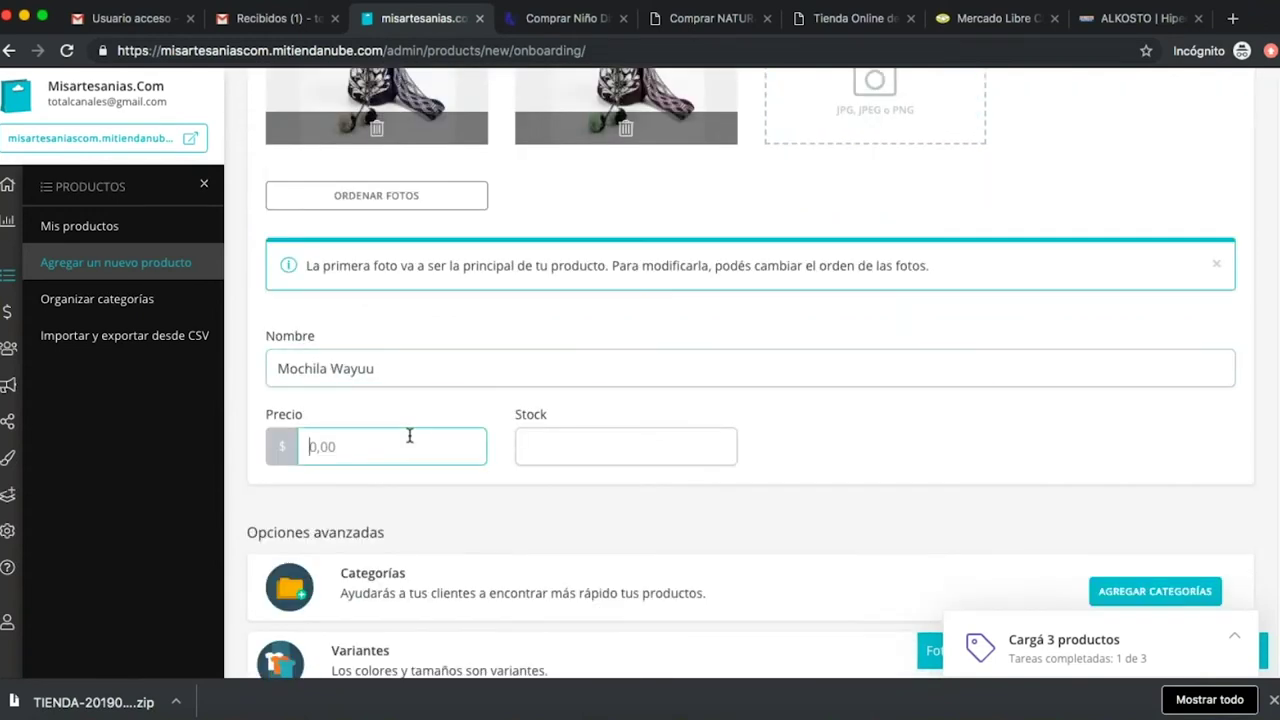
text(200000)
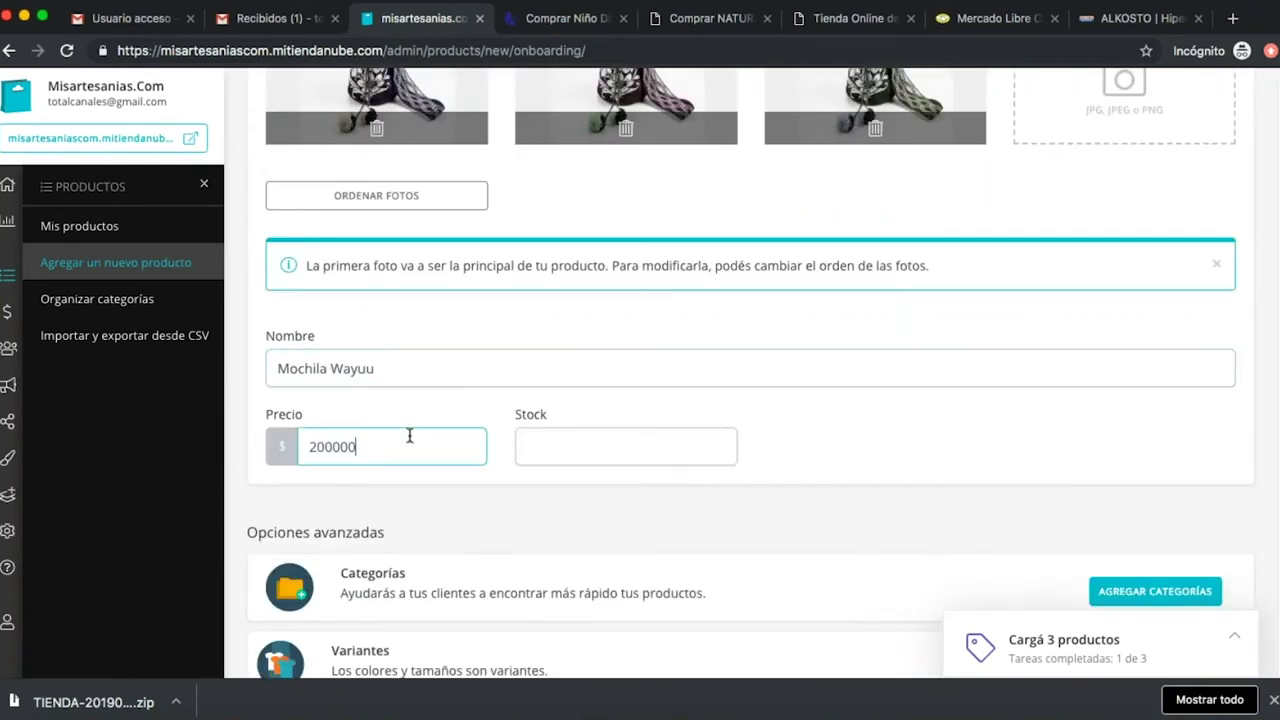
click(569, 451)
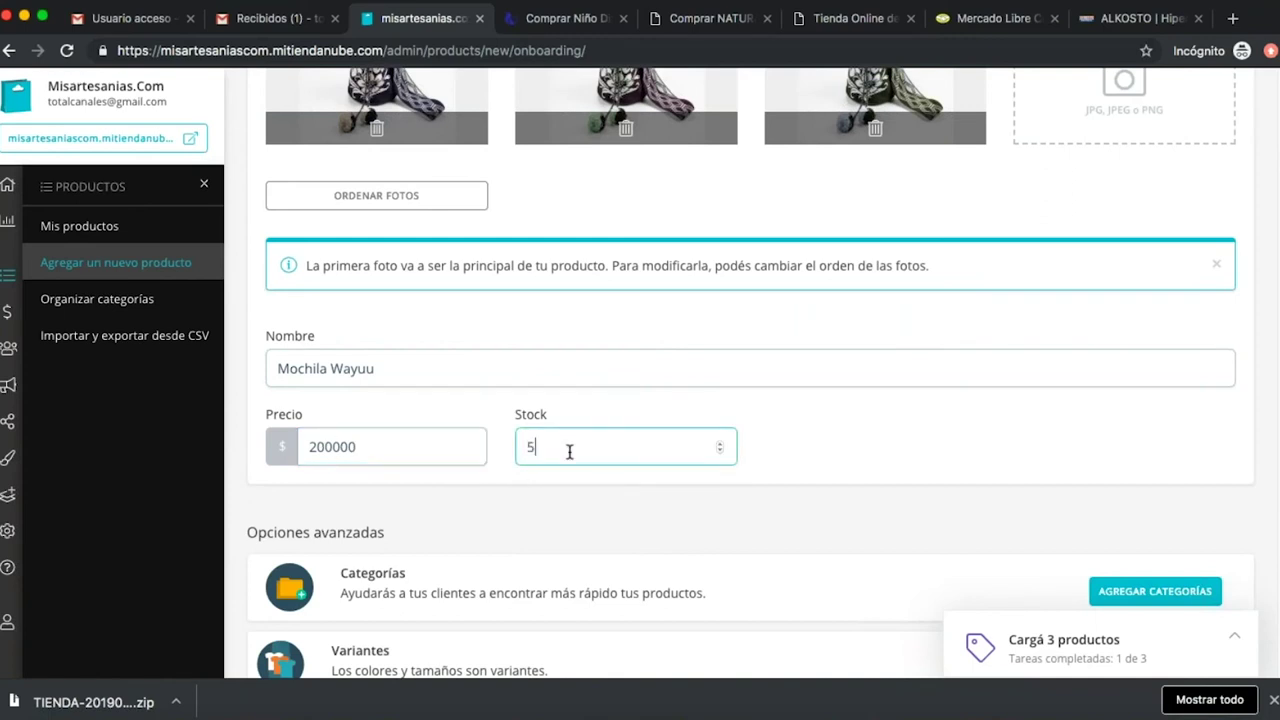
click(905, 491)
scroll(878, 493, down, 1)
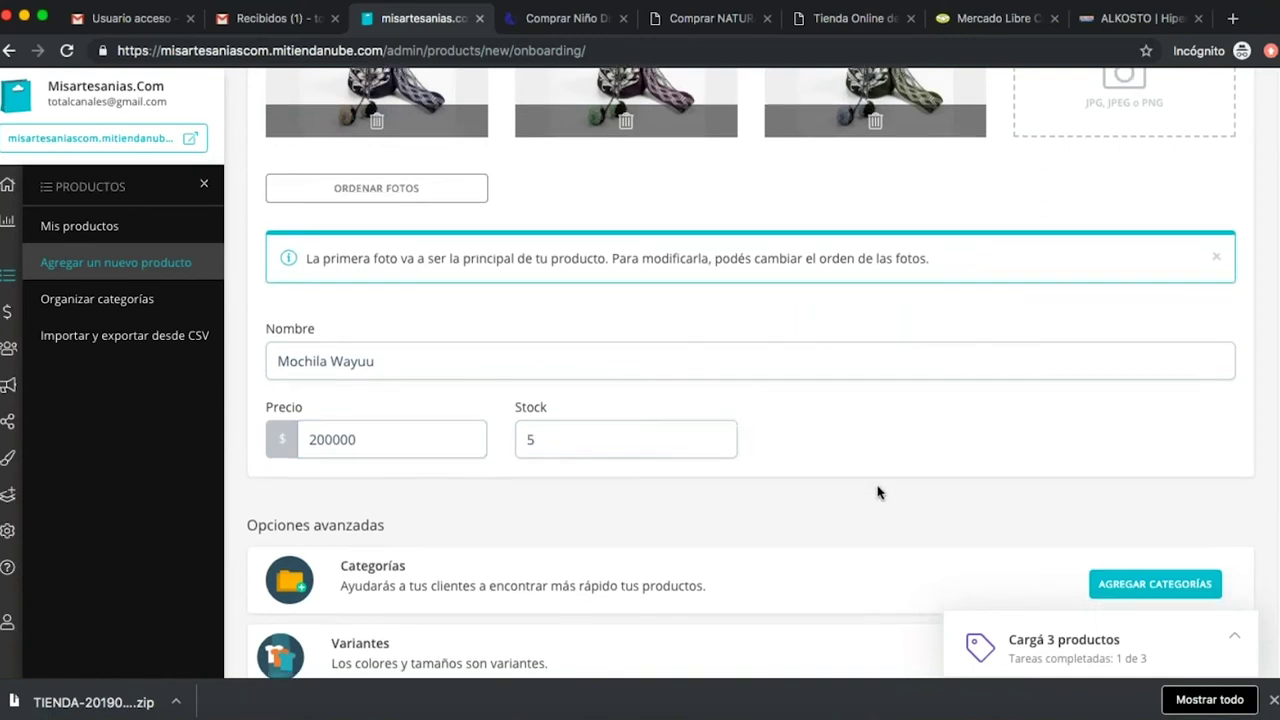
scroll(878, 493, down, 3)
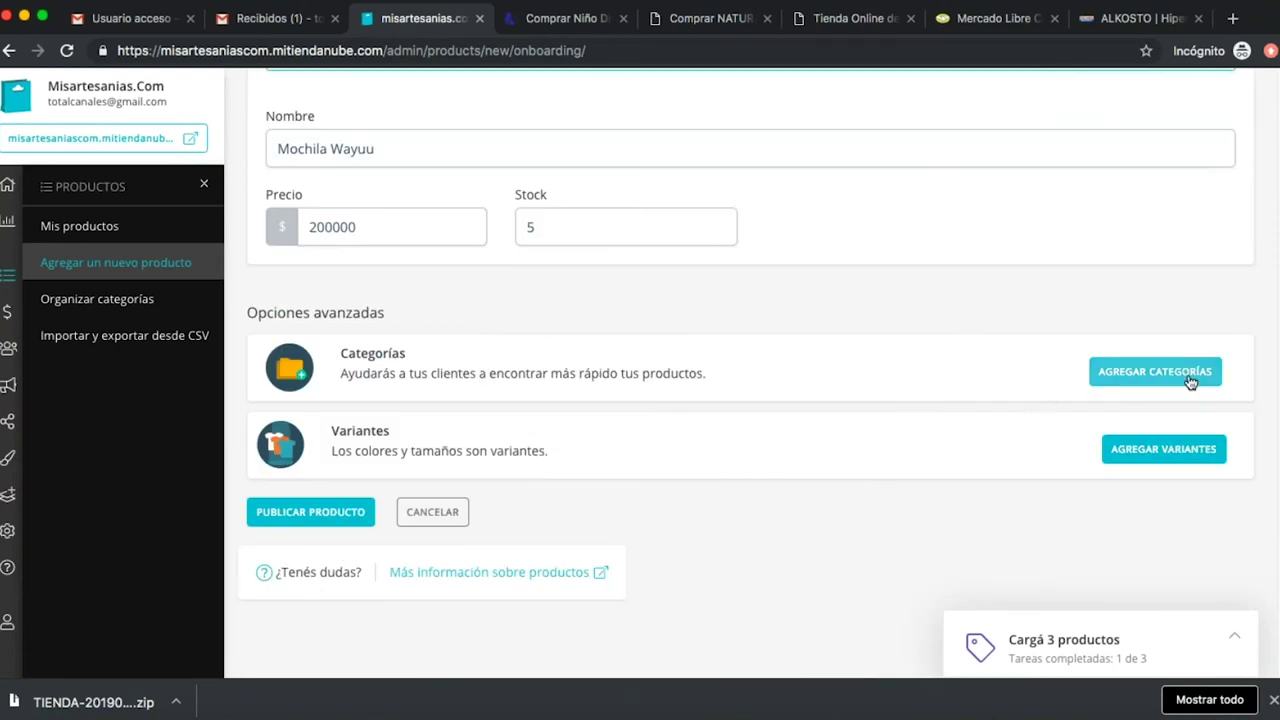
Create a new 'mochilas' category and assign it to Mochila Wayuu.
click(1190, 382)
click(512, 228)
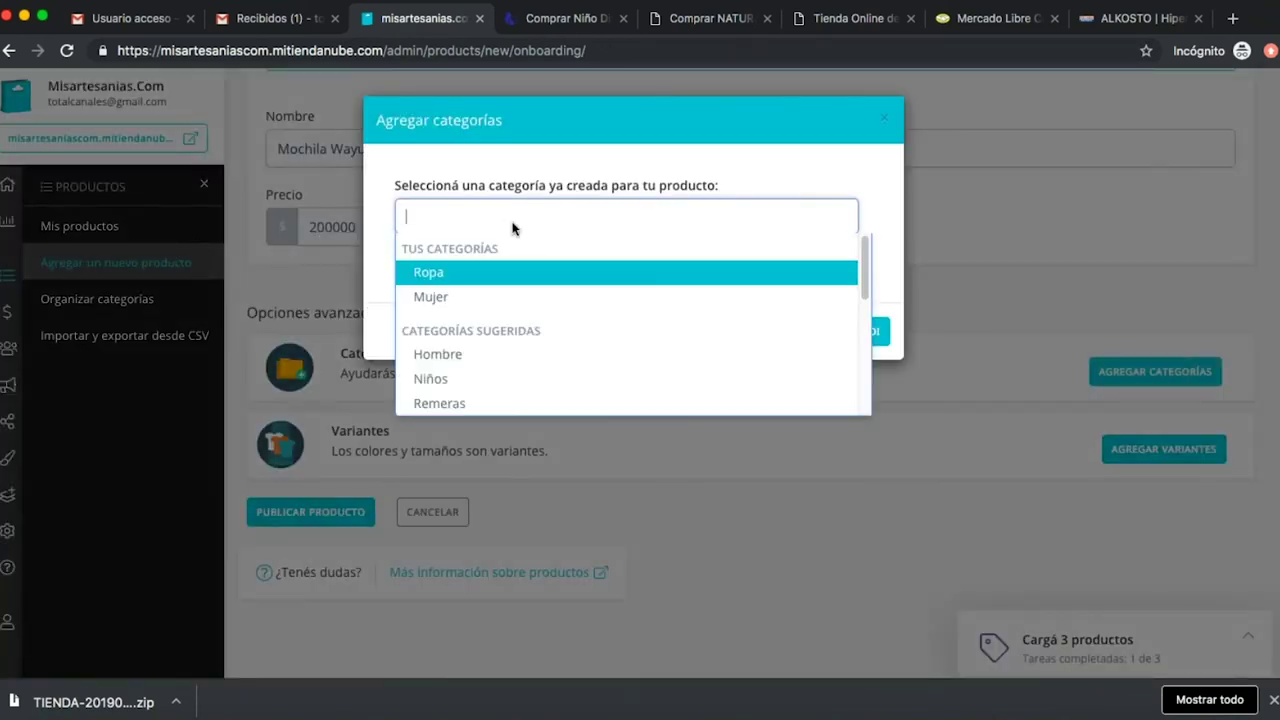
text(mochilas)
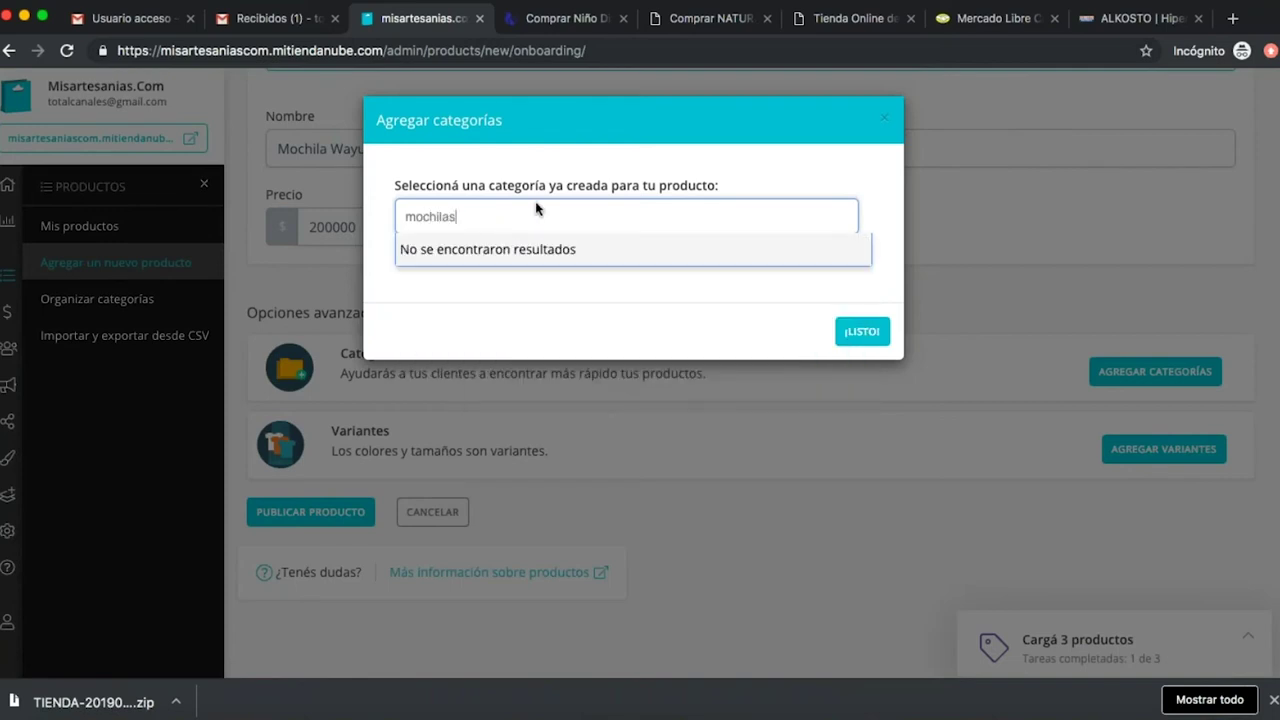
click(648, 298)
click(488, 264)
click(488, 330)
text(mochilas)
click(496, 492)
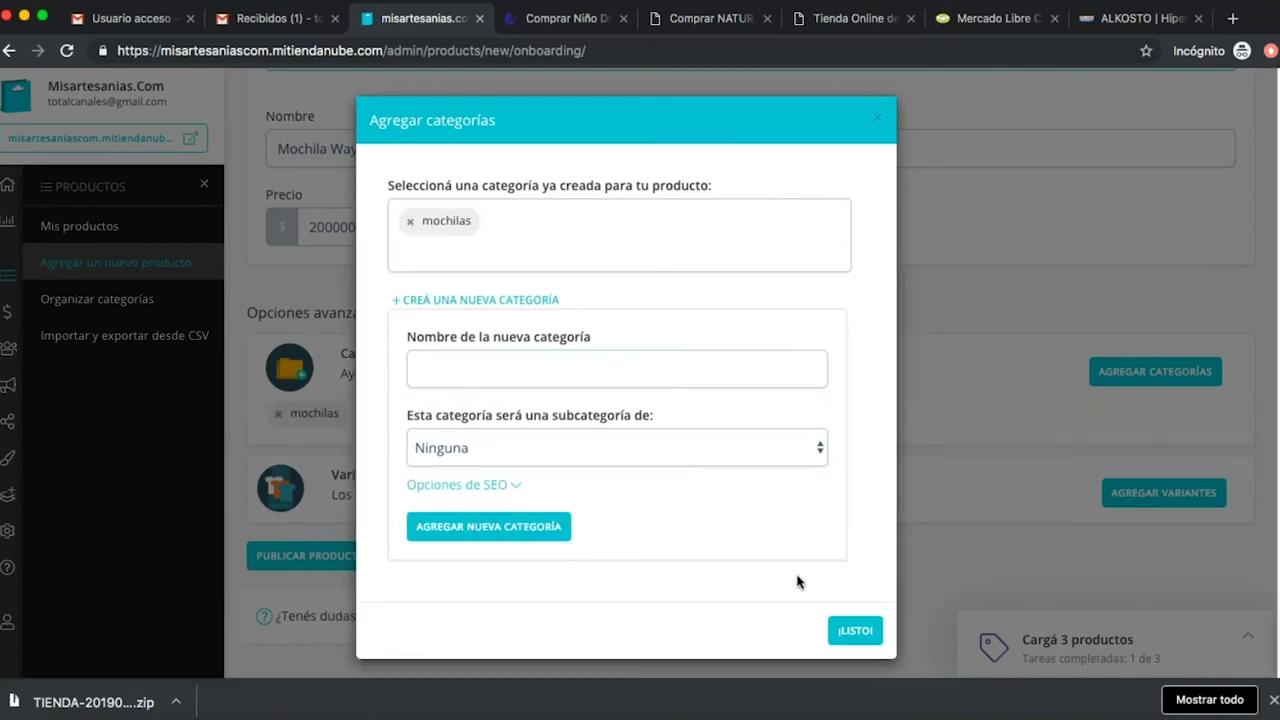
click(855, 631)
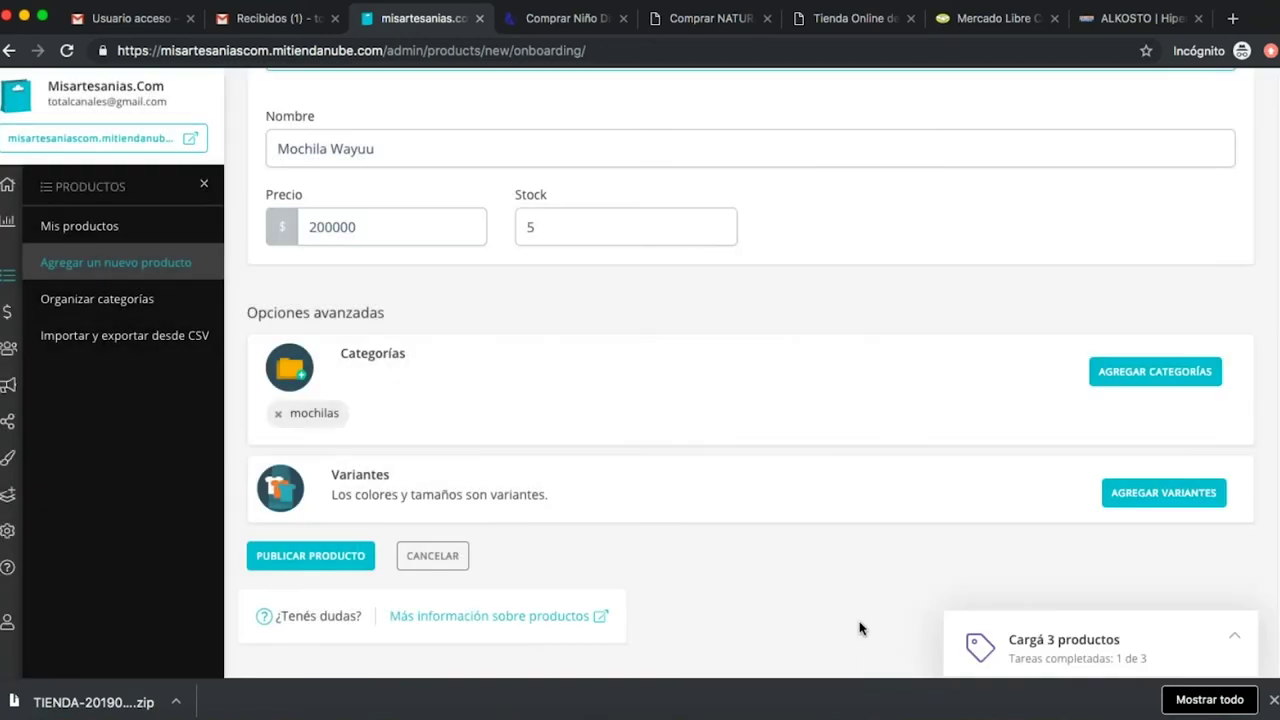
Add Verde, Azul and Púrpura from the recommended colours as Color variants.
click(1150, 493)
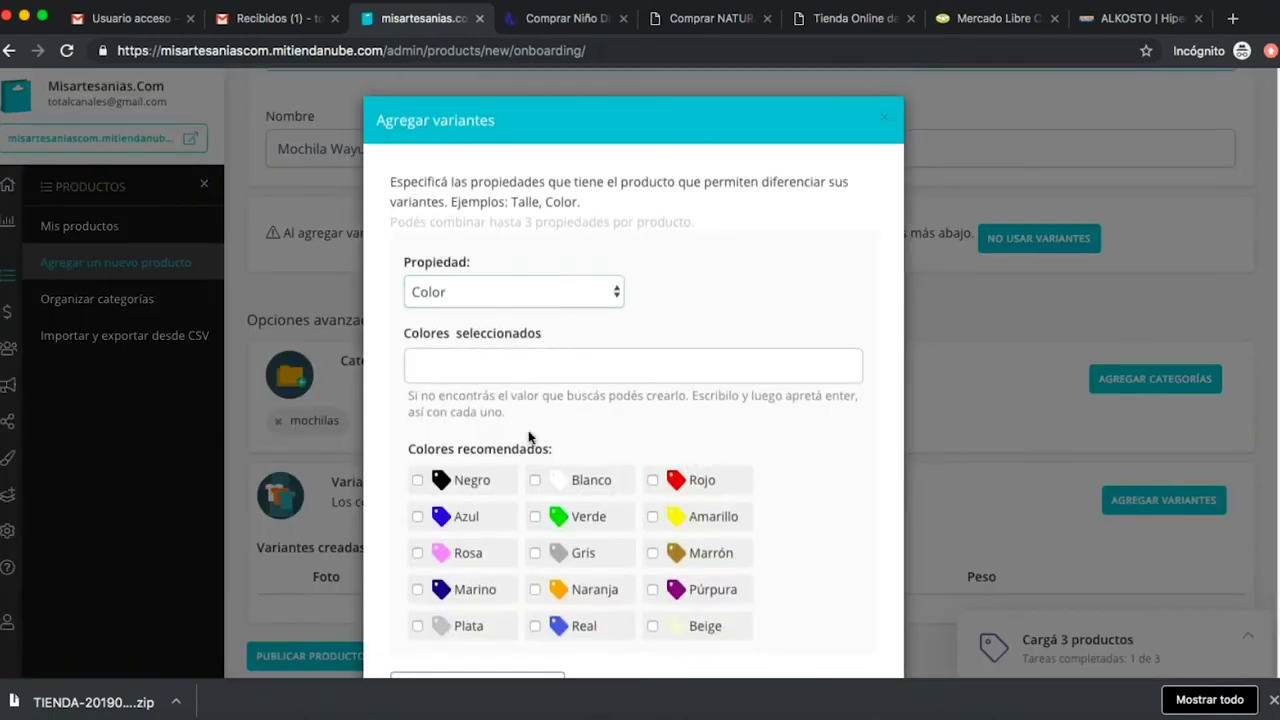
click(536, 517)
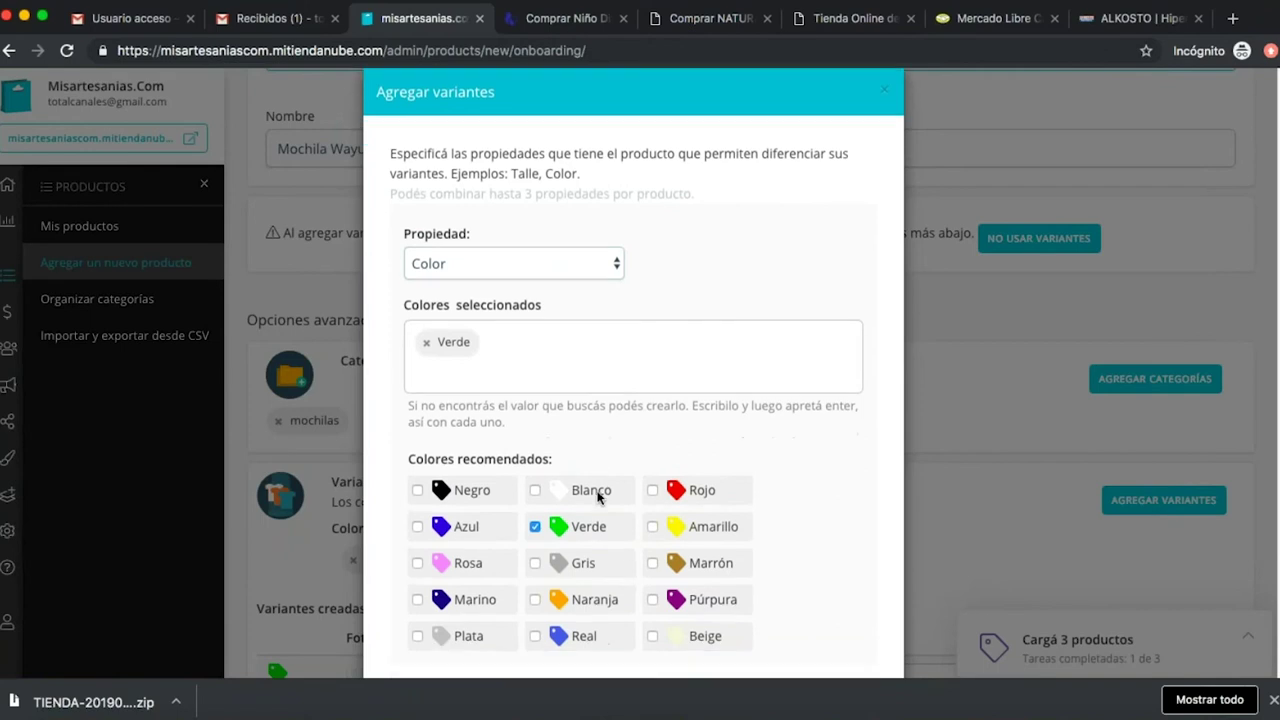
click(417, 527)
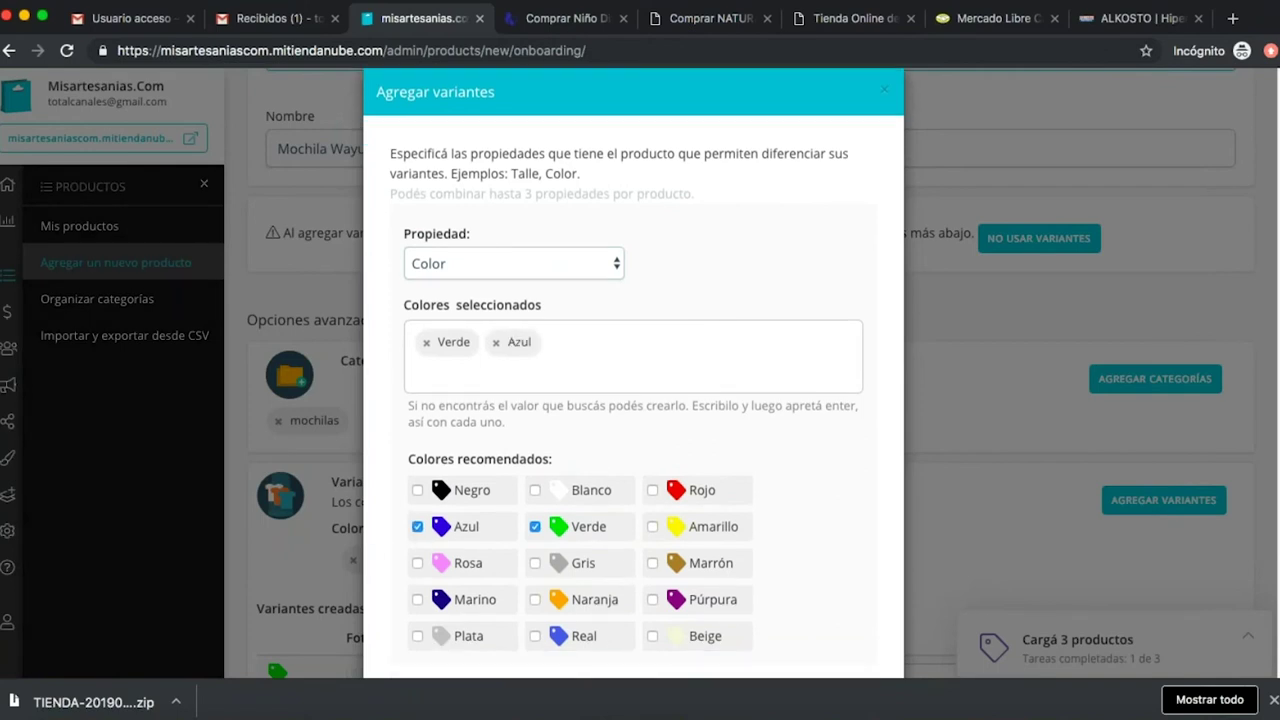
click(652, 599)
scroll(855, 507, down, 1)
scroll(855, 507, down, 1)
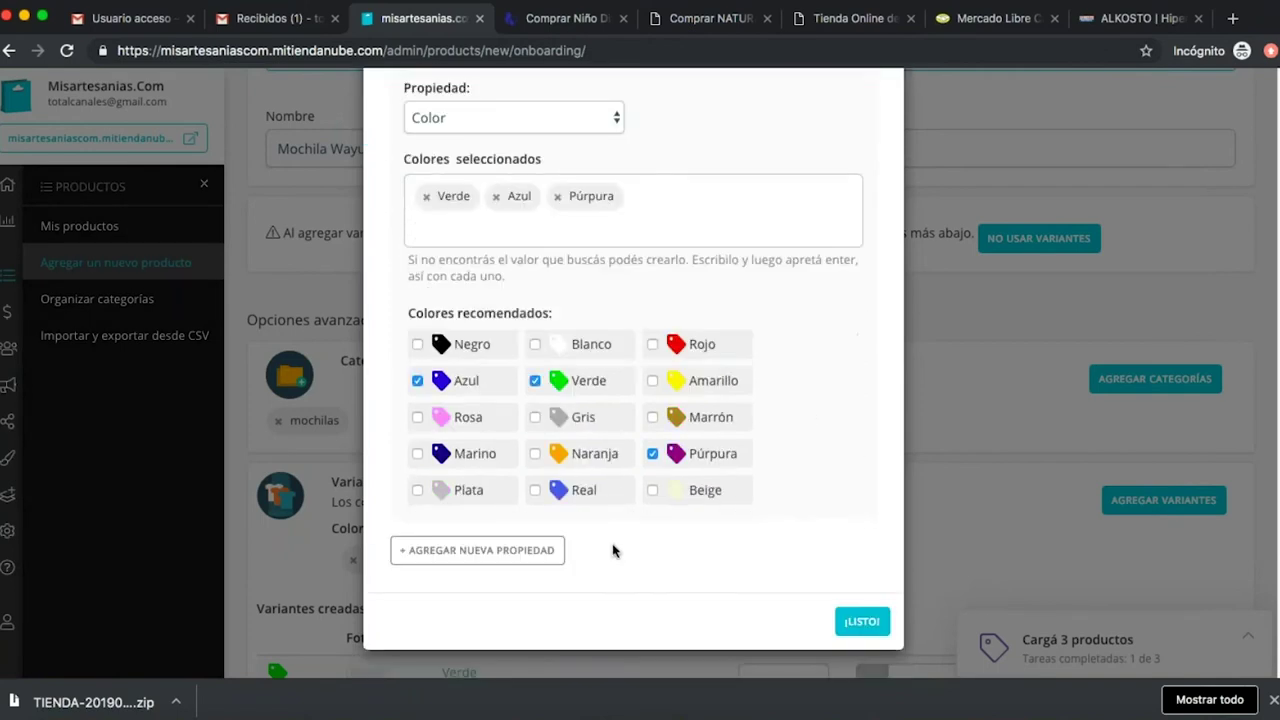
click(864, 620)
scroll(843, 437, down, 3)
Give the Verde, Azul and Púrpura variants stock 1, 2 and 2.
click(757, 388)
text(1)
click(767, 451)
text(2)
click(763, 525)
text(2)
Price Verde at 200000 and copy that price to Azul and Púrpura.
click(906, 370)
text(20)
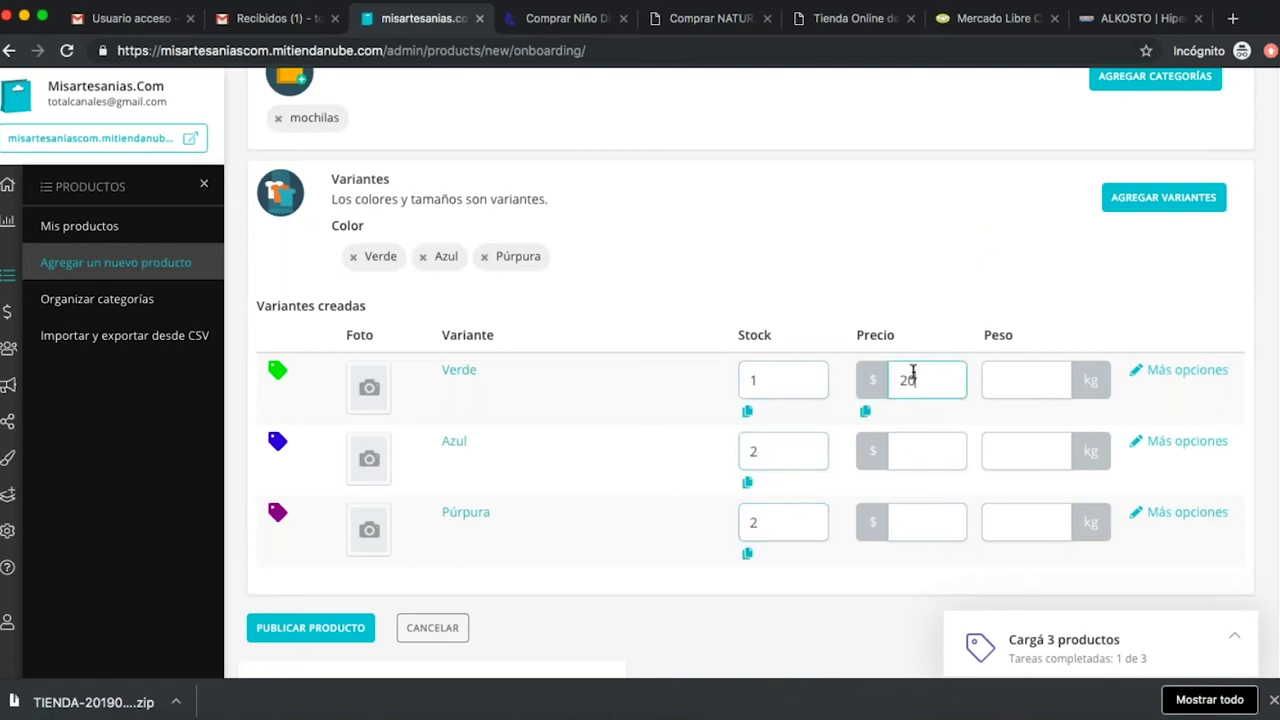
text(0000)
double_click(932, 380)
key(ctrl+c)
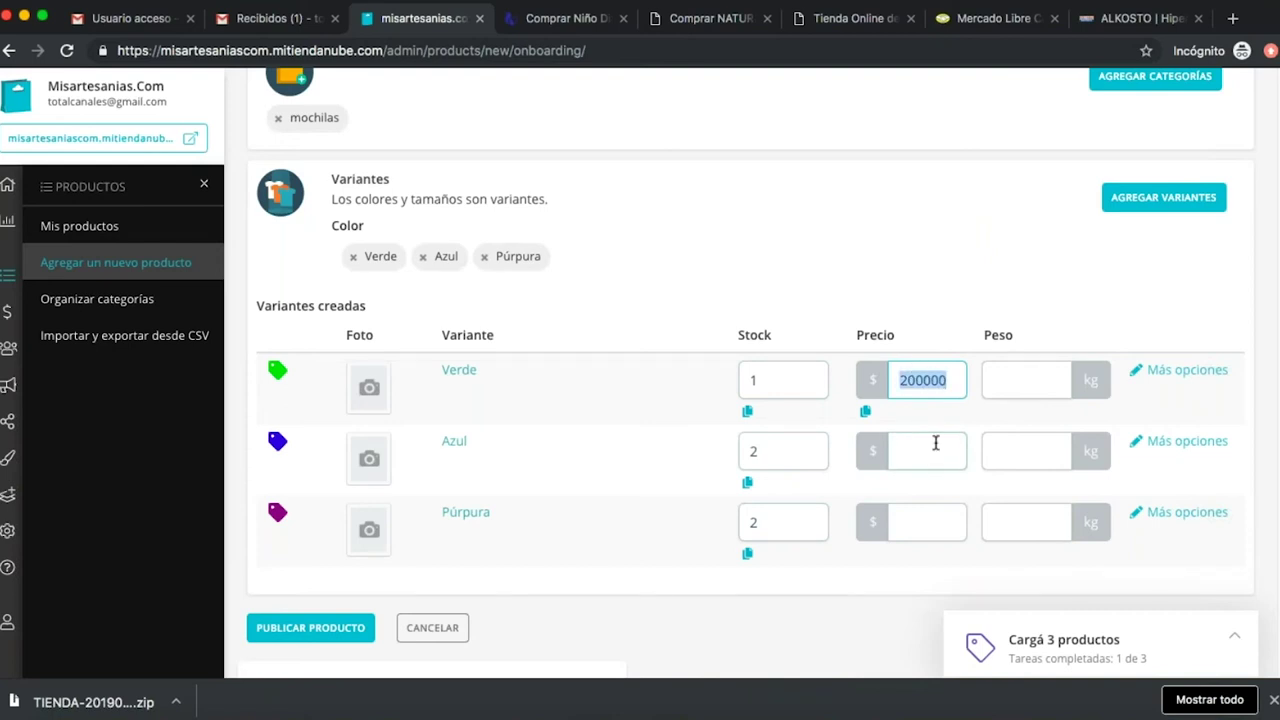
click(936, 451)
key(ctrl+v)
click(924, 520)
key(ctrl+v)
Set the weight of each colour variant to 0,2 kg.
click(1010, 373)
text(0)
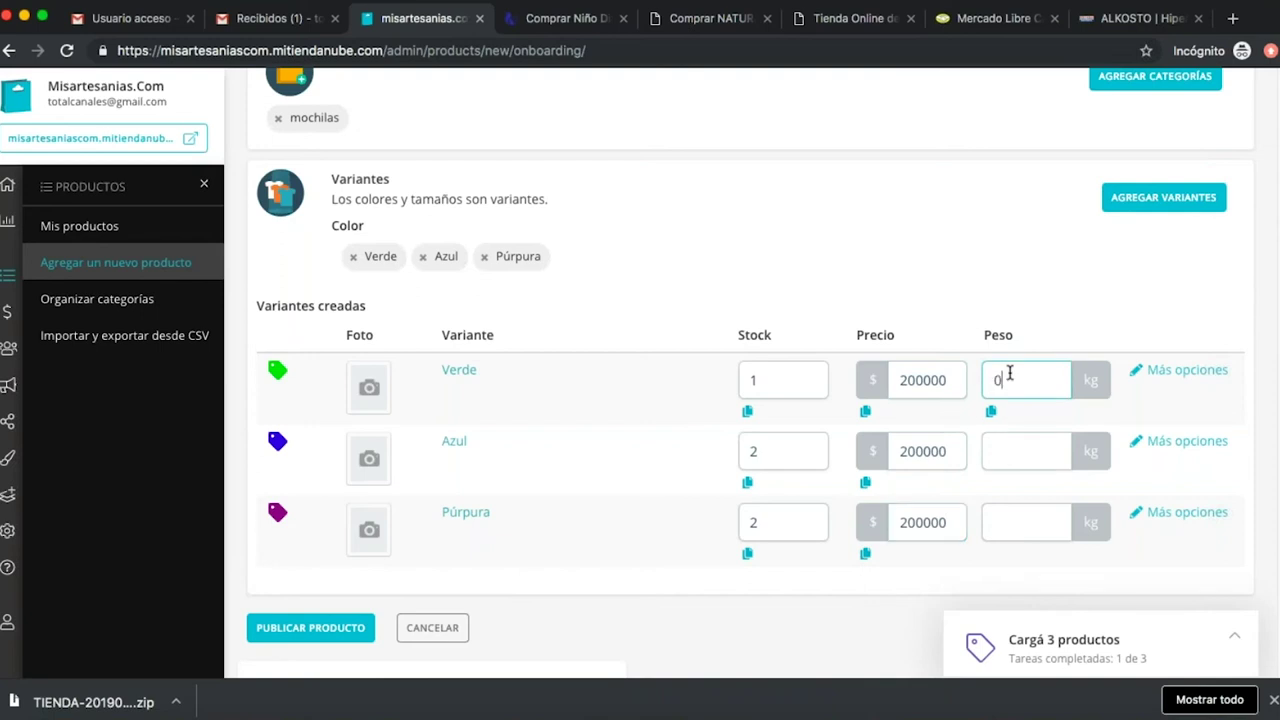
text(,2)
click(1028, 455)
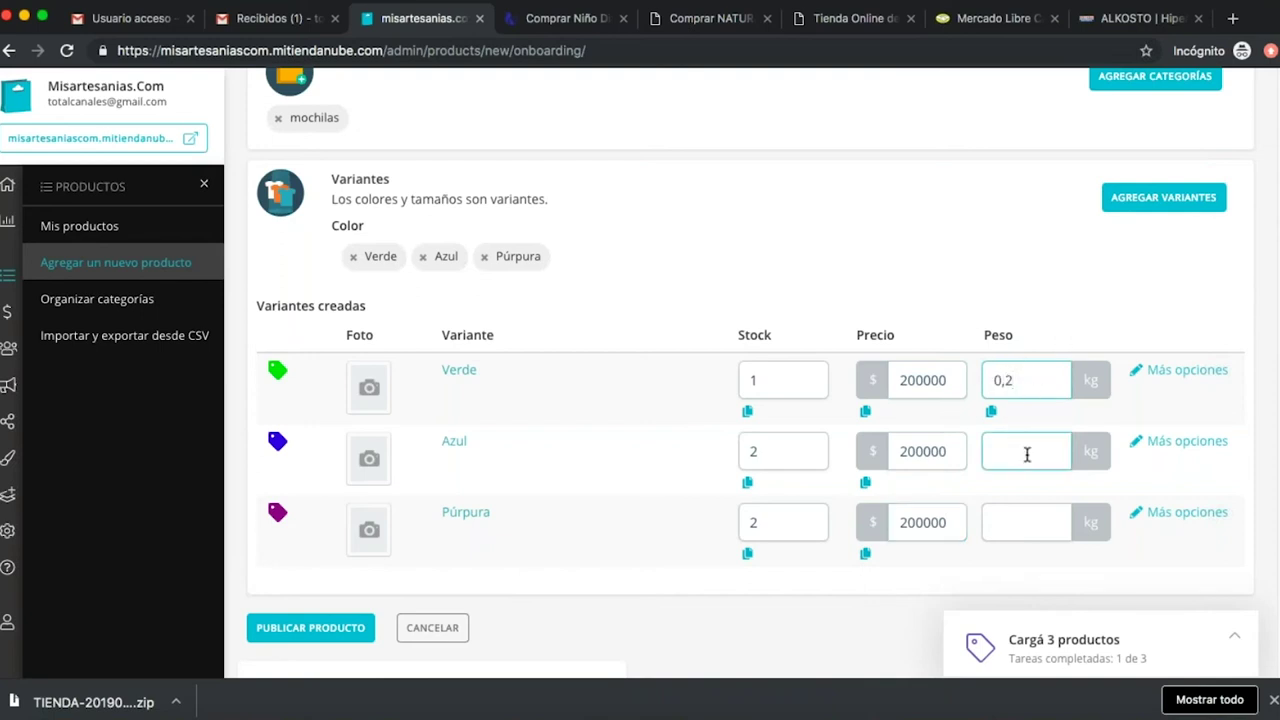
text(0,)
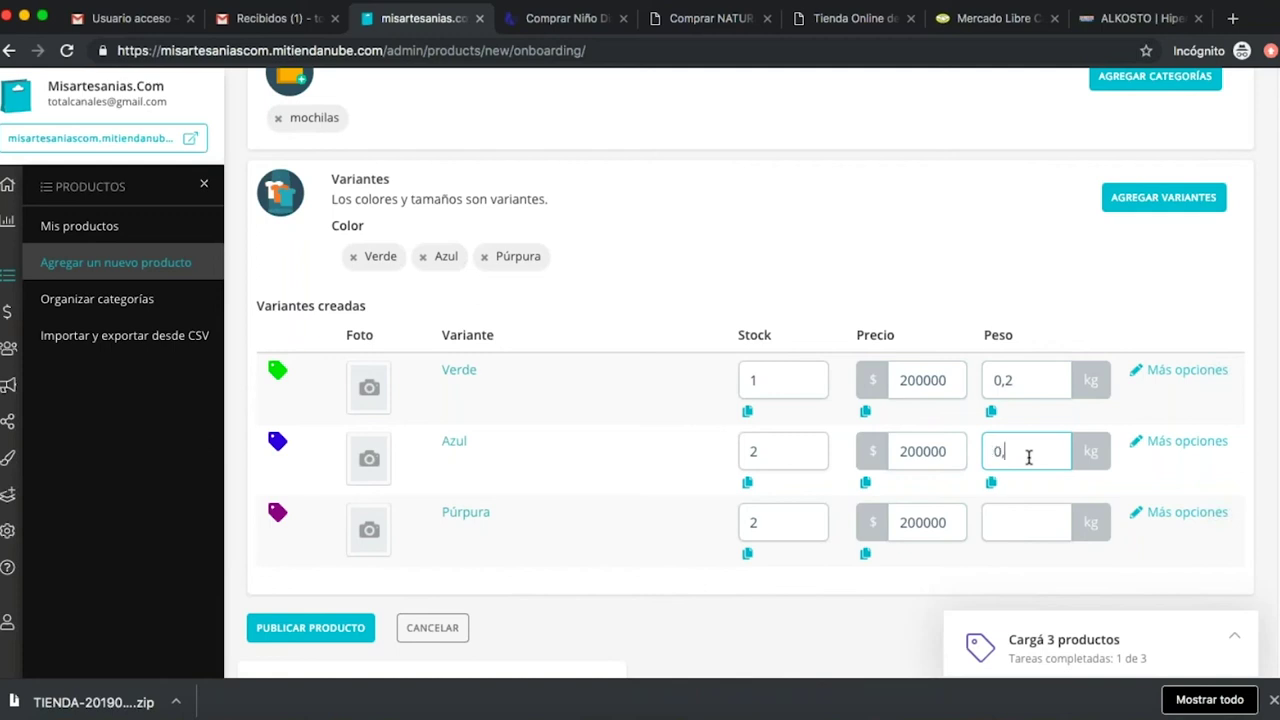
text(2)
click(1011, 525)
text(0,2)
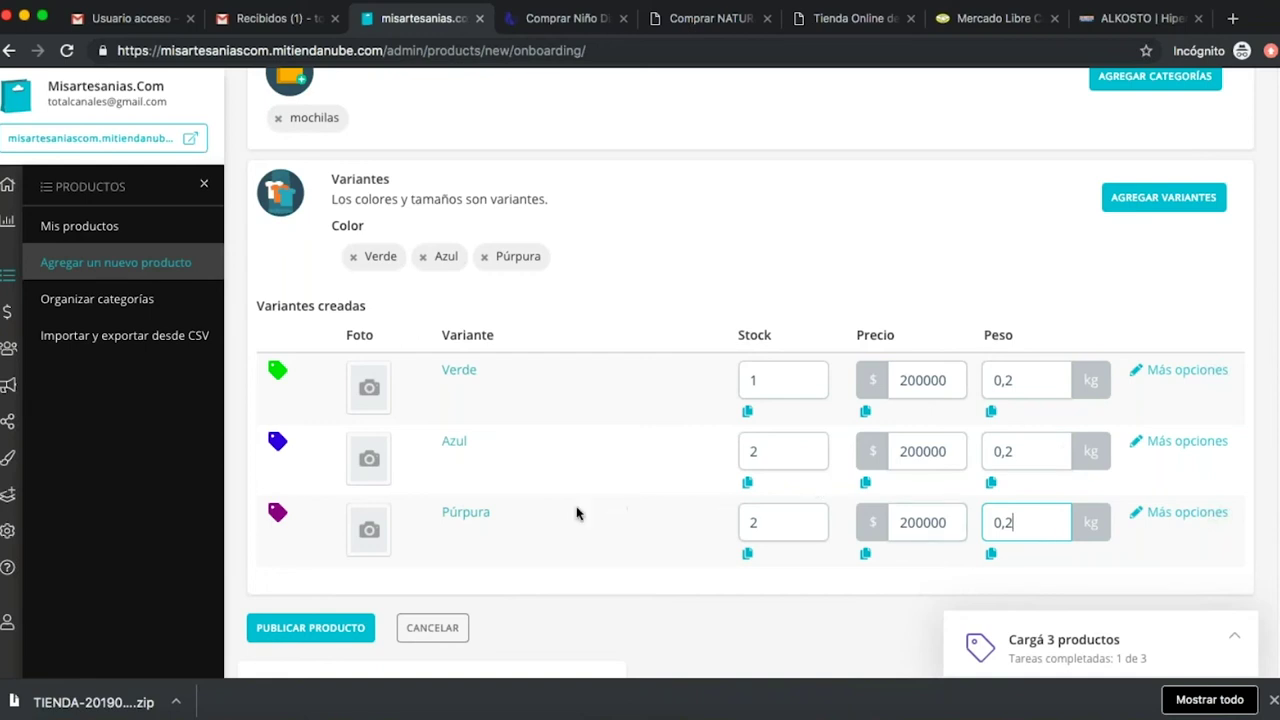
scroll(614, 537, down, 3)
Publish Mochila Wayuu and start a blank form for another product.
click(330, 486)
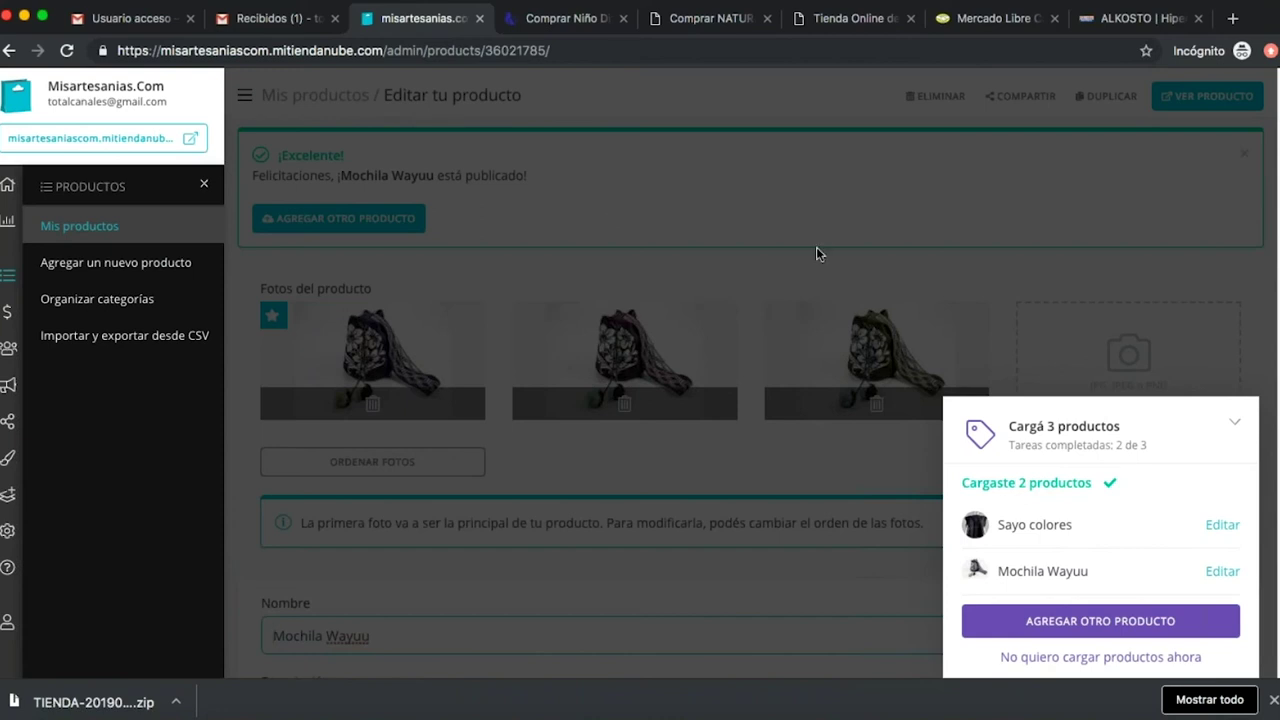
click(1134, 621)
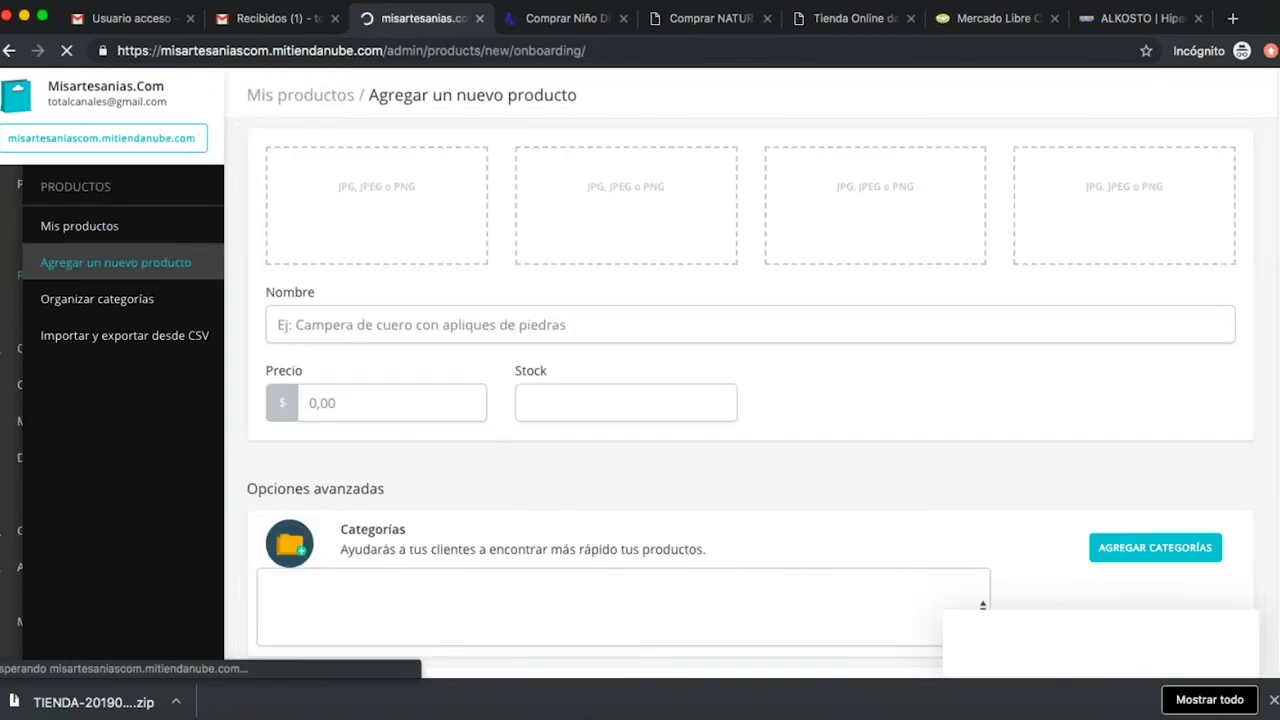
Upload arete 1.jpg and enter the product name 'Aretes de filigrana'.
click(585, 317)
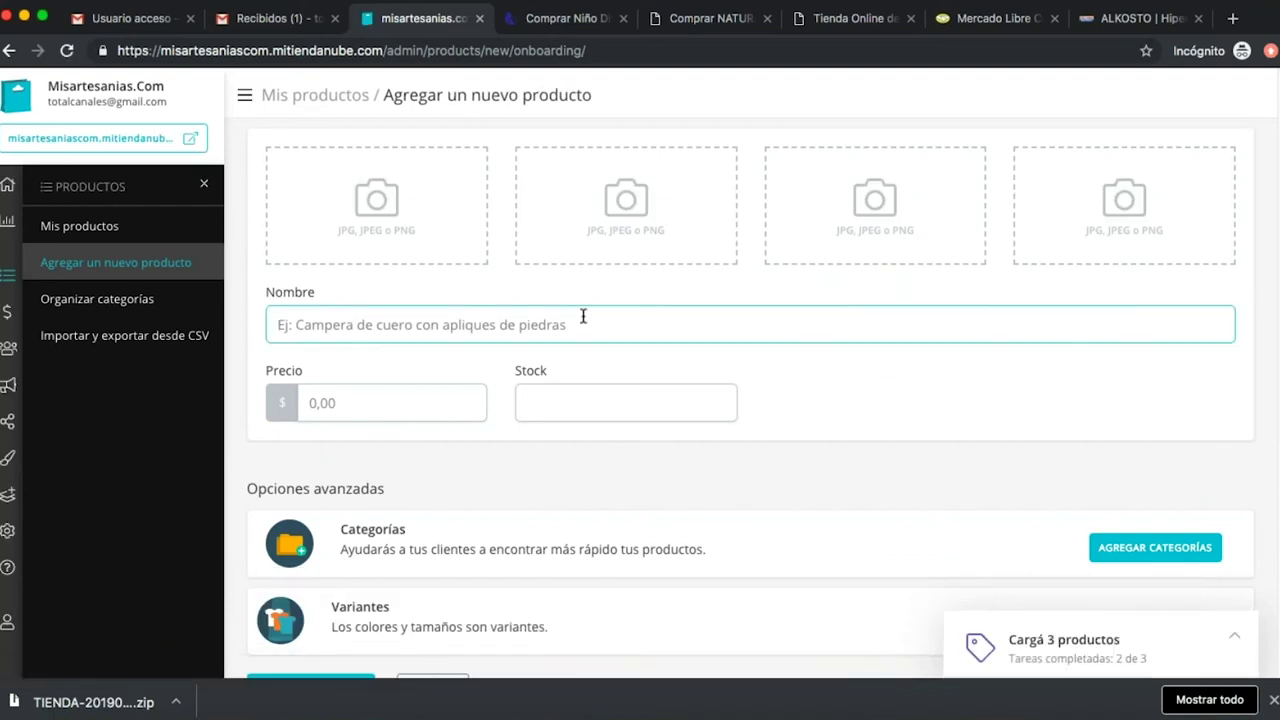
click(409, 222)
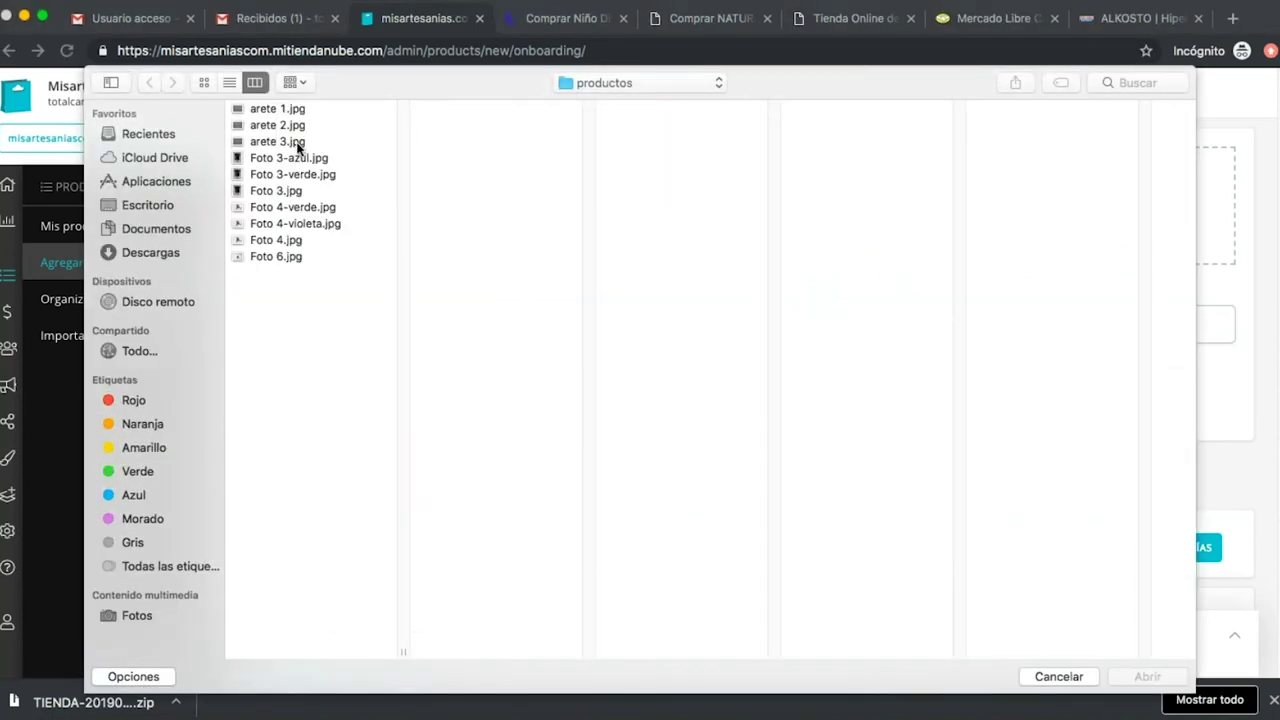
click(280, 109)
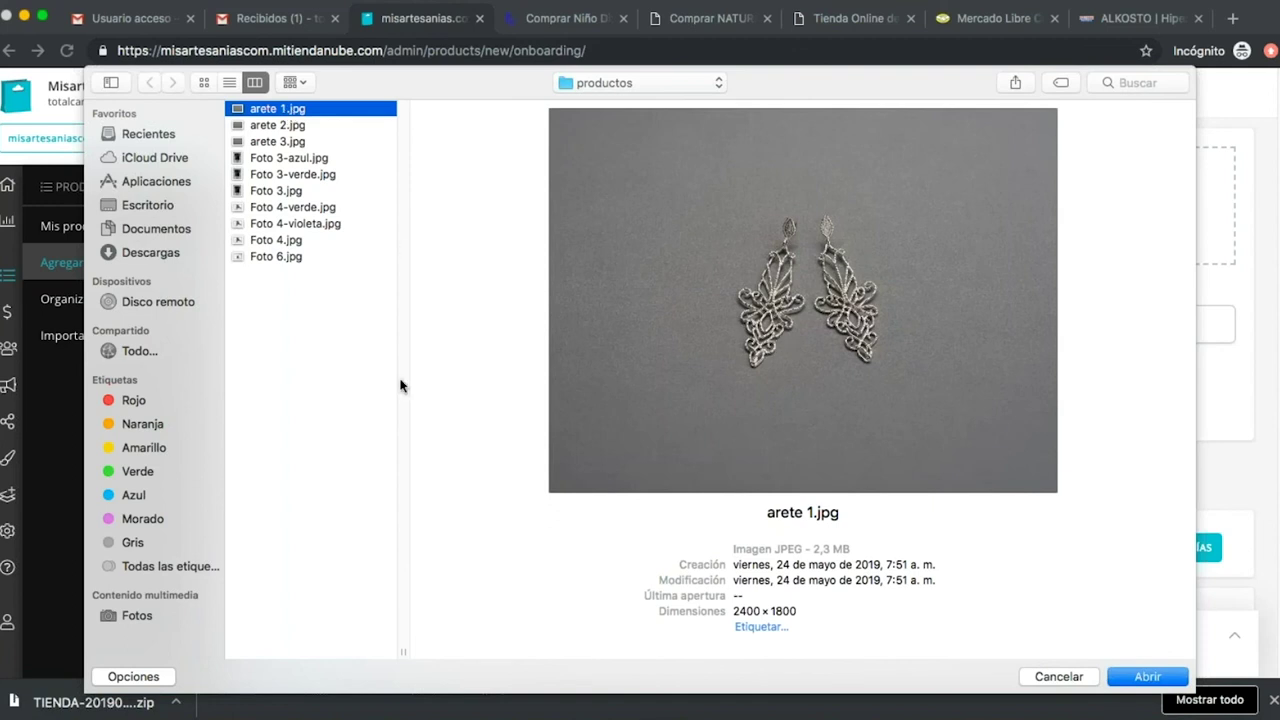
click(1137, 679)
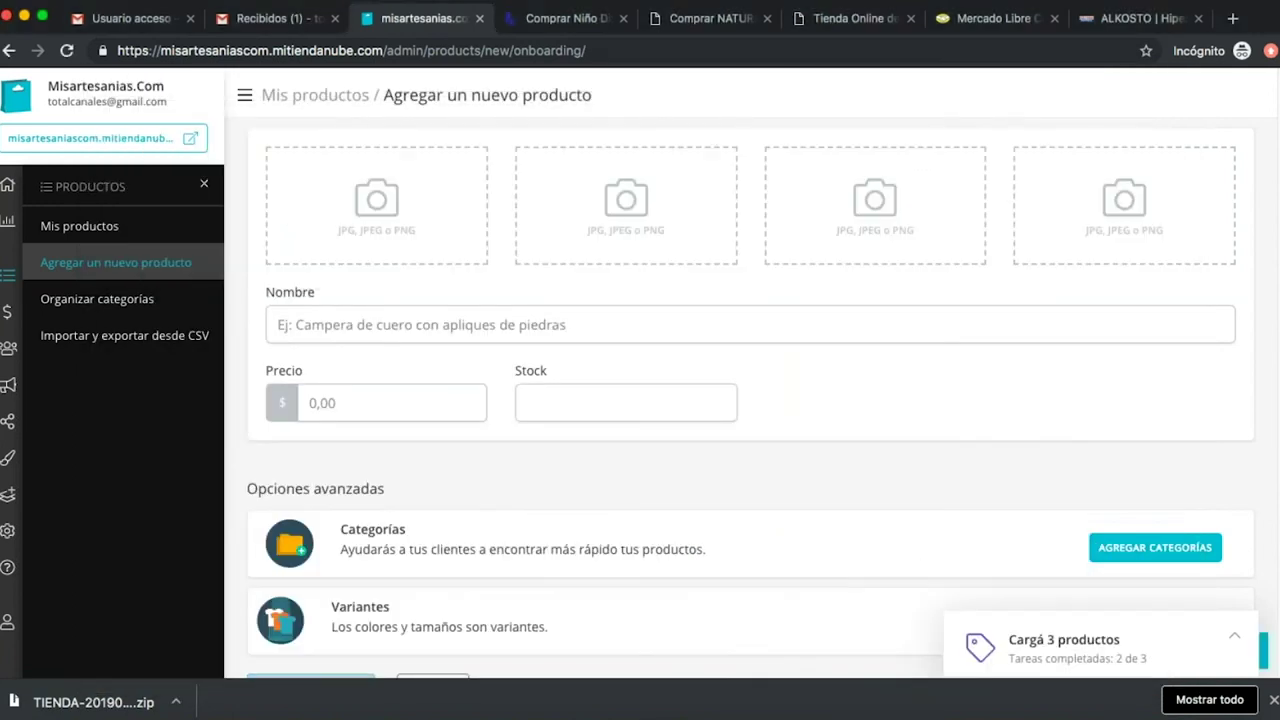
click(541, 322)
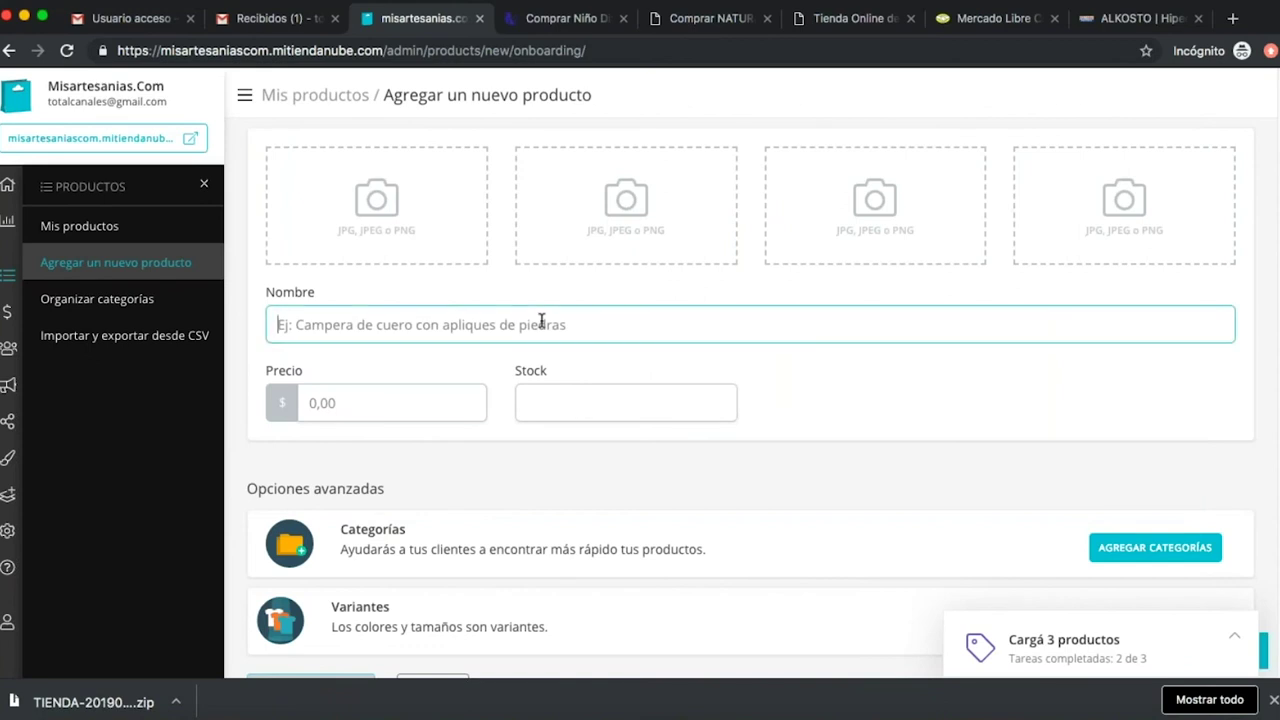
text(Aretes de filigrana)
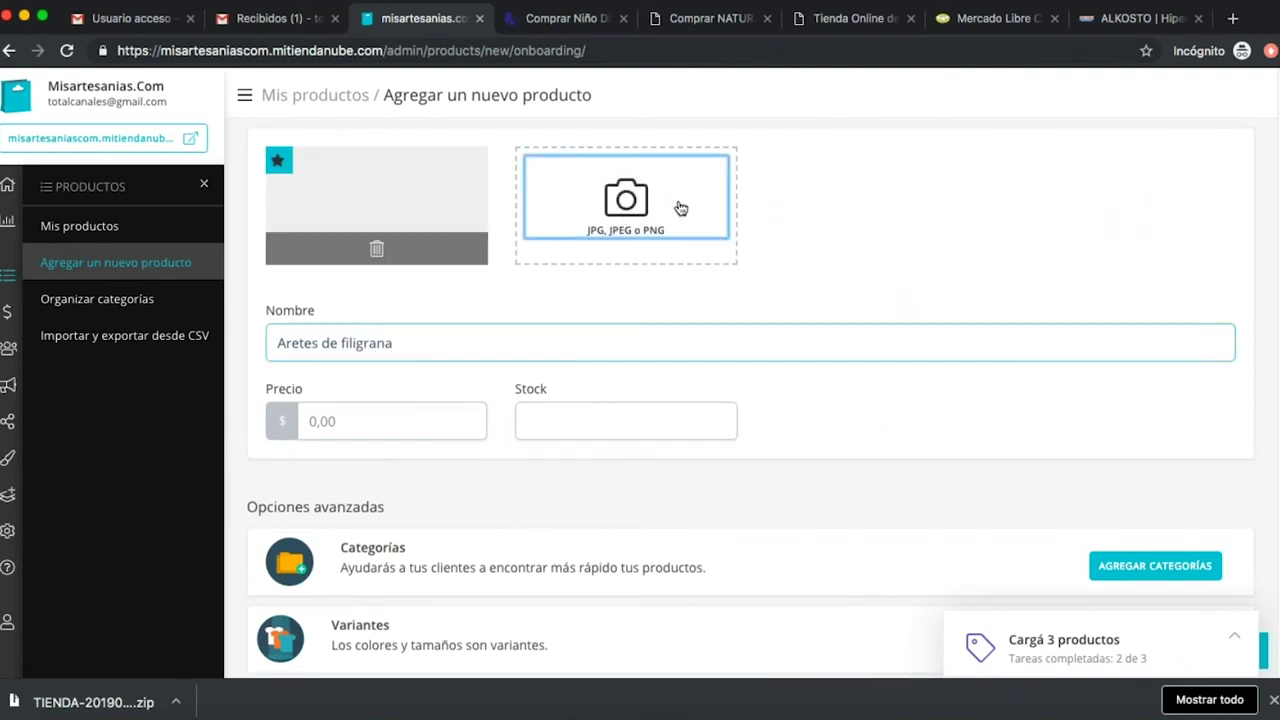
Add the arete 2.jpg photo and set price 150000 and stock 1.
click(690, 232)
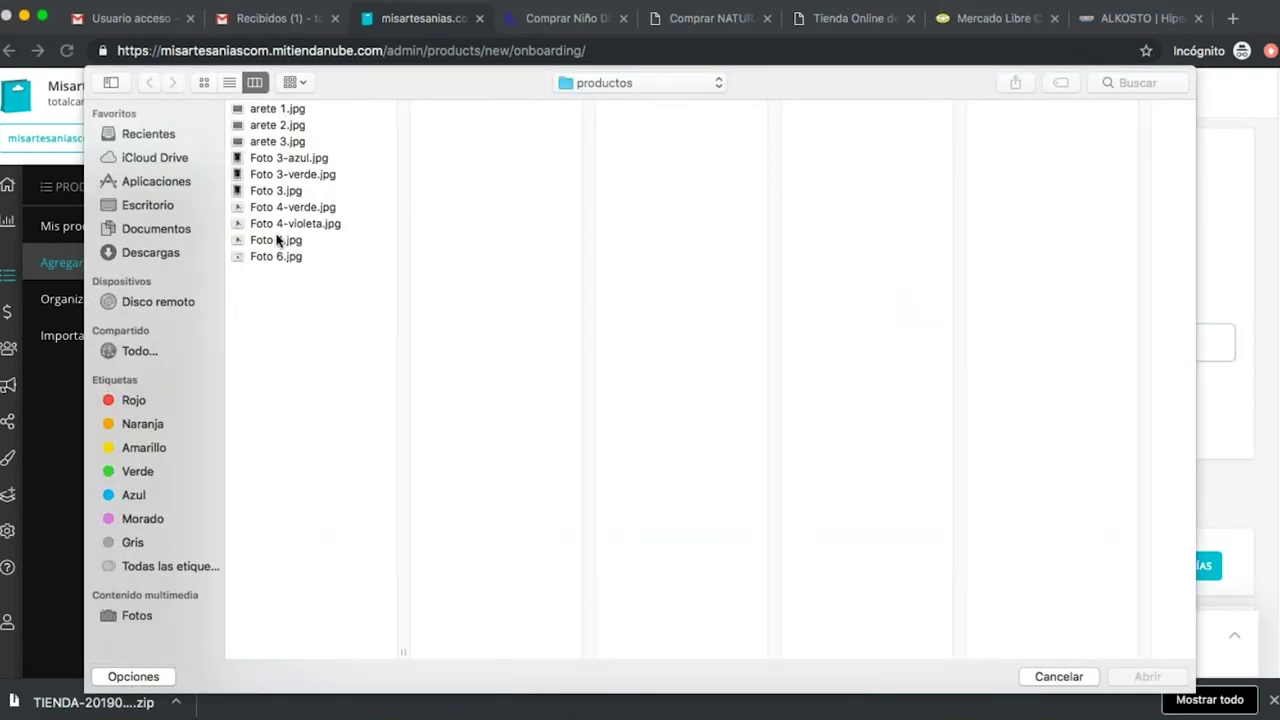
click(280, 126)
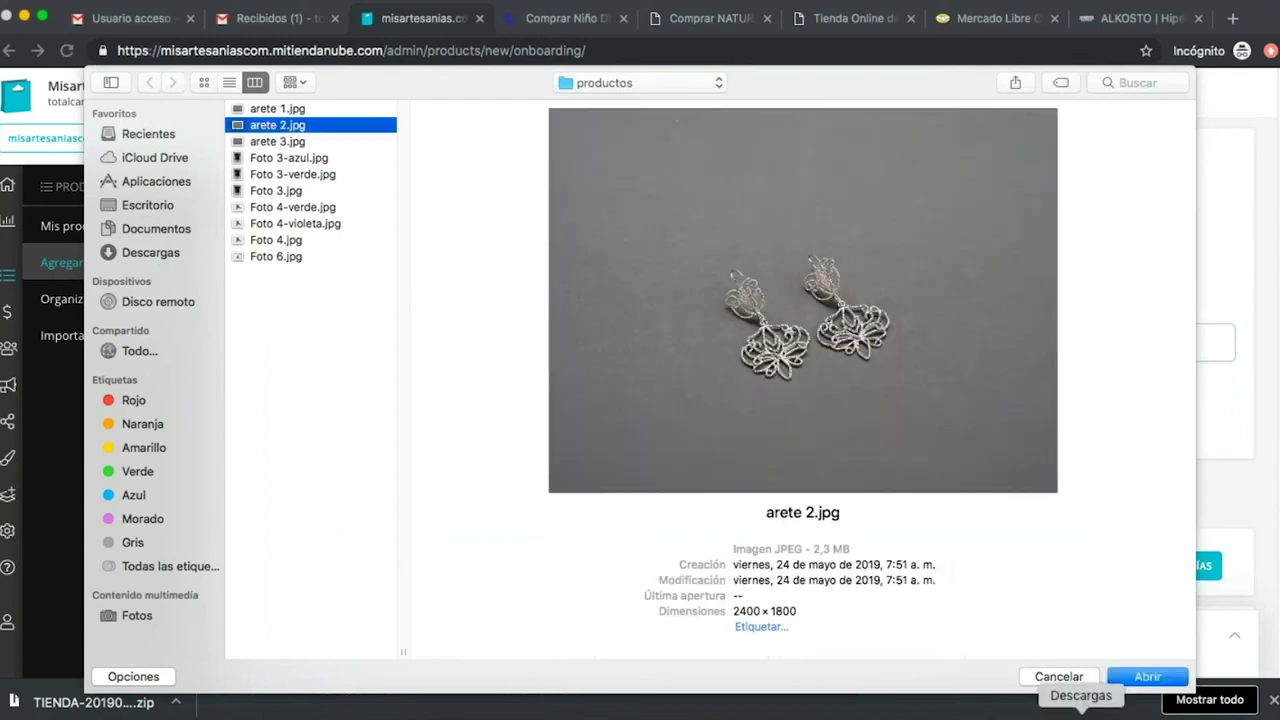
click(1147, 676)
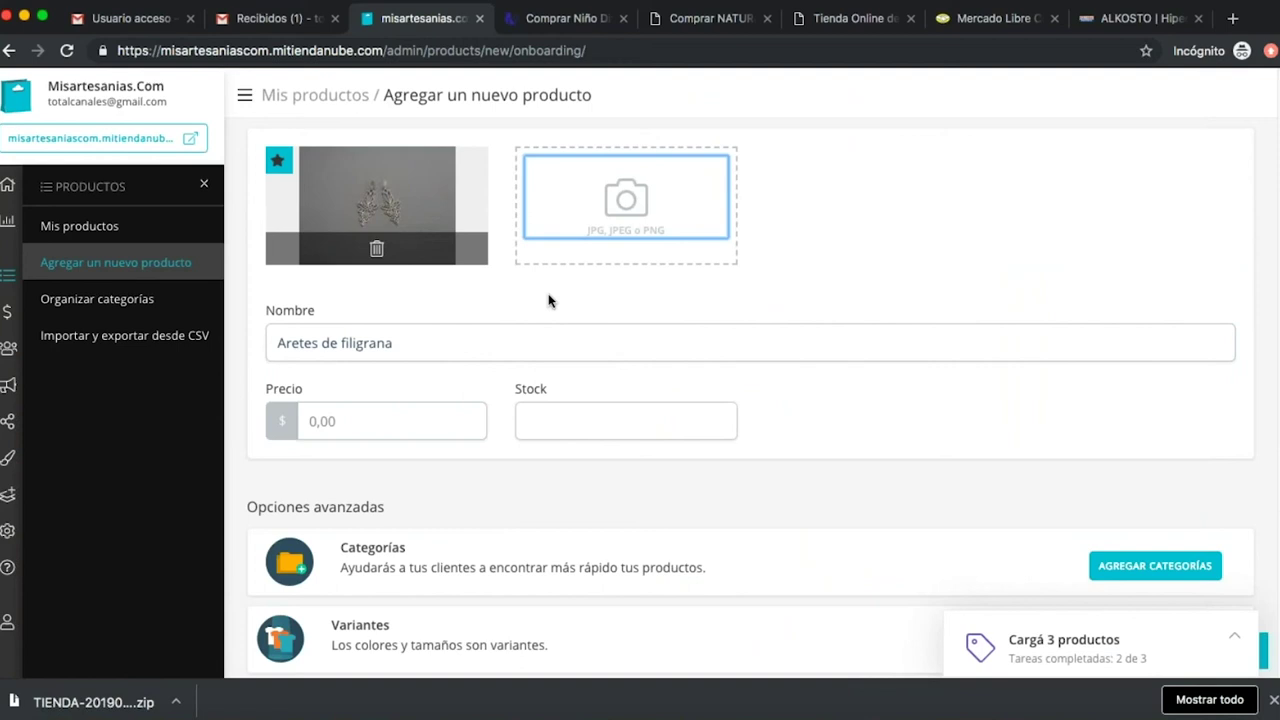
click(383, 416)
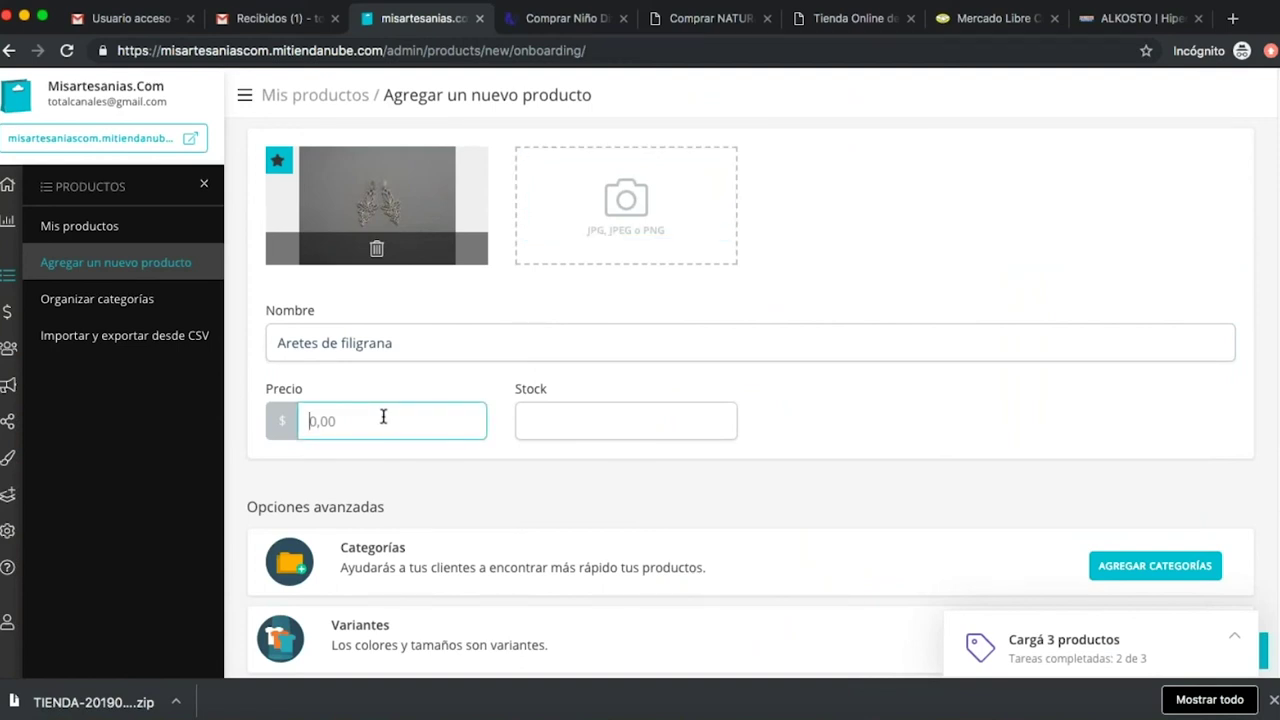
text(150000)
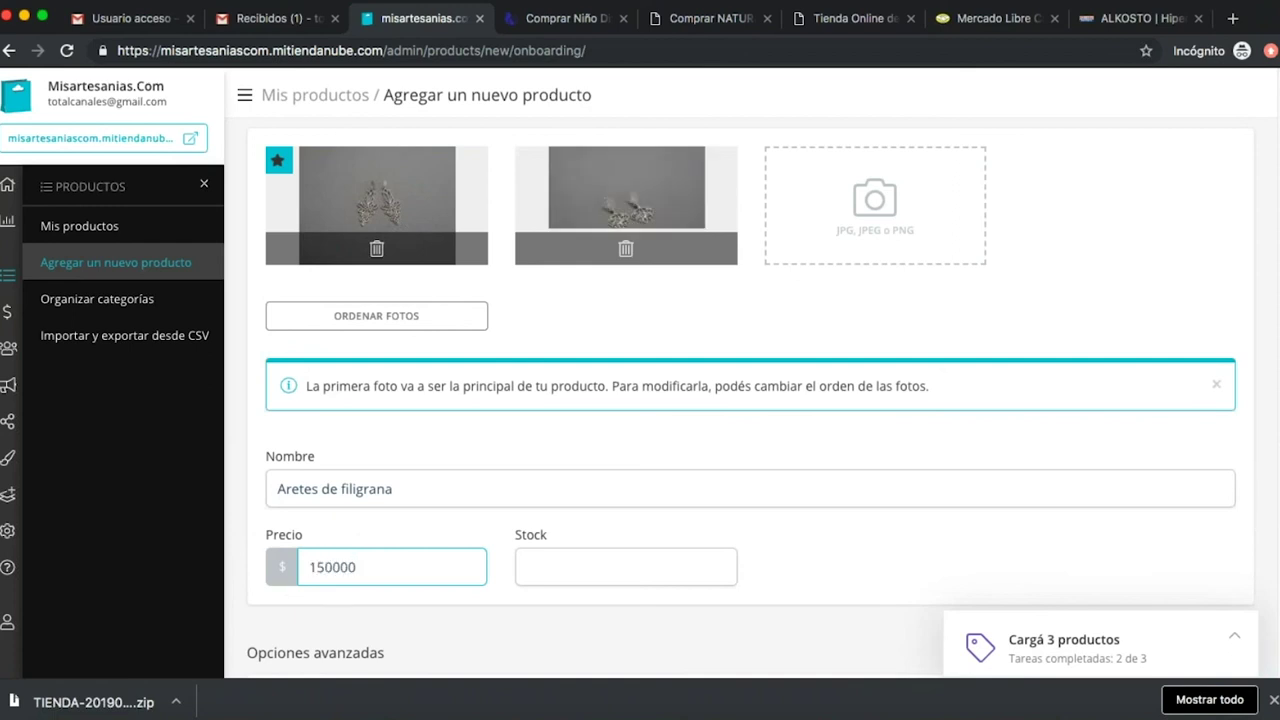
click(612, 568)
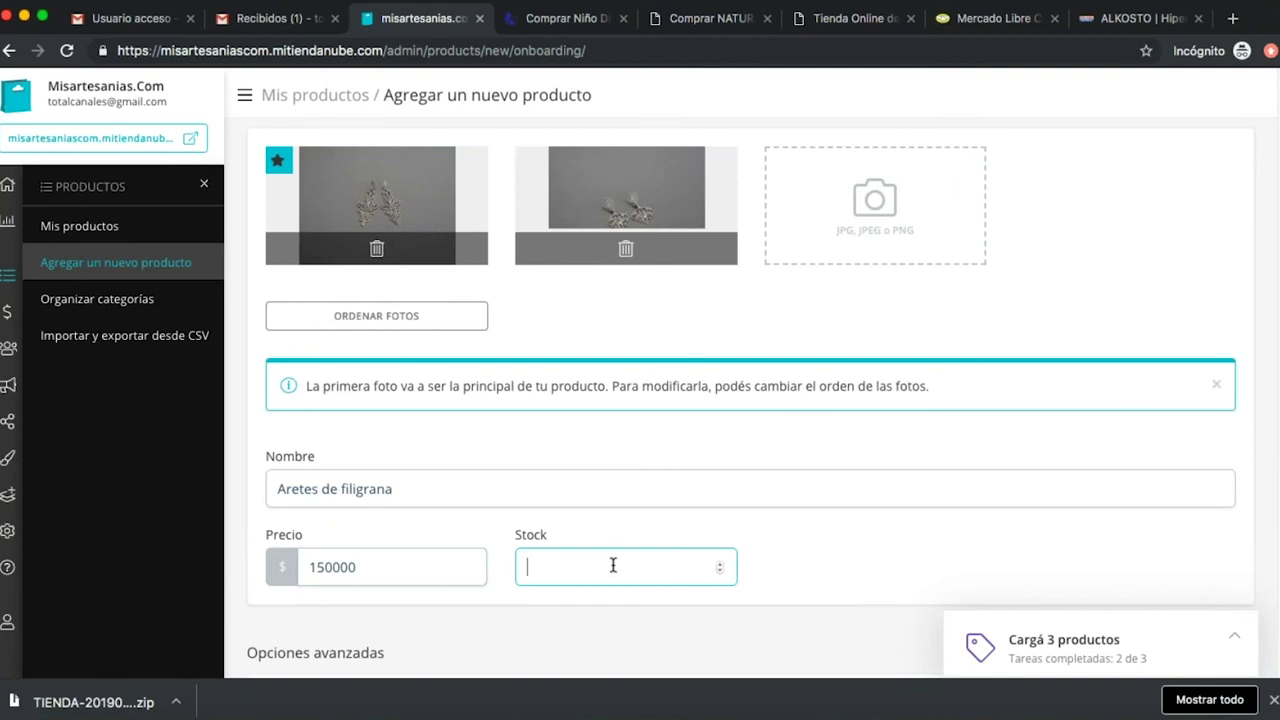
text(1)
Add arete 3.jpg as the third earring photo.
click(868, 188)
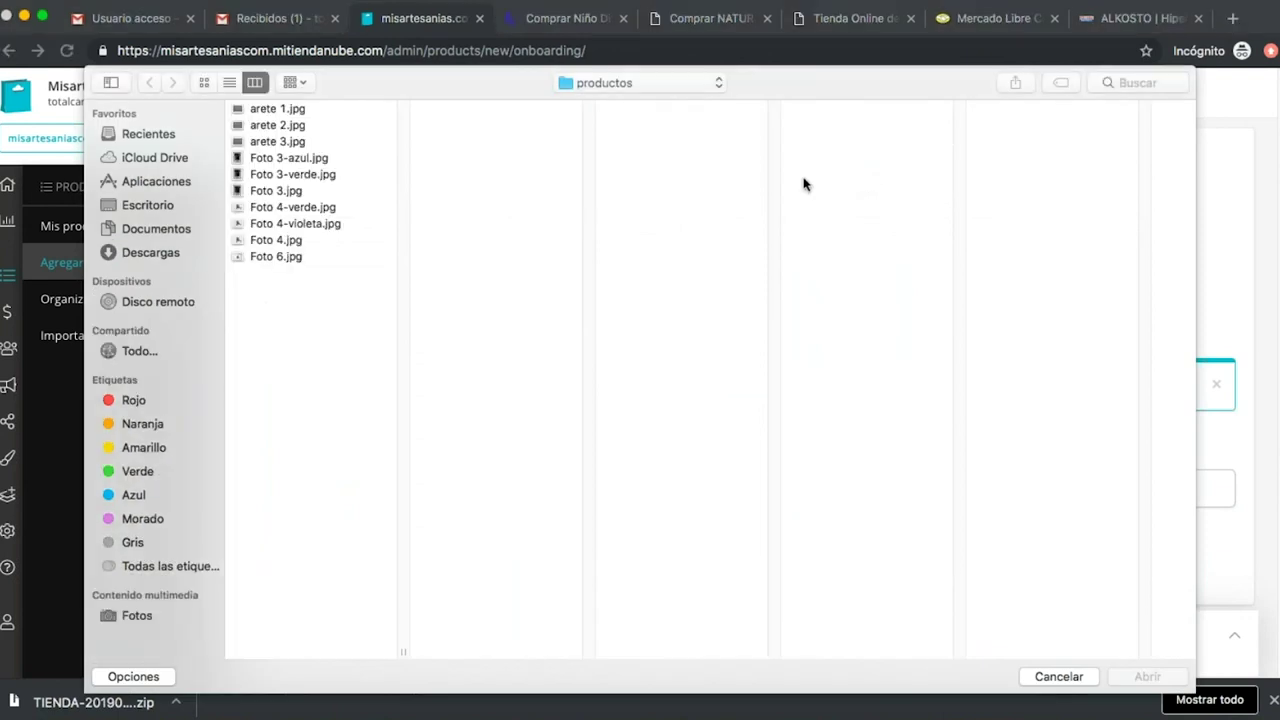
click(300, 142)
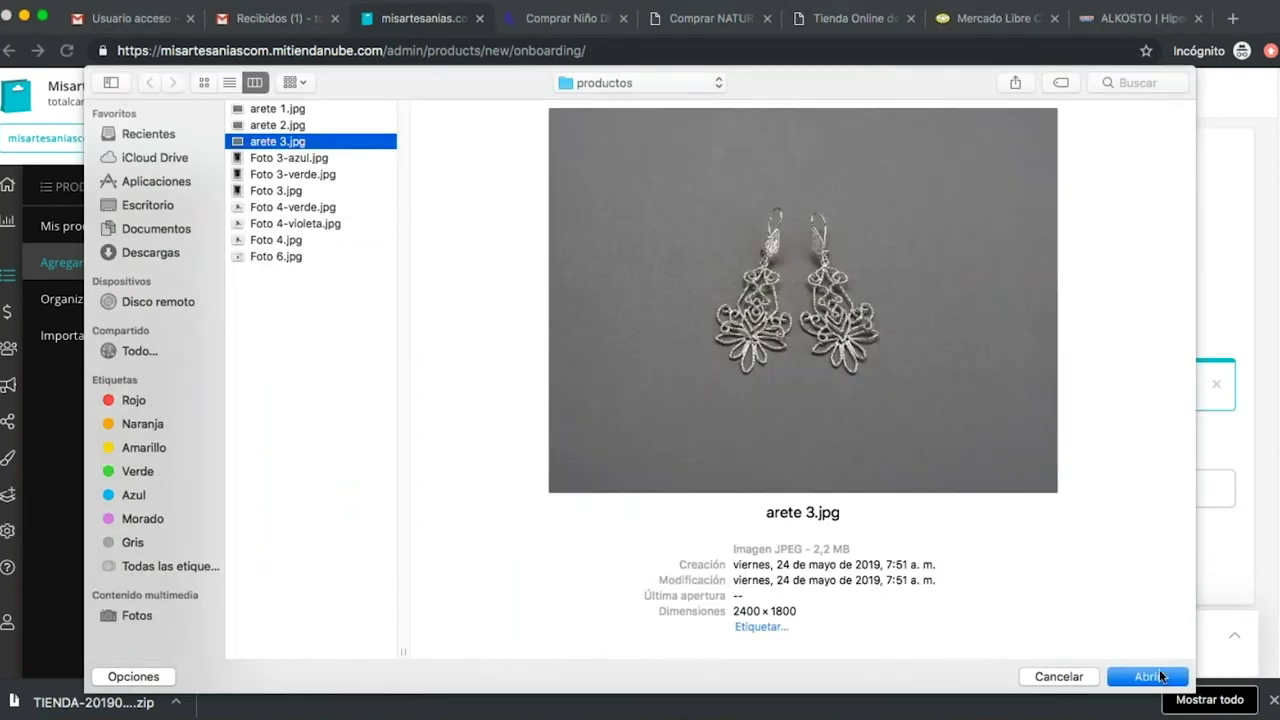
click(1150, 677)
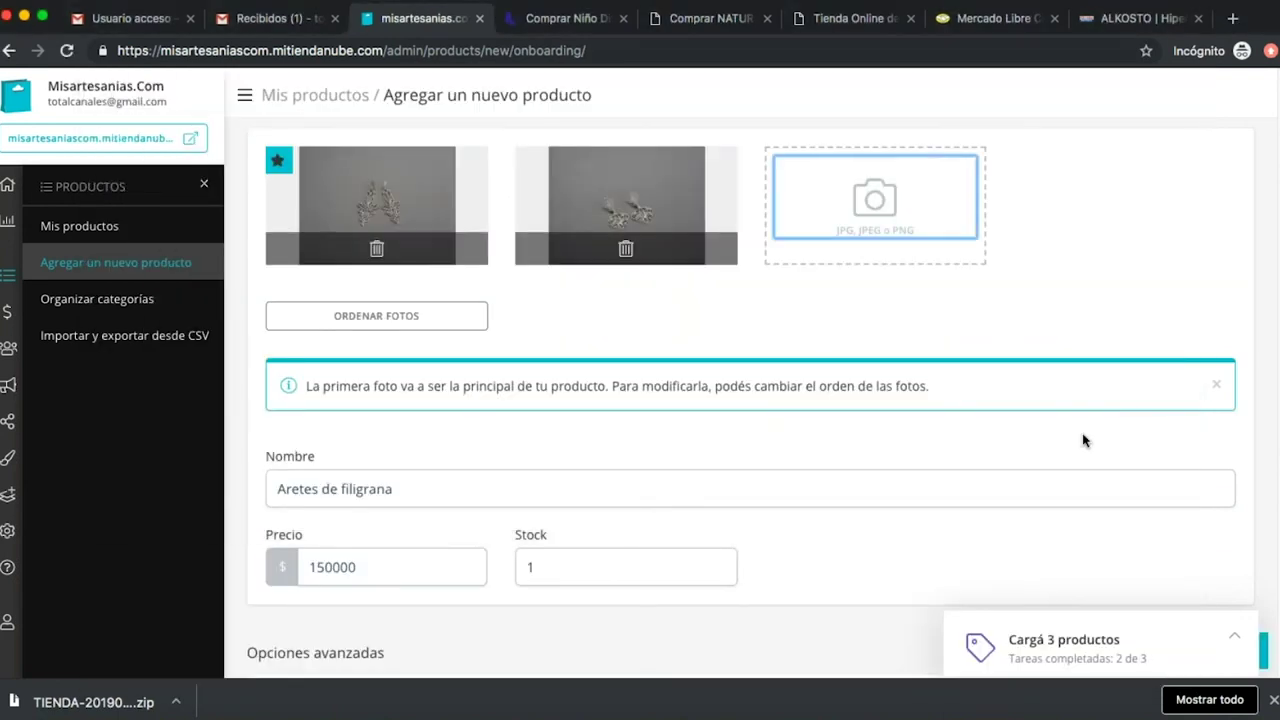
scroll(1082, 440, down, 3)
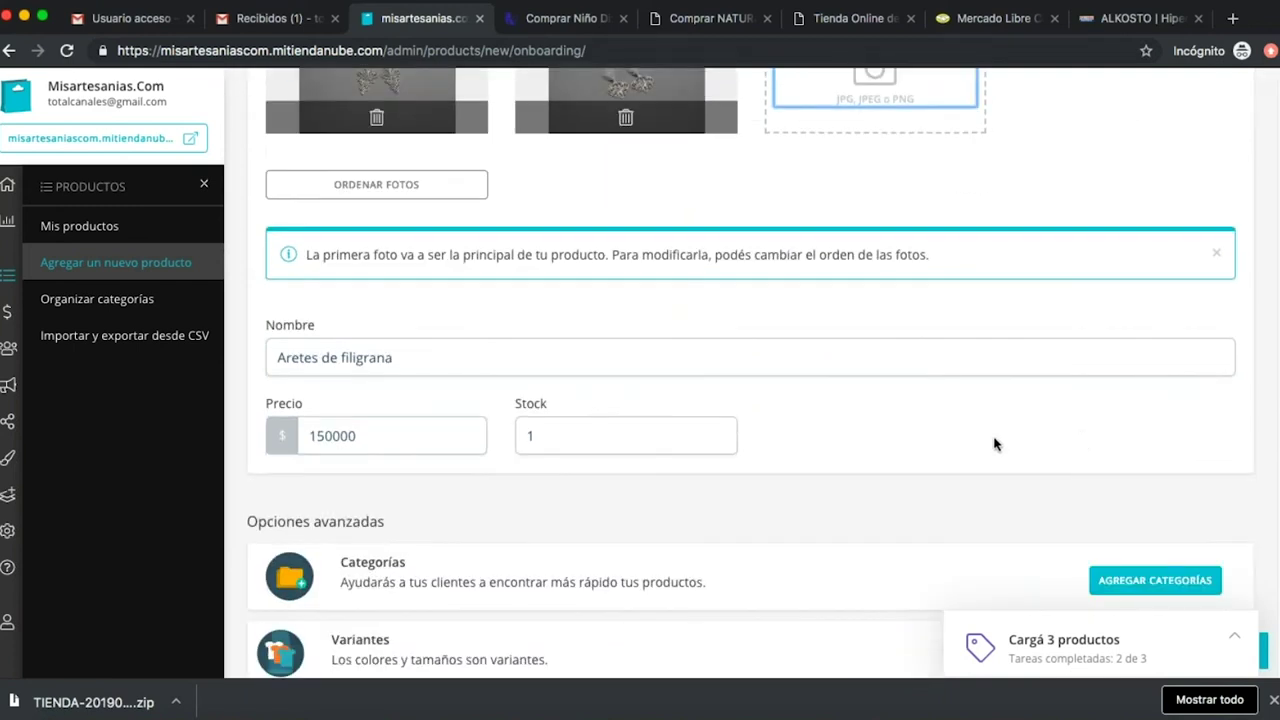
scroll(869, 497, down, 1)
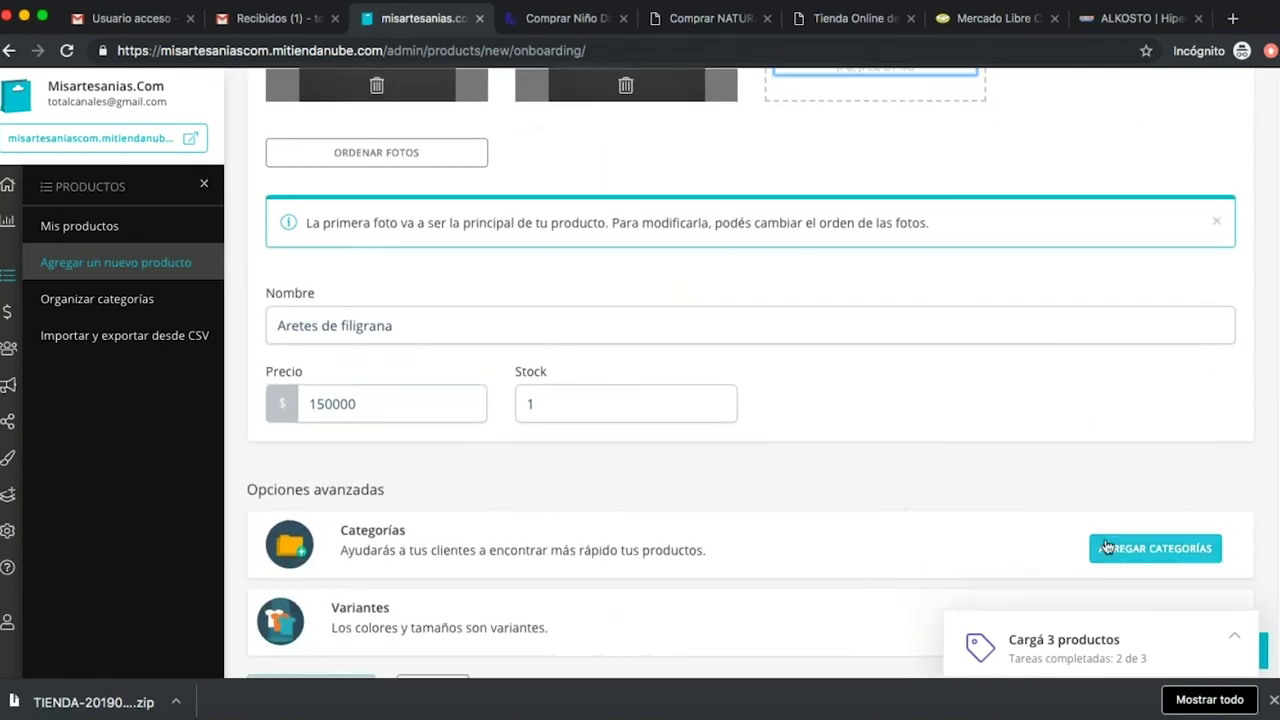
Create an 'aretes' category and assign it to Aretes de filigrana.
click(1120, 549)
click(551, 212)
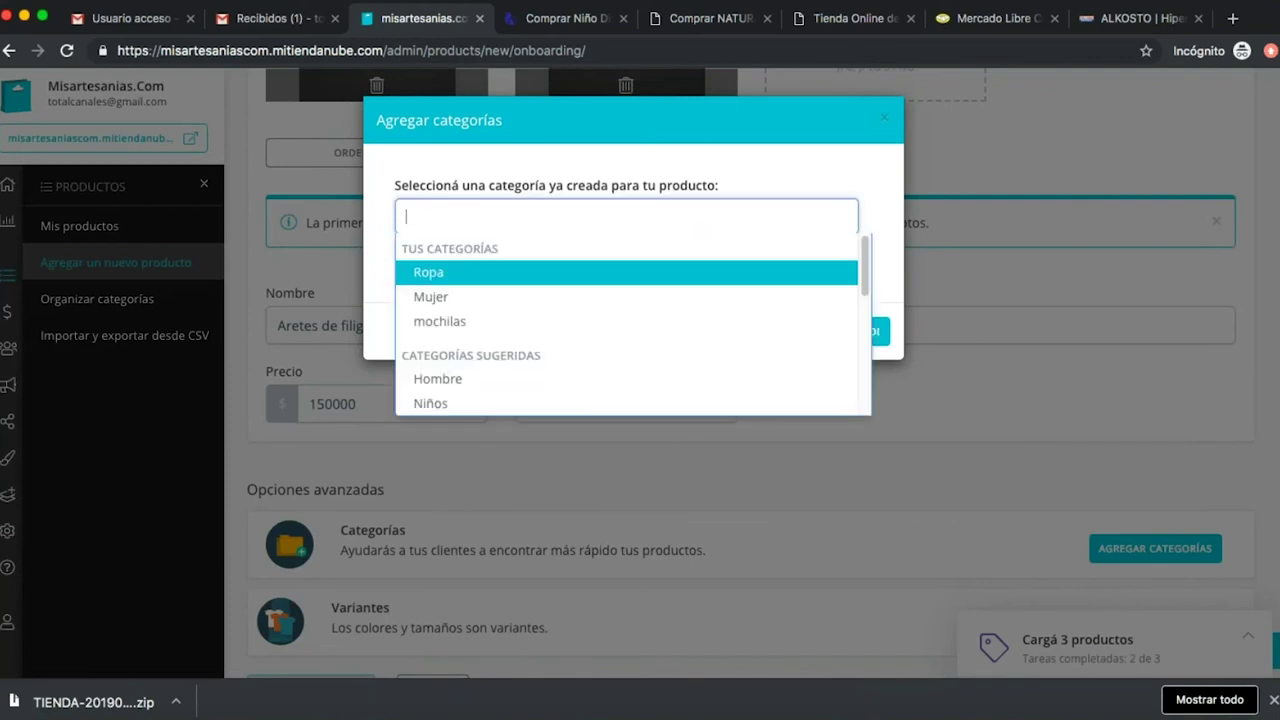
text(aretes)
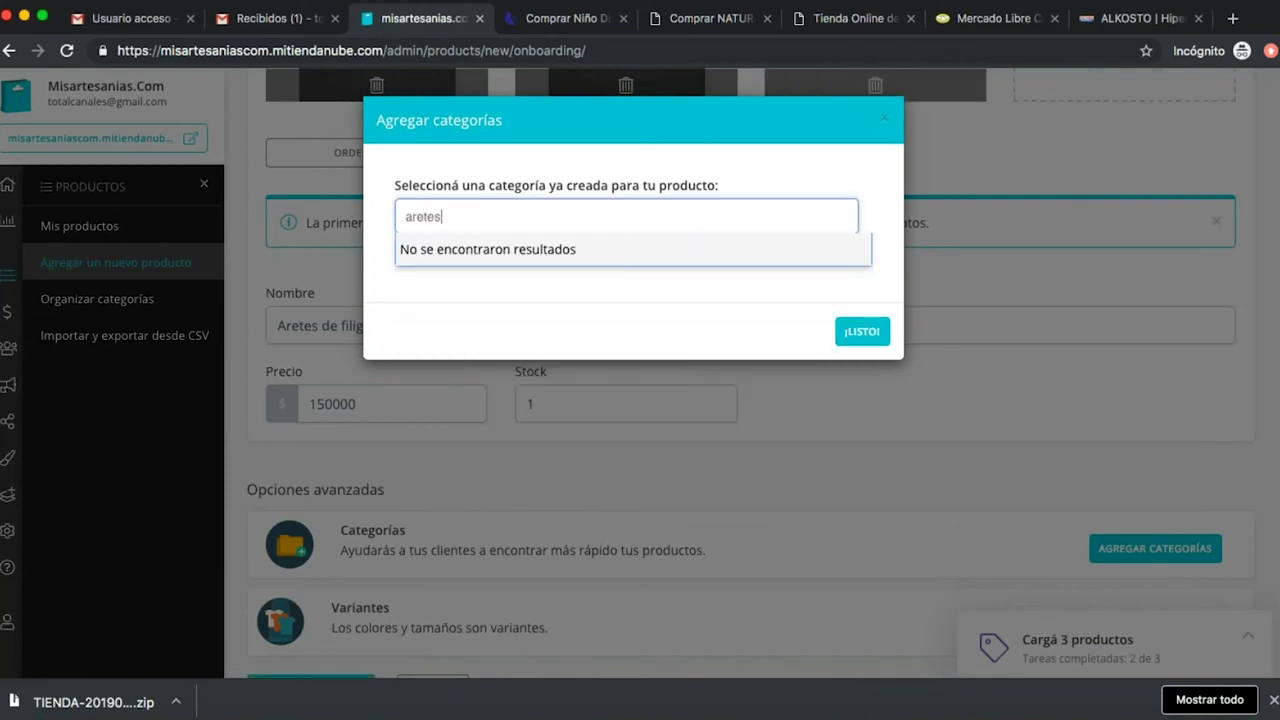
click(662, 298)
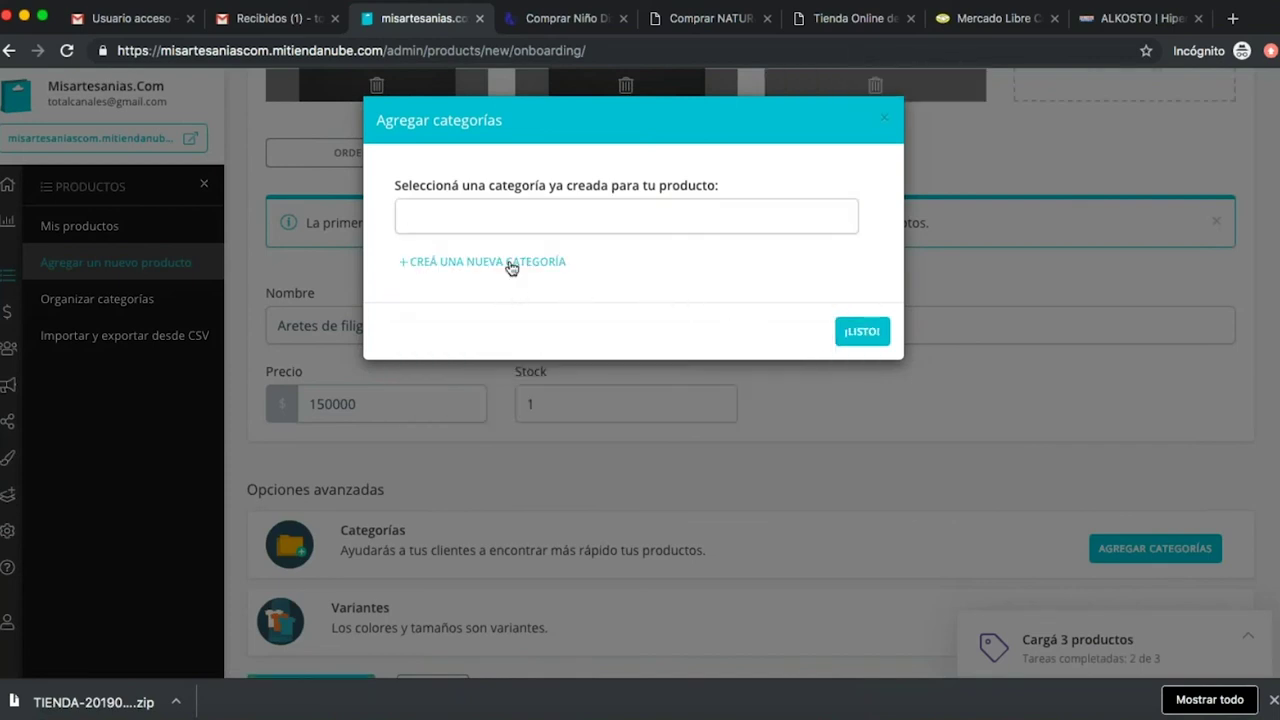
click(511, 263)
click(489, 331)
text(aretes)
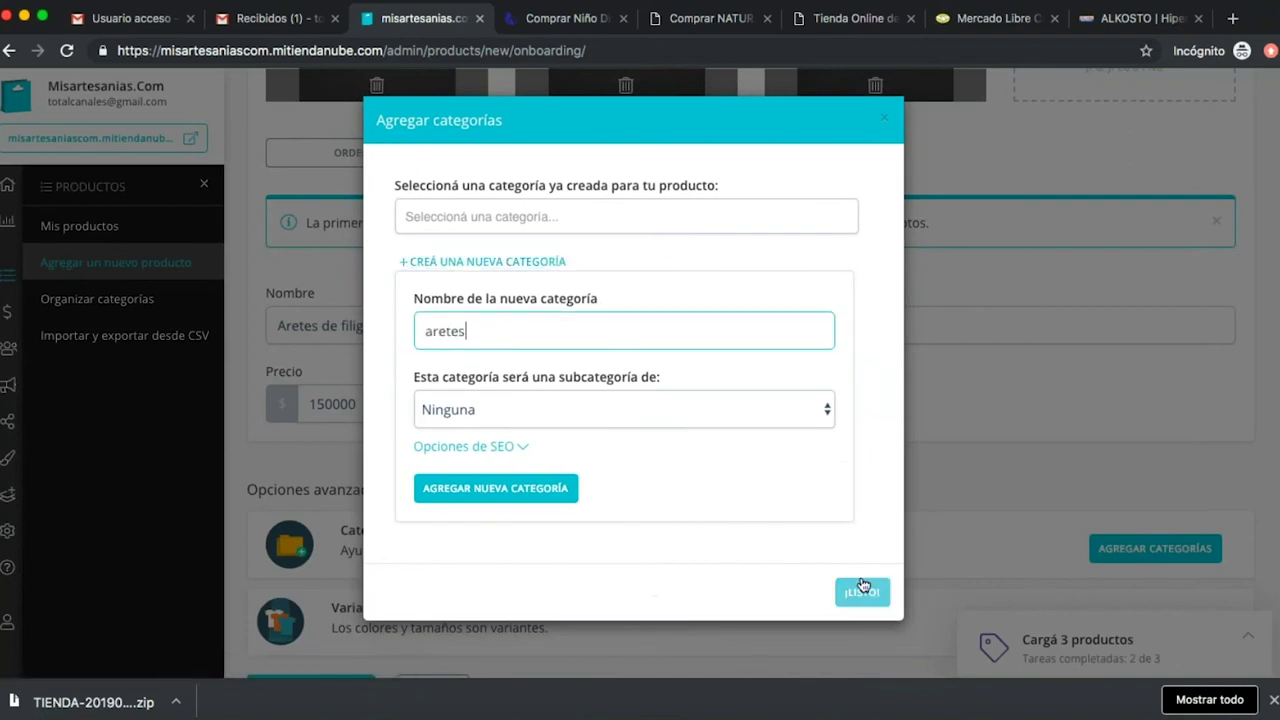
click(529, 488)
click(861, 634)
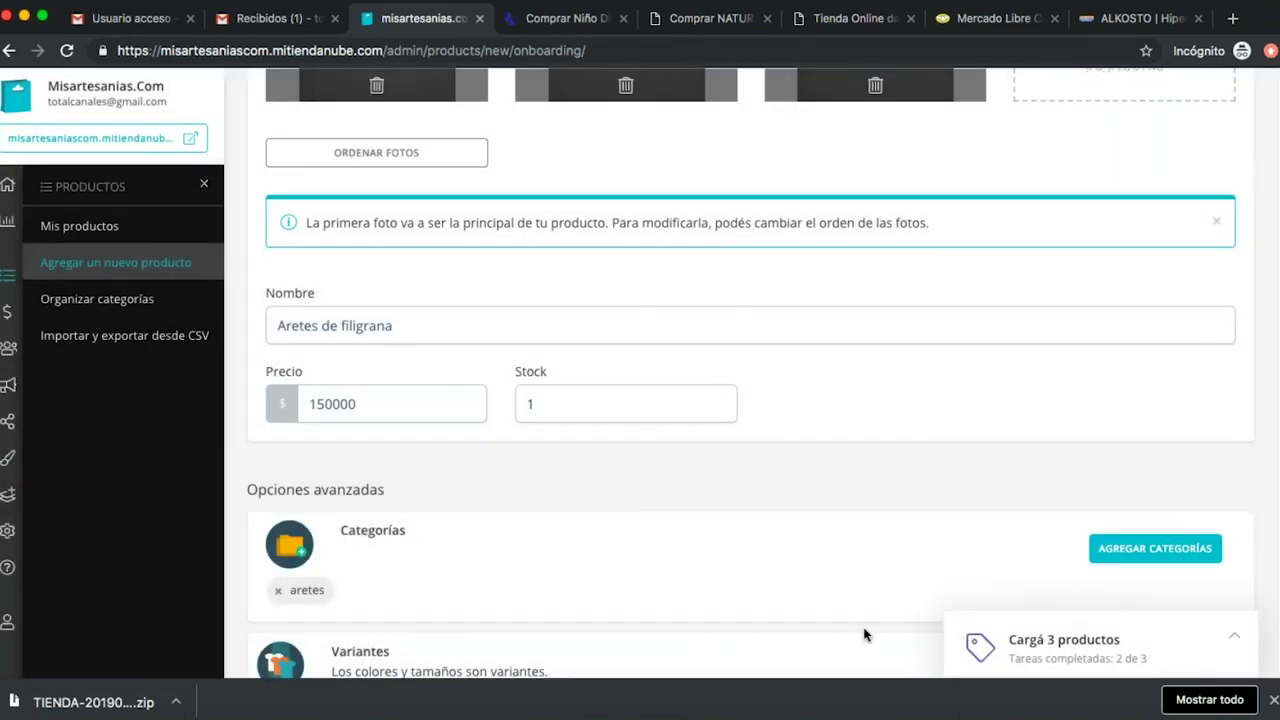
Publish the Aretes de filigrana product from the bottom of the form.
scroll(665, 507, down, 2)
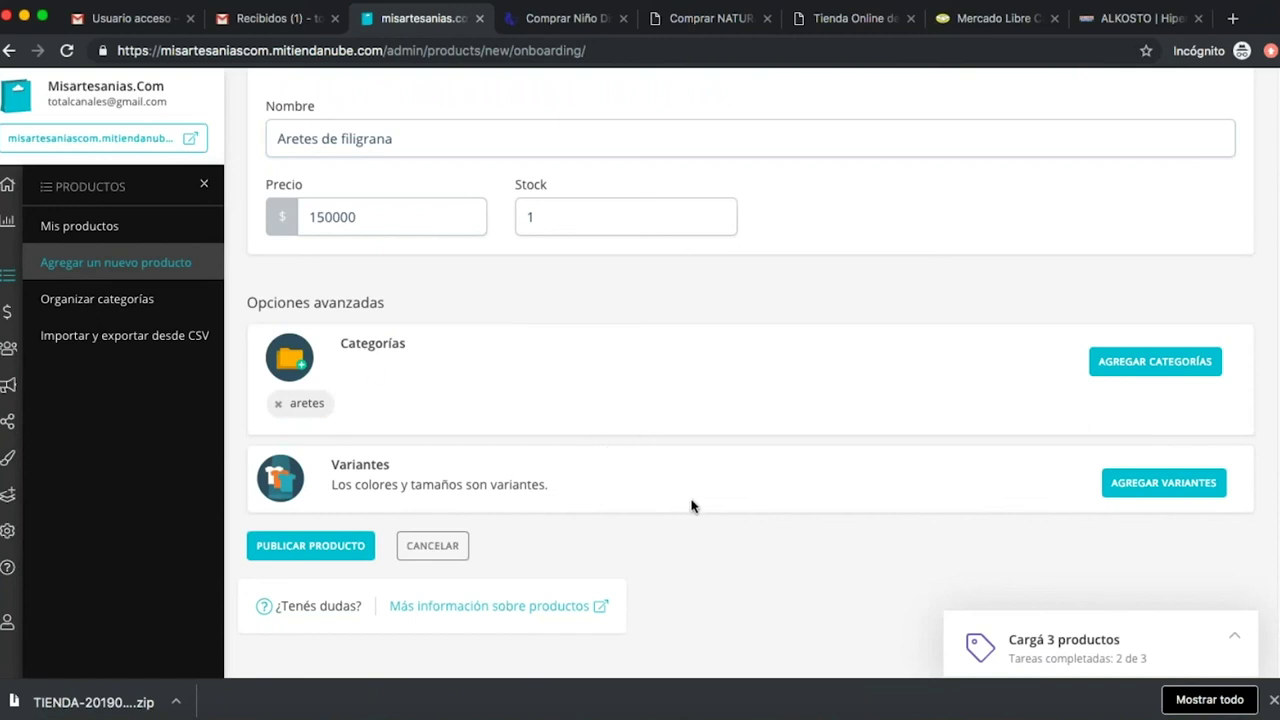
scroll(677, 489, down, 1)
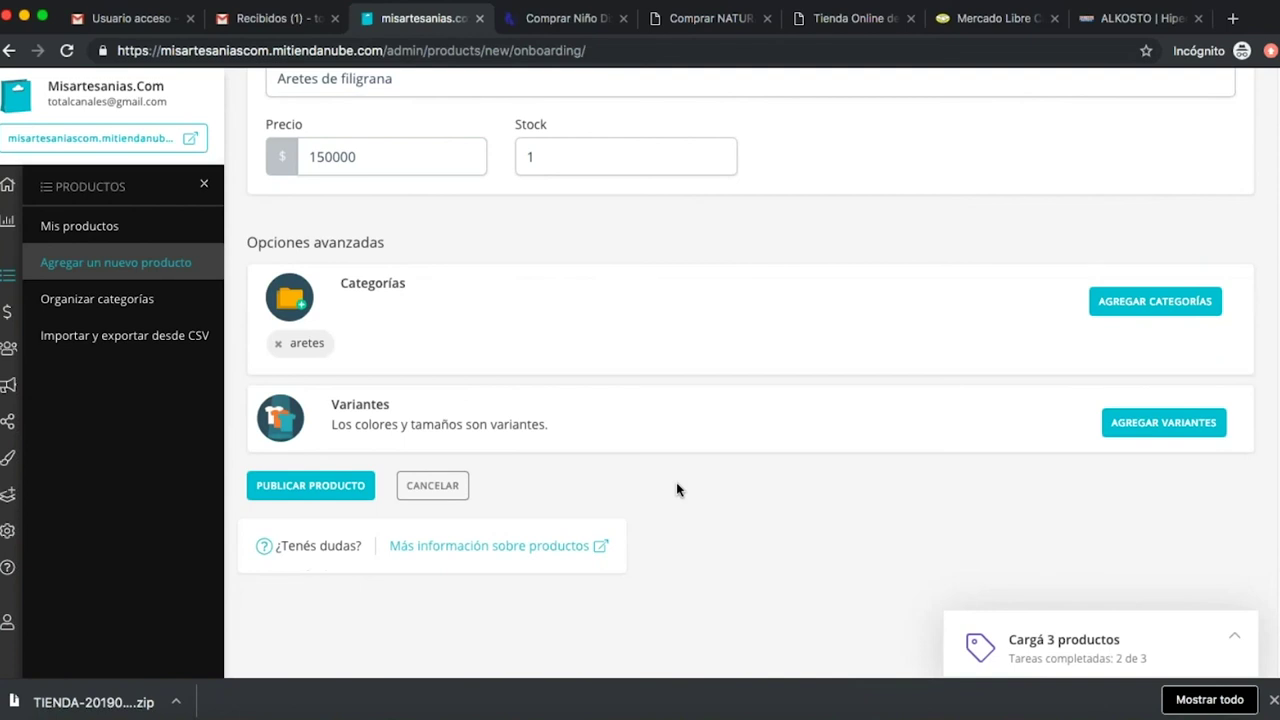
click(370, 487)
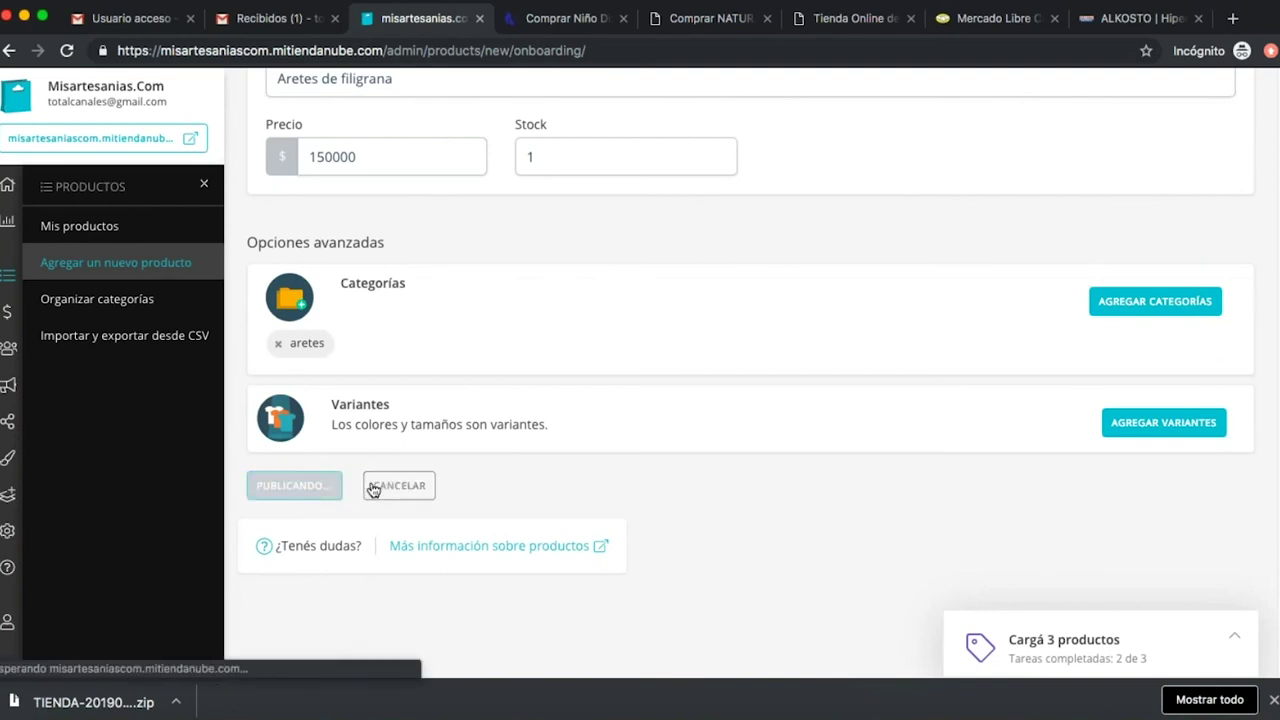